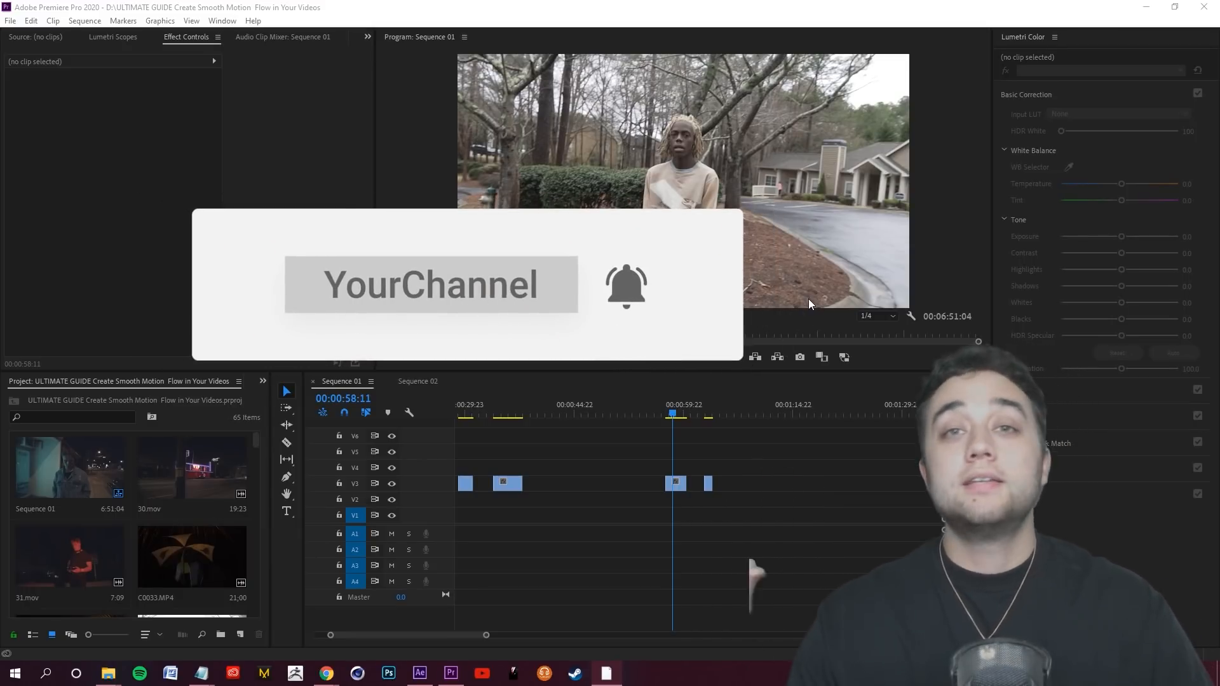
# Step: Reveal the source of the timeline clip C0050.MP4 in the project bin
pyautogui.click(726, 432)
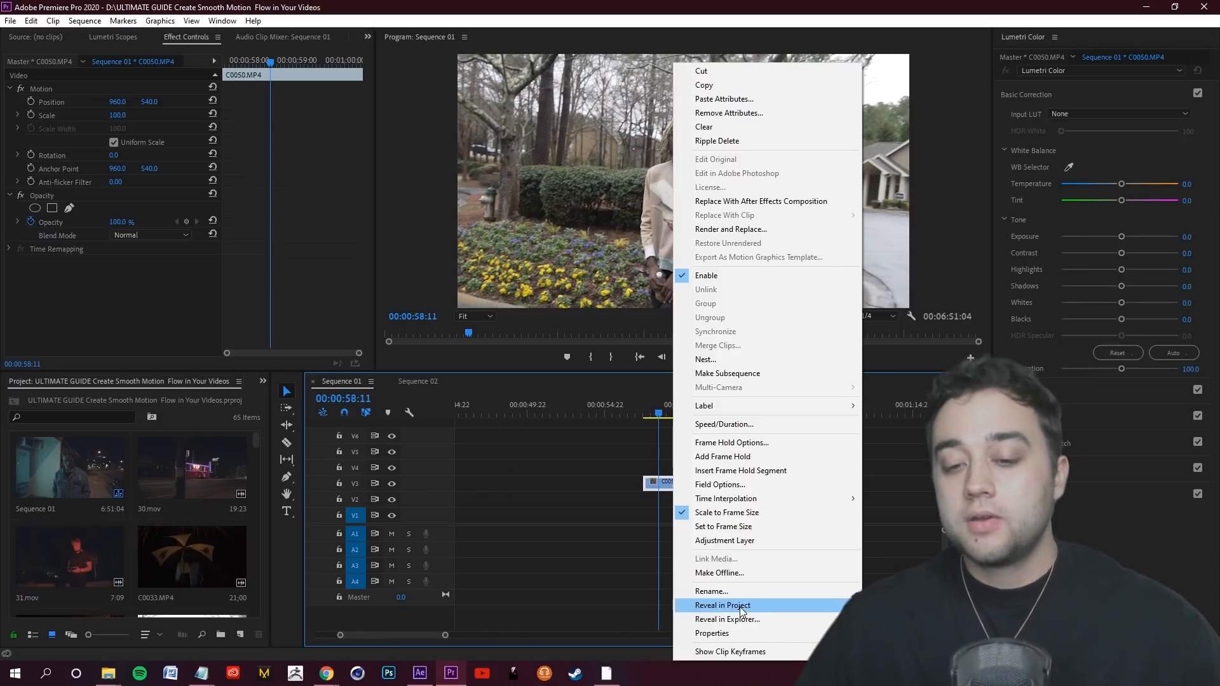
pyautogui.click(731, 608)
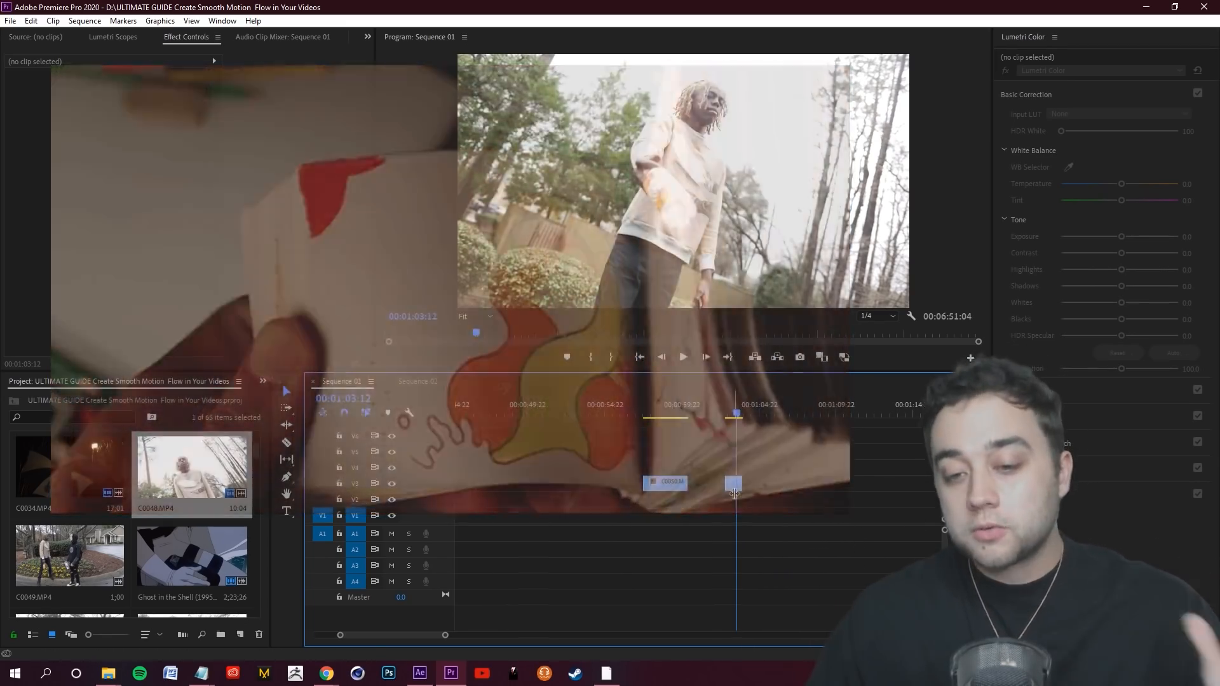
# Step: Set the speed of the timeline clip C0048.MP4 to 50%
pyautogui.rightClick(733, 492)
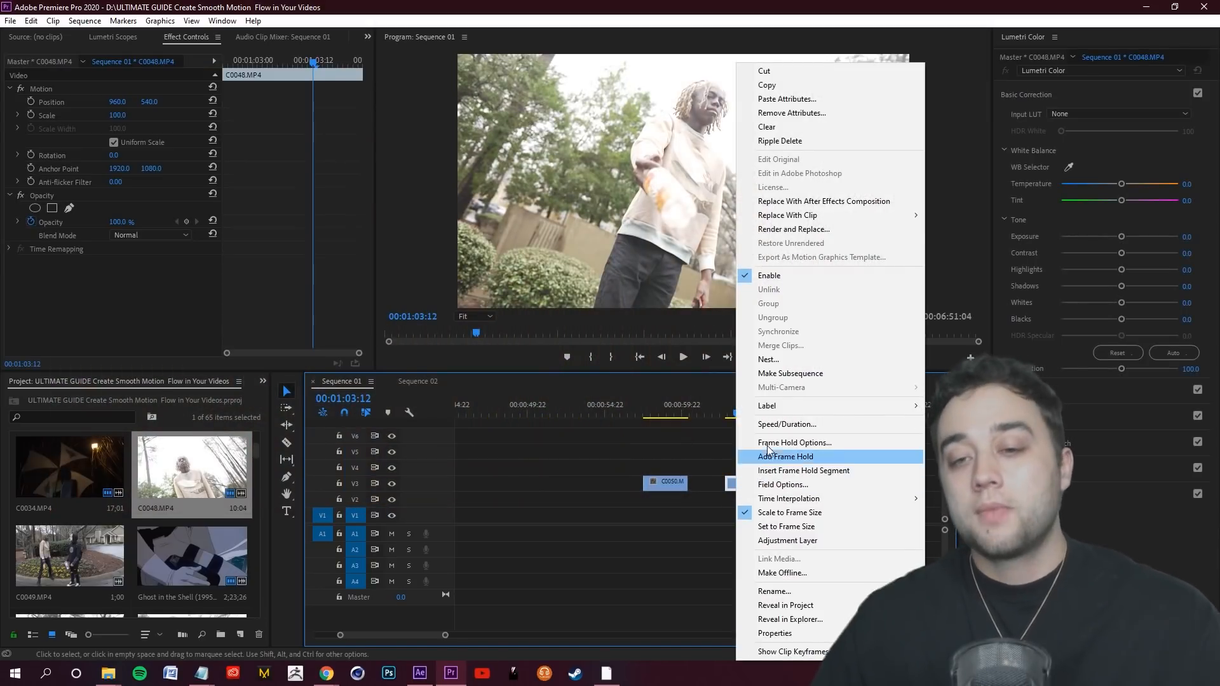
pyautogui.click(816, 426)
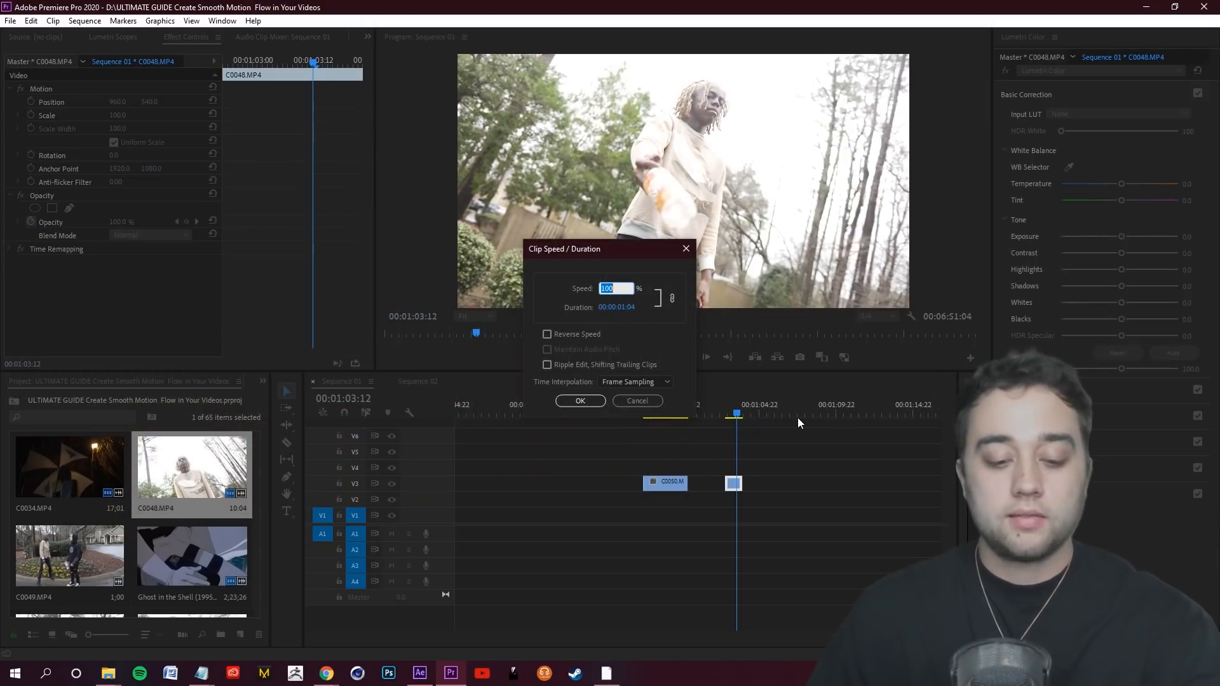
pyautogui.write('50')
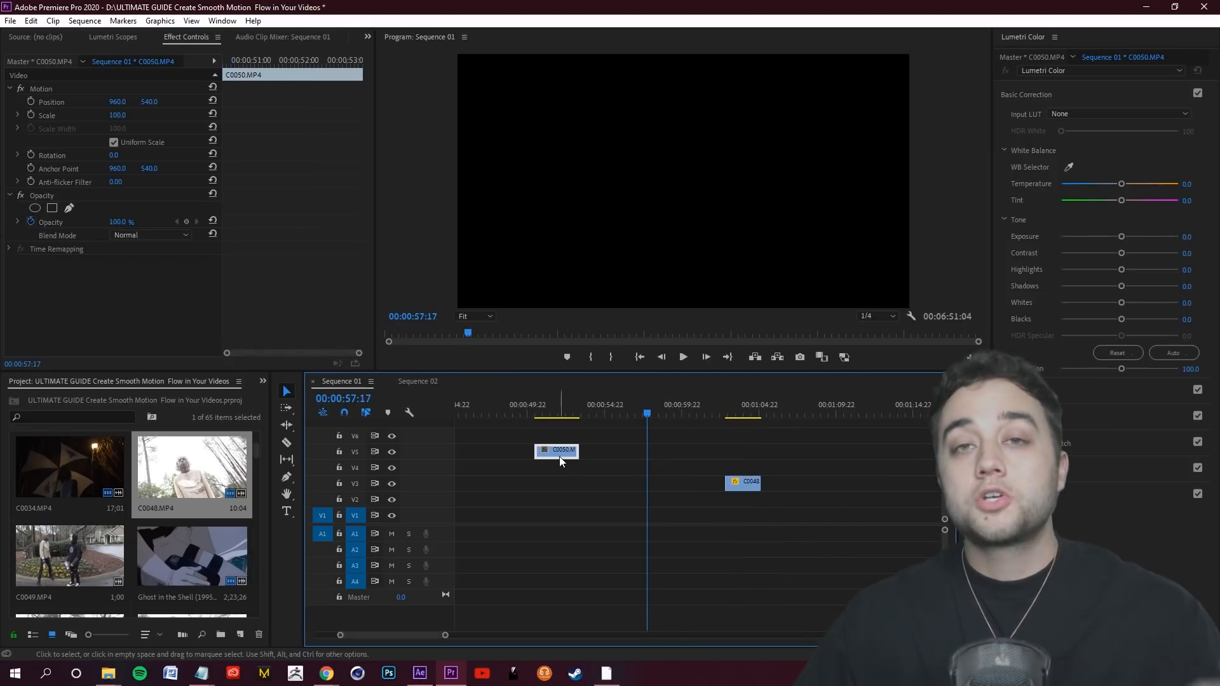
# Step: Set the speed of the timeline clip C0050.MP4 to 50%
pyautogui.rightClick(559, 456)
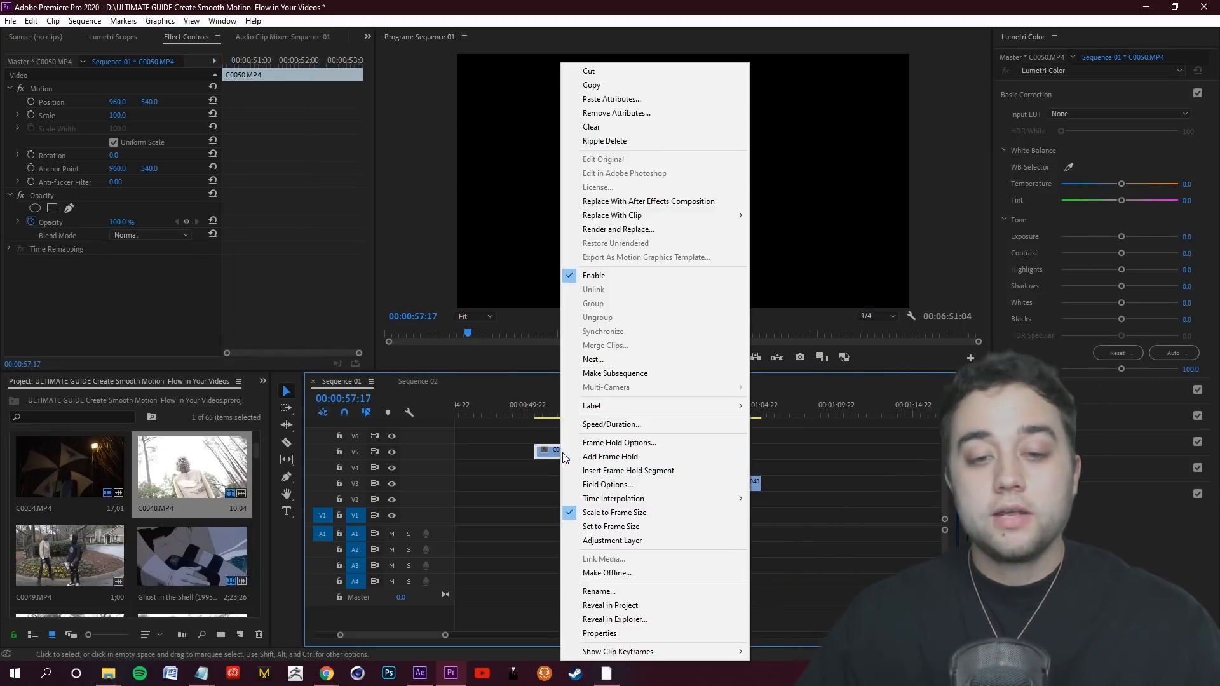
pyautogui.click(633, 429)
pyautogui.write('50')
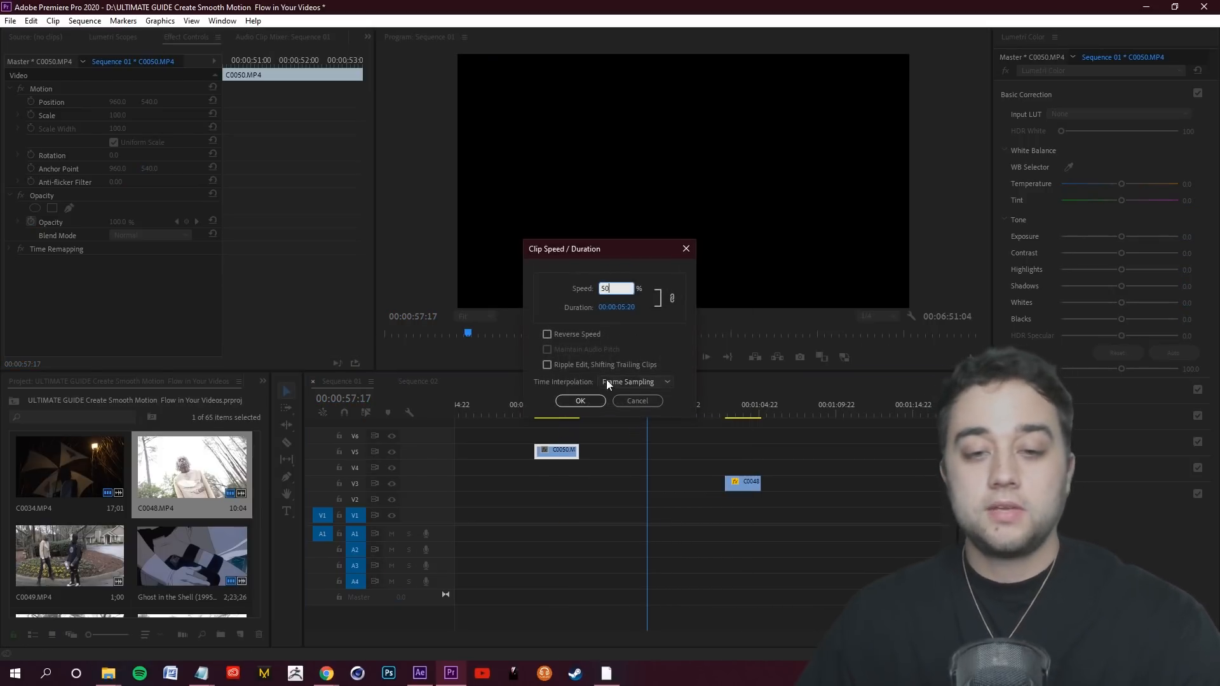
pyautogui.click(588, 401)
# Step: Play the slowed C0048.MP4 clip from its start in the maximized program monitor, and restore the normal layout
pyautogui.moveTo(651, 410); pyautogui.dragTo(721, 441)
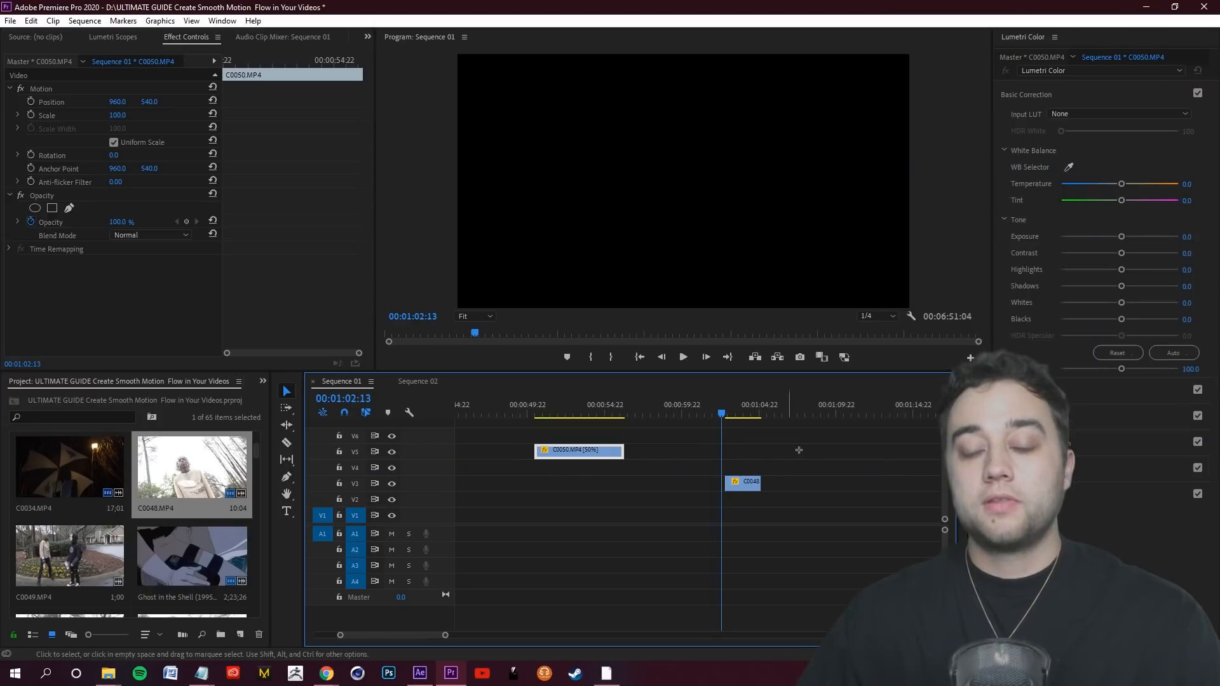
pyautogui.click(799, 447)
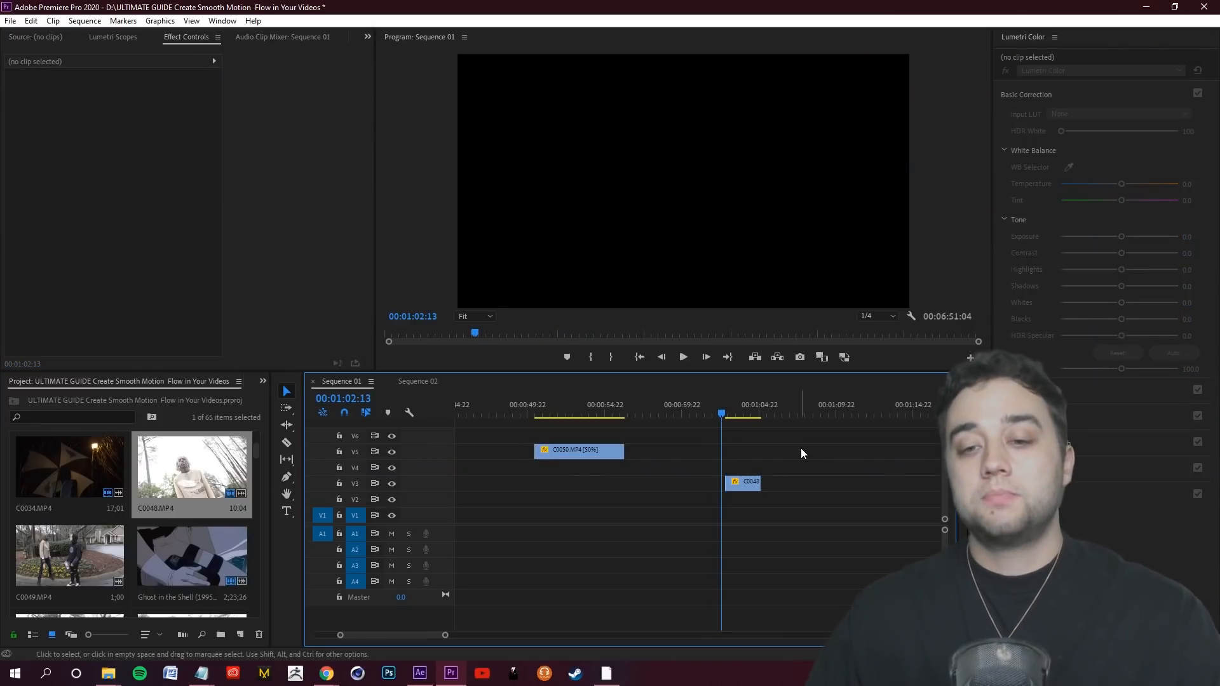
pyautogui.press('space')
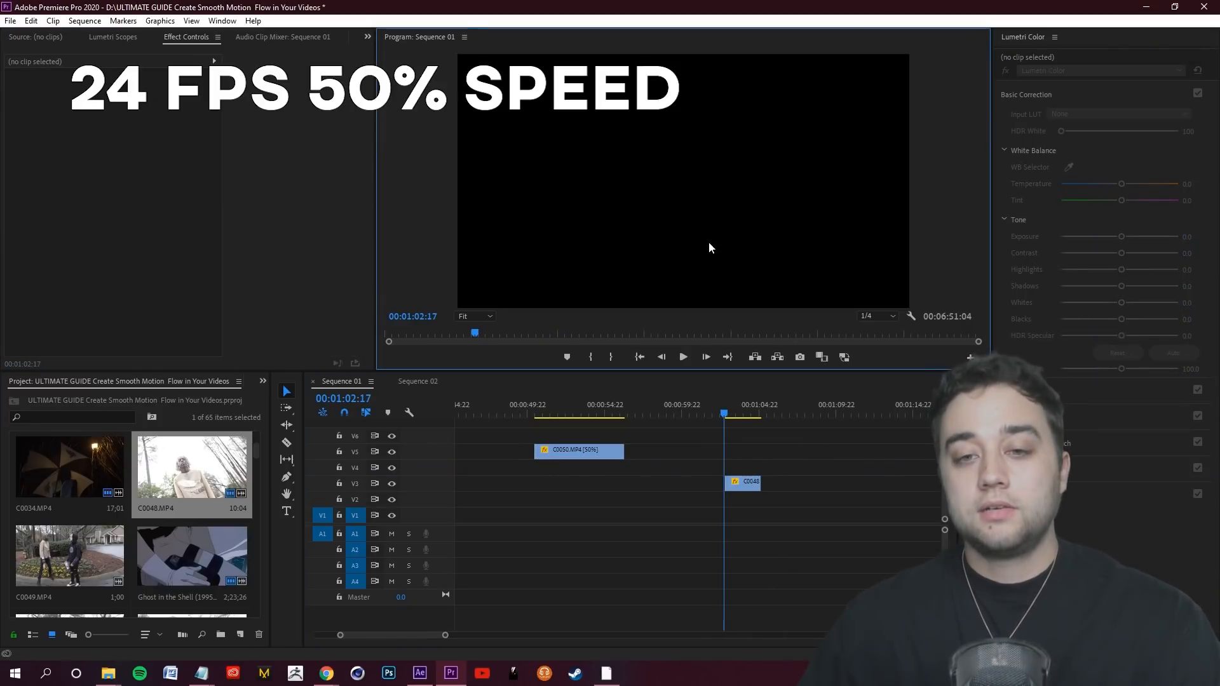
pyautogui.press('`')
pyautogui.press('space')
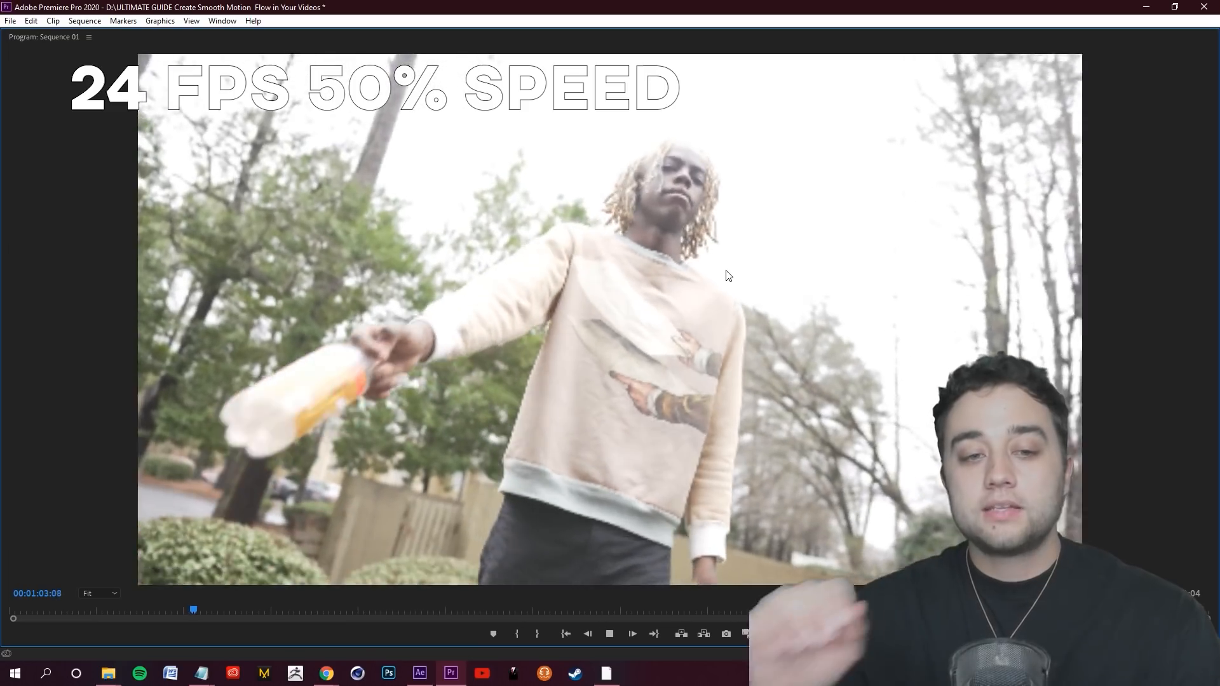
pyautogui.press('space')
pyautogui.press('`')
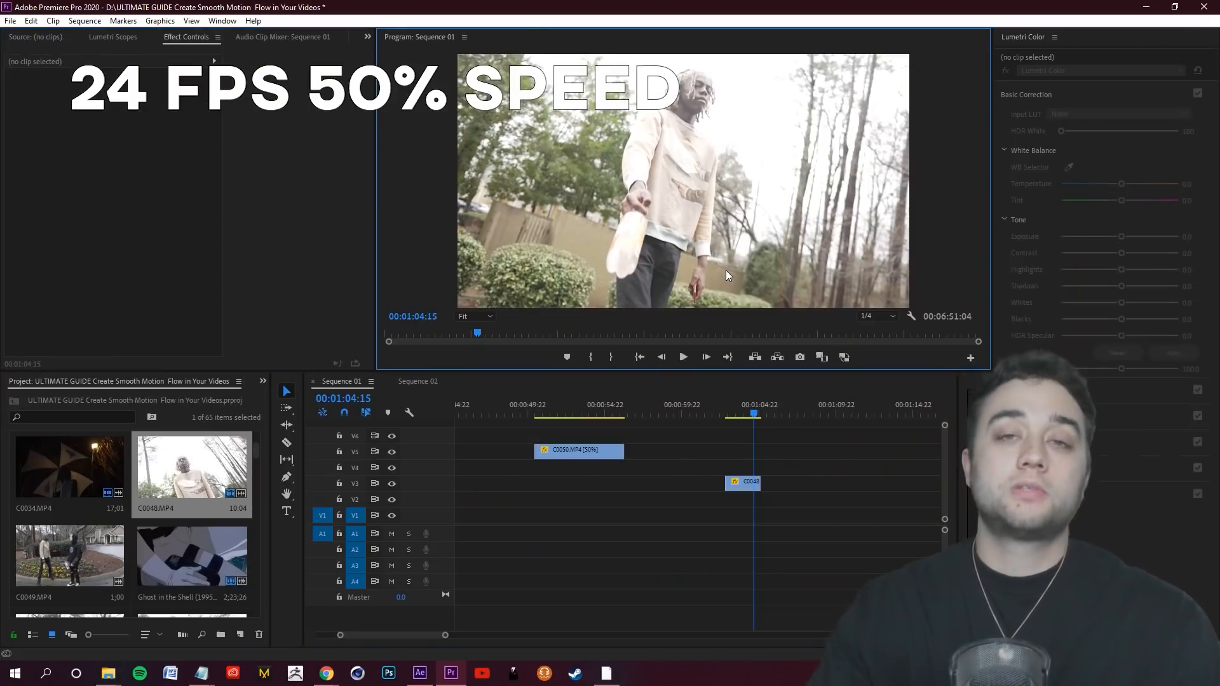
# Step: Play the slowed C0050.MP4 clip from its start in the maximized program monitor, and return to the normal layout
pyautogui.moveTo(749, 406); pyautogui.dragTo(536, 407)
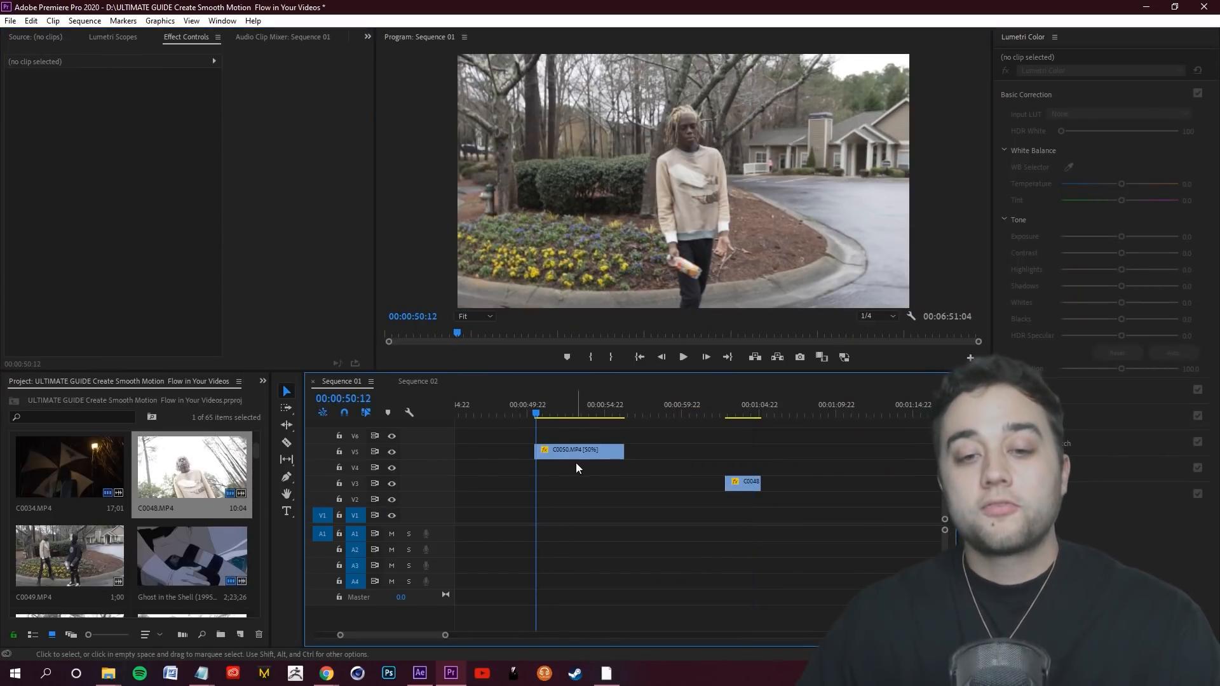
pyautogui.click(574, 452)
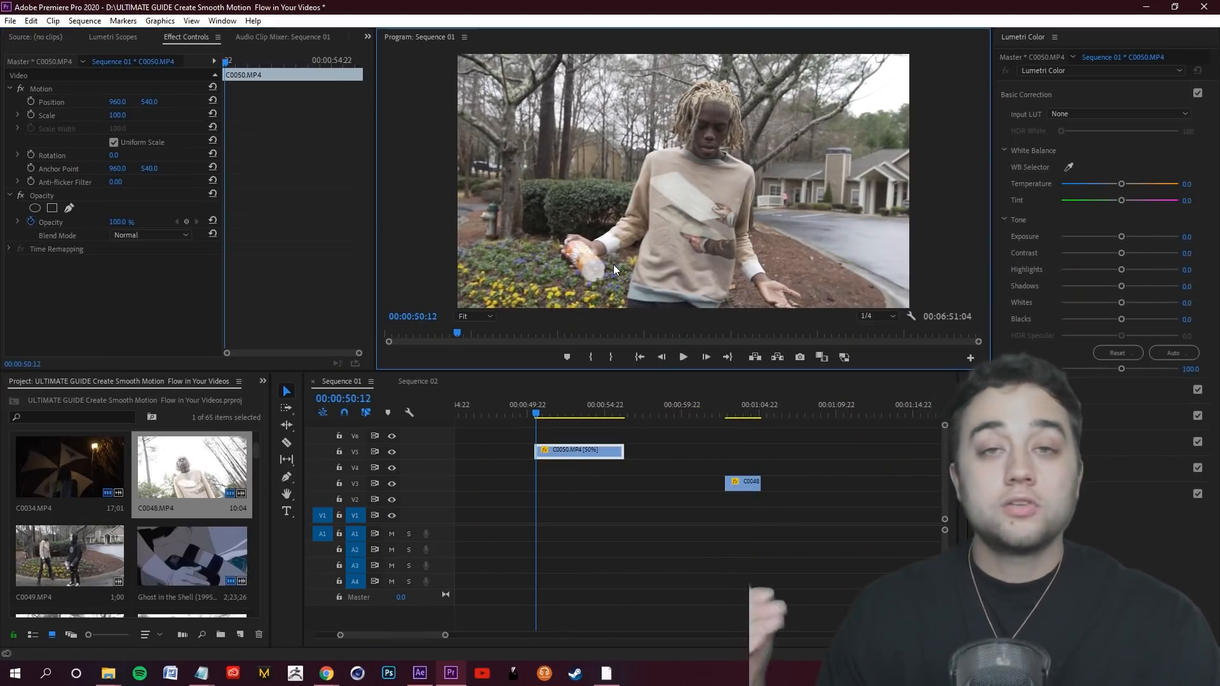
pyautogui.press('`')
pyautogui.press('space')
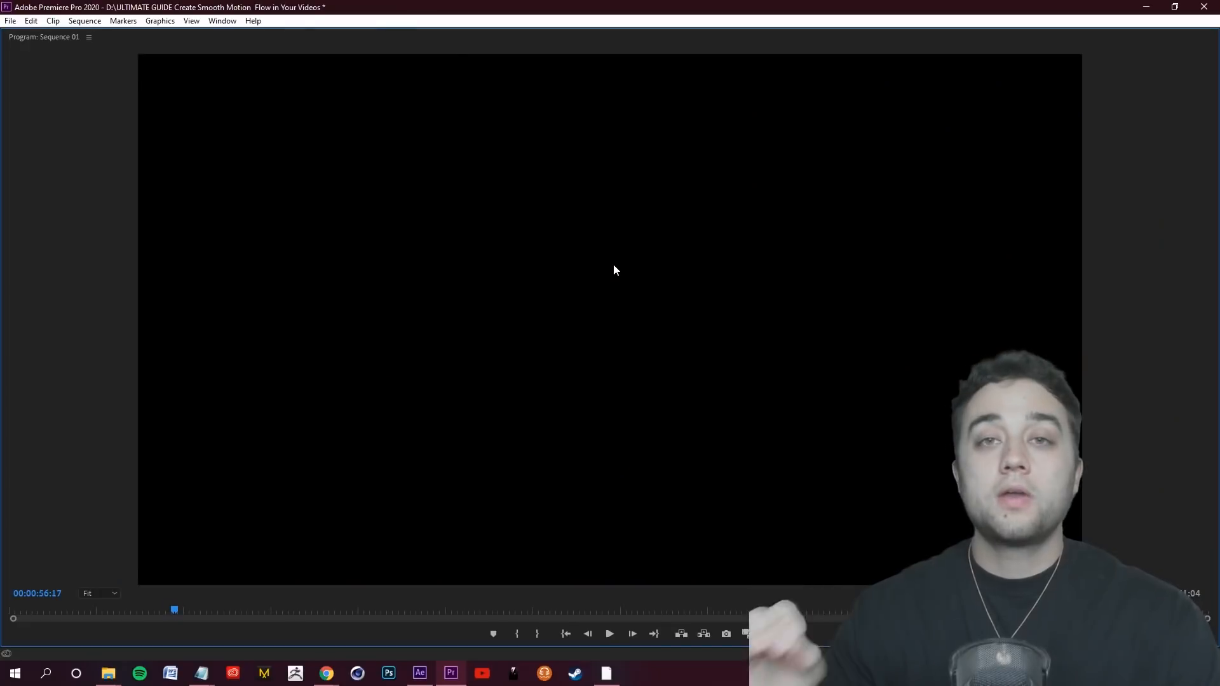
pyautogui.press('space')
pyautogui.press('`')
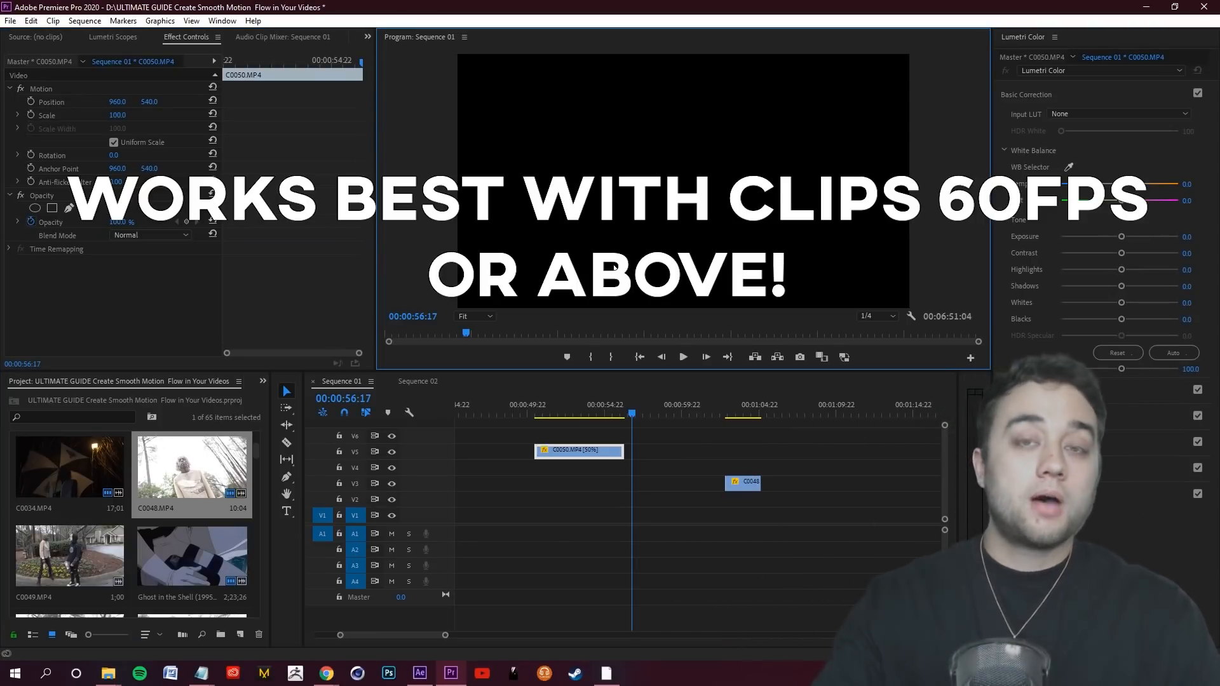
# Step: Replace the topmost 35.mov clip at the sequence's start with an After Effects composition and open the linked composition's settings
pyautogui.click(555, 430)
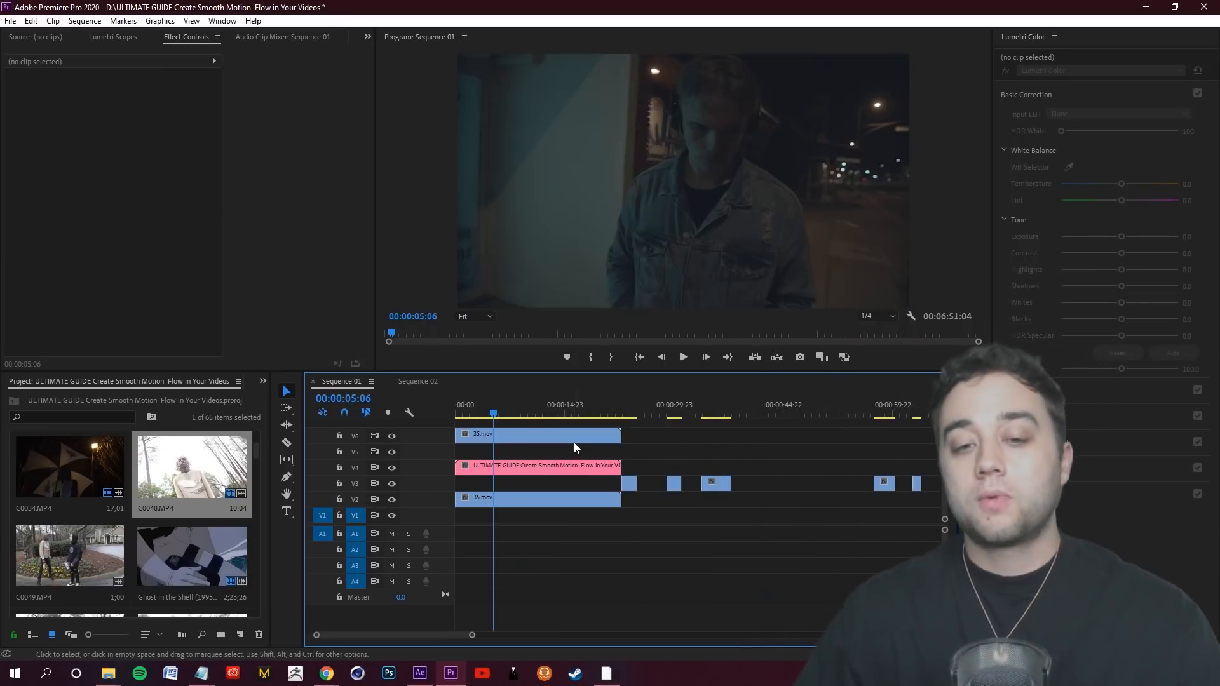
pyautogui.rightClick(574, 437)
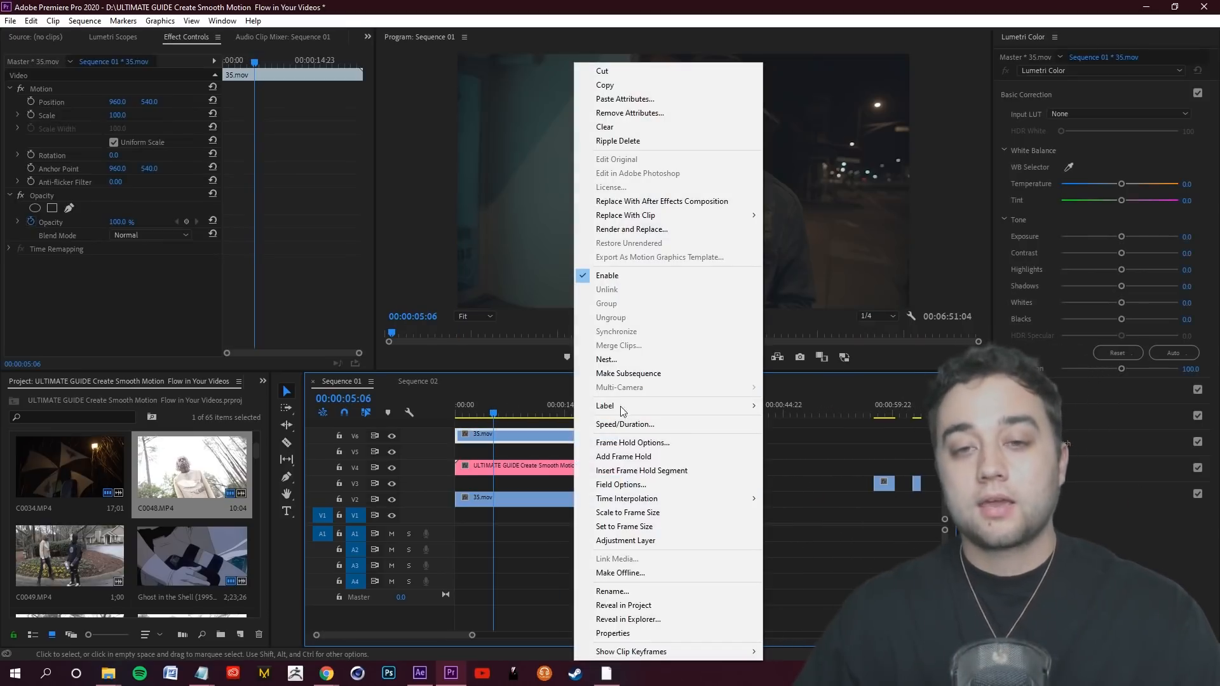
pyautogui.click(662, 202)
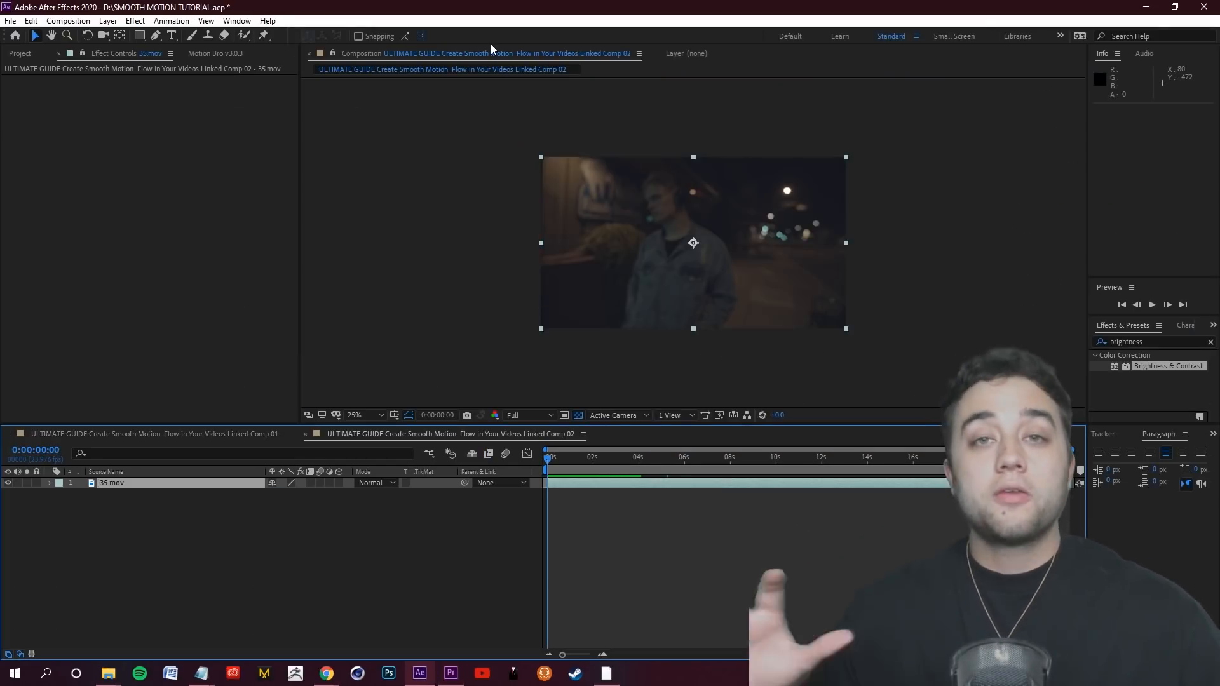
pyautogui.click(68, 21)
pyautogui.click(93, 54)
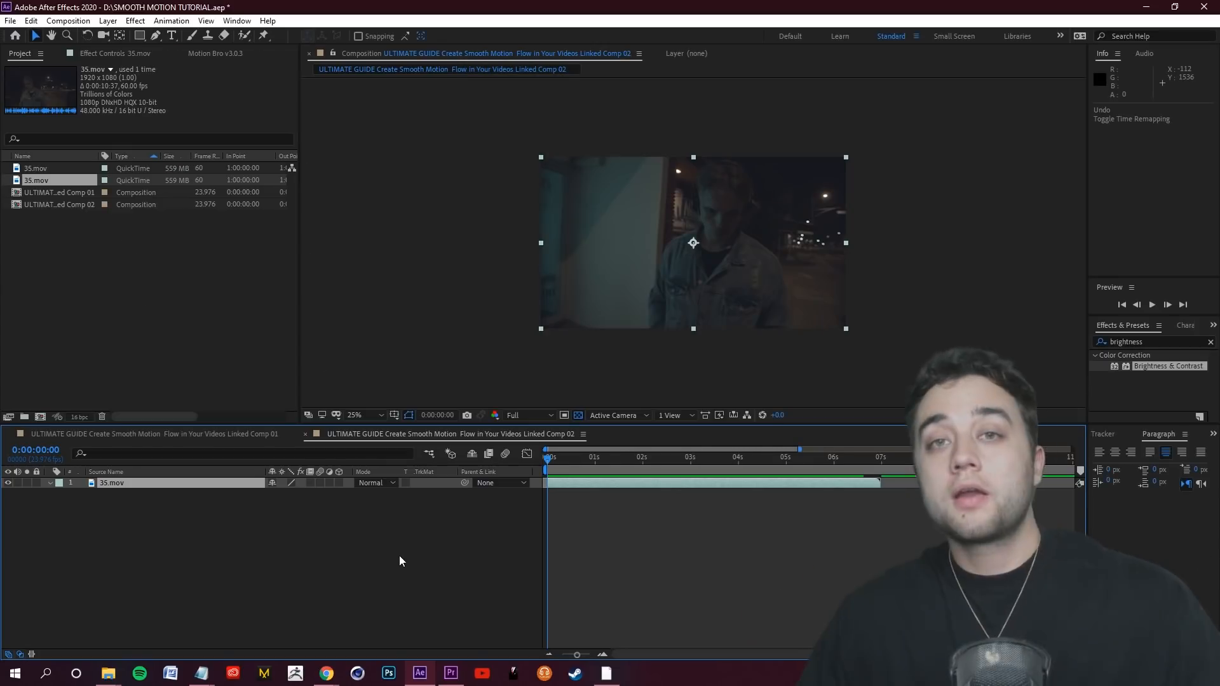
# Step: Enable time remapping on the 35.mov layer and add a Time Remap keyframe at 0:00:00:00
pyautogui.rightClick(198, 486)
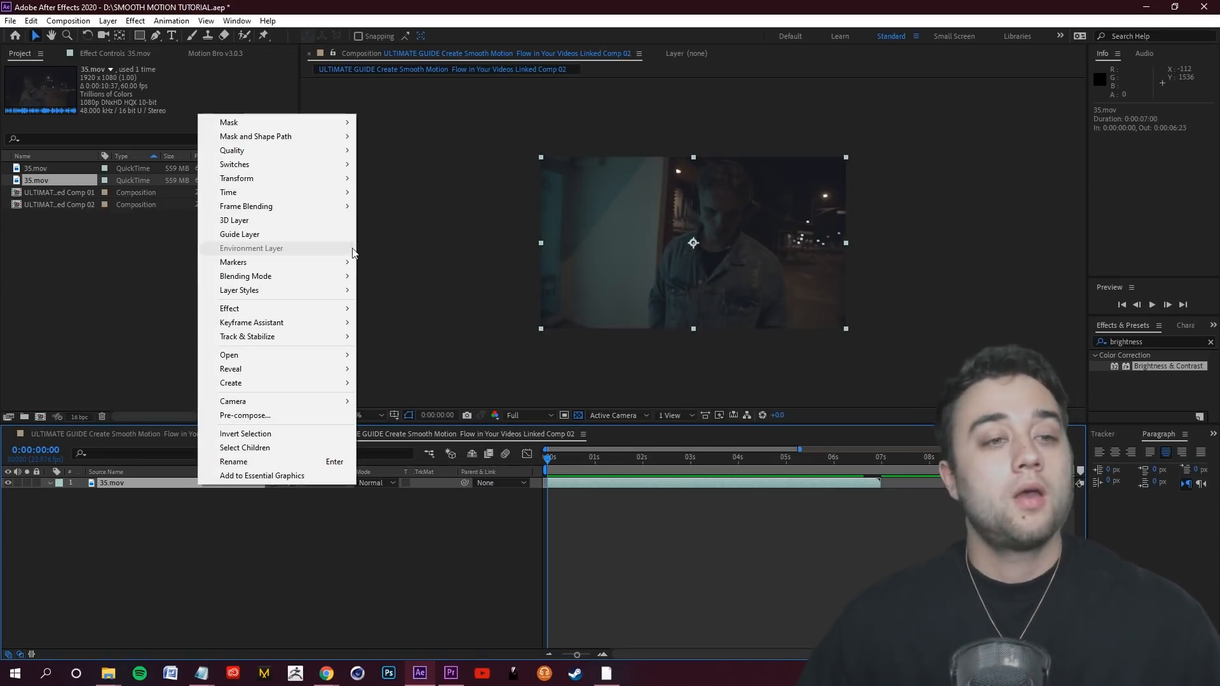
pyautogui.moveTo(338, 193)
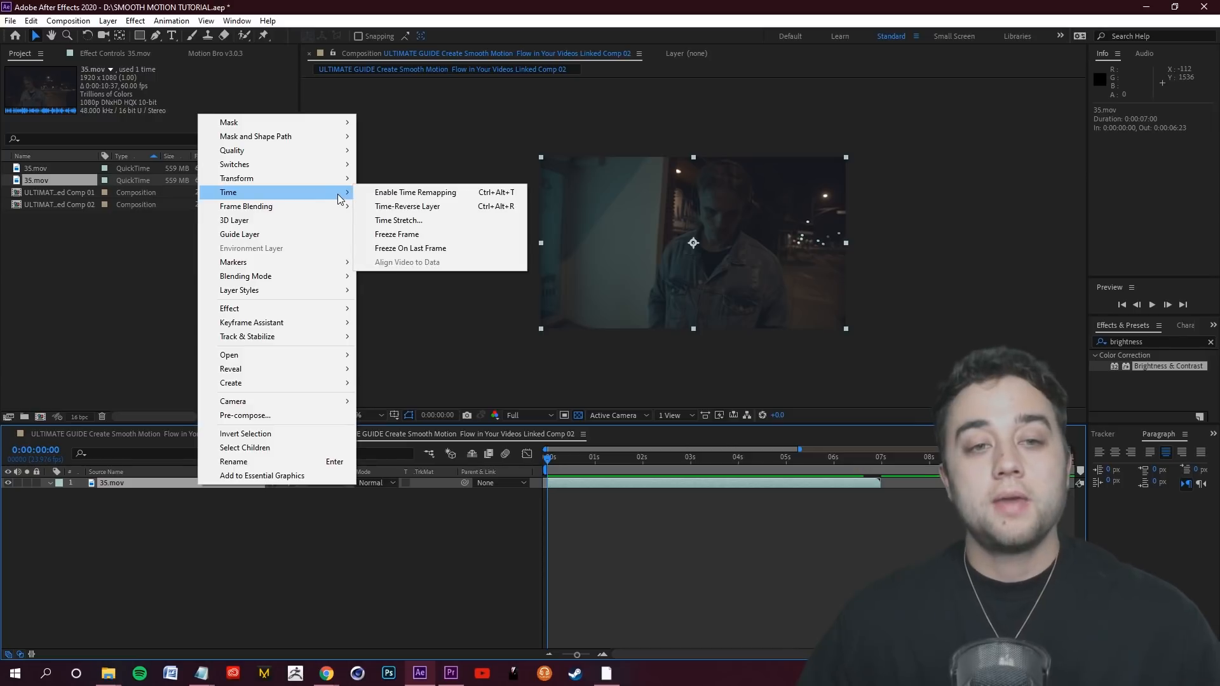
pyautogui.click(398, 192)
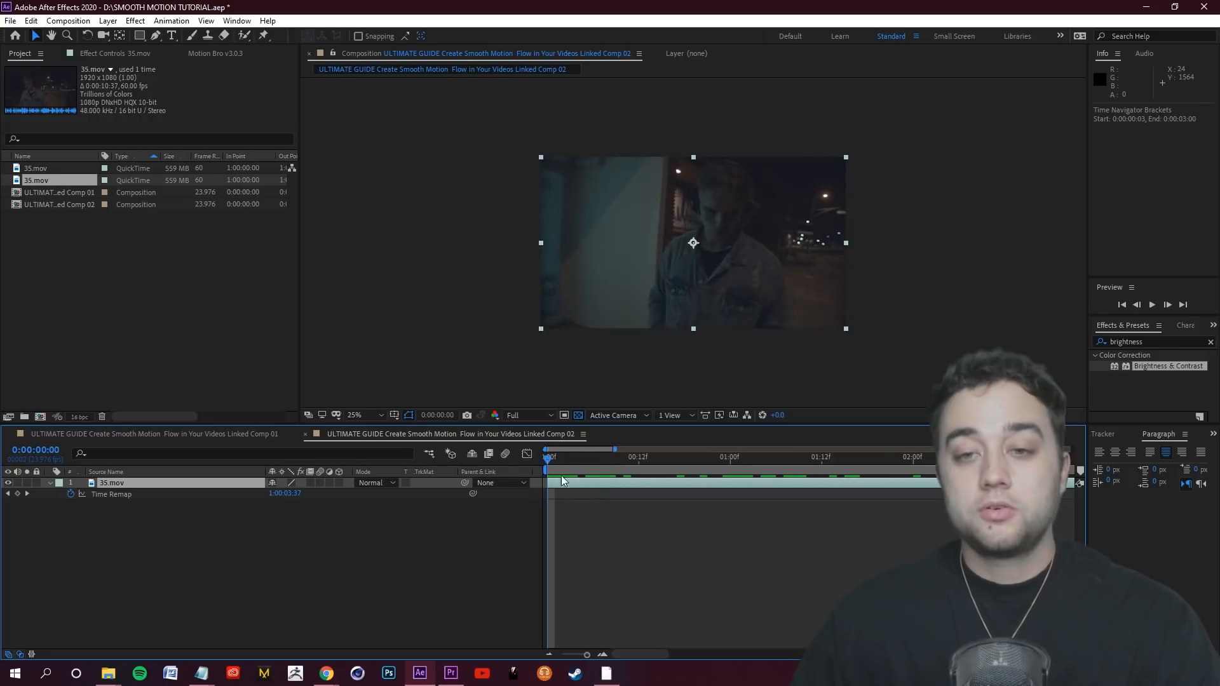
pyautogui.moveTo(561, 476); pyautogui.dragTo(507, 484)
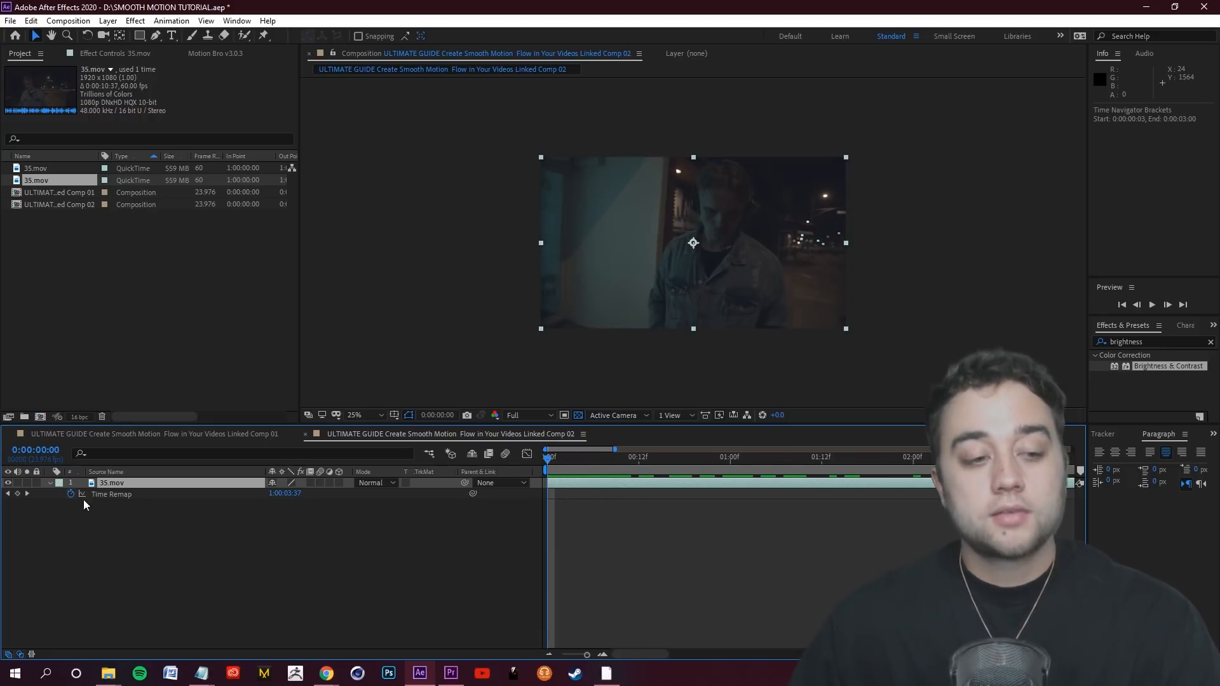
pyautogui.click(17, 494)
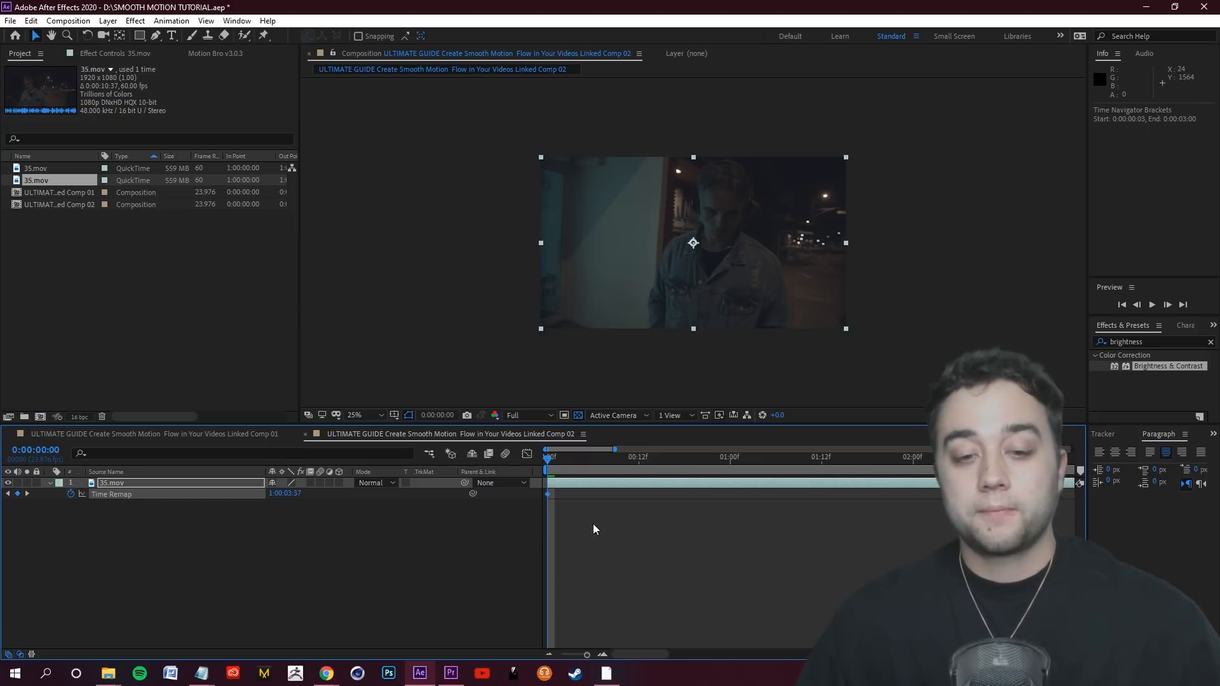
# Step: Scrub through the 35.mov footage and add a second Time Remap keyframe at 0:00:02:19
pyautogui.moveTo(554, 458); pyautogui.dragTo(959, 503)
pyautogui.scroll(-3, 873, 503)
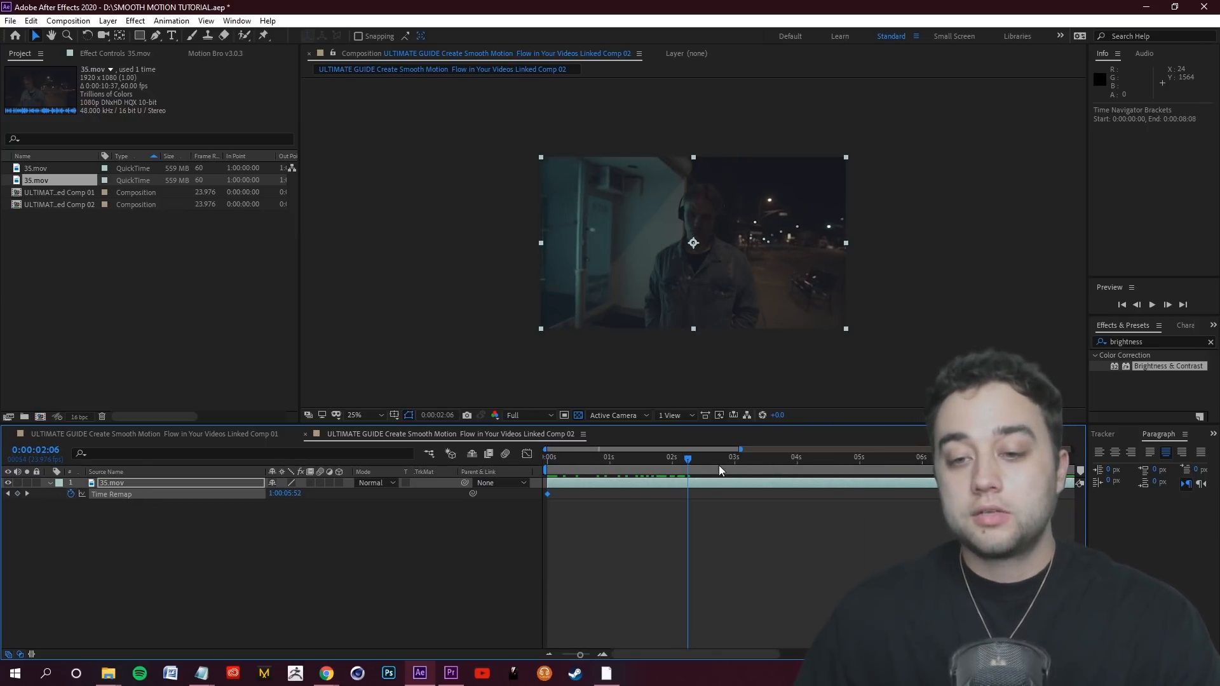
pyautogui.press('k')
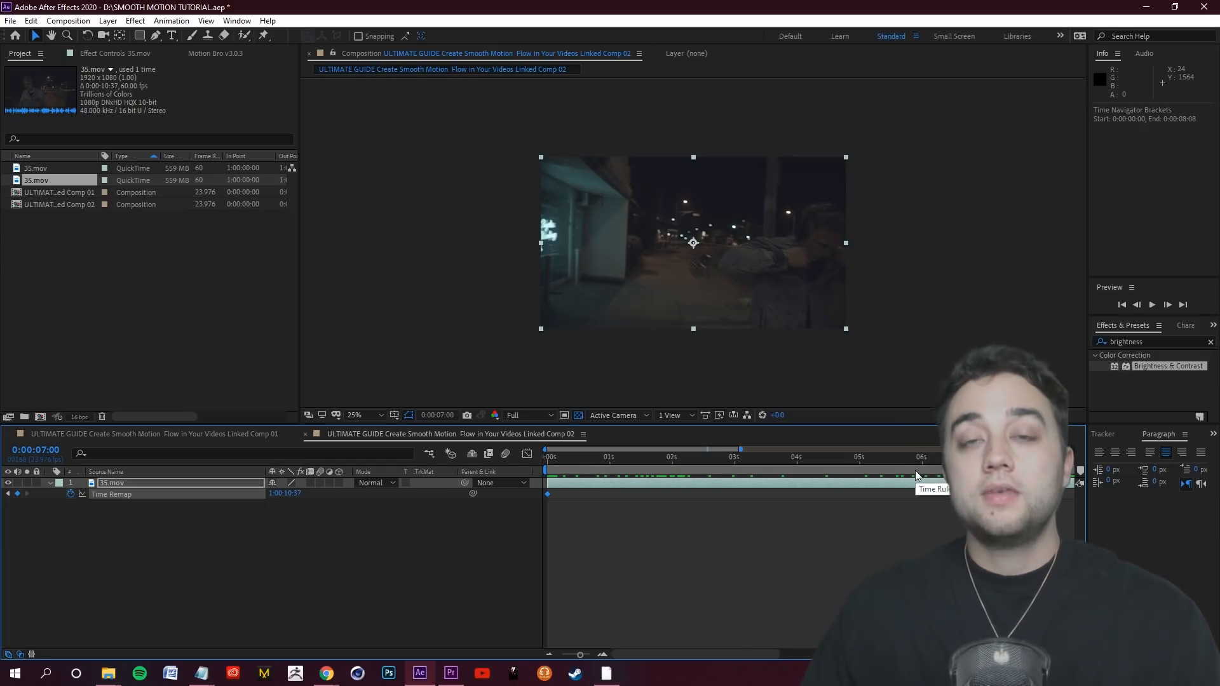
pyautogui.press('Home')
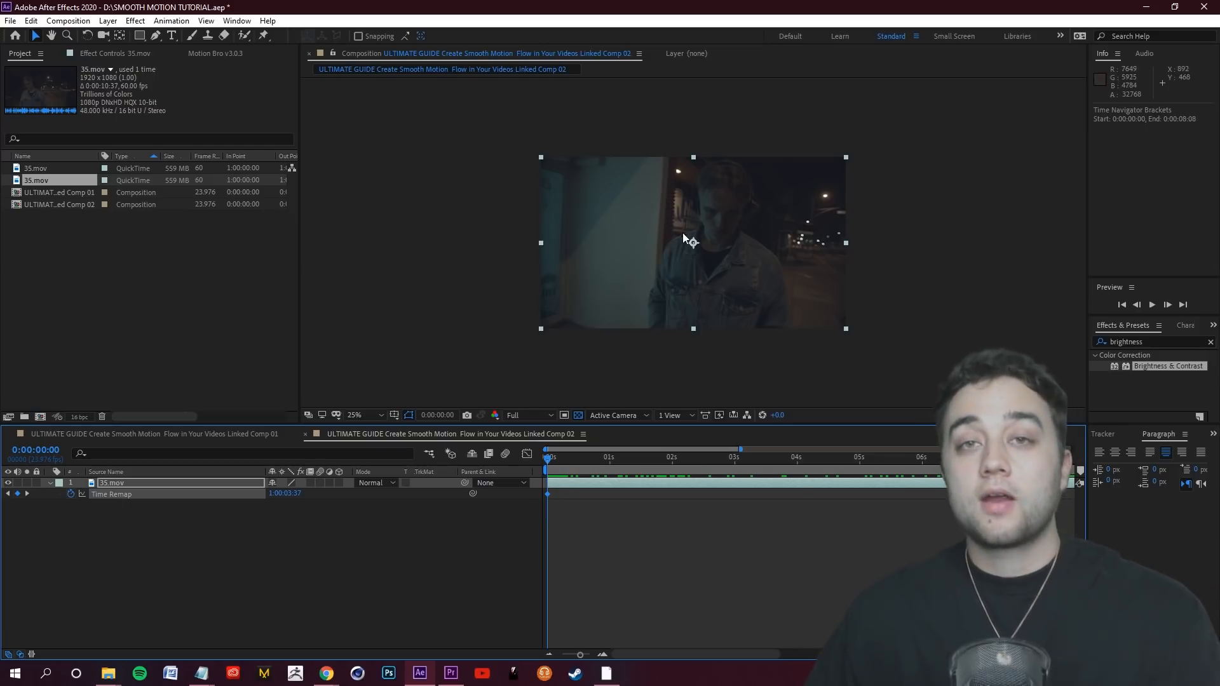
pyautogui.moveTo(578, 458); pyautogui.dragTo(728, 458)
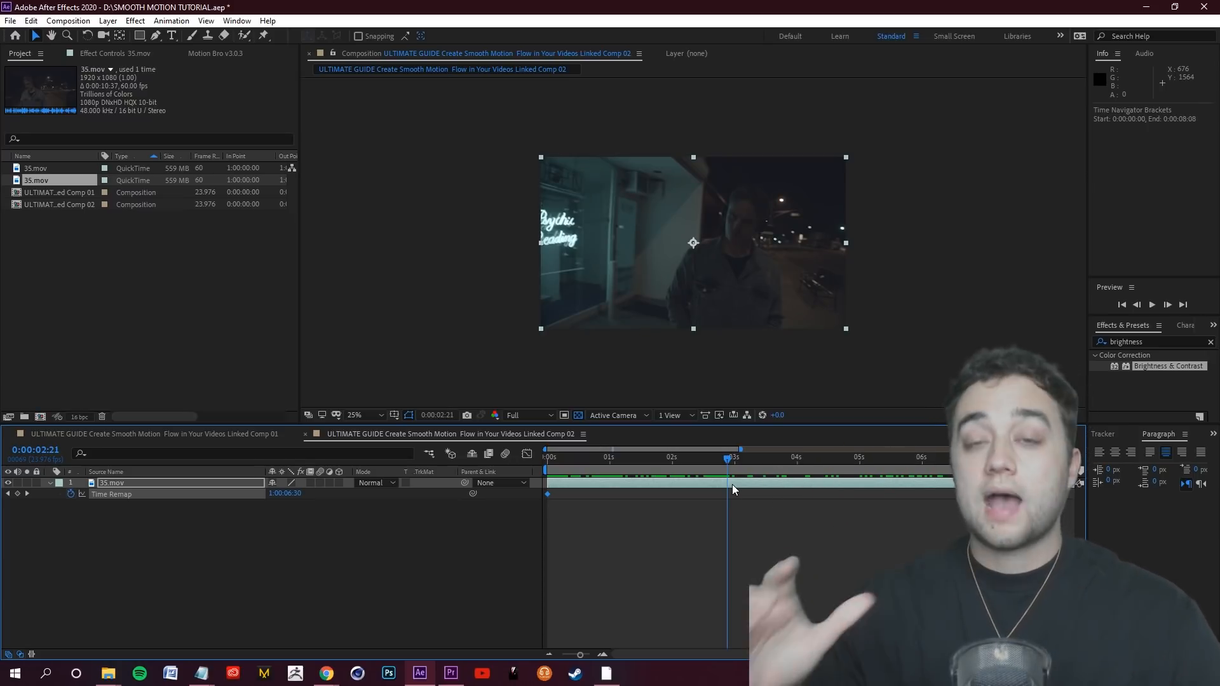
pyautogui.moveTo(733, 467); pyautogui.dragTo(722, 468)
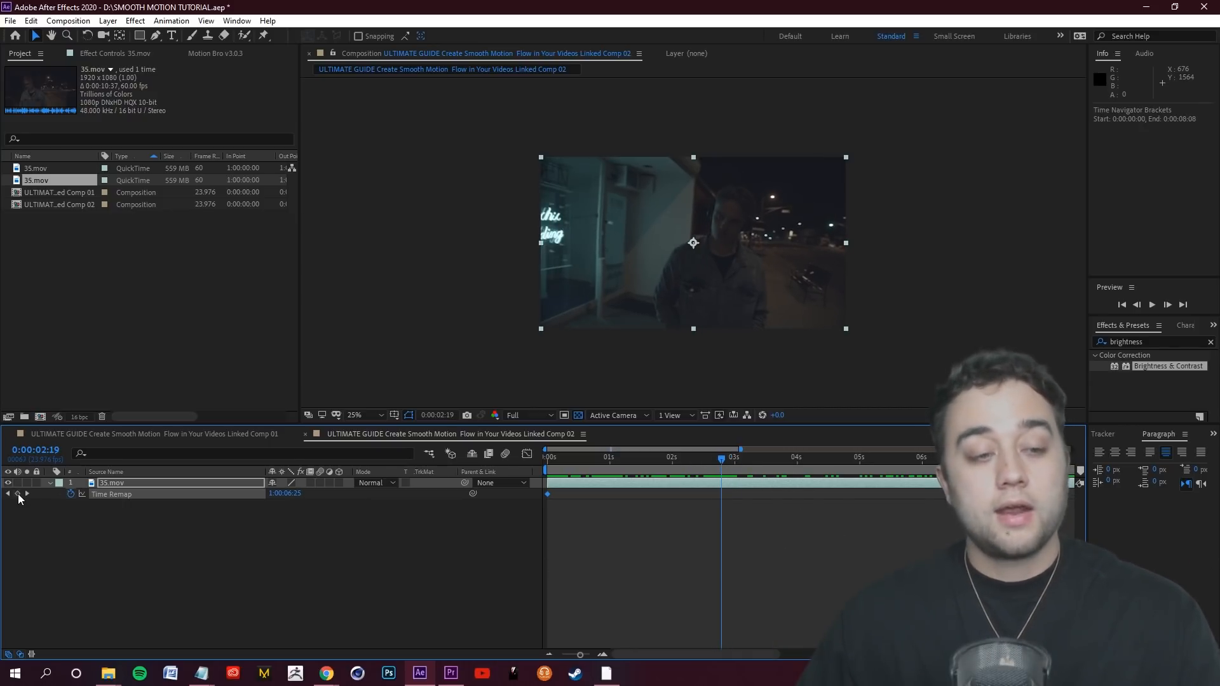
pyautogui.click(18, 495)
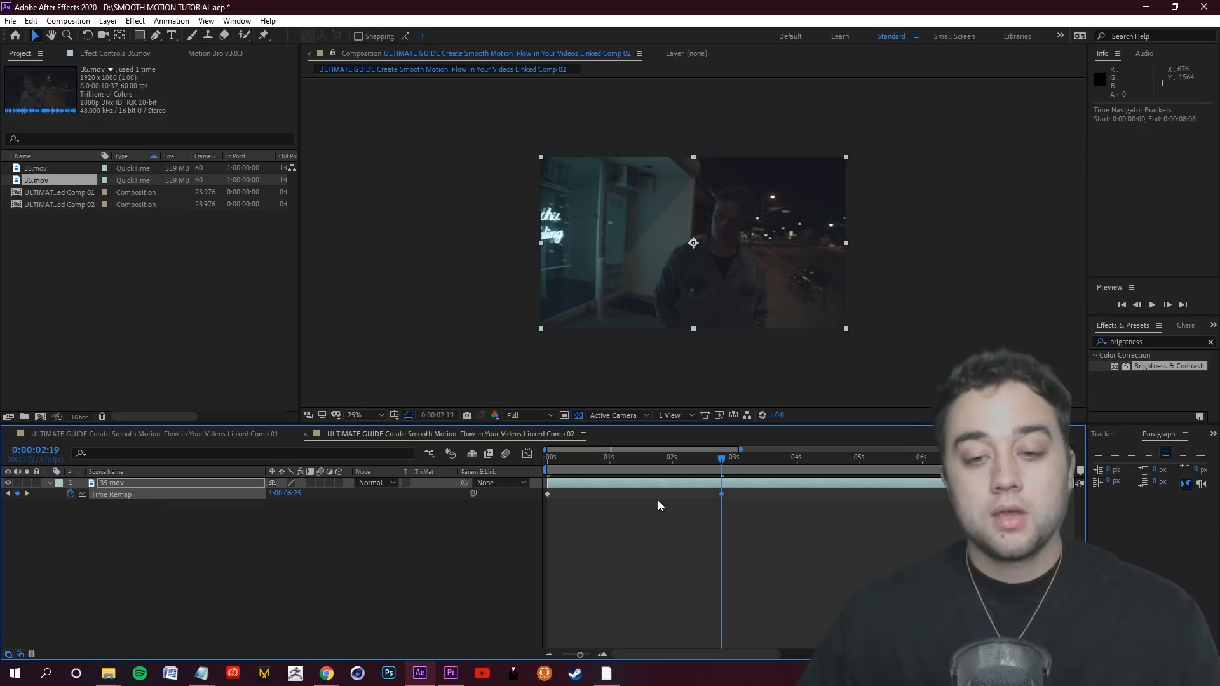
# Step: Move the second Time Remap keyframe earlier to 0:00:01:10 and preview the sped-up section from the composition's start
pyautogui.moveTo(722, 495); pyautogui.dragTo(502, 474)
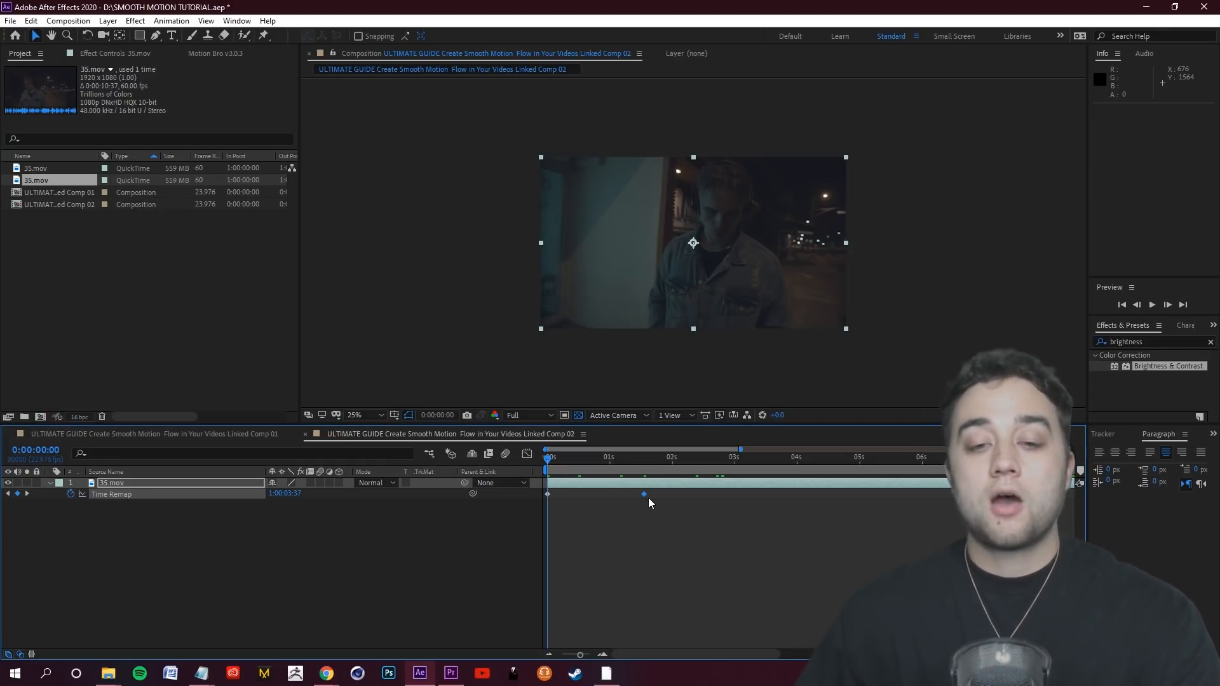
pyautogui.moveTo(648, 494)
pyautogui.mouseDown()
pyautogui.moveTo(665, 500)
pyautogui.moveTo(584, 498)
pyautogui.moveTo(635, 502)
pyautogui.mouseUp()
pyautogui.press('space')
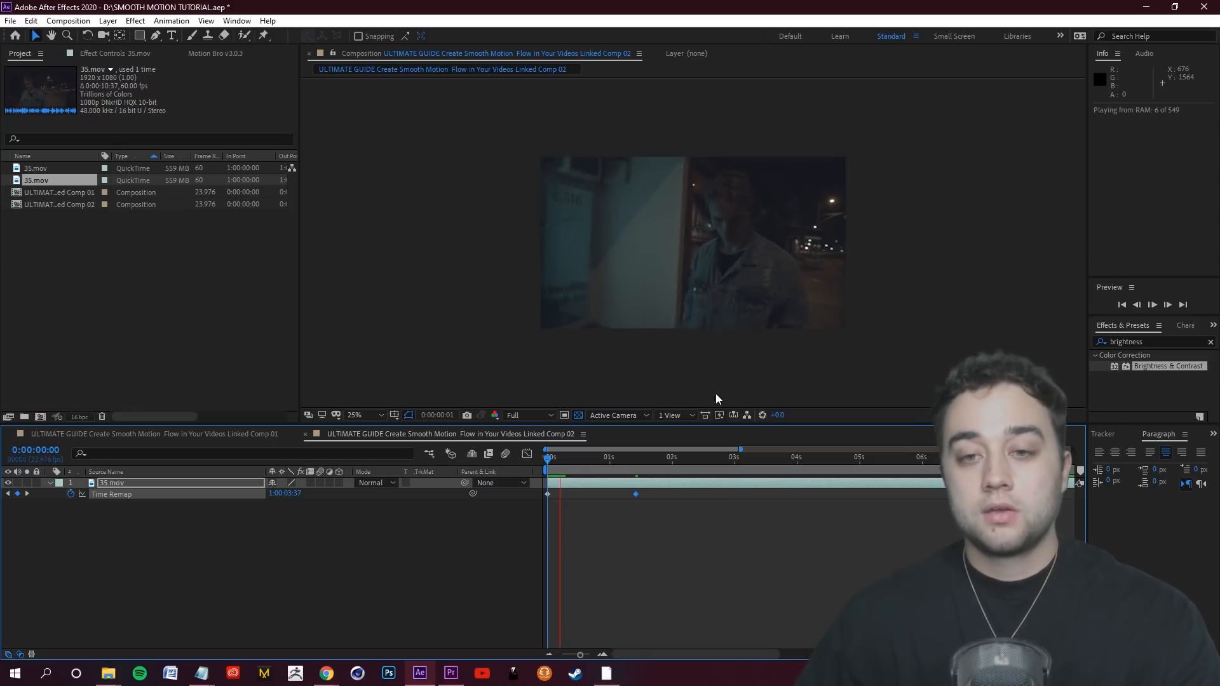
pyautogui.press('space')
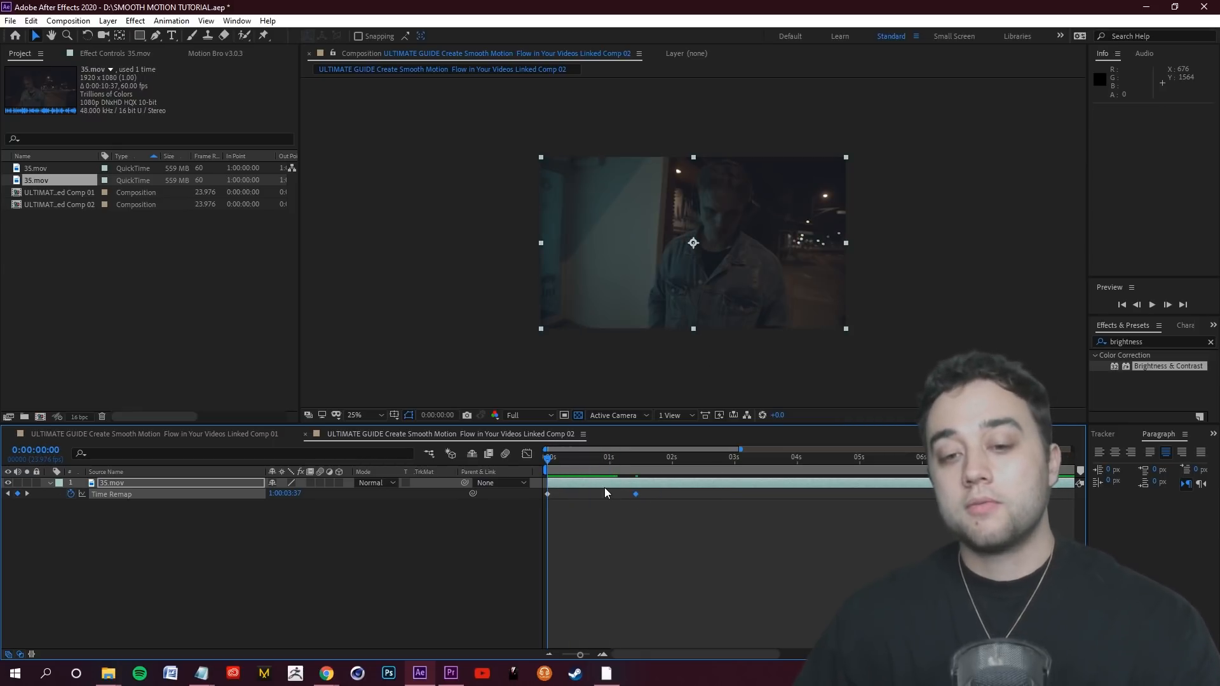
pyautogui.moveTo(635, 494)
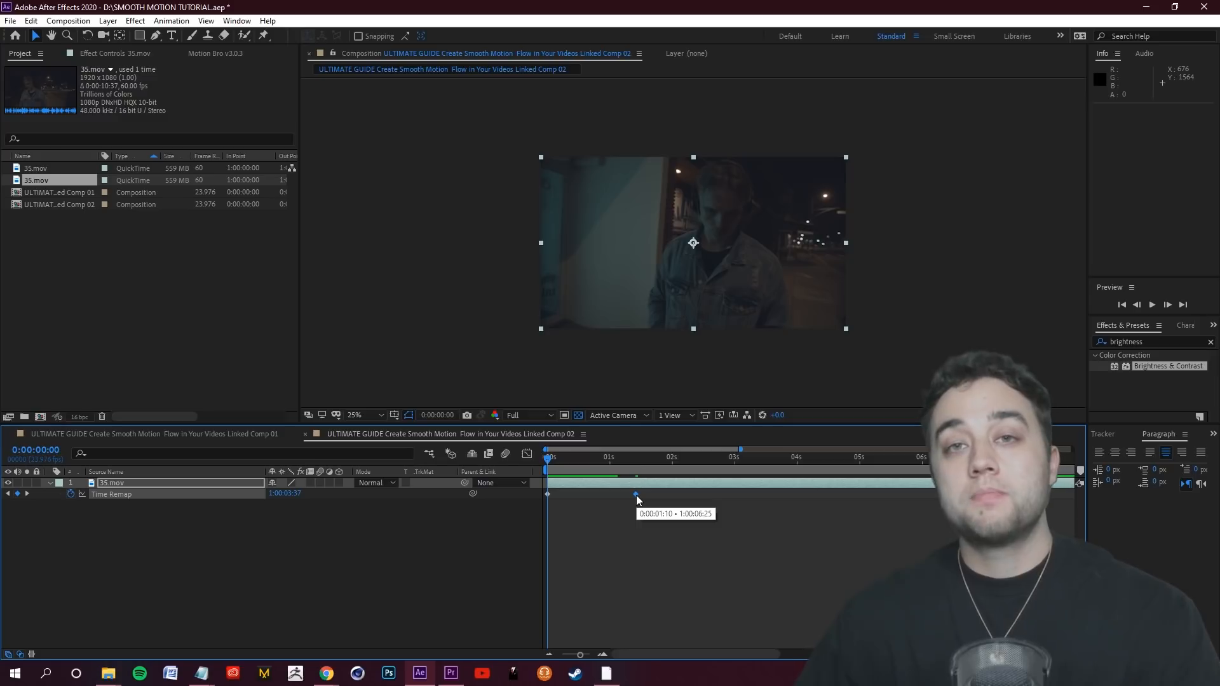
# Step: Try slowing the footage by moving the second Time Remap keyframe to between 5 and 6 seconds, preview it, and undo the change
pyautogui.moveTo(636, 494); pyautogui.dragTo(910, 497)
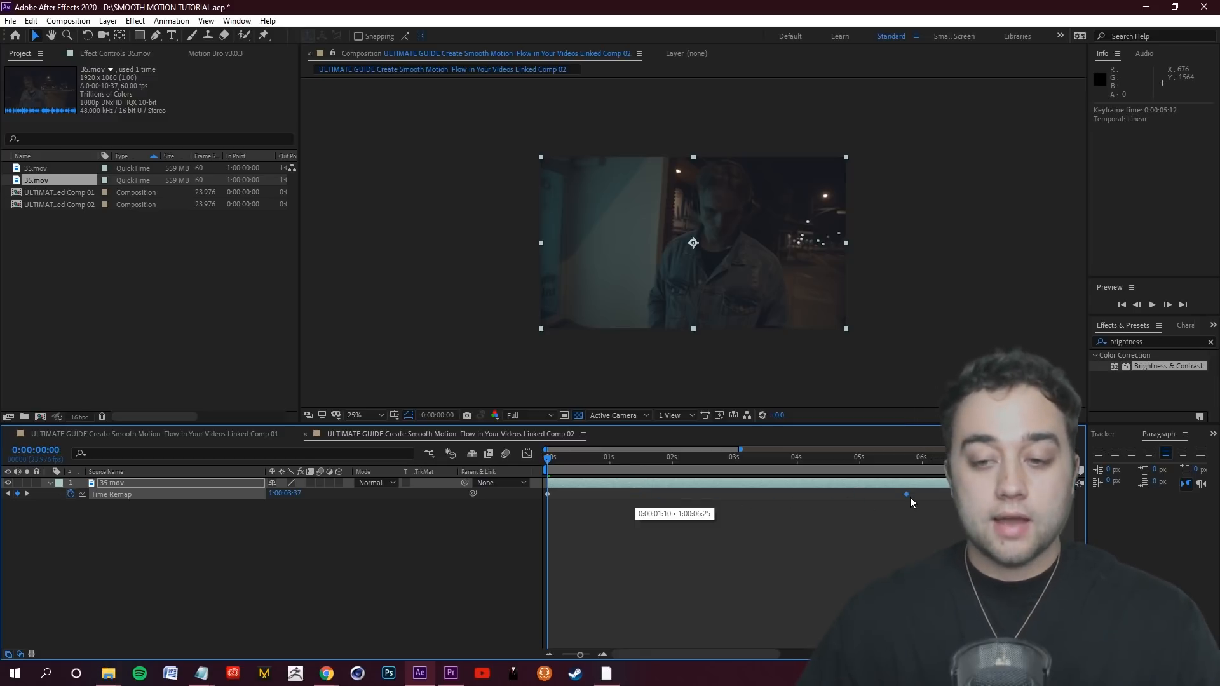
pyautogui.press('space')
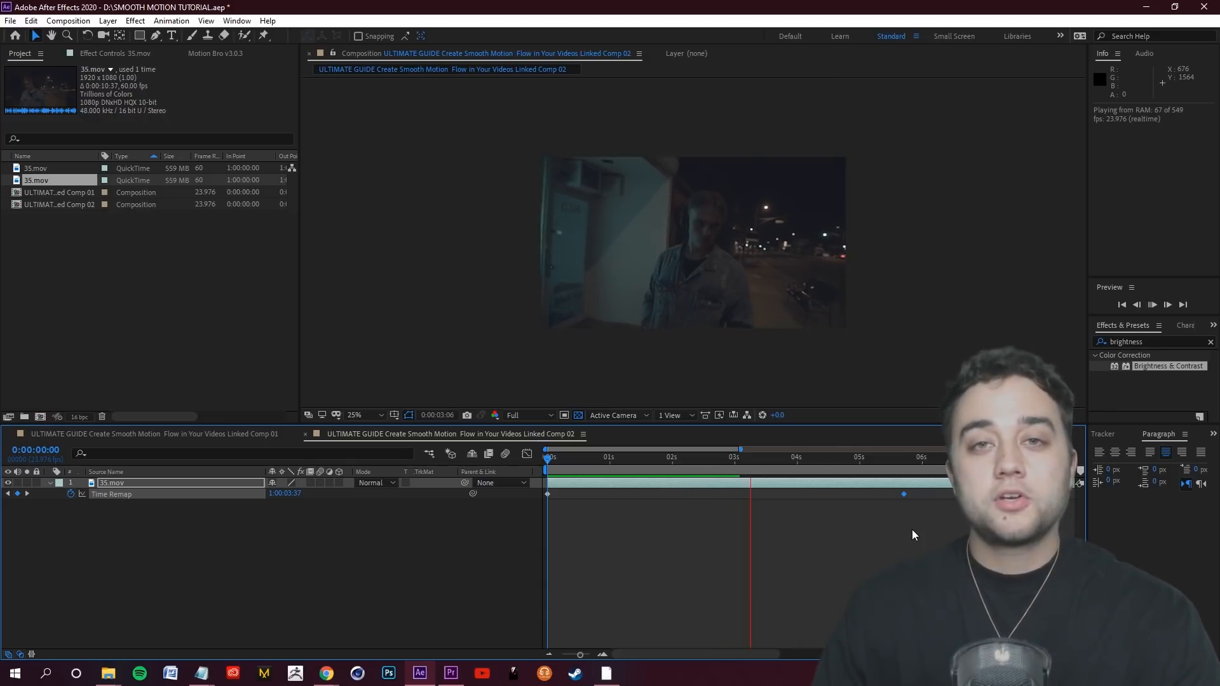
pyautogui.press('space')
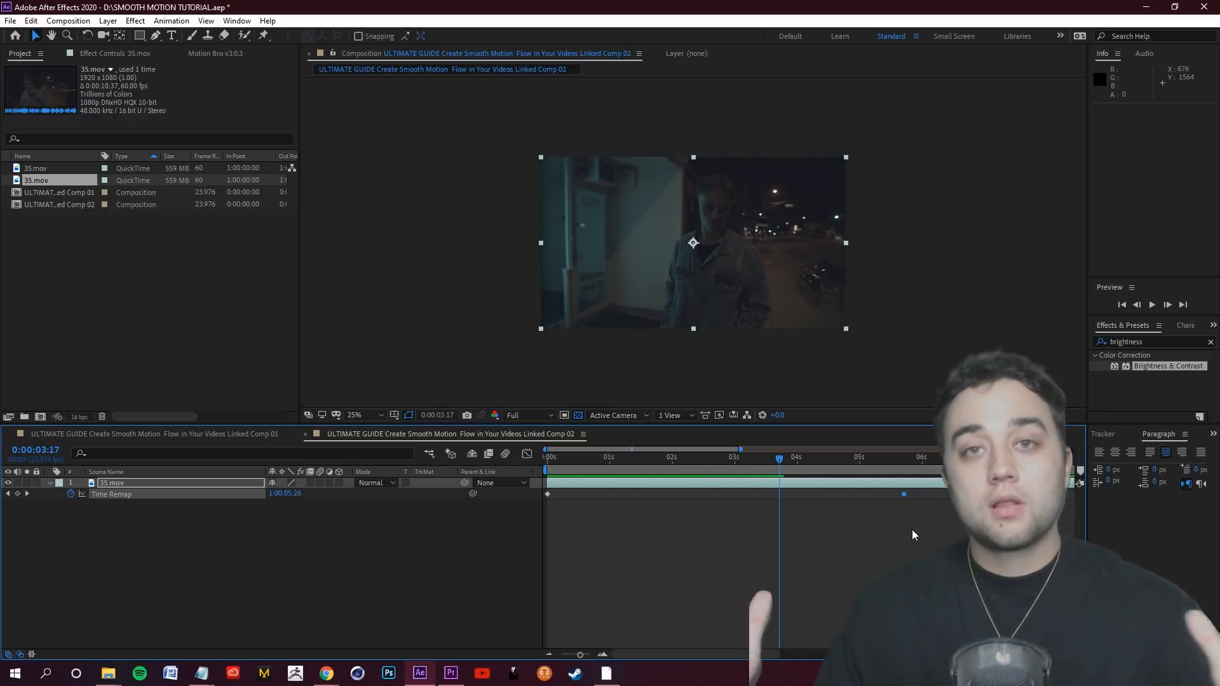
pyautogui.hotkey('ctrl', 'z')
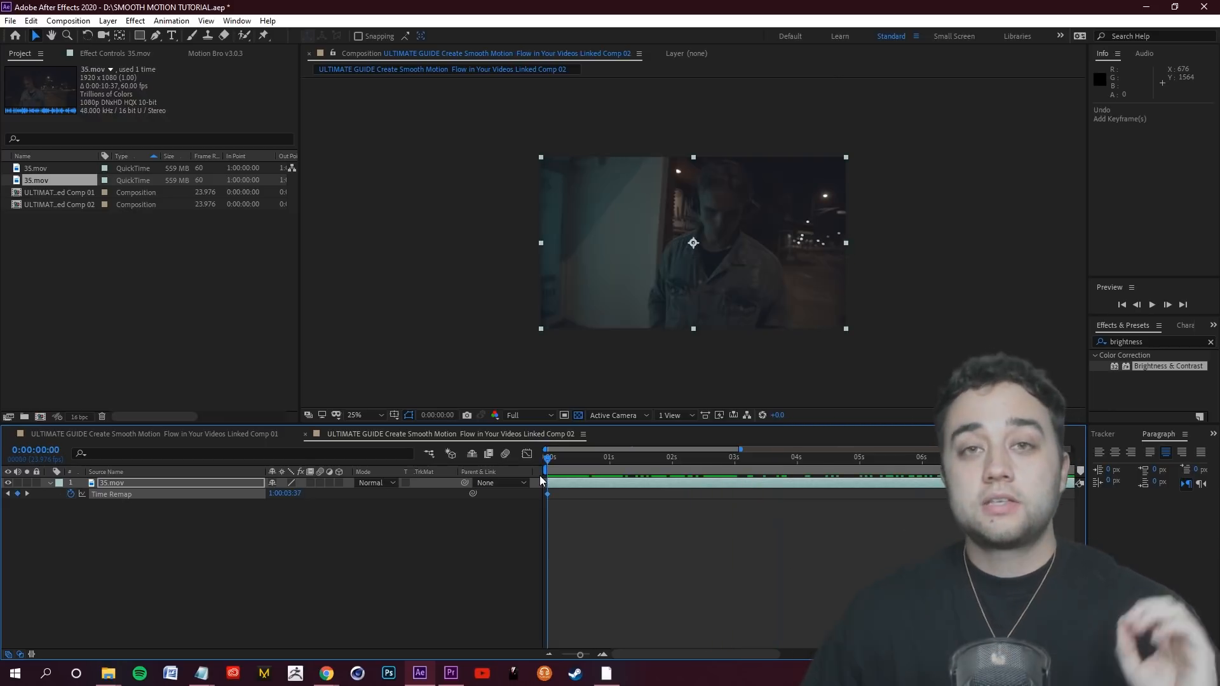
# Step: Add Time Remap keyframes to the 35.mov layer at 0:00:01:12 and 0:00:02:09, scrubbing through the footage to find both points
pyautogui.moveTo(540, 481); pyautogui.dragTo(640, 476)
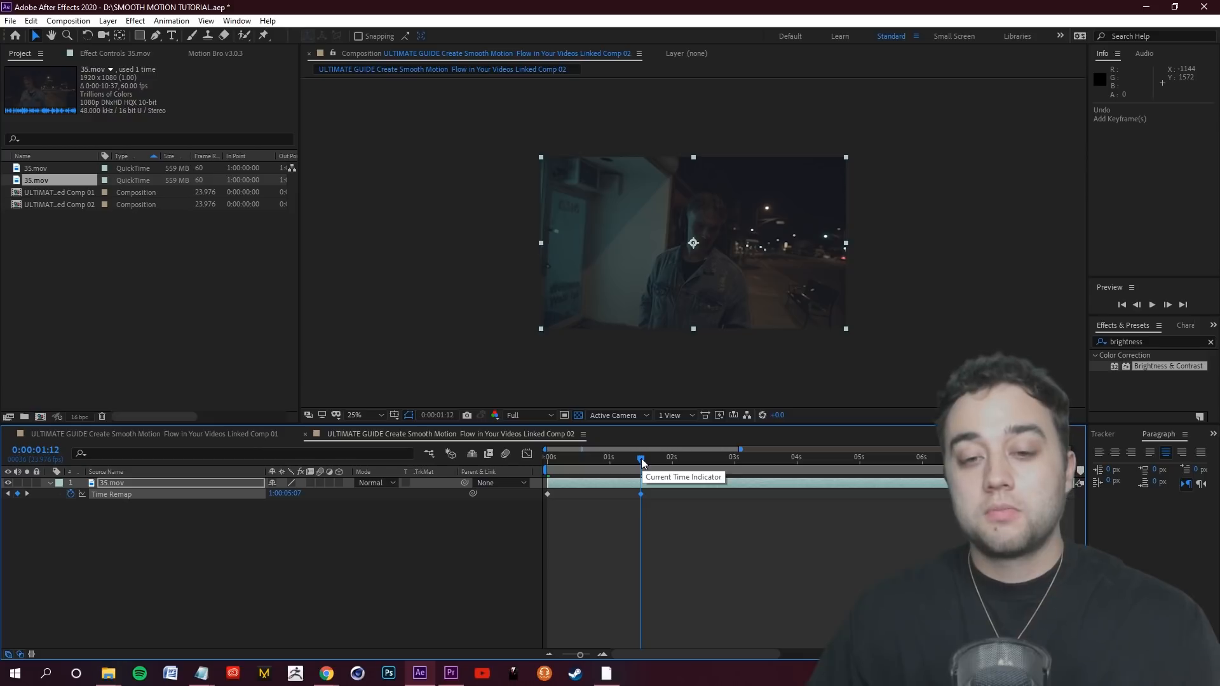
pyautogui.moveTo(640, 463); pyautogui.dragTo(697, 477)
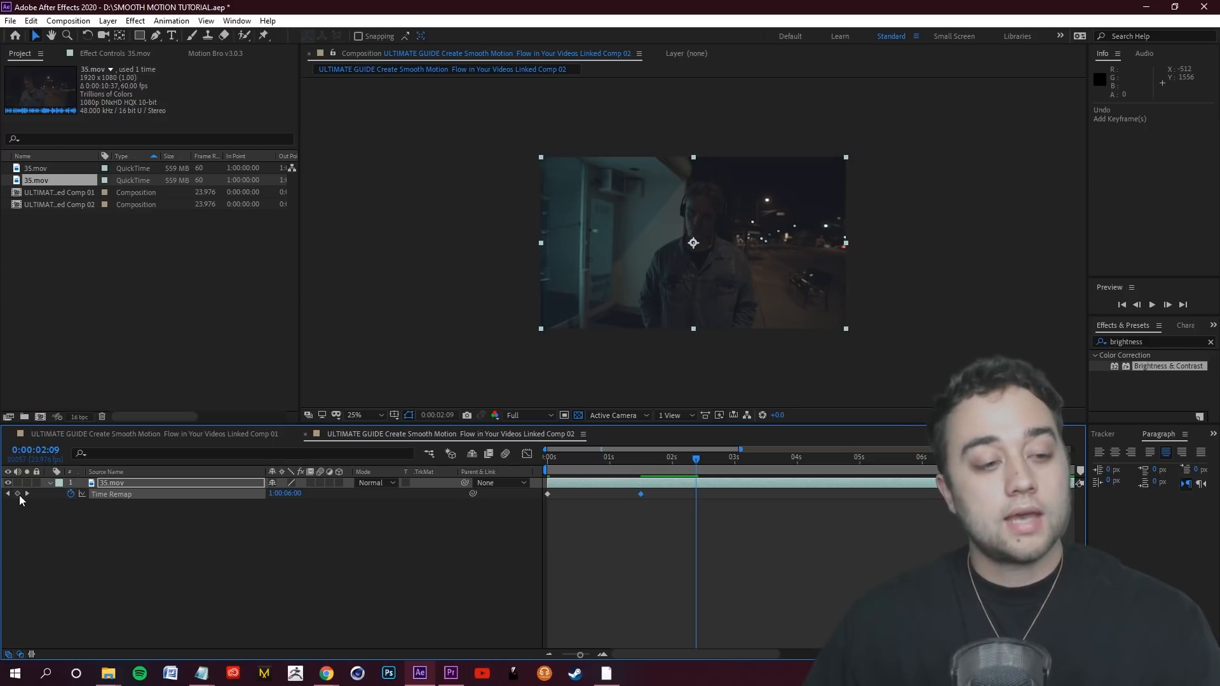
pyautogui.moveTo(695, 464); pyautogui.dragTo(655, 468)
pyautogui.moveTo(638, 468); pyautogui.dragTo(710, 466)
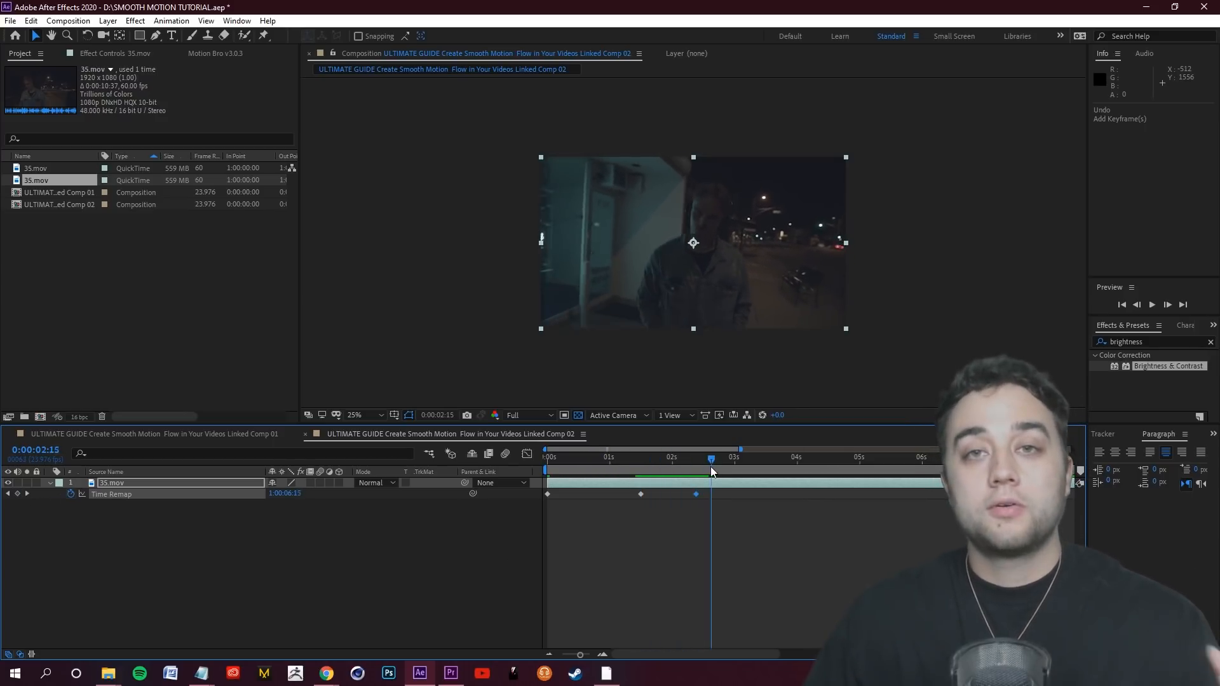
# Step: Try moving the second and third Time Remap keyframes together so the second sits at about 0:00:00:21, preview, and undo the move
pyautogui.press('Home')
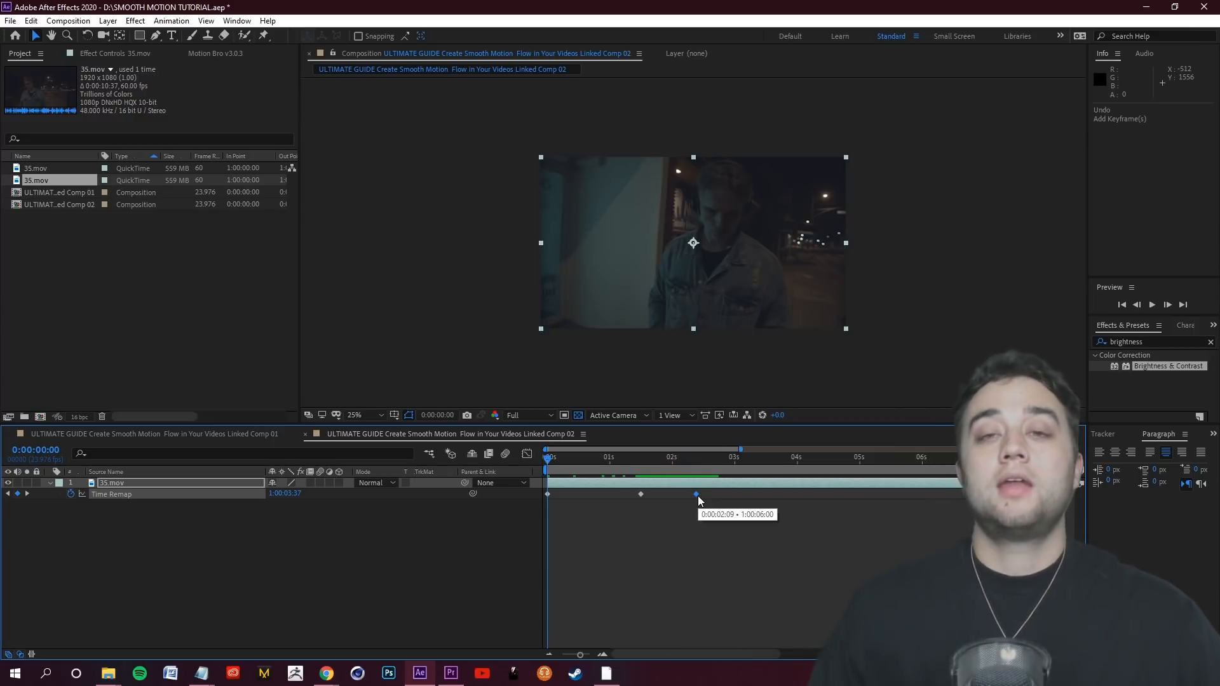
pyautogui.keyDown('shift'); pyautogui.click(641, 494); pyautogui.keyUp('shift')
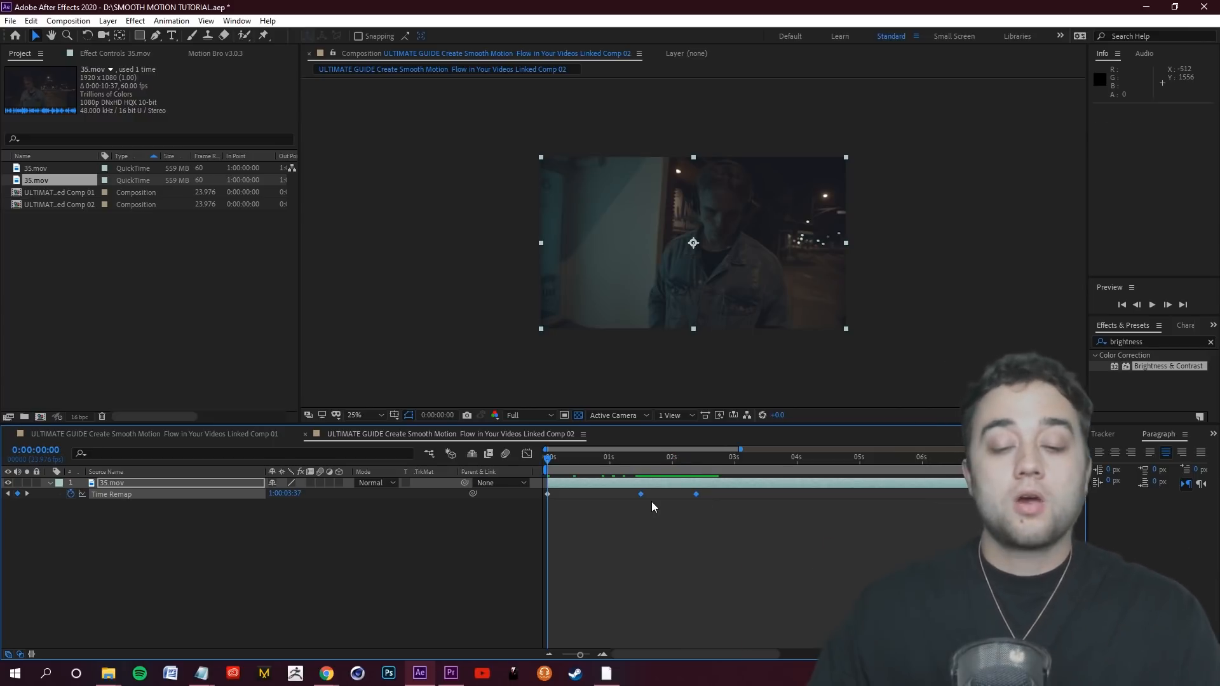
pyautogui.moveTo(639, 493); pyautogui.dragTo(599, 497)
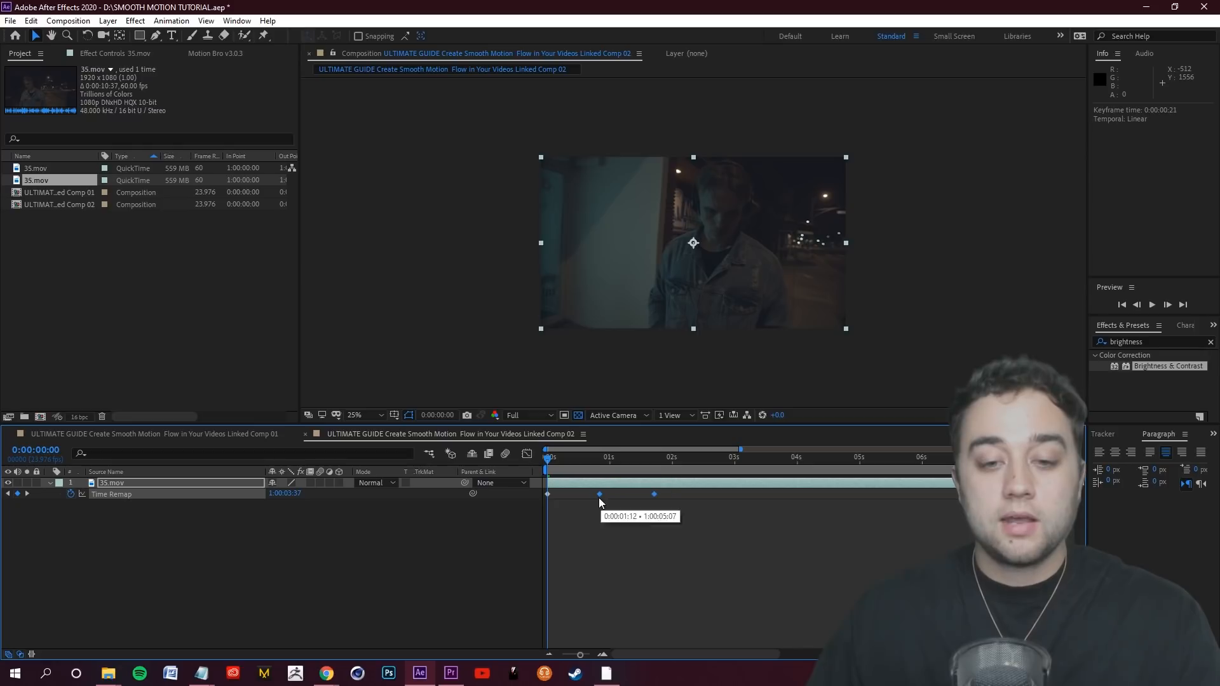
pyautogui.press('space')
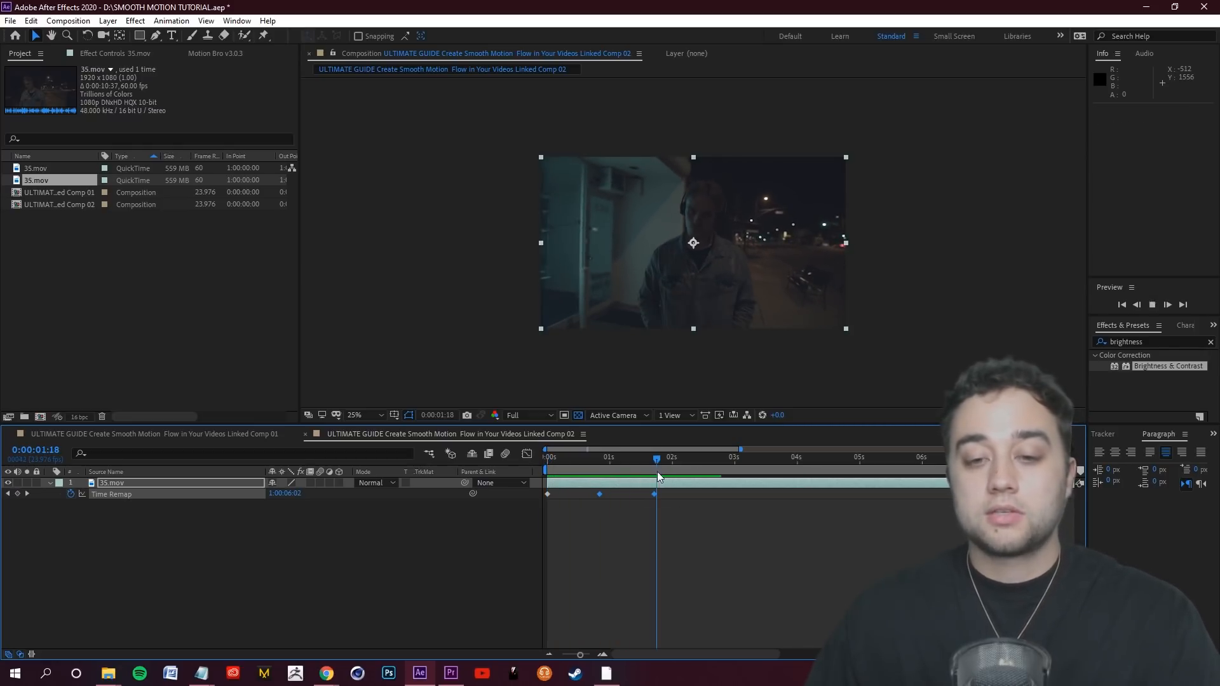
pyautogui.press('space')
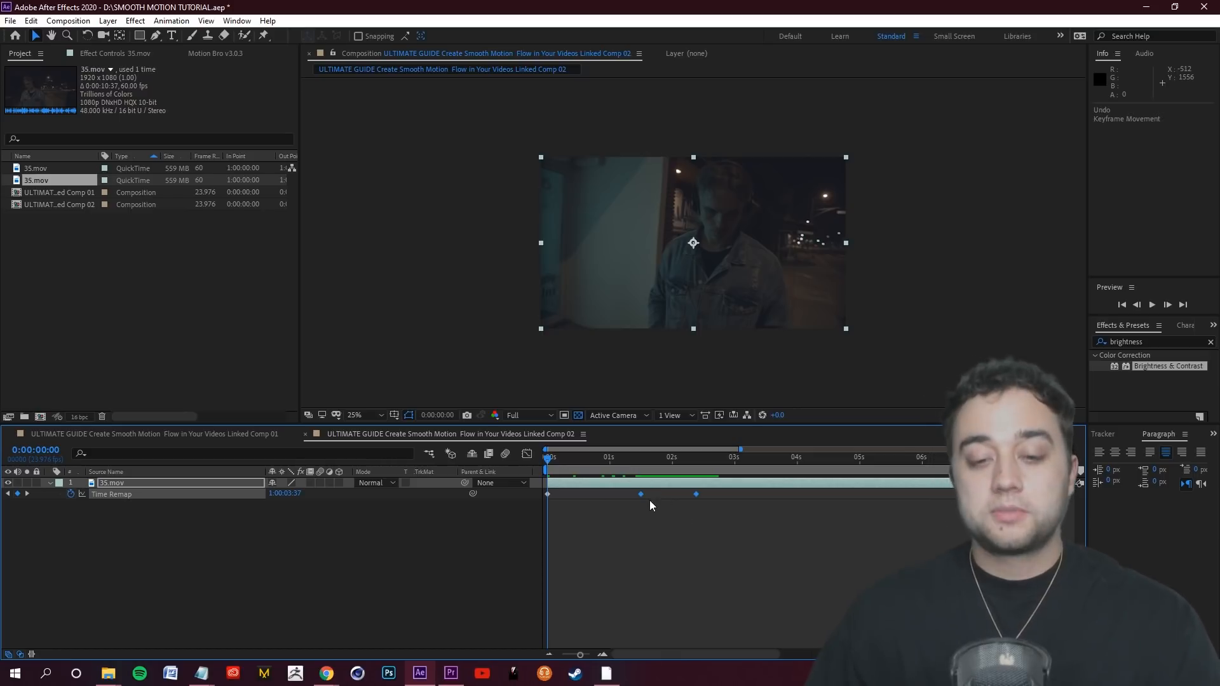
pyautogui.press('space')
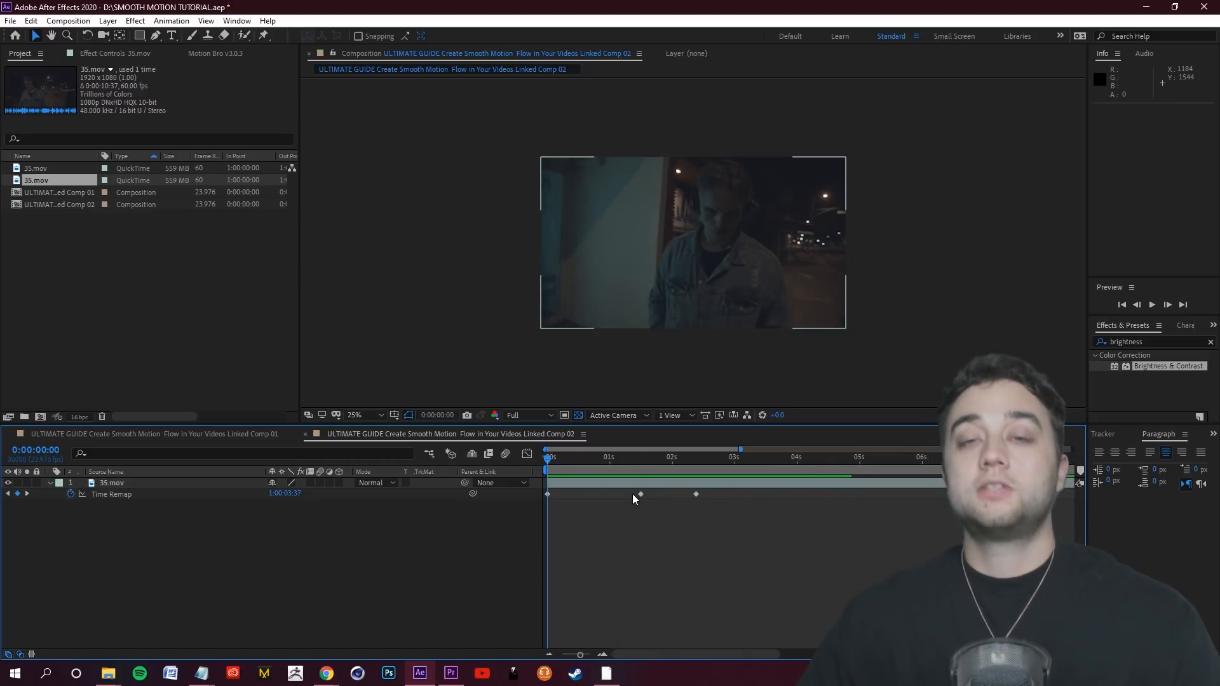
# Step: Move only the third Time Remap keyframe out to 0:00:03:10 and preview the slowed section from the composition's start
pyautogui.click(690, 504)
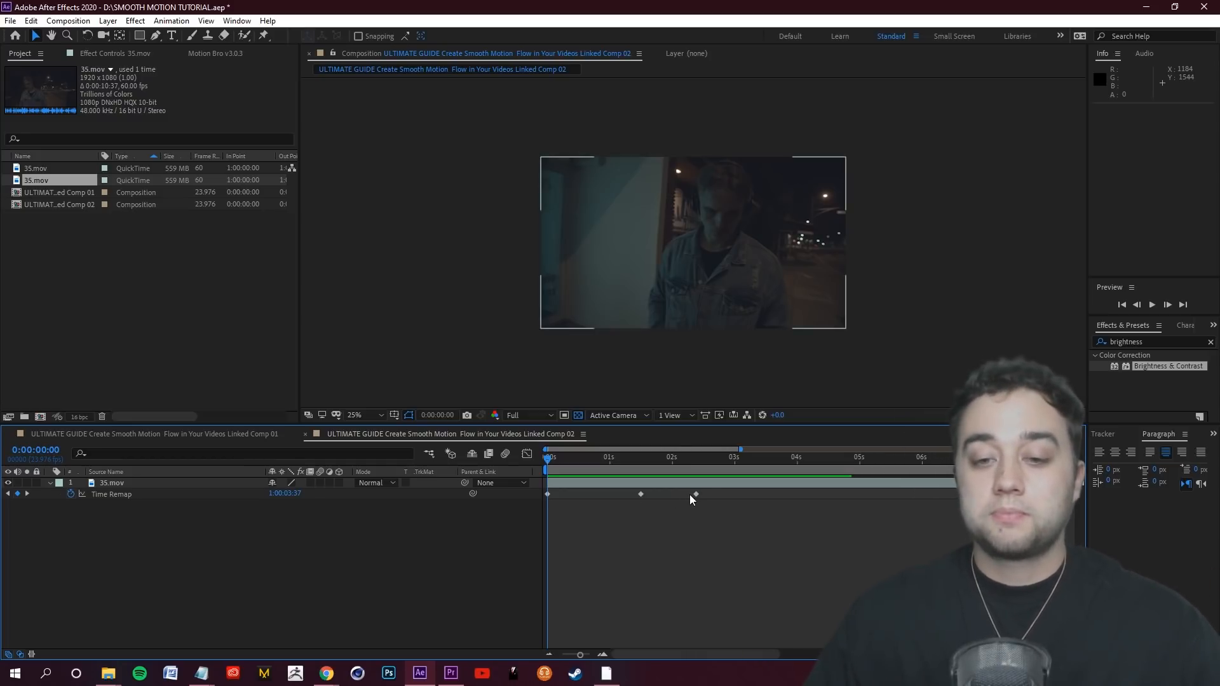
pyautogui.moveTo(697, 494)
pyautogui.moveTo(696, 494); pyautogui.dragTo(761, 499)
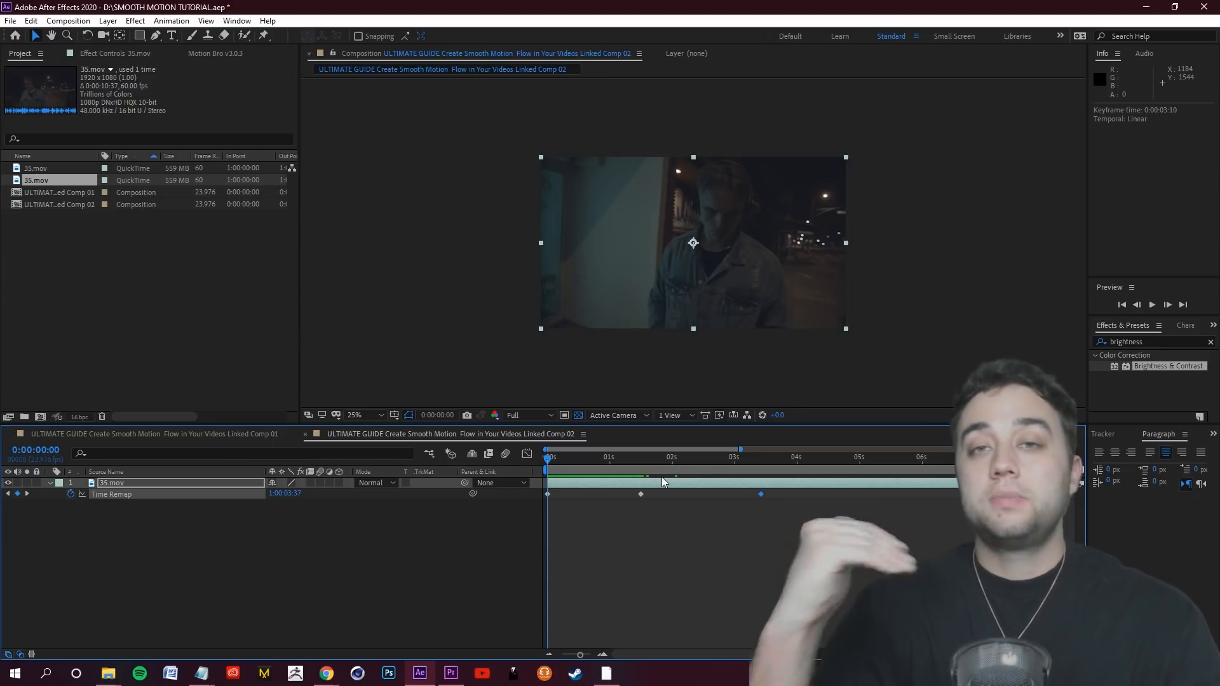
pyautogui.press('space')
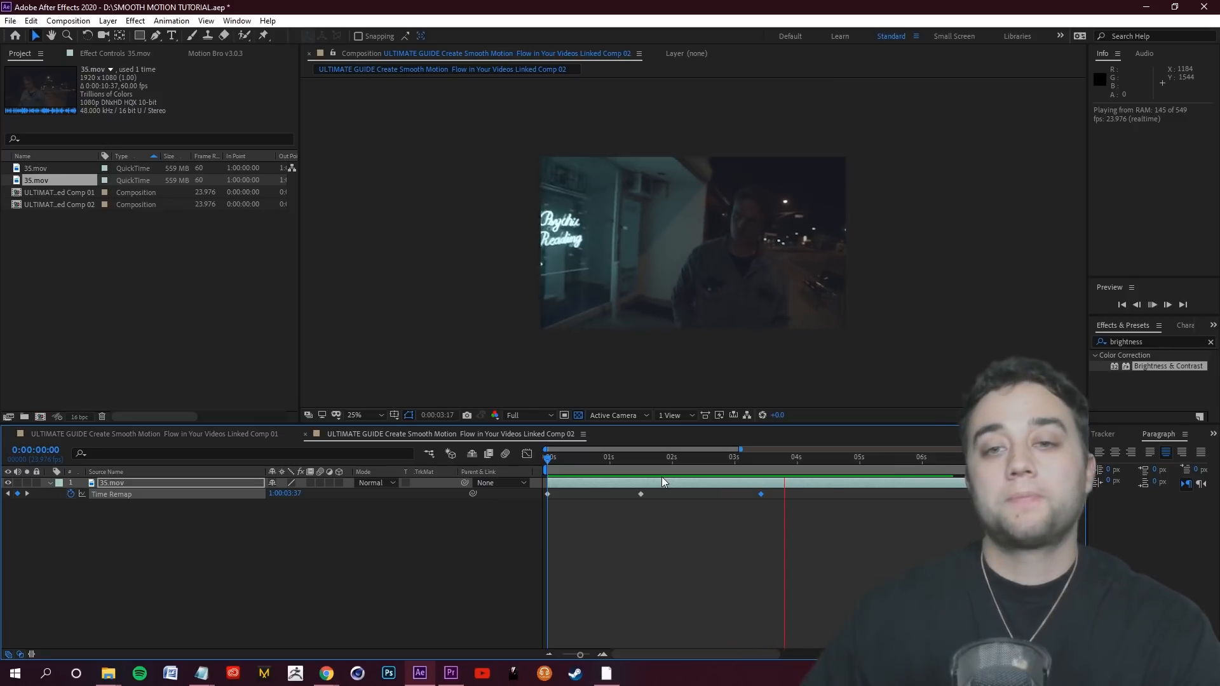
pyautogui.press('space')
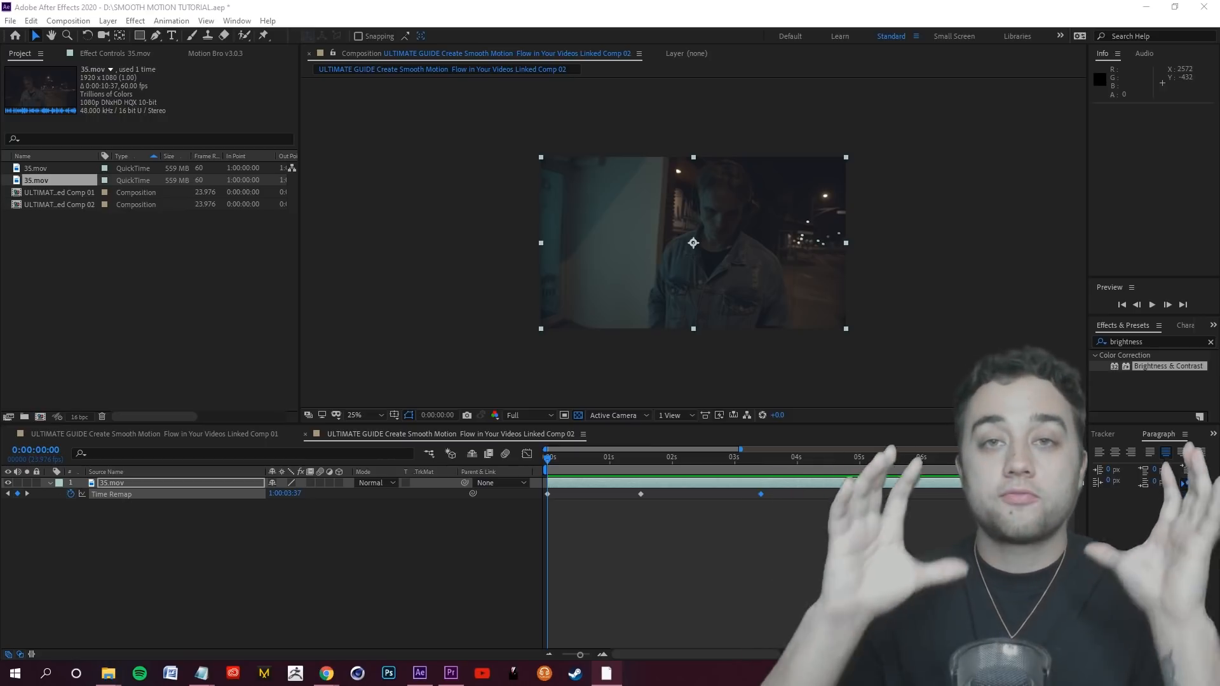
# Step: Check the slowed section, return to the composition's start, and enable frame blending for the composition
pyautogui.click(762, 451)
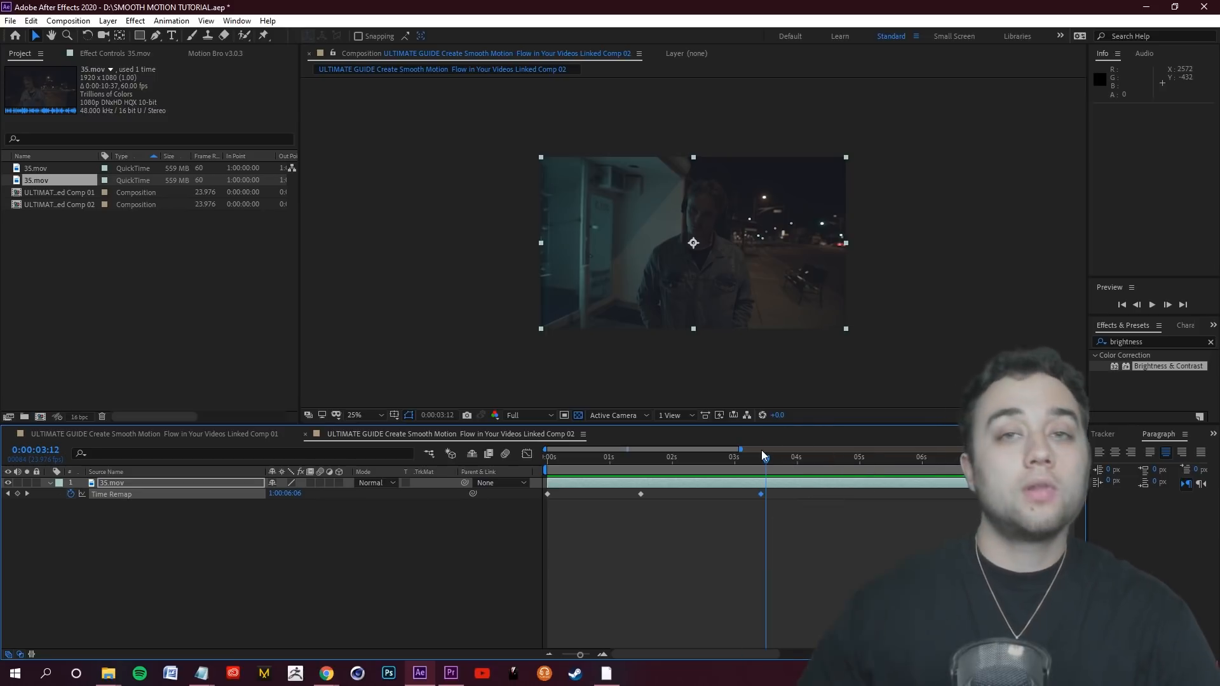
pyautogui.click(594, 456)
pyautogui.press('Home')
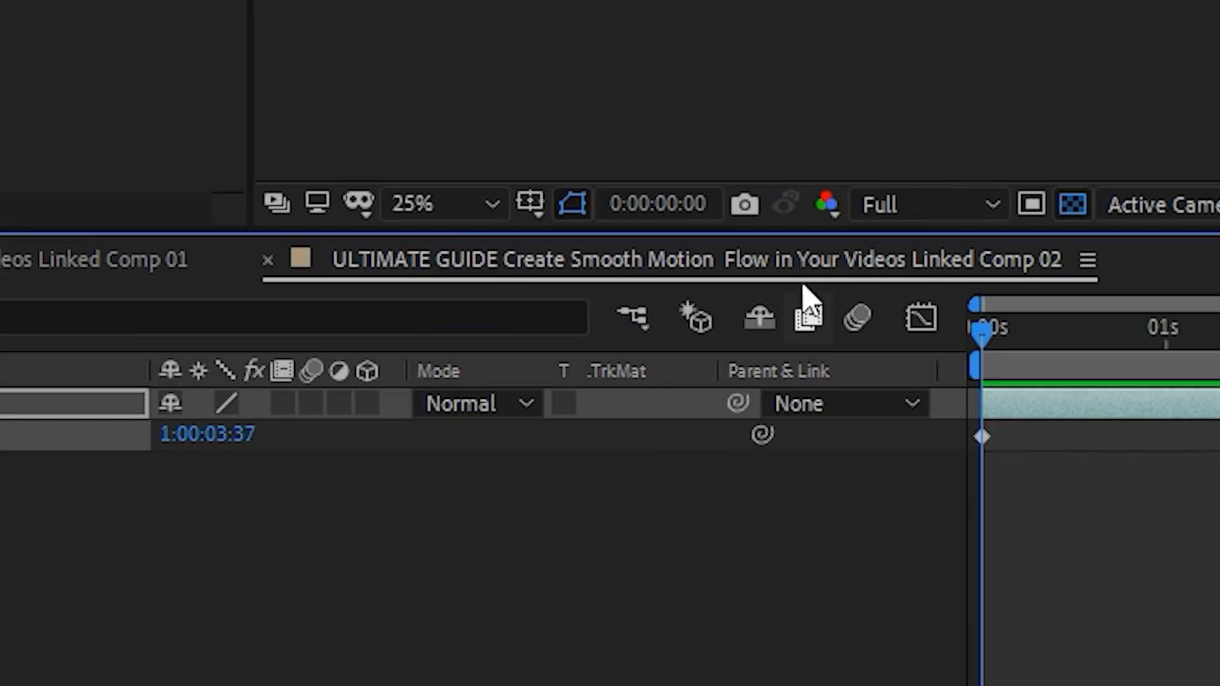
pyautogui.click(820, 322)
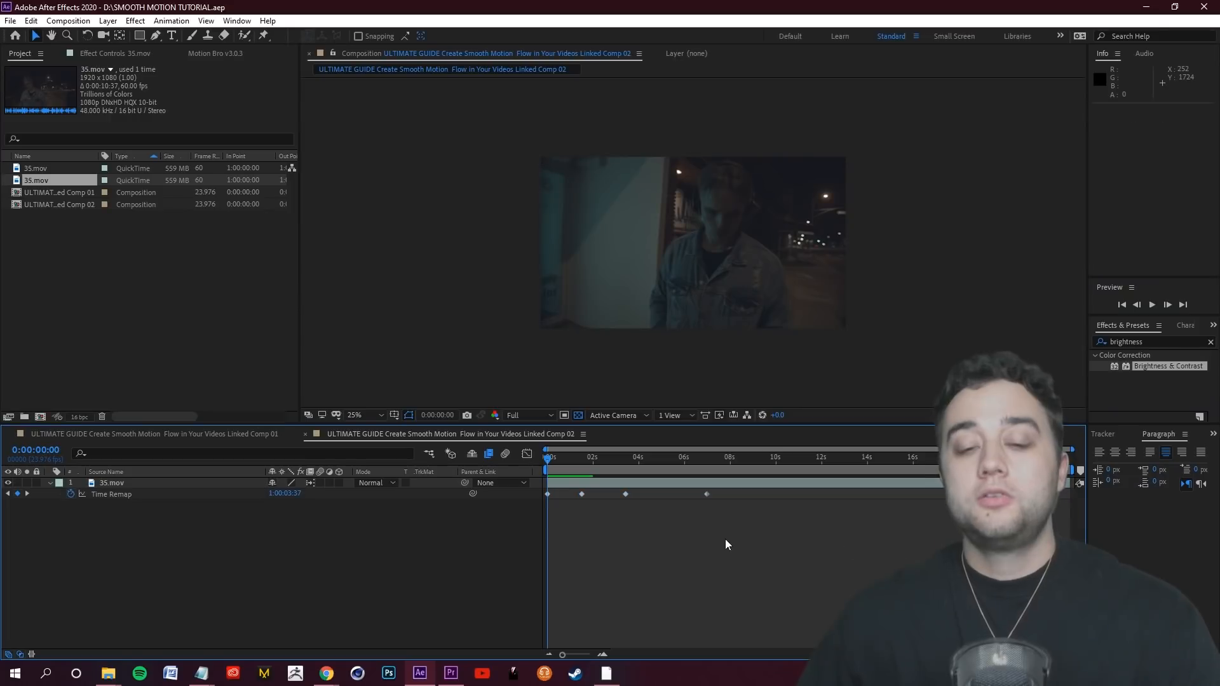
# Step: Apply Easy Ease to all four Time Remap keyframes on the 35.mov layer and preview the eased speed changes
pyautogui.moveTo(864, 538); pyautogui.dragTo(483, 489)
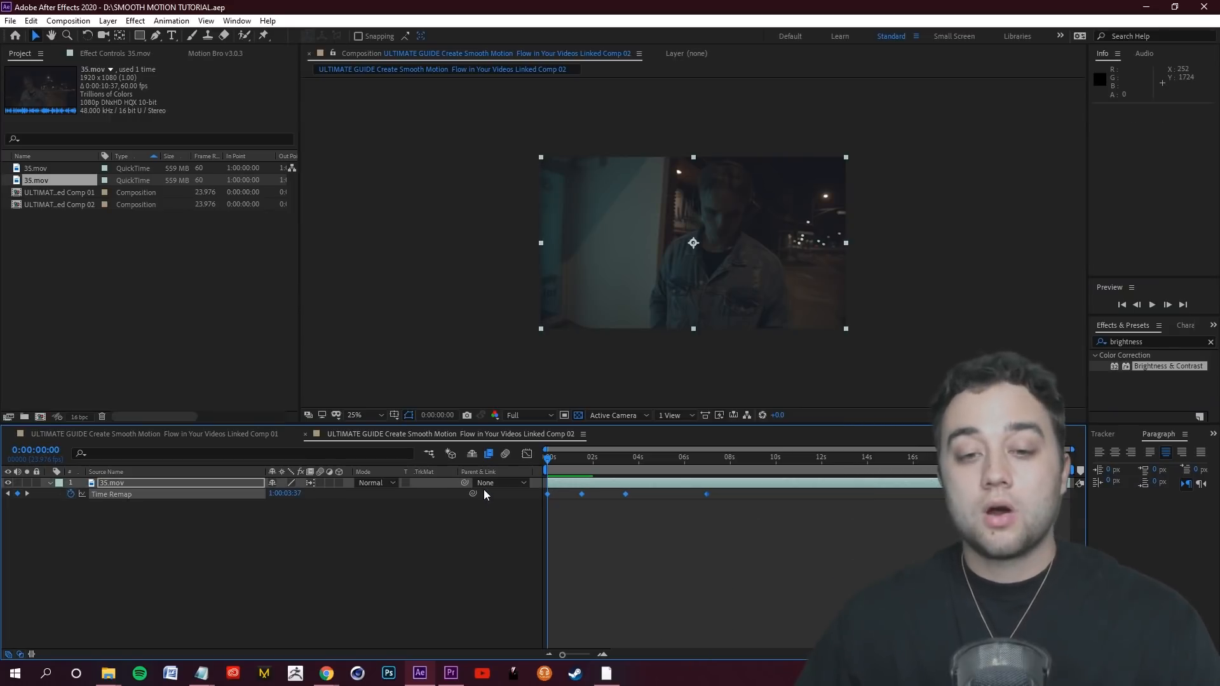
pyautogui.rightClick(625, 494)
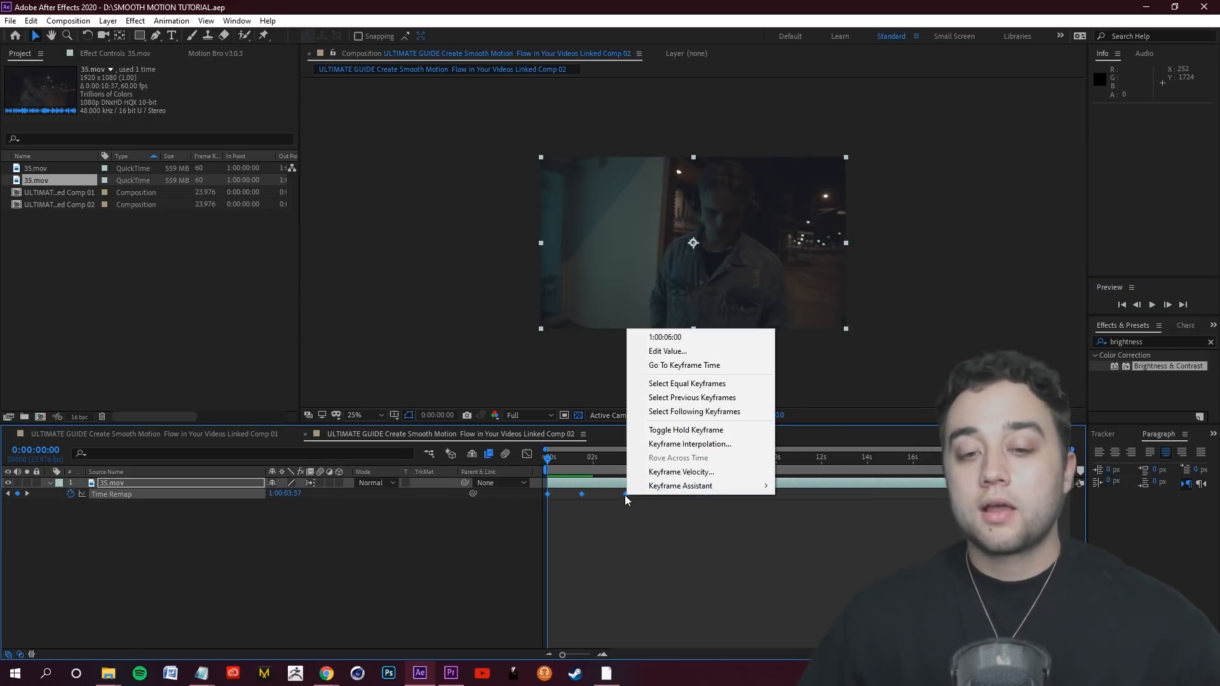
pyautogui.moveTo(687, 492)
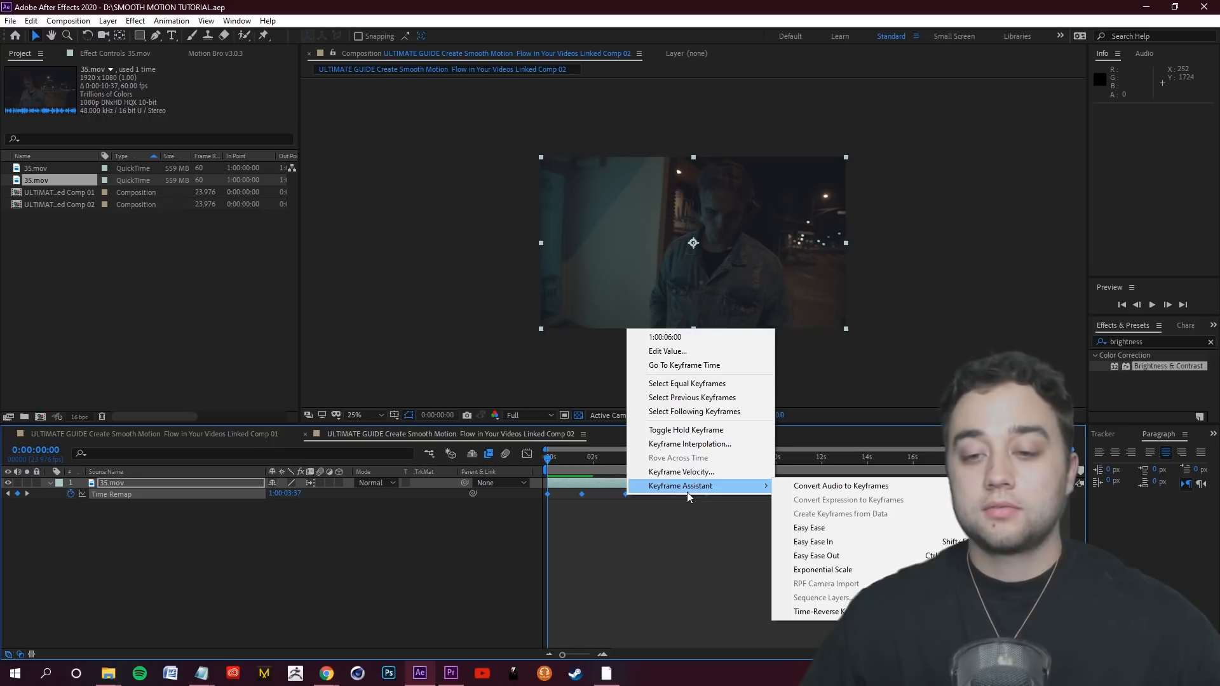
pyautogui.click(818, 532)
pyautogui.press('space')
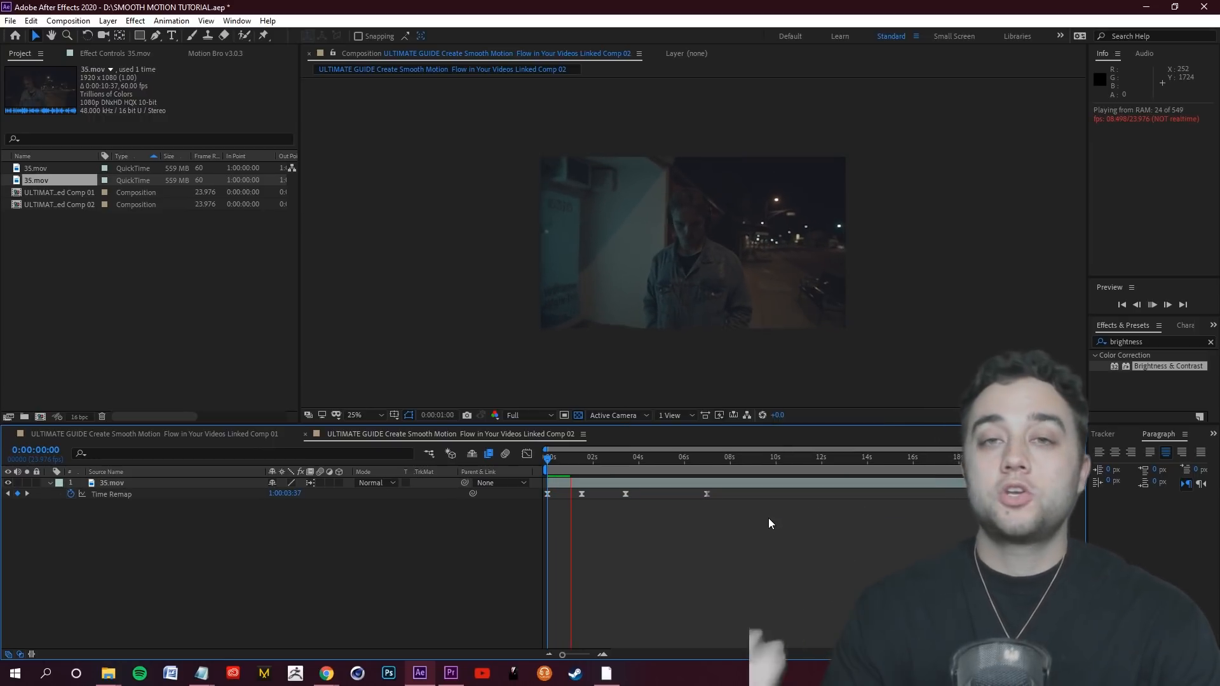
pyautogui.press('space')
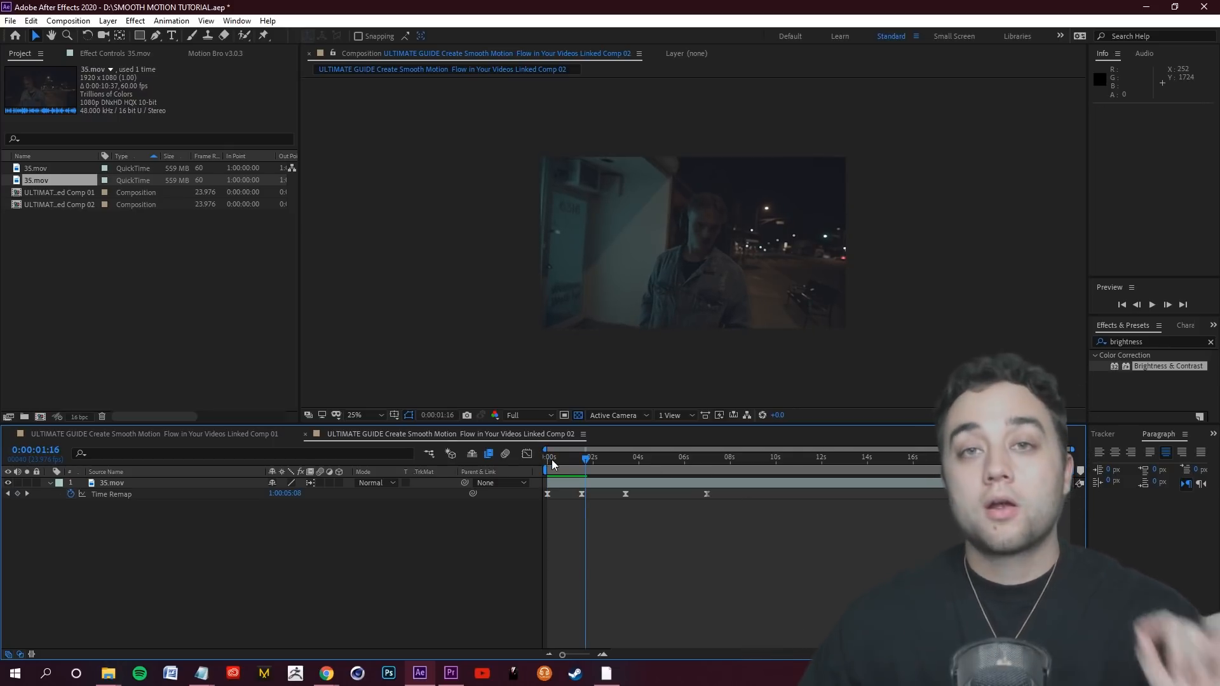
pyautogui.moveTo(580, 457); pyautogui.dragTo(521, 466)
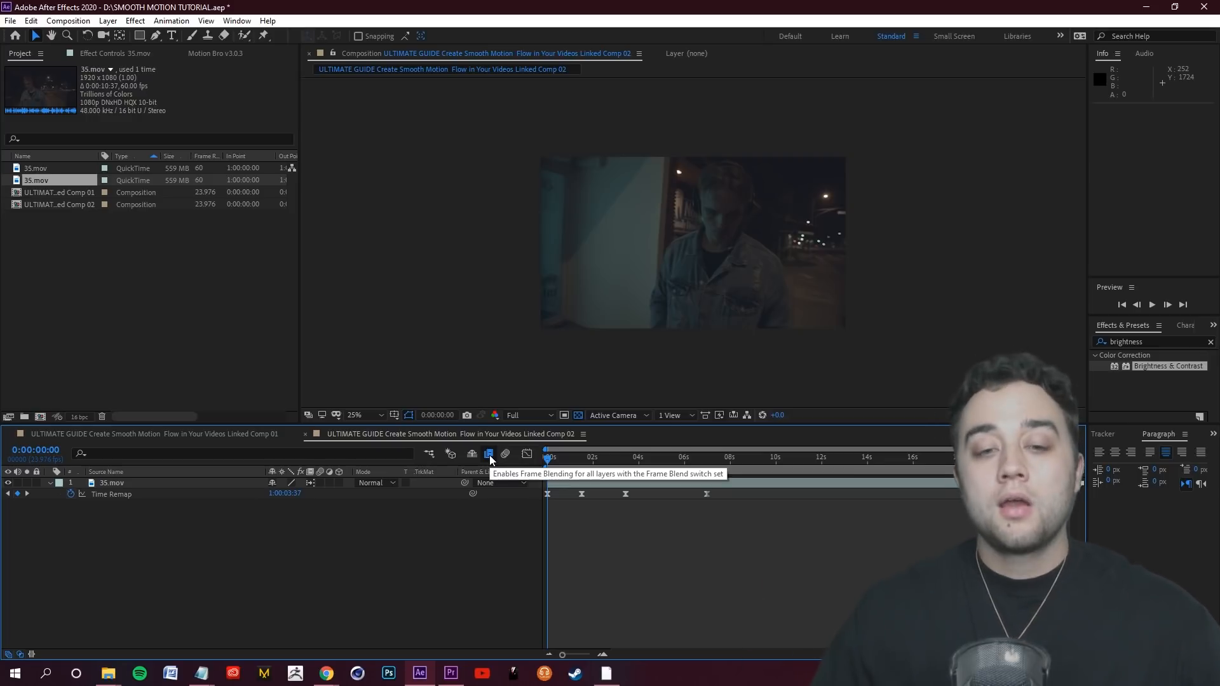
# Step: Display the 35.mov layer's Time Remap curve in the Graph Editor and scrub along its first segment
pyautogui.click(526, 454)
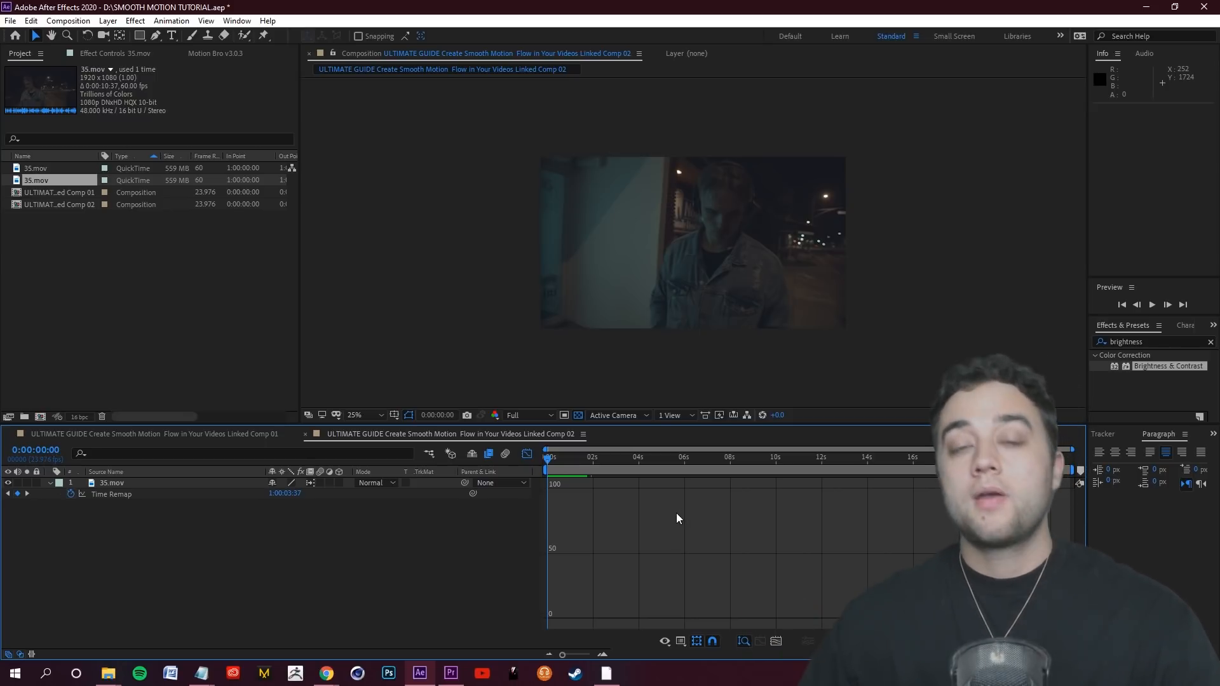
pyautogui.click(133, 482)
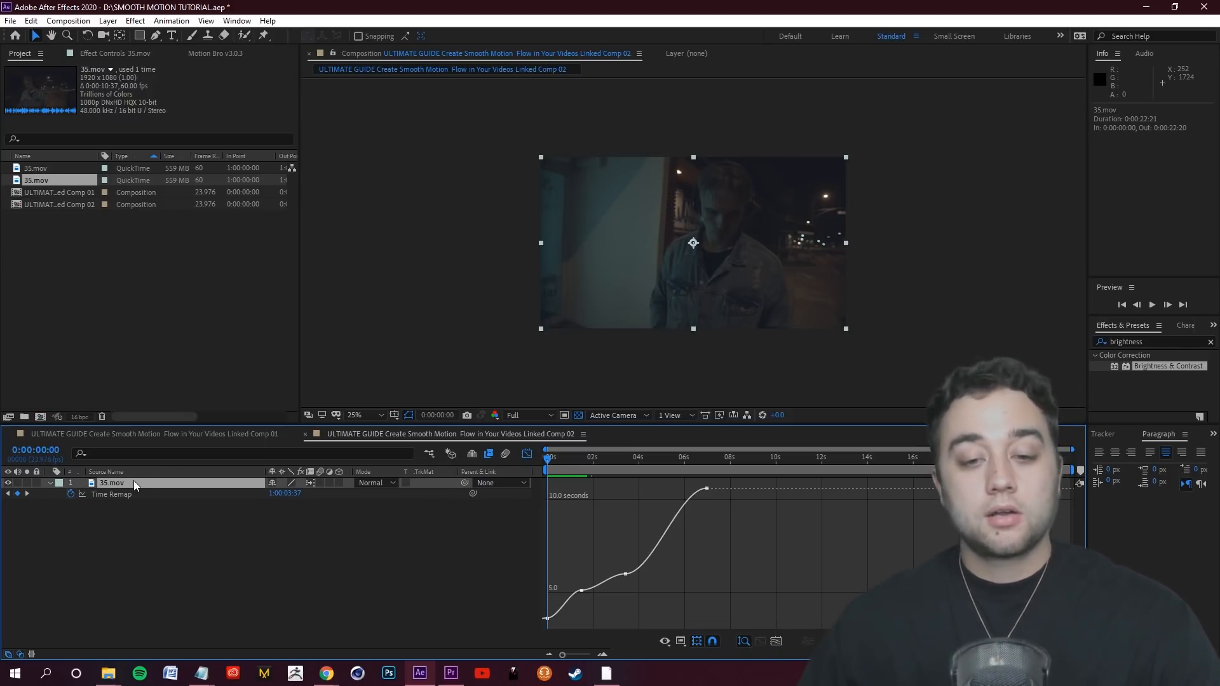
pyautogui.rightClick(604, 540)
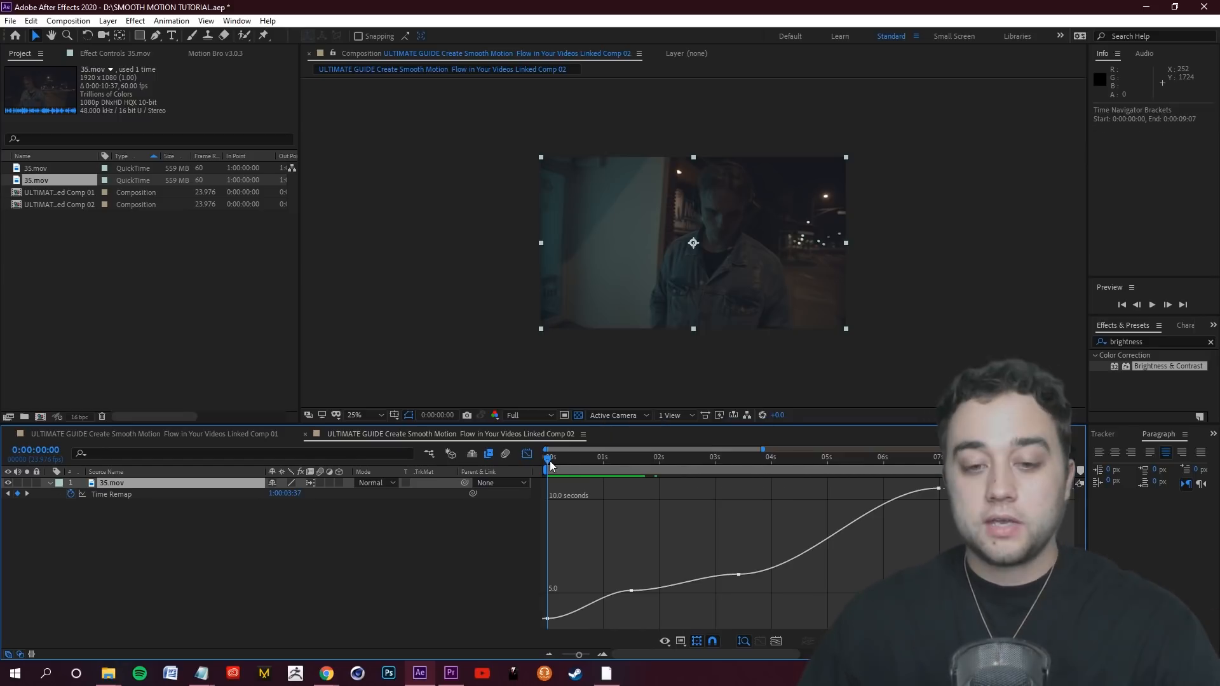
pyautogui.moveTo(549, 462); pyautogui.dragTo(602, 479)
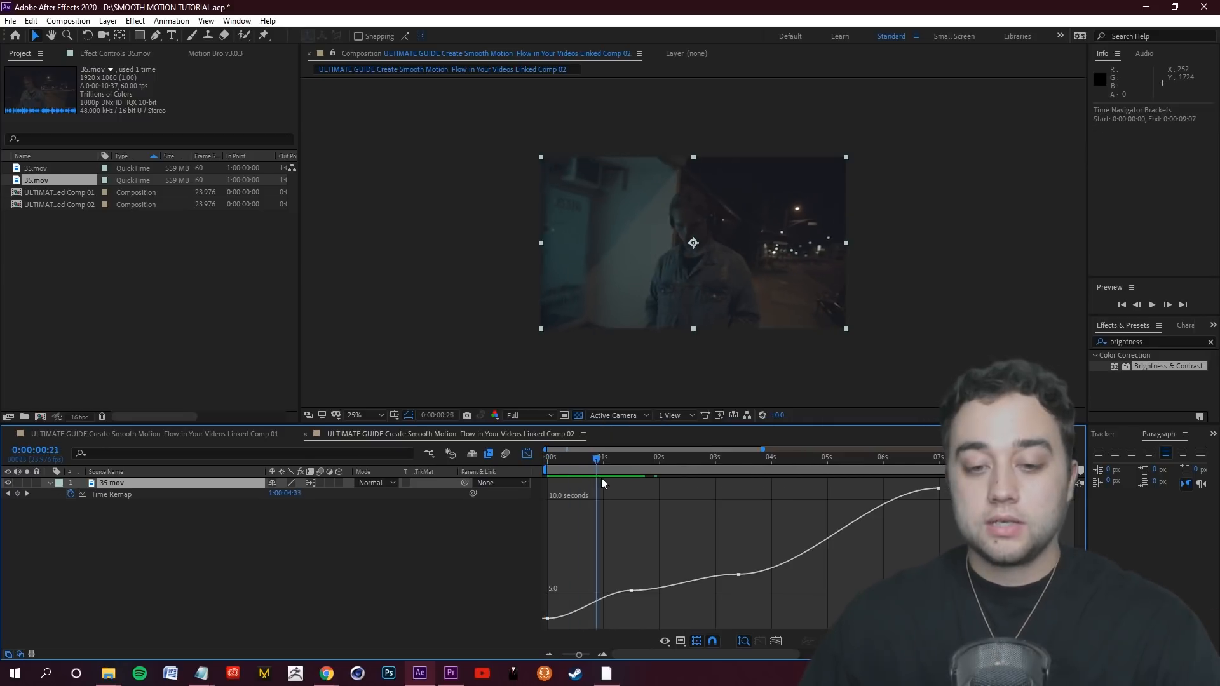
# Step: Reshape the Time Remap curve by tilting the handles of the second and third keyframes, and preview the speed ramp
pyautogui.click(631, 590)
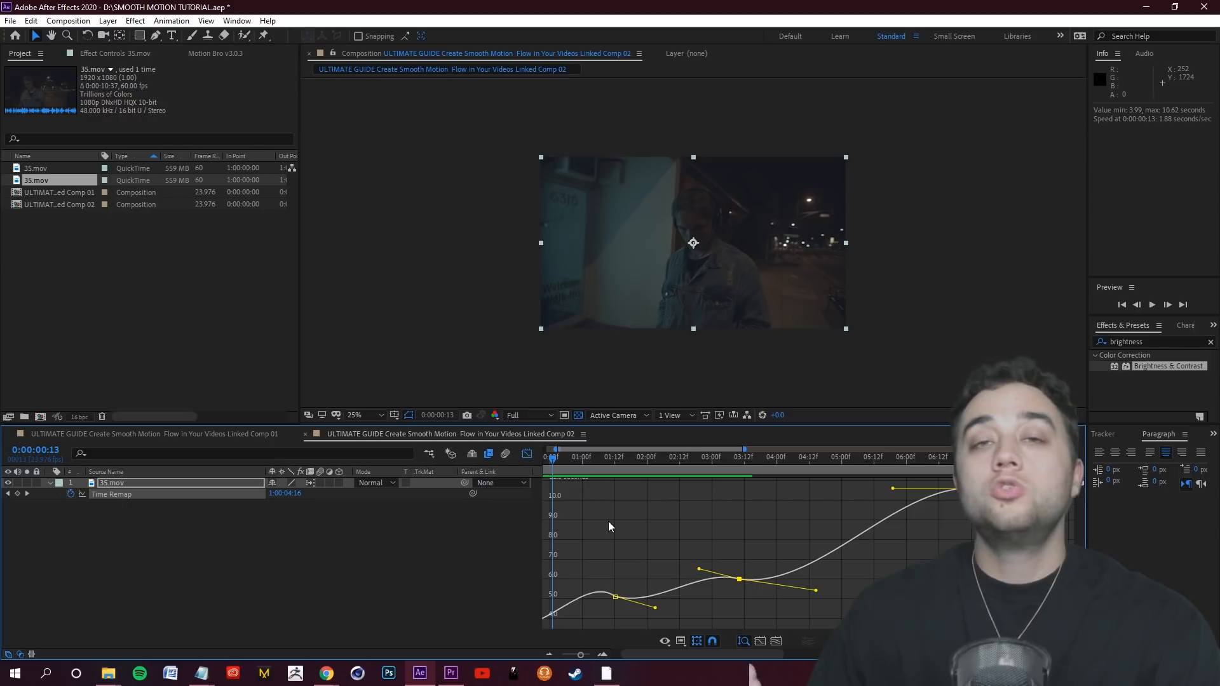
pyautogui.press('space')
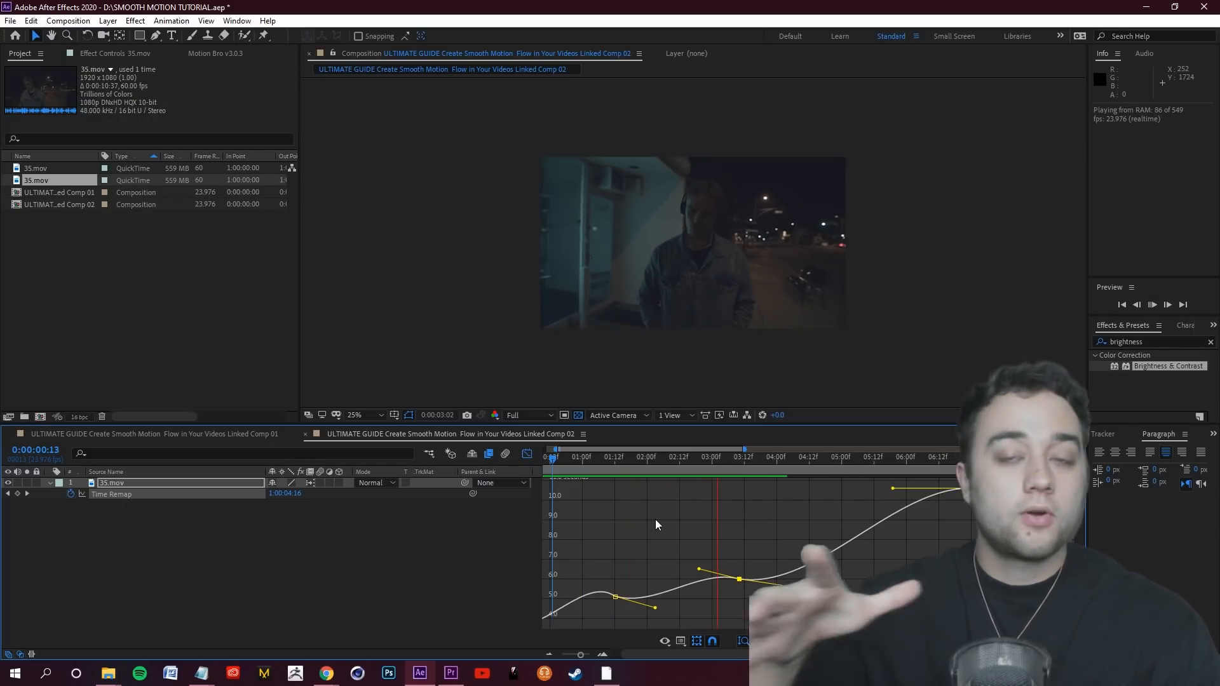
pyautogui.press('space')
pyautogui.moveTo(776, 459); pyautogui.dragTo(639, 501)
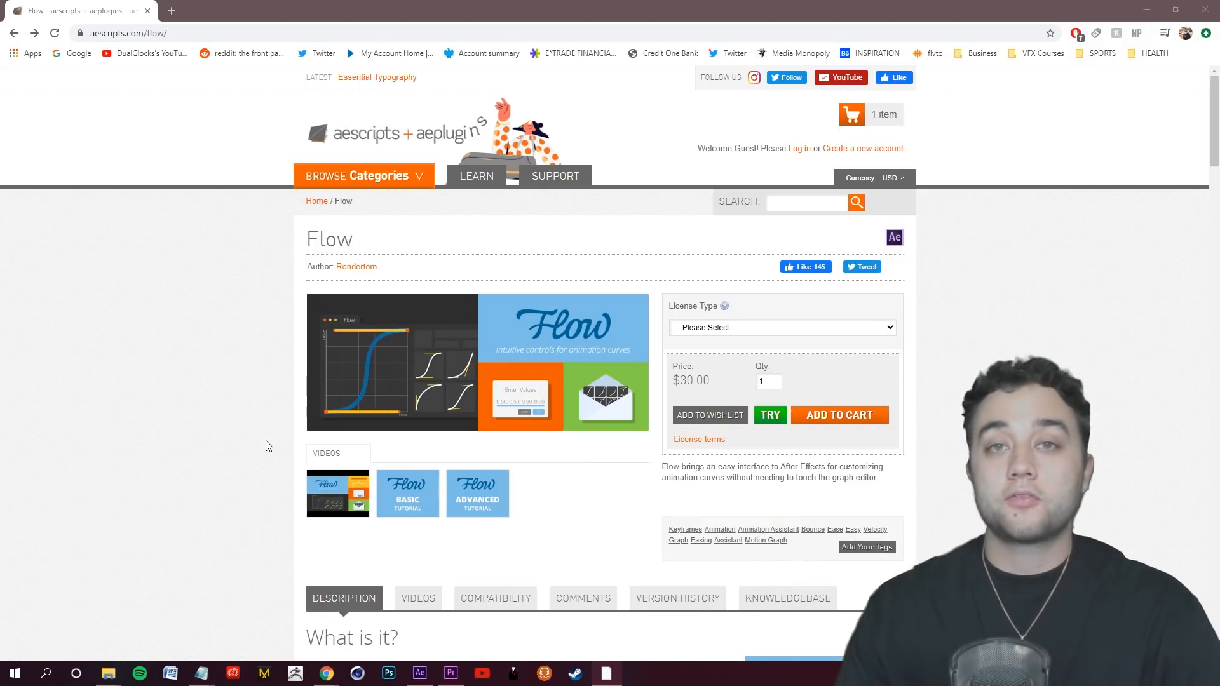
# Step: Switch to the Flow plugin page on aescripts.com in Chrome and examine its description, animation curve library and features
pyautogui.scroll(-15, 265, 446)
pyautogui.scroll(-3, 567, 400)
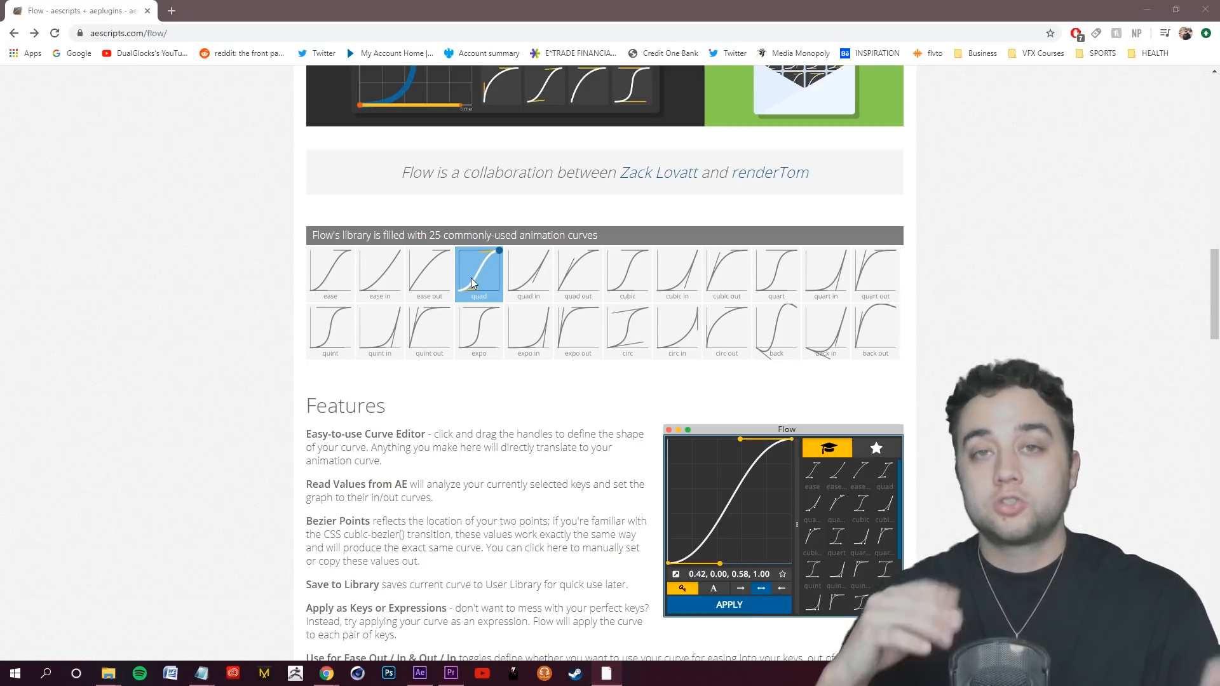
pyautogui.scroll(12, 474, 282)
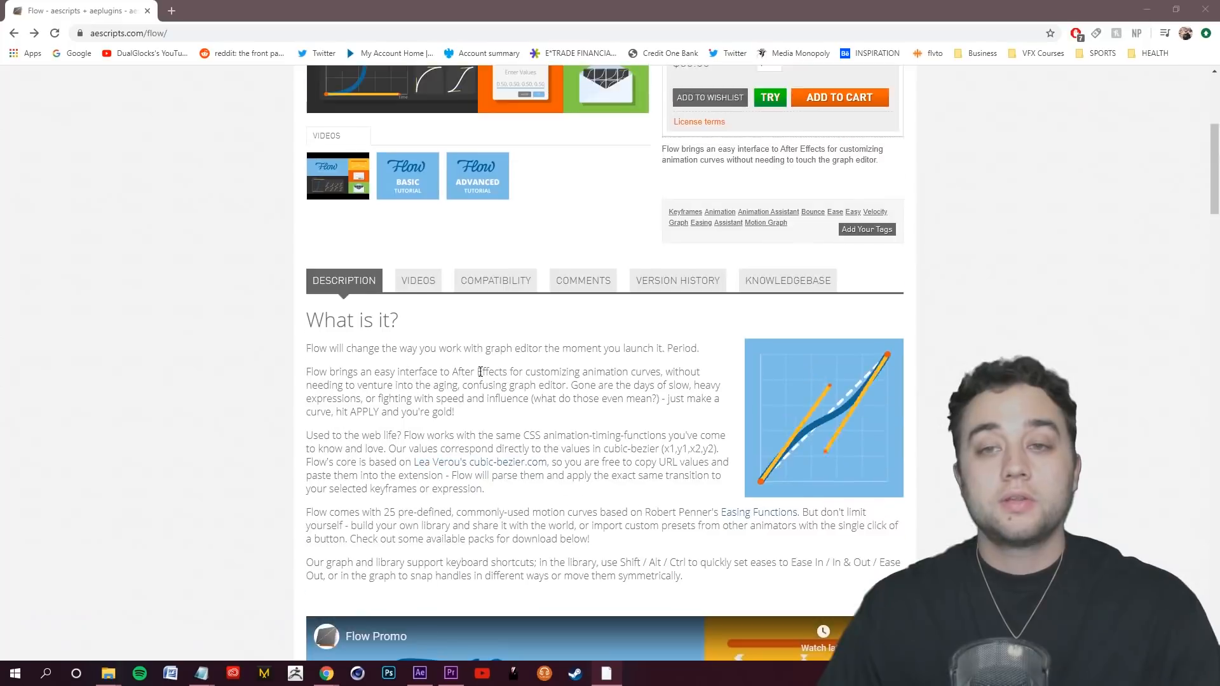
# Step: Switch to Premiere Pro and replace the first group of three clips and its audio with an After Effects composition
pyautogui.scroll(5, 479, 371)
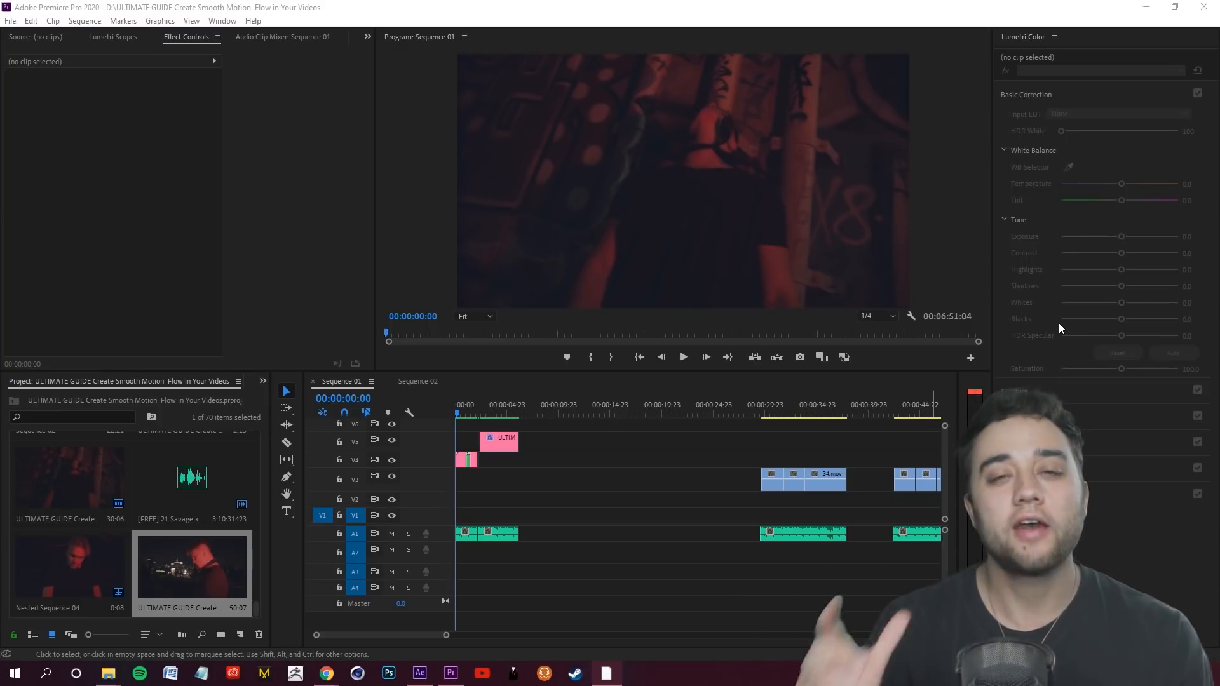
pyautogui.click(588, 460)
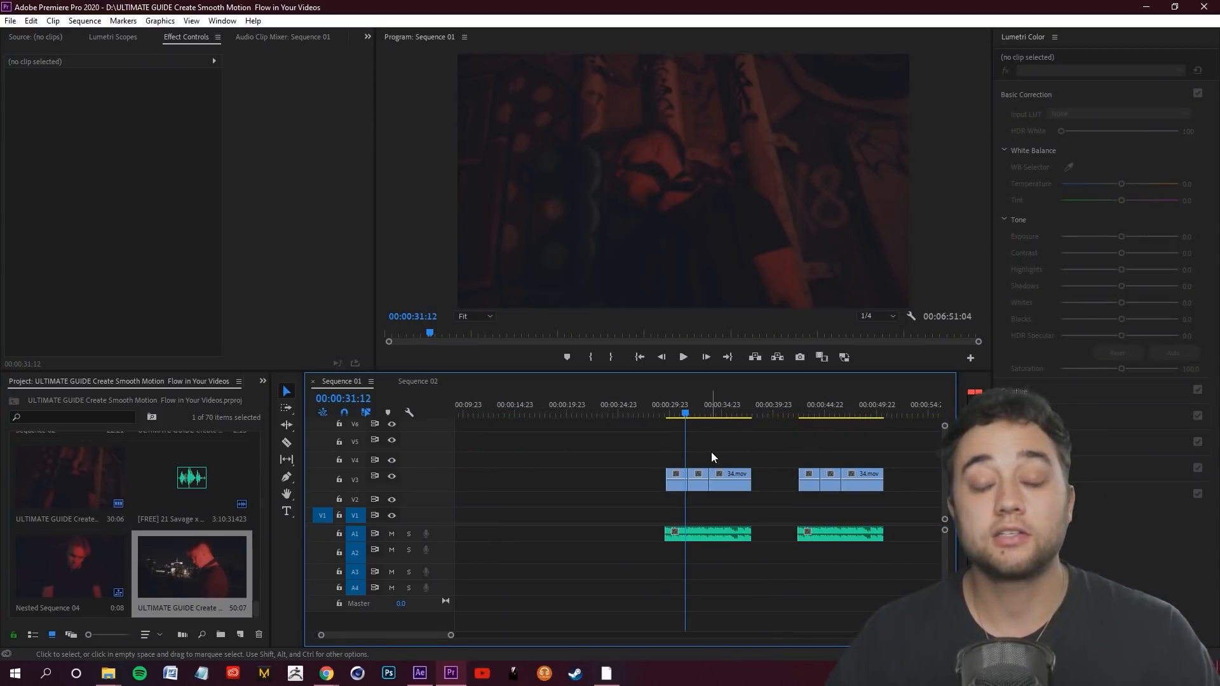
pyautogui.moveTo(567, 441); pyautogui.dragTo(699, 551)
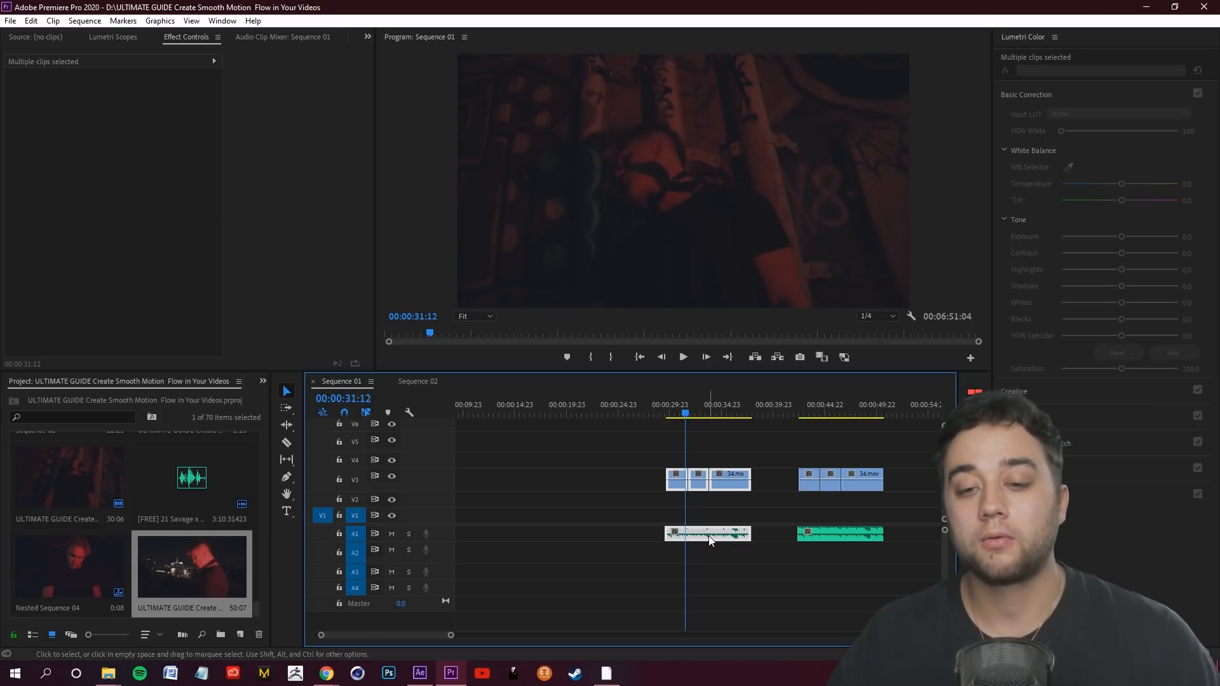
pyautogui.rightClick(708, 535)
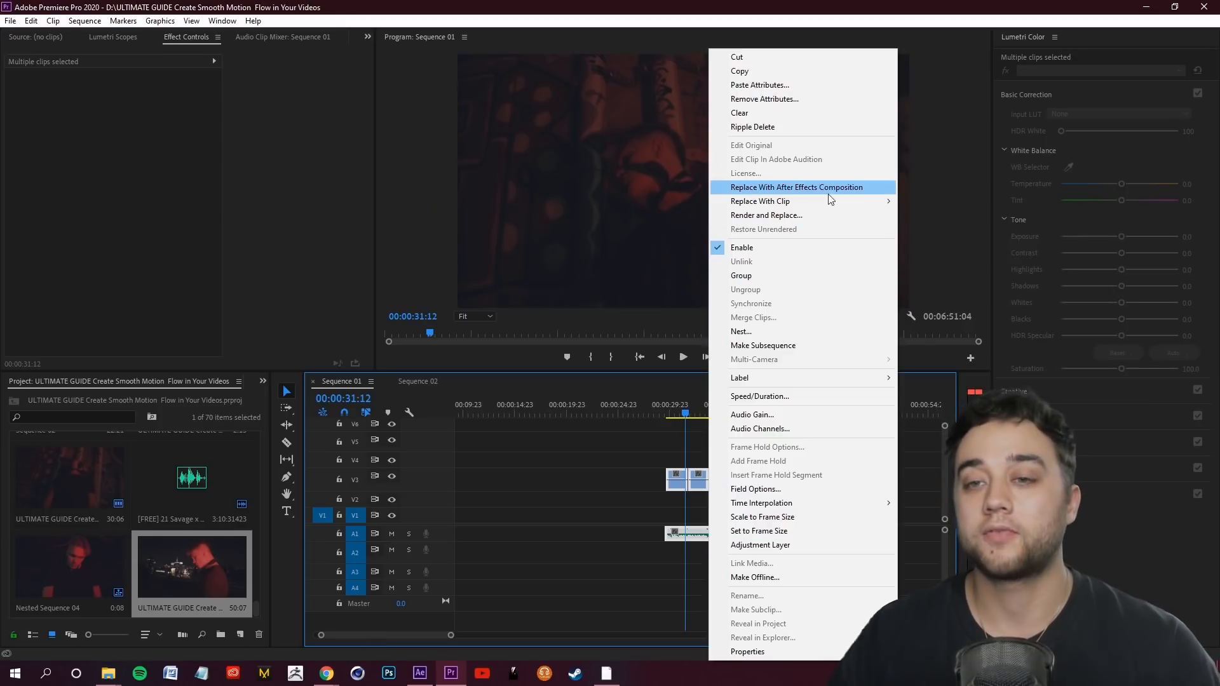
pyautogui.click(865, 186)
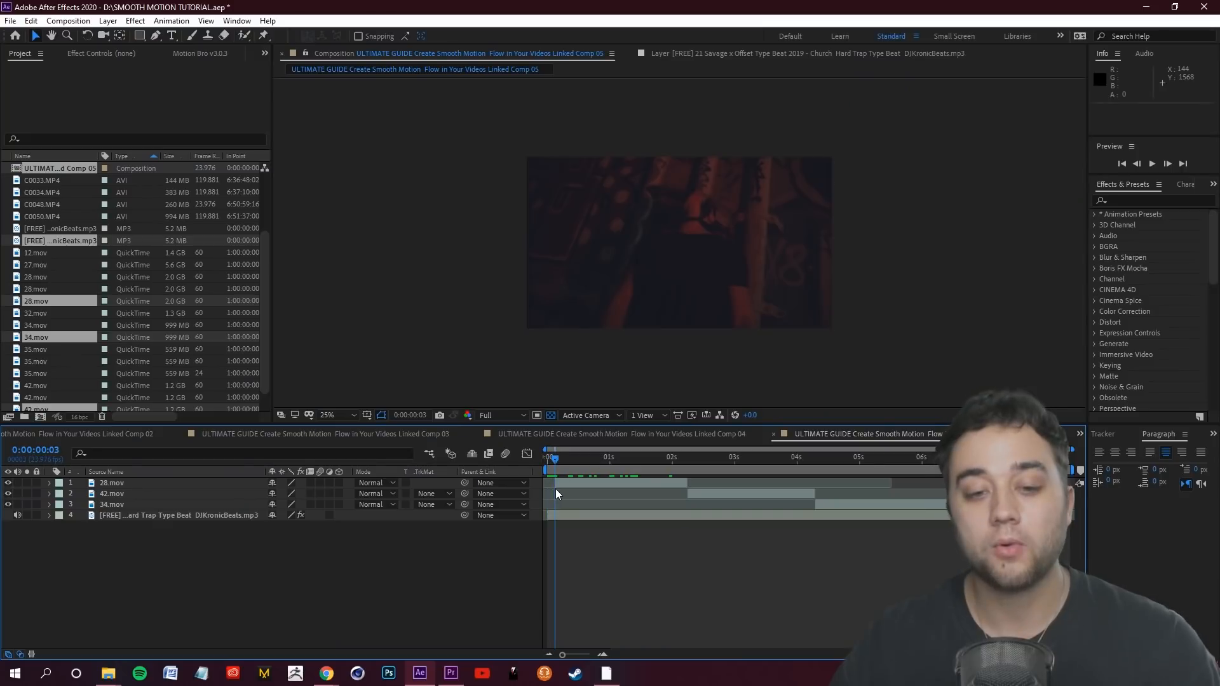
# Step: Enable time remapping on the 28.mov layer and add a Time Remap keyframe at the clip's end, 0:00:02:06
pyautogui.click(571, 484)
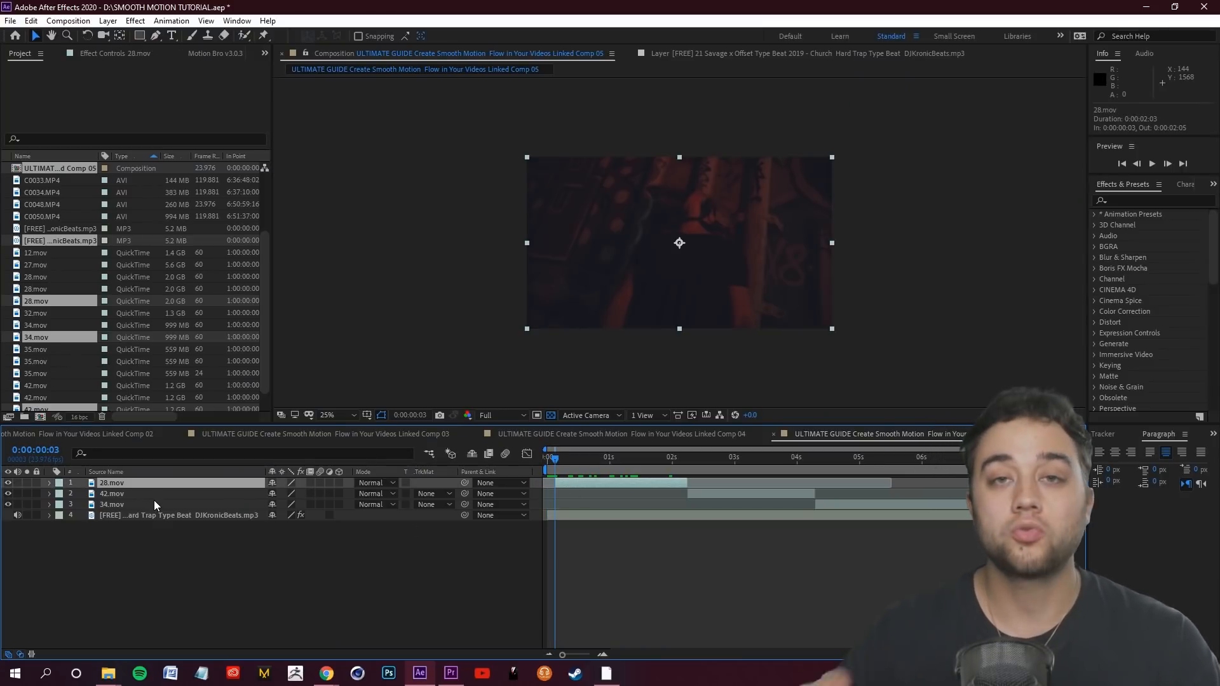
pyautogui.hotkey('ctrl', 'alt', 't')
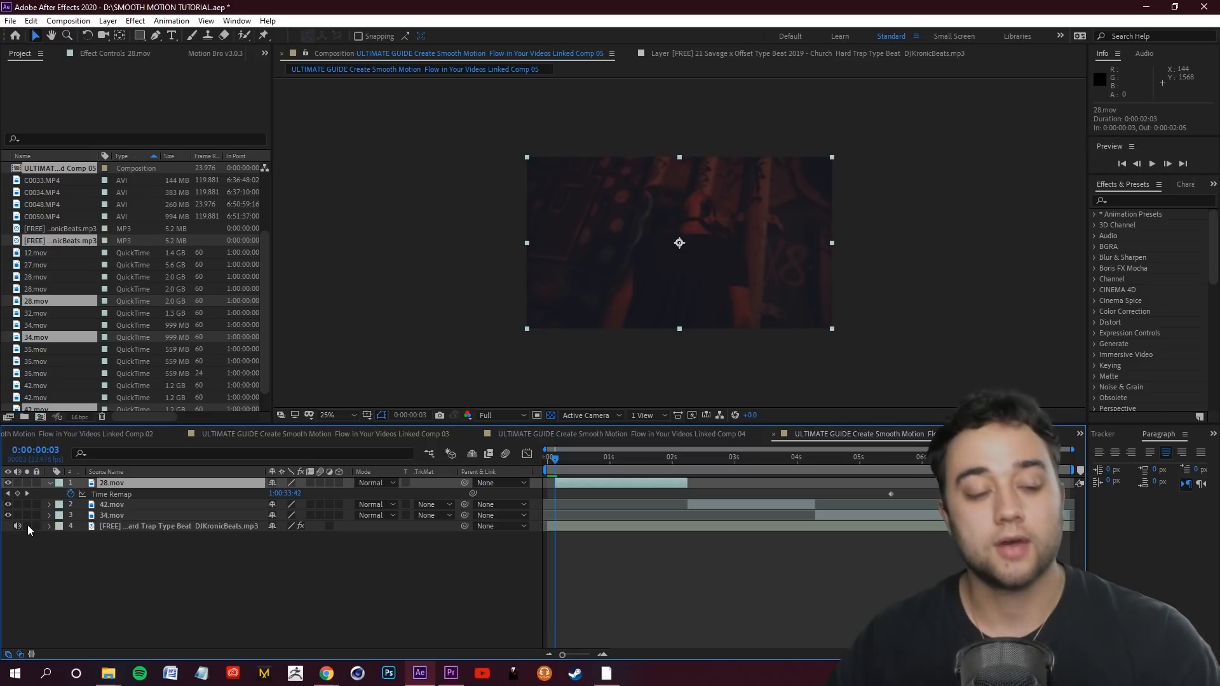
pyautogui.click(17, 493)
pyautogui.moveTo(548, 463); pyautogui.dragTo(689, 468)
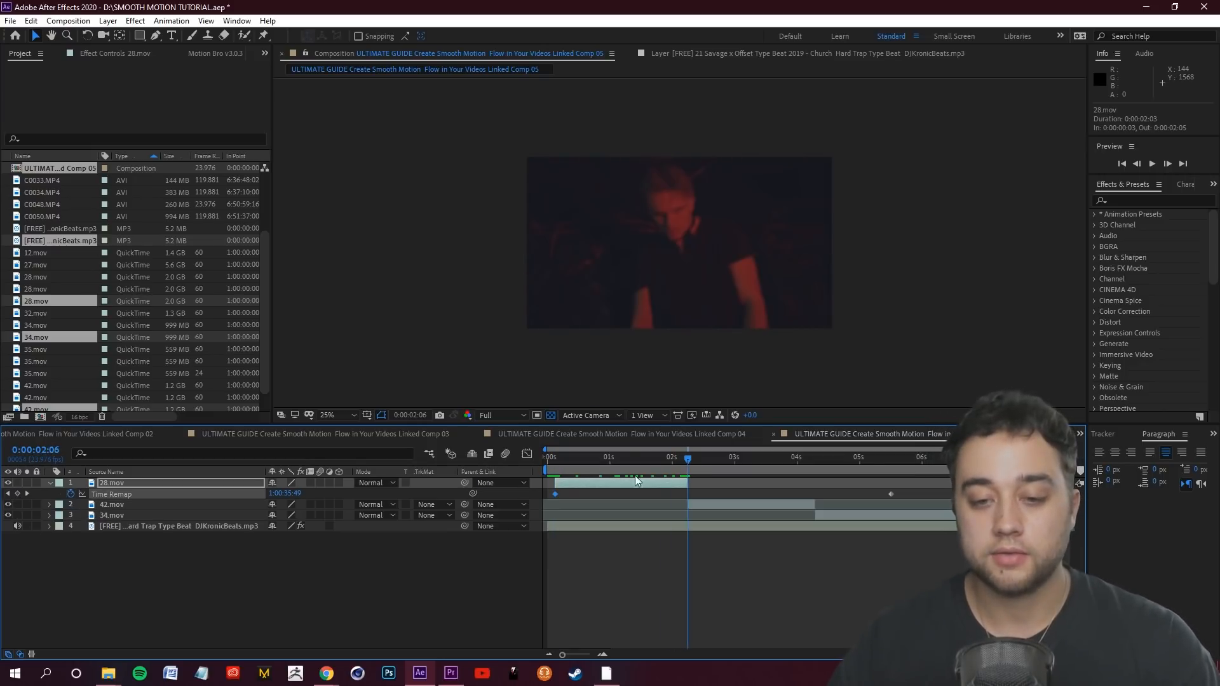
# Step: Enable time remapping on the 42.mov and 34.mov layers, with Time Remap keyframes at each clip's start and end
pyautogui.click(728, 509)
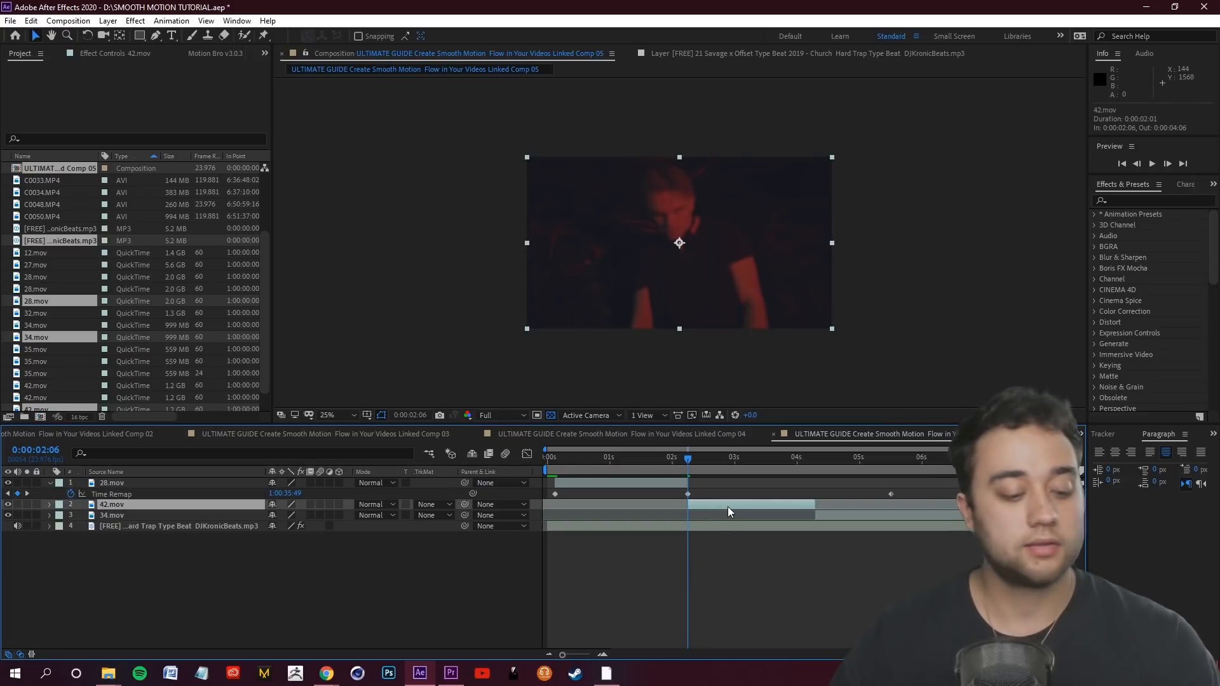
pyautogui.hotkey('ctrl', 'alt', 't')
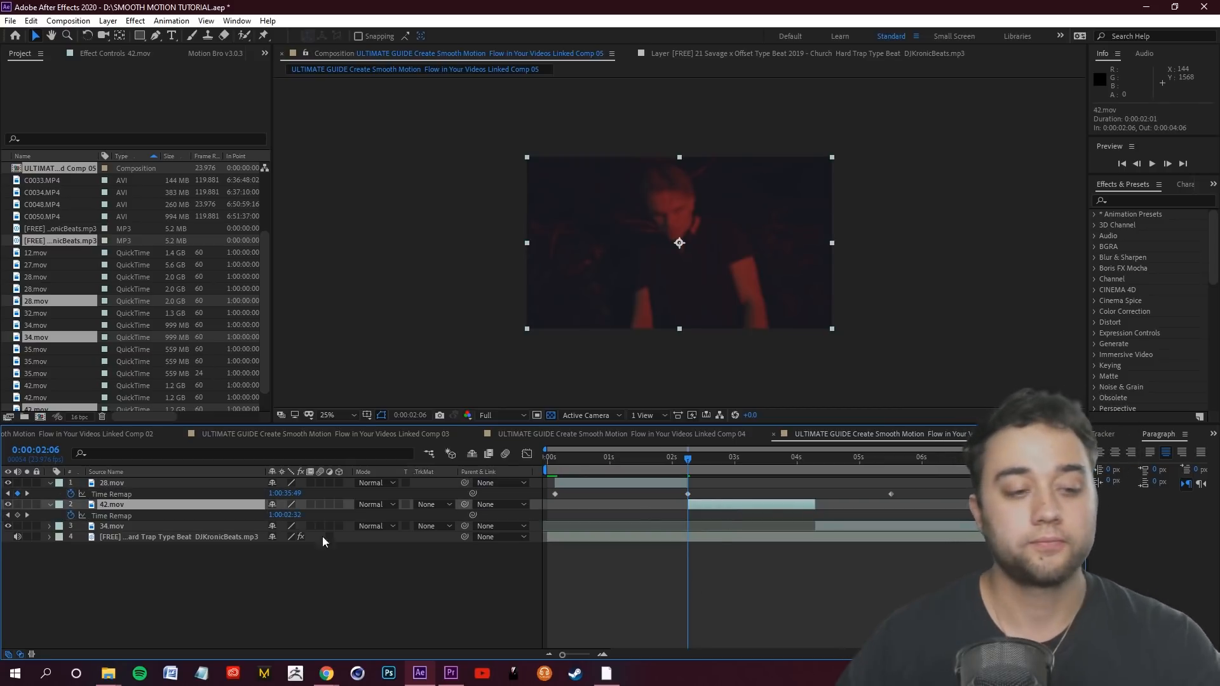
pyautogui.click(18, 515)
pyautogui.moveTo(702, 462); pyautogui.dragTo(814, 465)
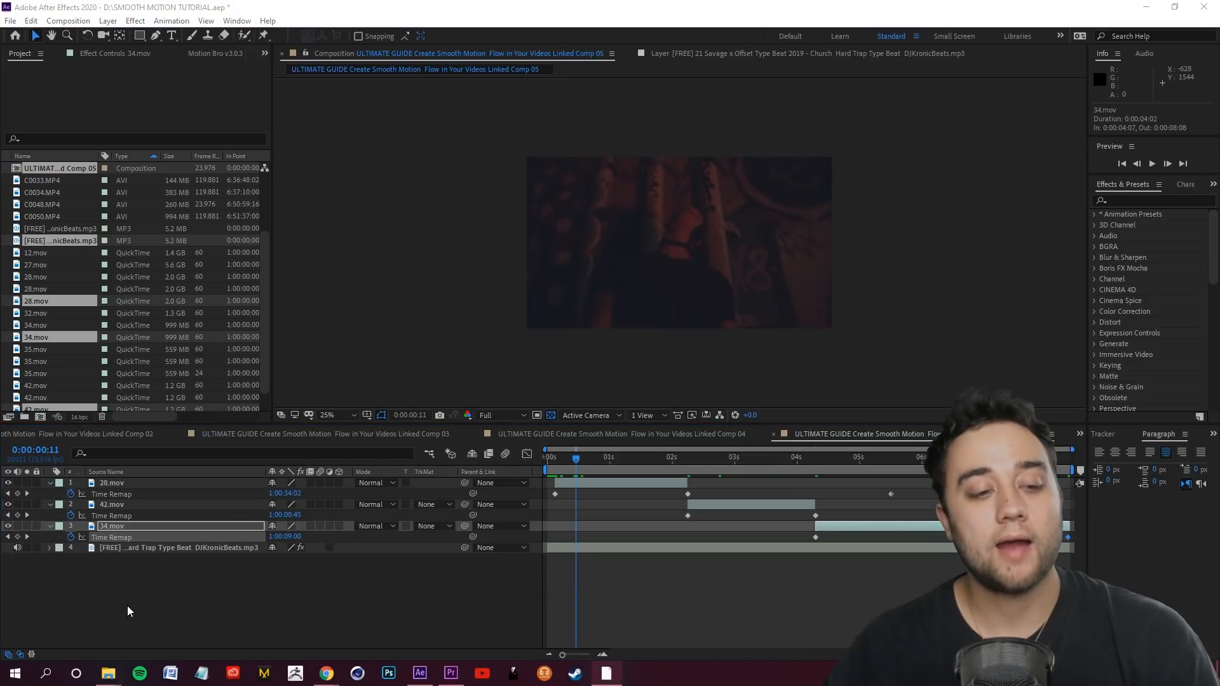
# Step: Move the audio layer to the top of the layer stack and reveal its waveform
pyautogui.click(132, 550)
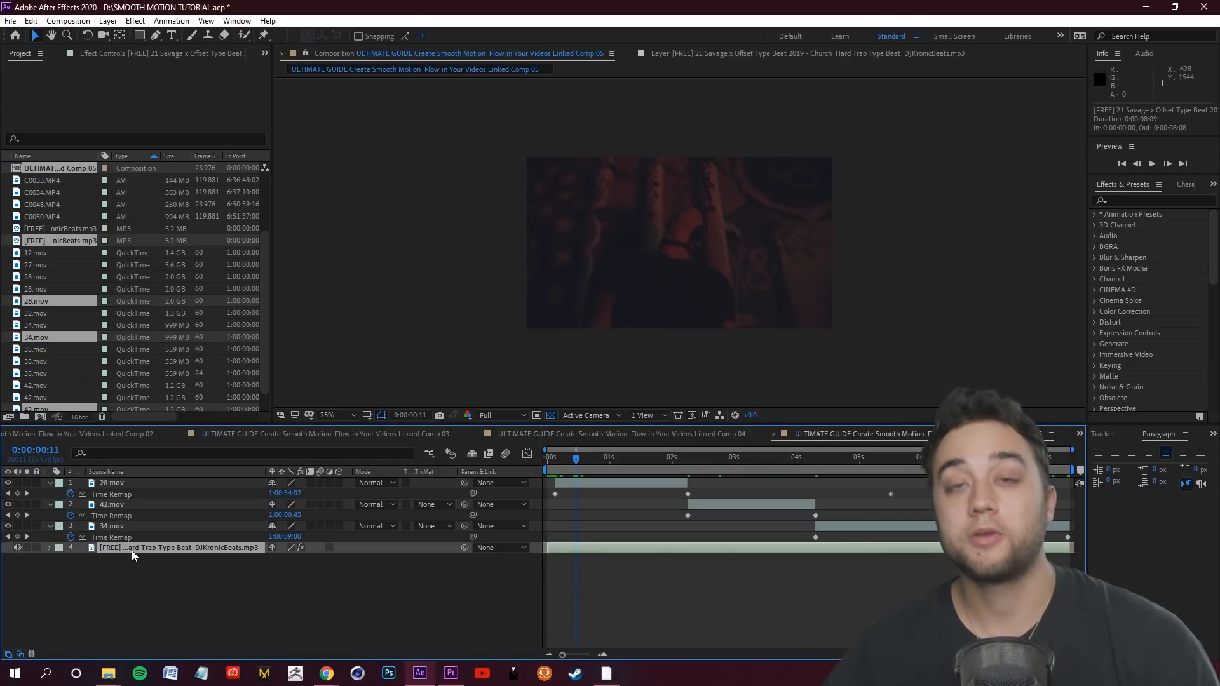
pyautogui.moveTo(129, 551); pyautogui.dragTo(117, 481)
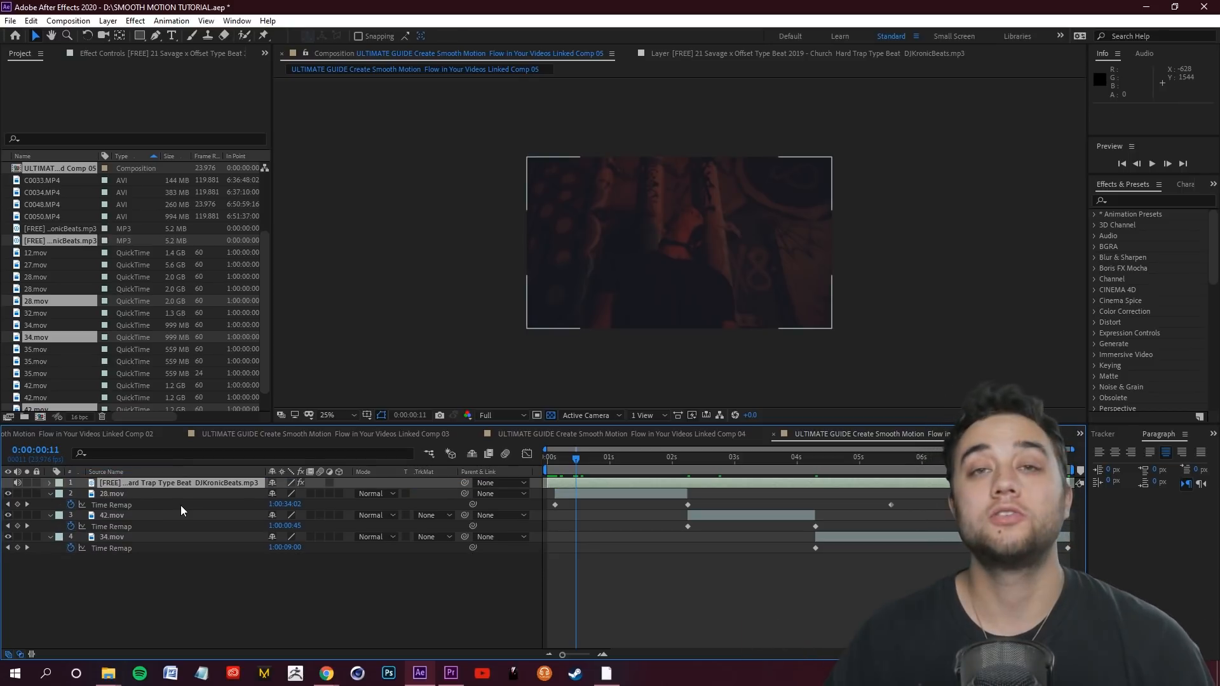
pyautogui.click(50, 483)
pyautogui.click(61, 505)
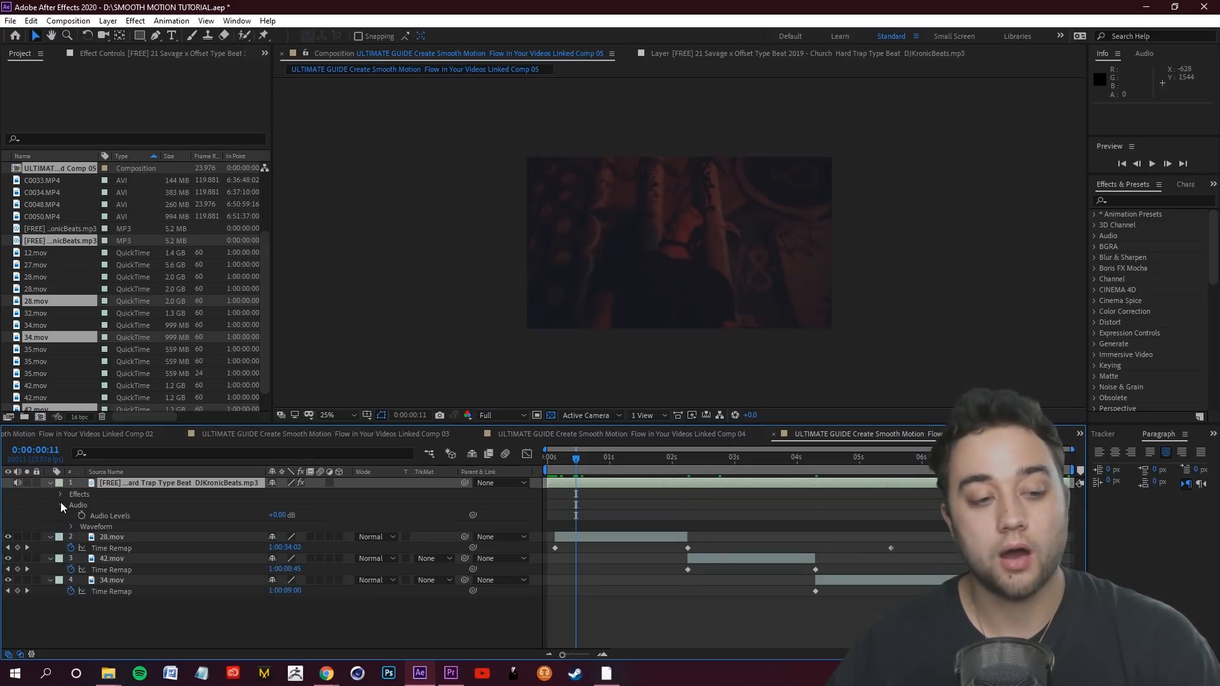
pyautogui.click(71, 527)
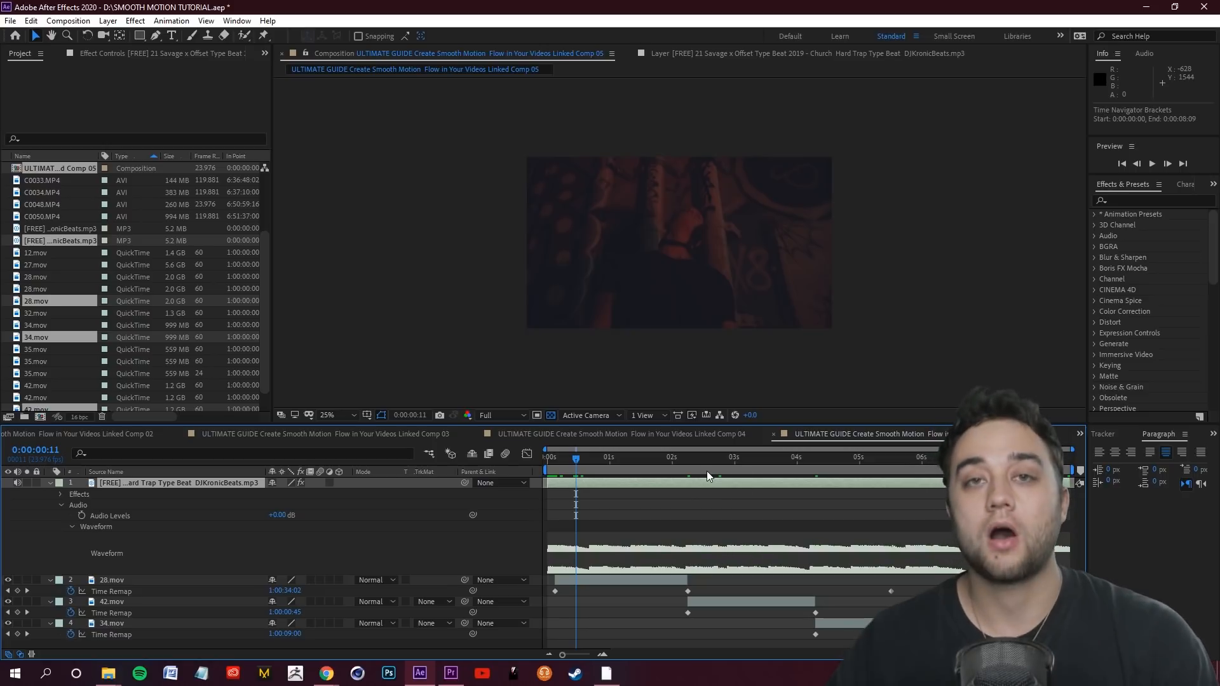
# Step: Mark the beats with markers on the audio layer and shift the video clips so 28.mov starts at 0:00:00:00
pyautogui.moveTo(550, 471); pyautogui.dragTo(668, 472)
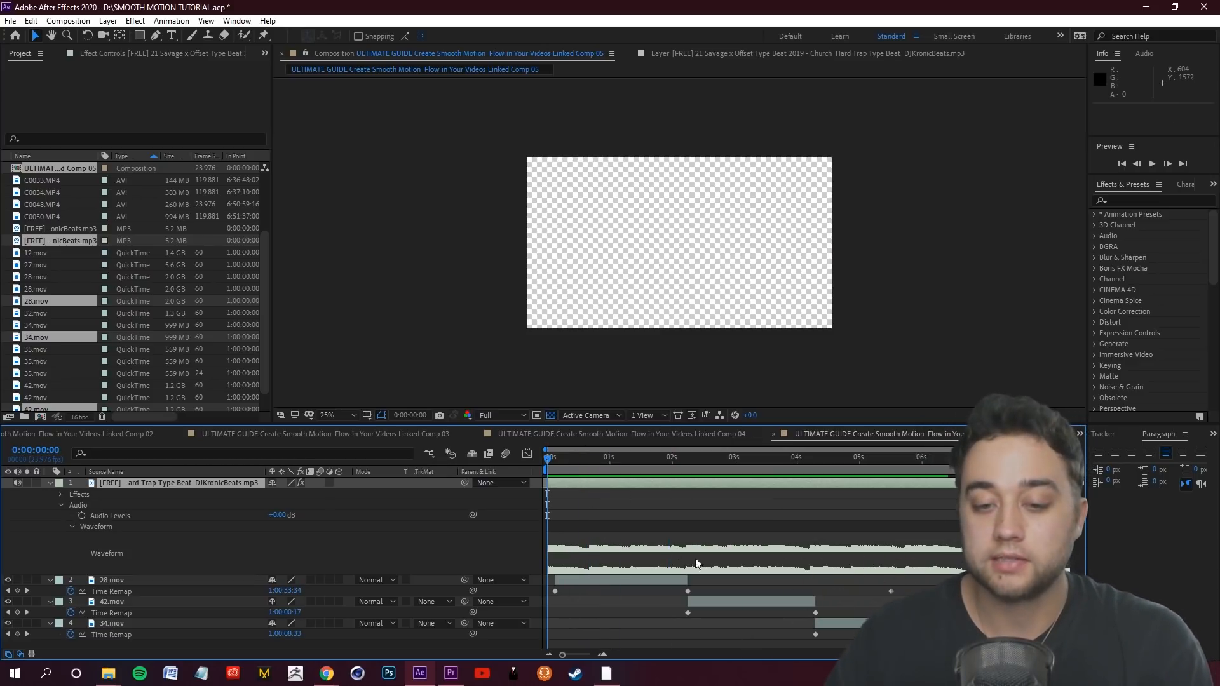
pyautogui.press('space')
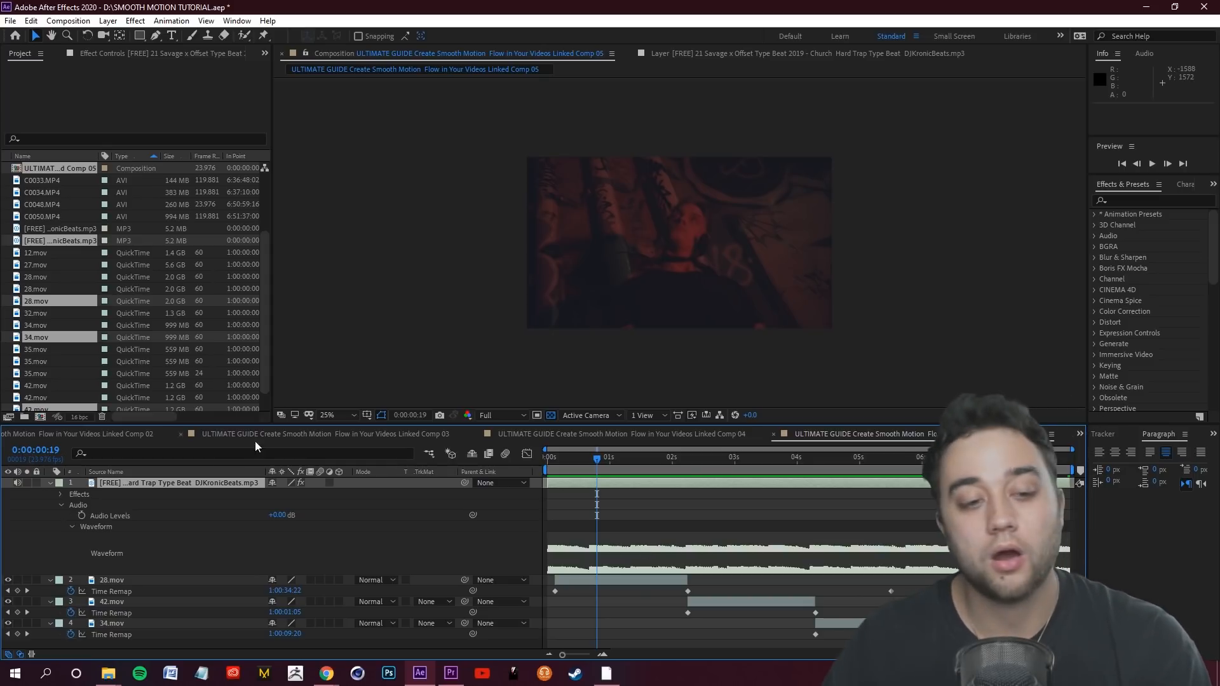
pyautogui.press('KP_Multiply')
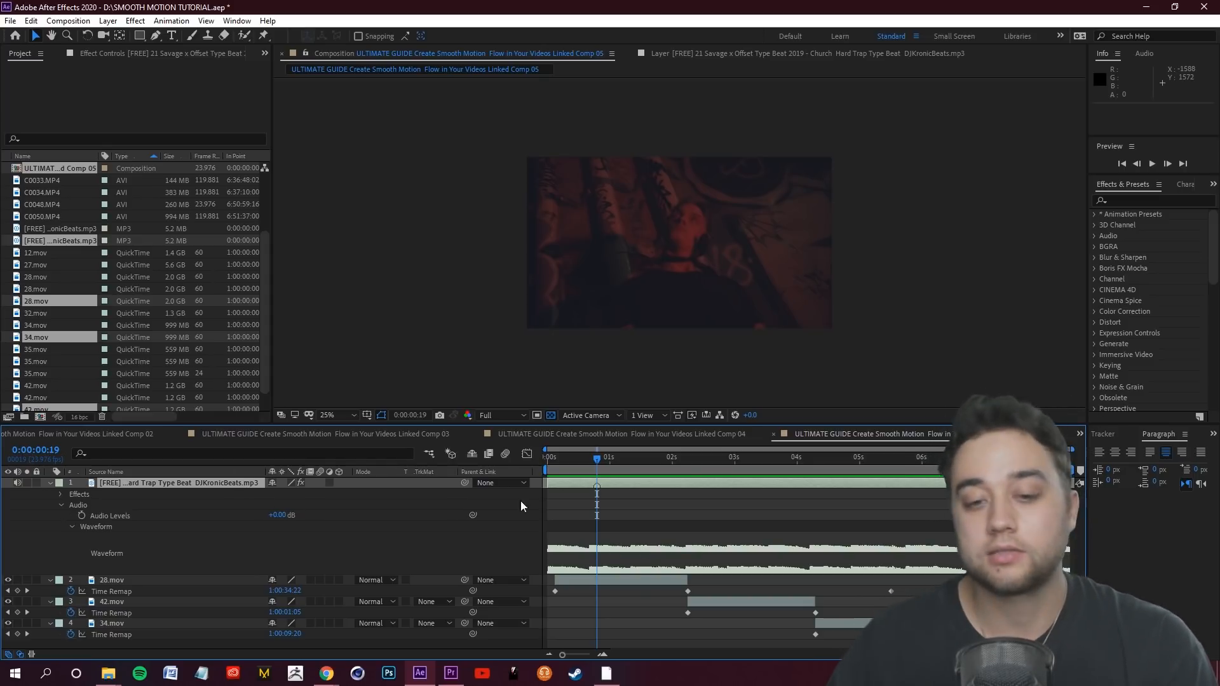
pyautogui.moveTo(601, 467); pyautogui.dragTo(536, 485)
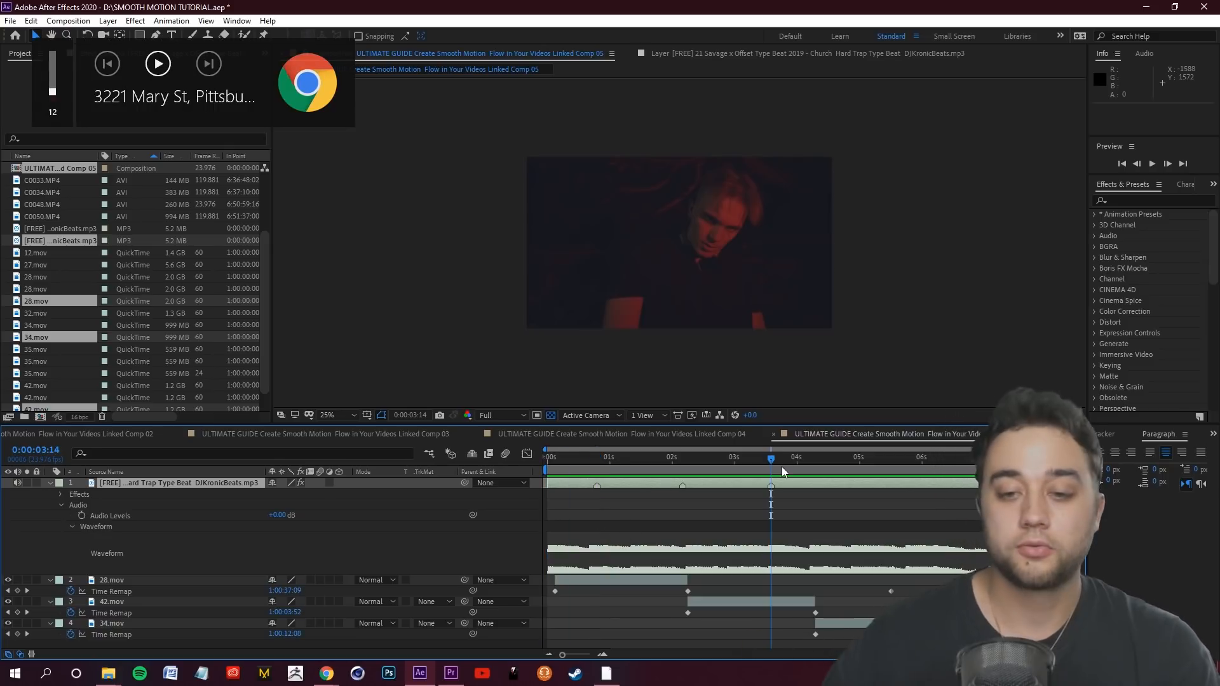
pyautogui.press('space')
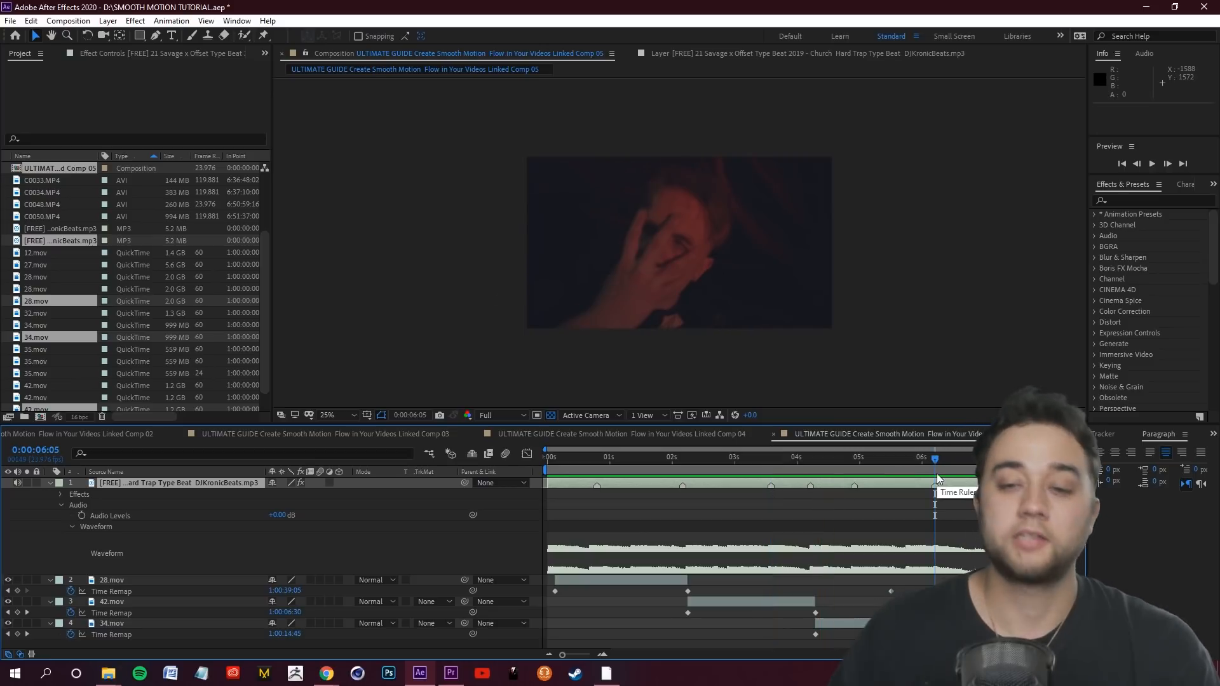
pyautogui.moveTo(935, 463); pyautogui.dragTo(540, 546)
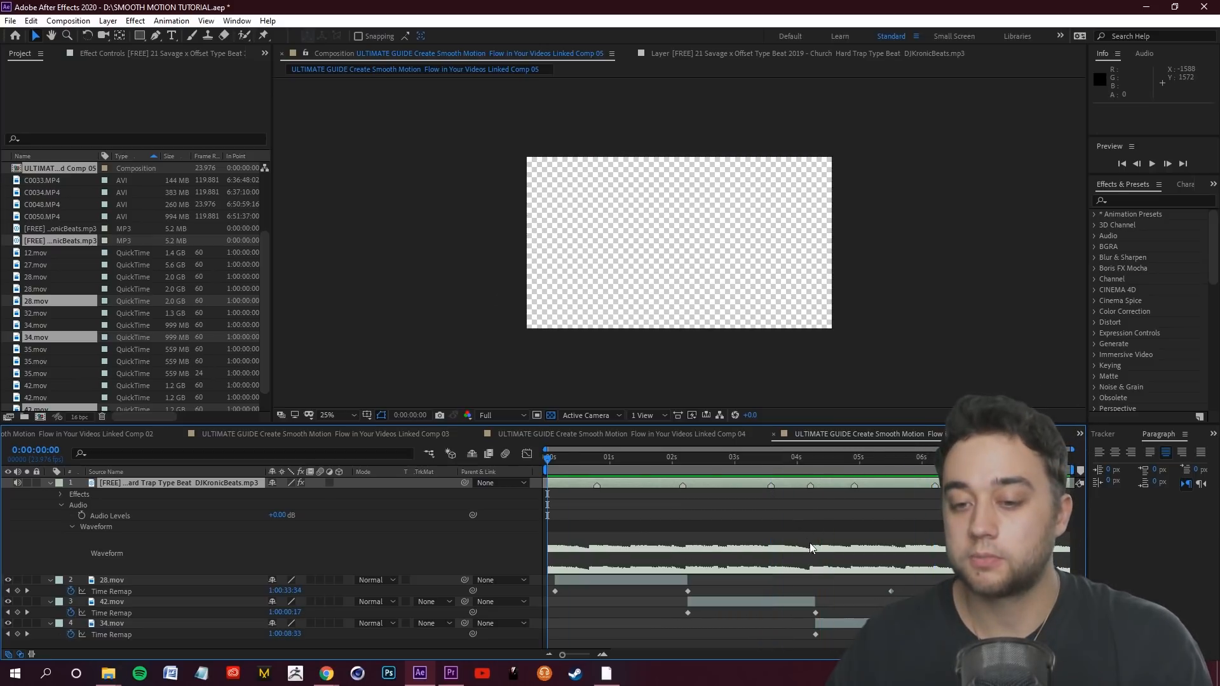
pyautogui.moveTo(569, 470); pyautogui.dragTo(537, 509)
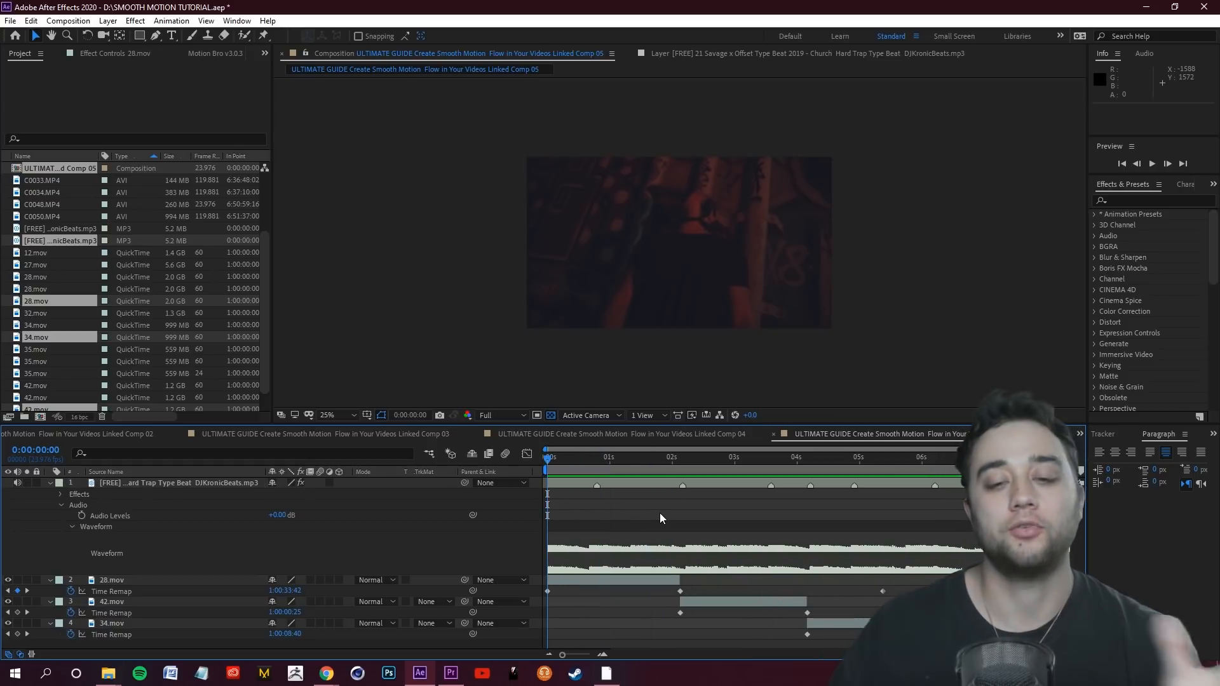
# Step: Add Time Remap keyframes to the 28.mov layer at about 0:00:00:13 and at 0:00:01:04
pyautogui.click(565, 458)
pyautogui.moveTo(569, 461)
pyautogui.mouseDown()
pyautogui.moveTo(592, 466)
pyautogui.moveTo(559, 469)
pyautogui.moveTo(600, 465)
pyautogui.moveTo(558, 483)
pyautogui.moveTo(581, 471)
pyautogui.mouseUp()
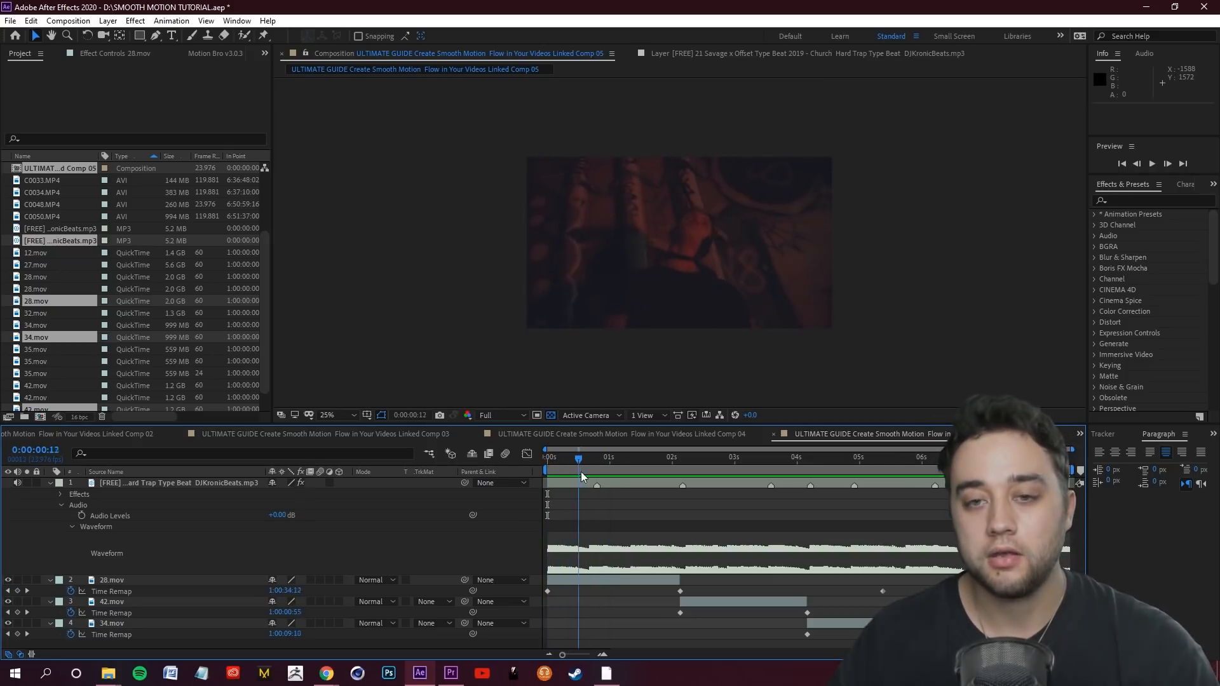
pyautogui.click(111, 581)
pyautogui.click(17, 591)
pyautogui.moveTo(581, 459); pyautogui.dragTo(622, 467)
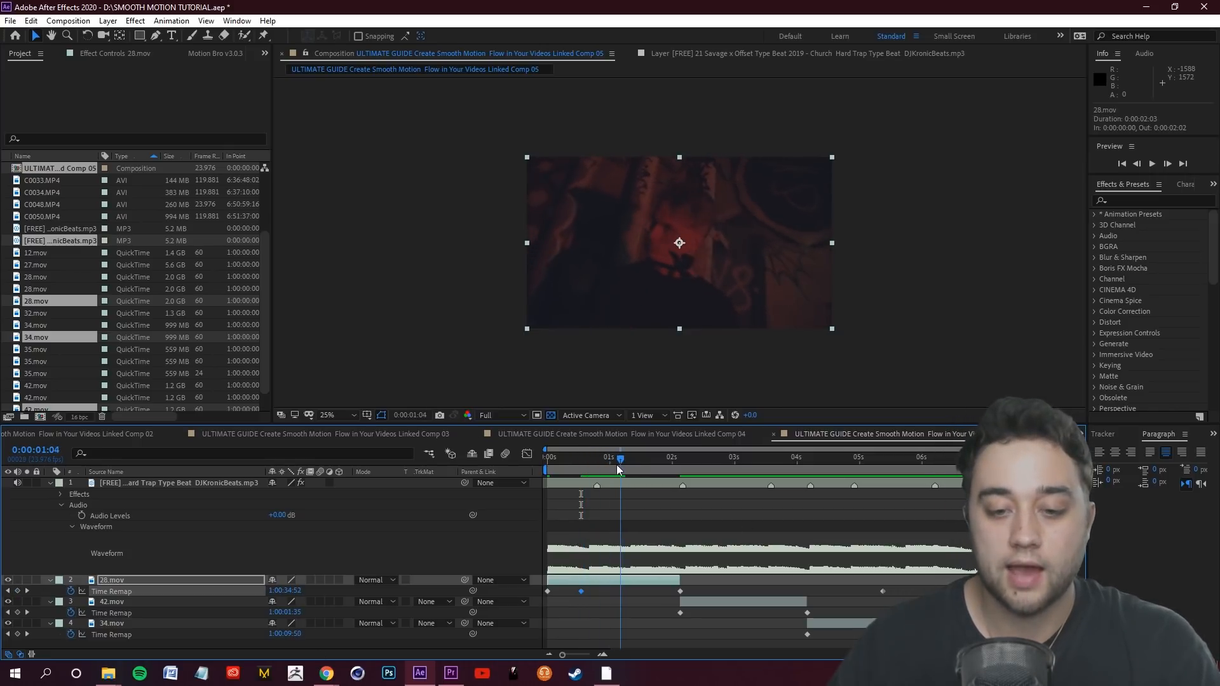
pyautogui.moveTo(624, 461); pyautogui.dragTo(682, 468)
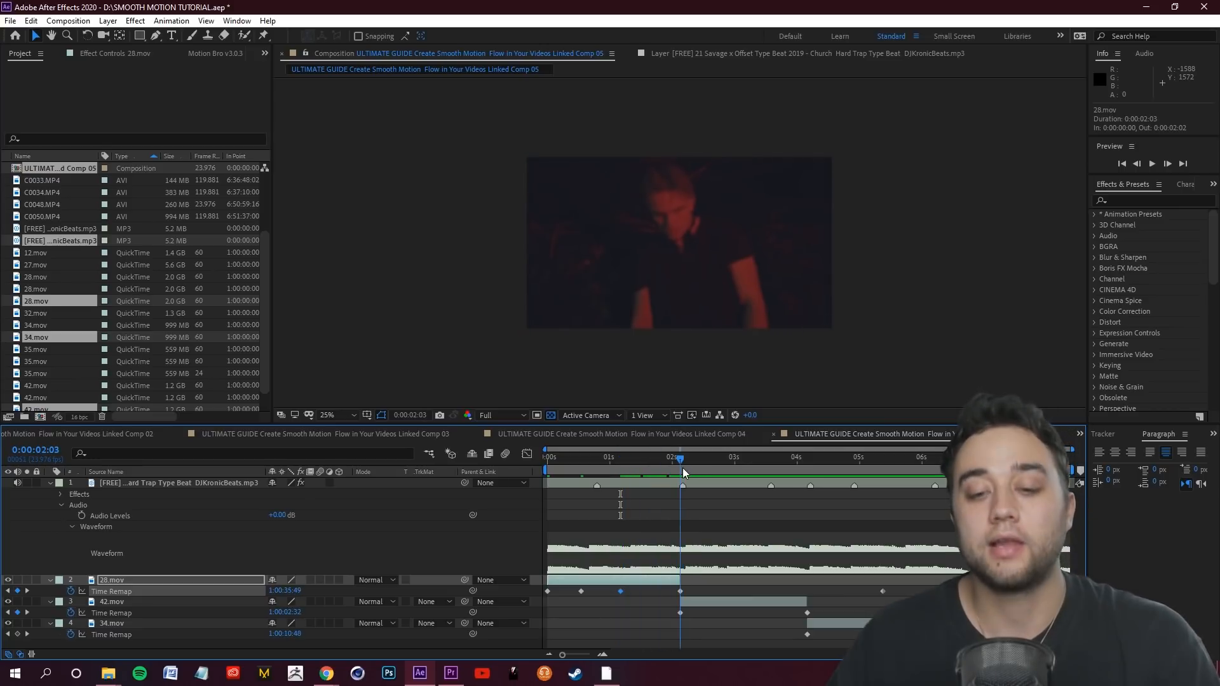
# Step: Add a Time Remap keyframe to the 42.mov layer at 0:00:02:23
pyautogui.click(747, 601)
pyautogui.moveTo(694, 461); pyautogui.dragTo(733, 455)
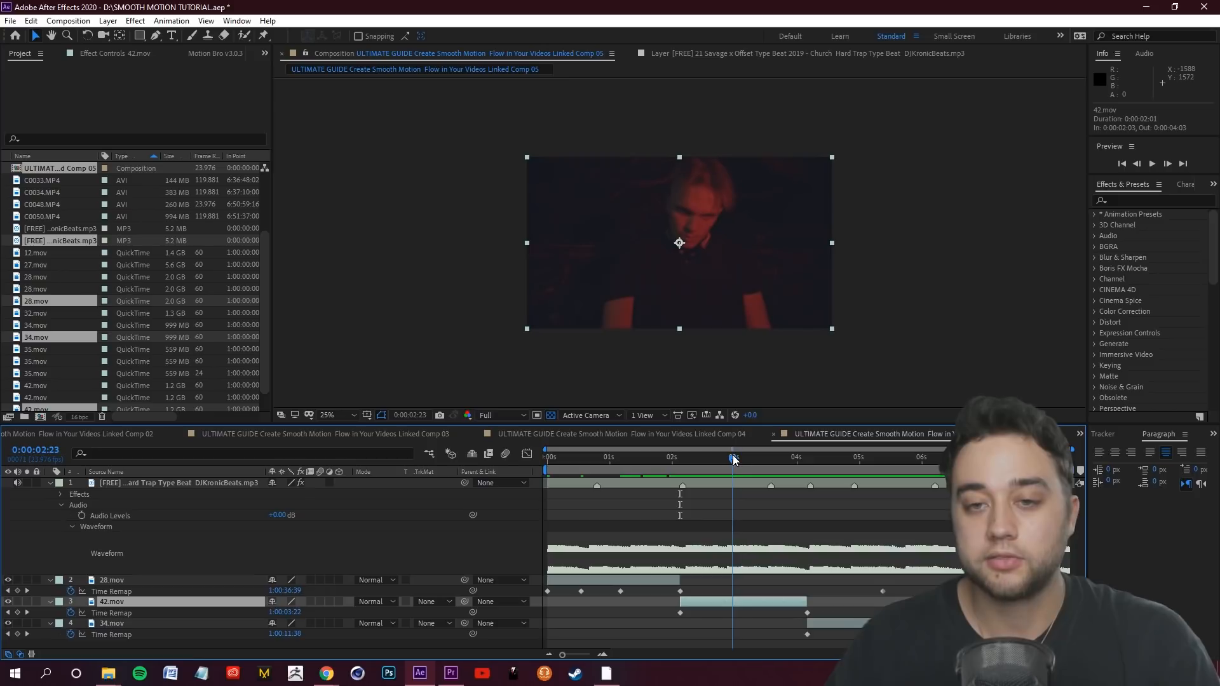
pyautogui.click(17, 612)
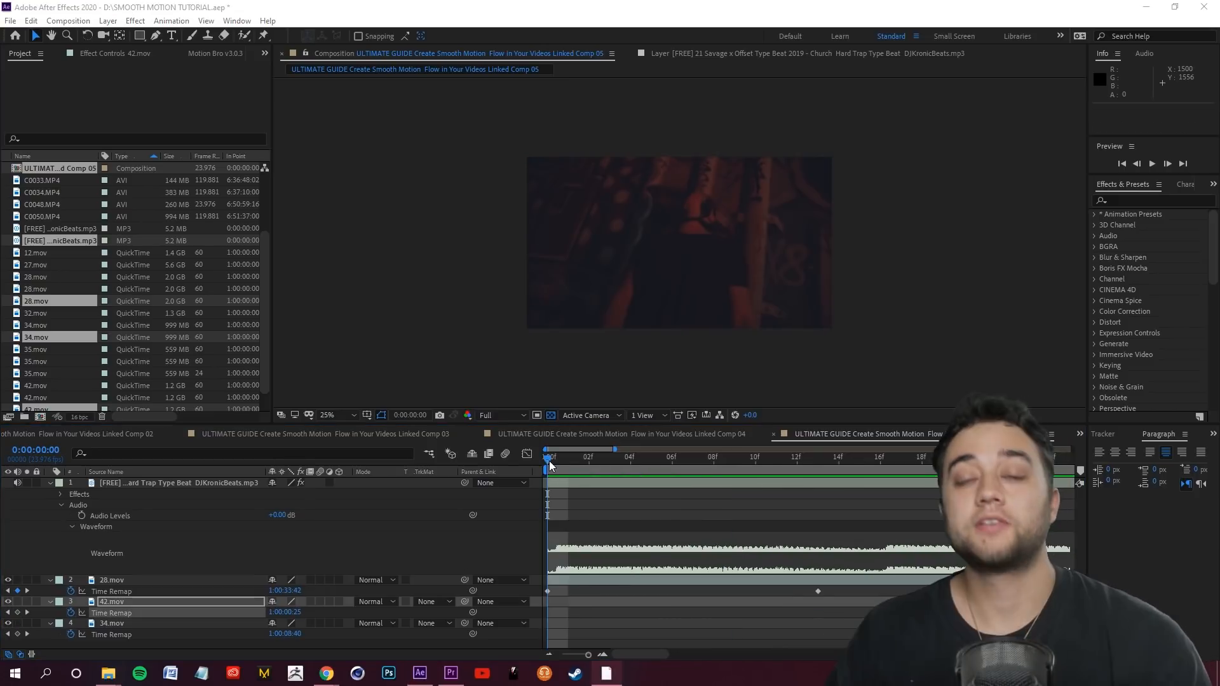
# Step: Move 28.mov's first Time Remap keyframe to 0:00:00:06, and place a new keyframe made at 0:00:00:05 at the layer's start
pyautogui.press('space')
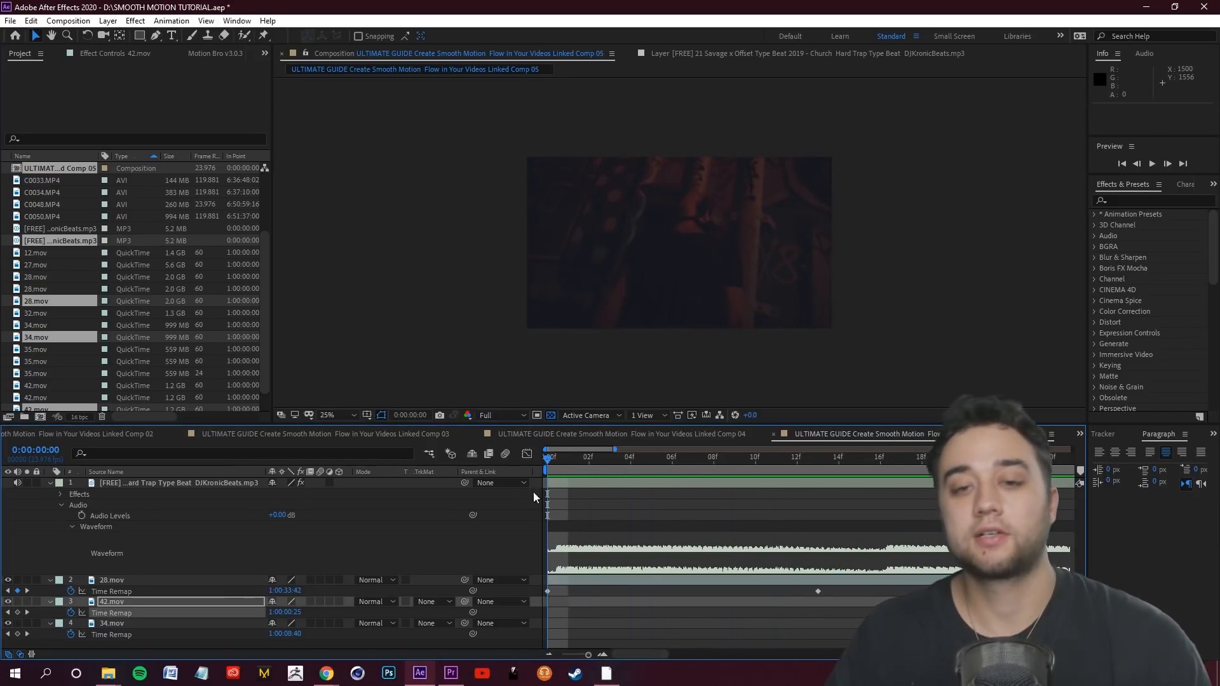
pyautogui.press('-')
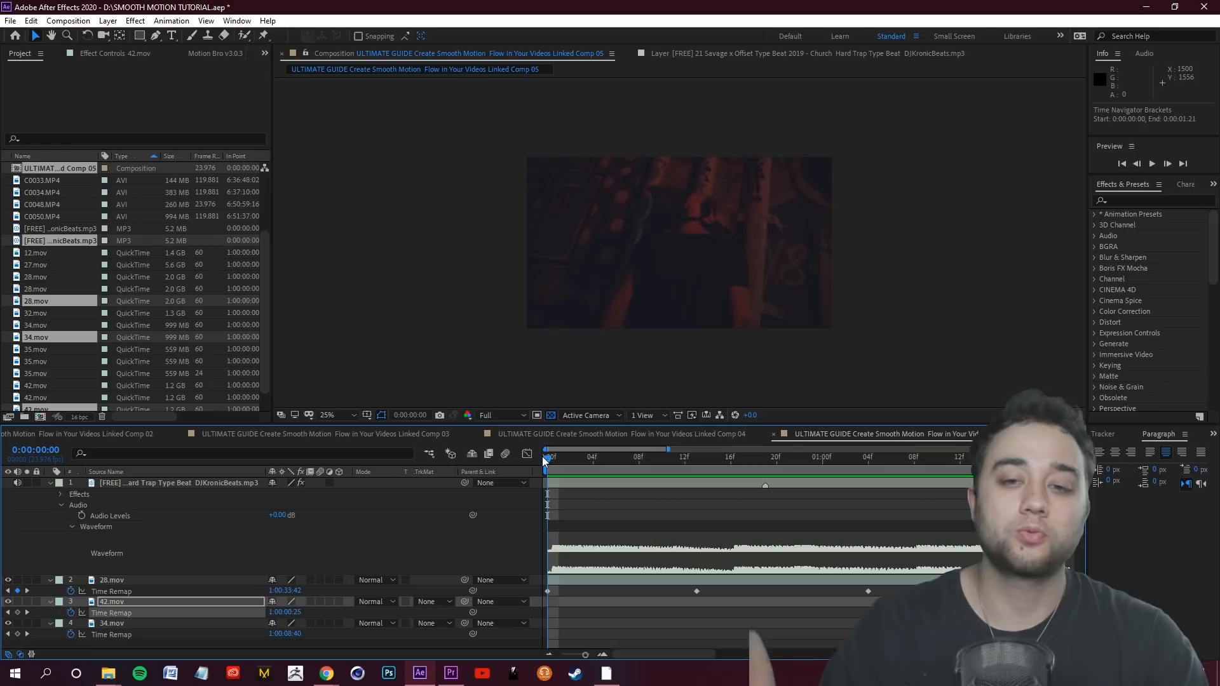
pyautogui.press('-')
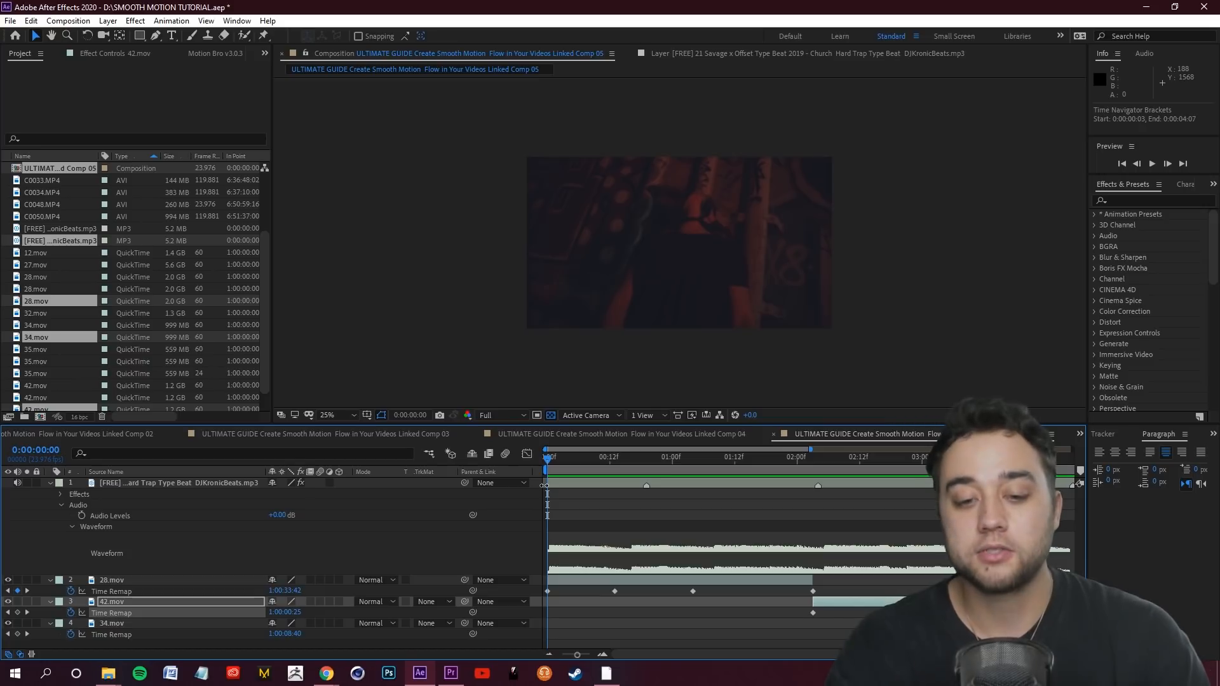
pyautogui.press('space')
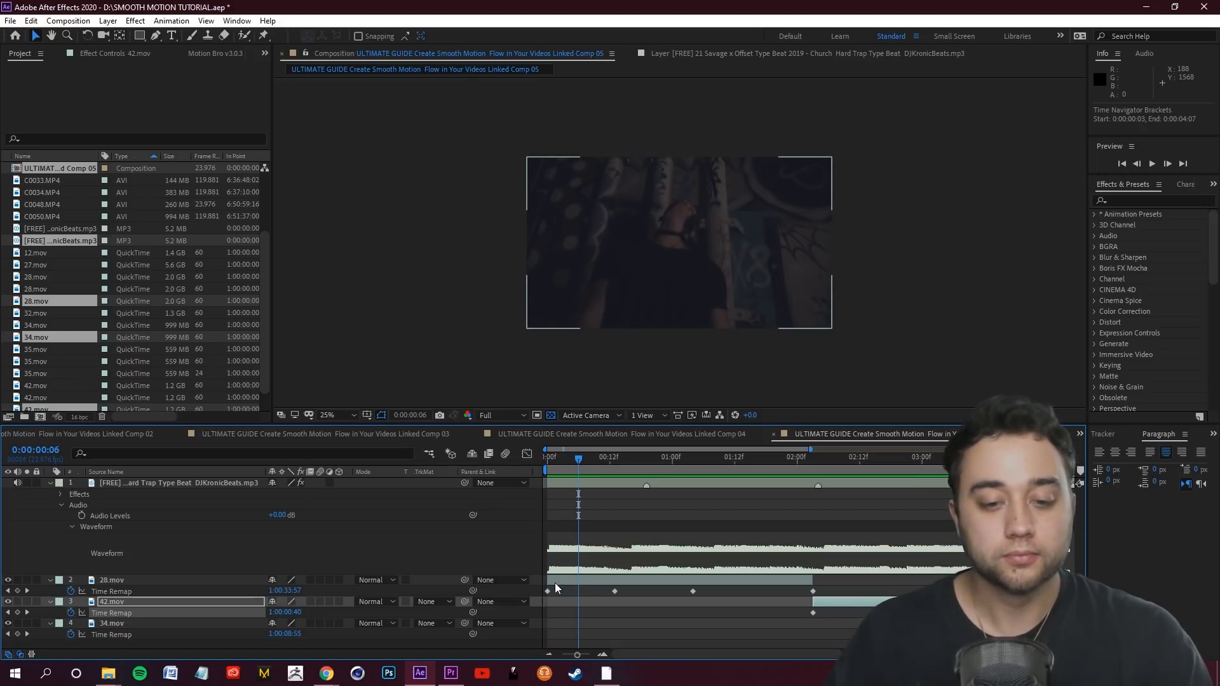
pyautogui.moveTo(548, 592); pyautogui.dragTo(580, 595)
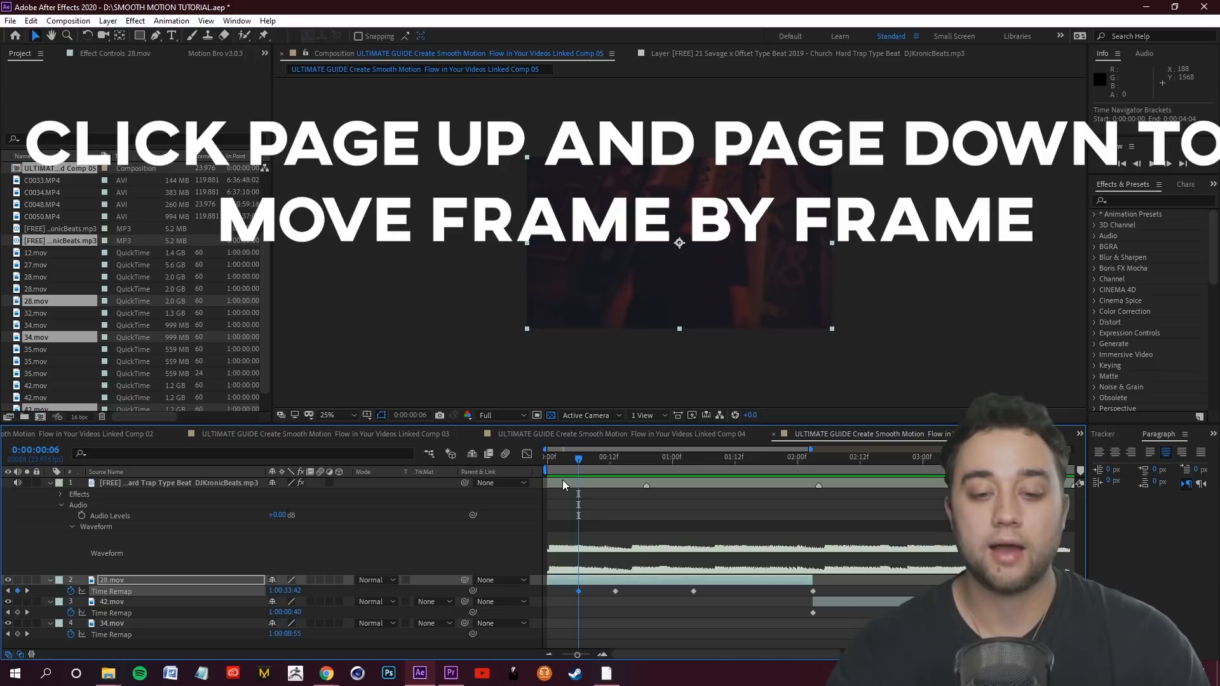
pyautogui.press('pageup')
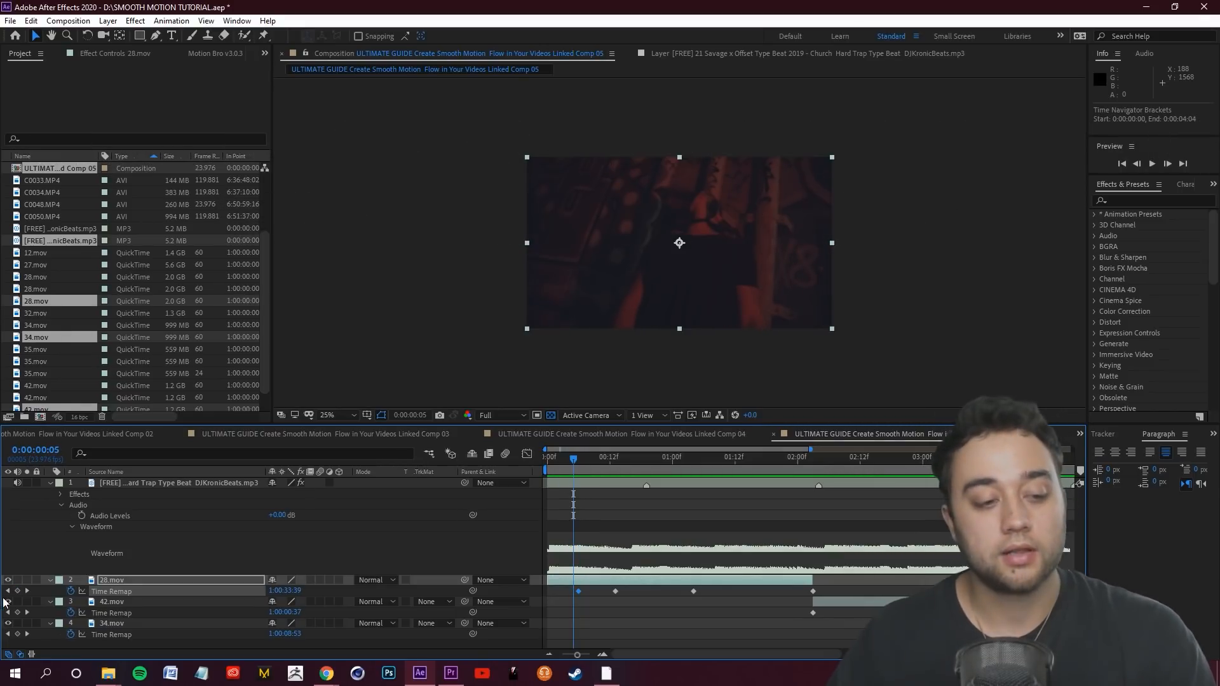
pyautogui.moveTo(572, 592); pyautogui.dragTo(547, 592)
# Step: Preview the composition from its beginning to check 28.mov's speed change against the beat, and return to the first frame
pyautogui.moveTo(550, 466)
pyautogui.mouseDown()
pyautogui.moveTo(580, 465)
pyautogui.moveTo(536, 479)
pyautogui.moveTo(594, 478)
pyautogui.moveTo(538, 486)
pyautogui.mouseUp()
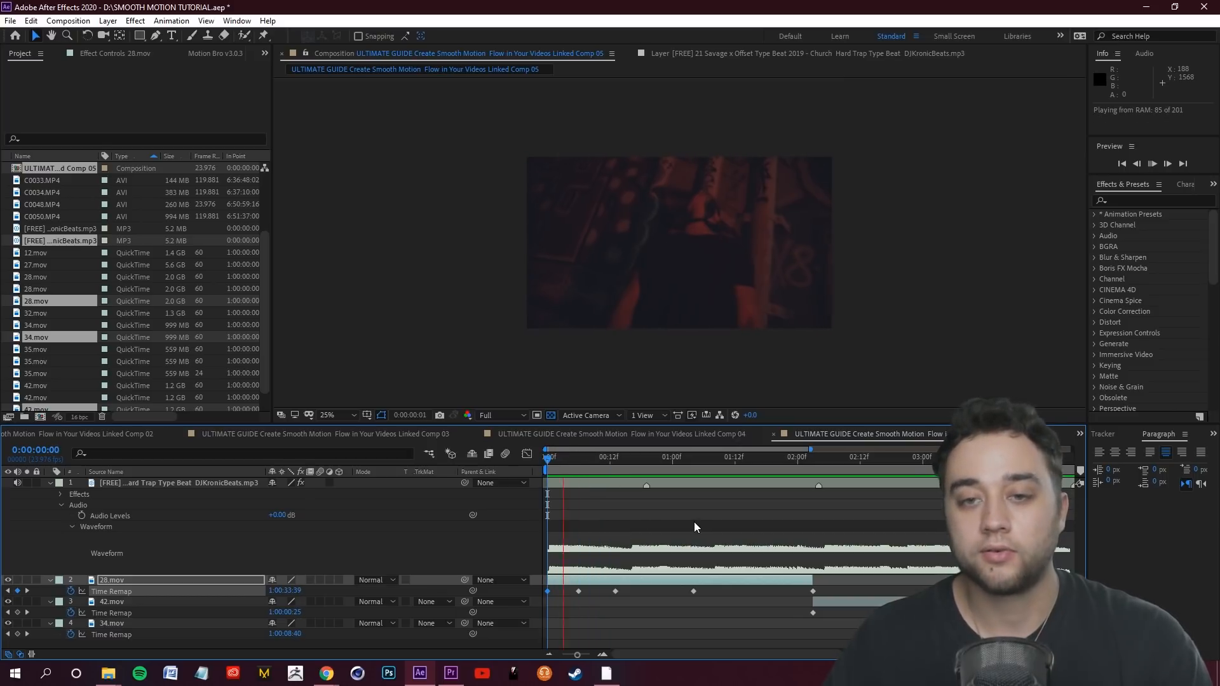
pyautogui.press('space')
pyautogui.moveTo(671, 457); pyautogui.dragTo(489, 510)
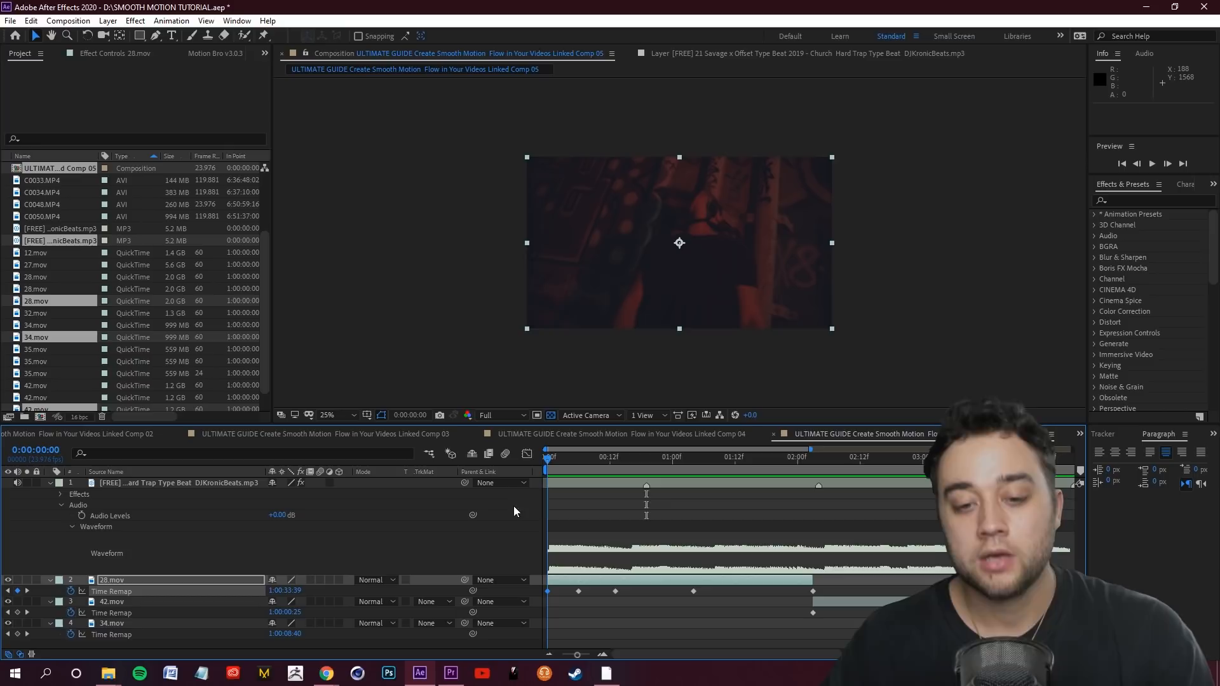
# Step: Move the Time Remap keyframe at the end of 28.mov to 0:00:00:19
pyautogui.press('space')
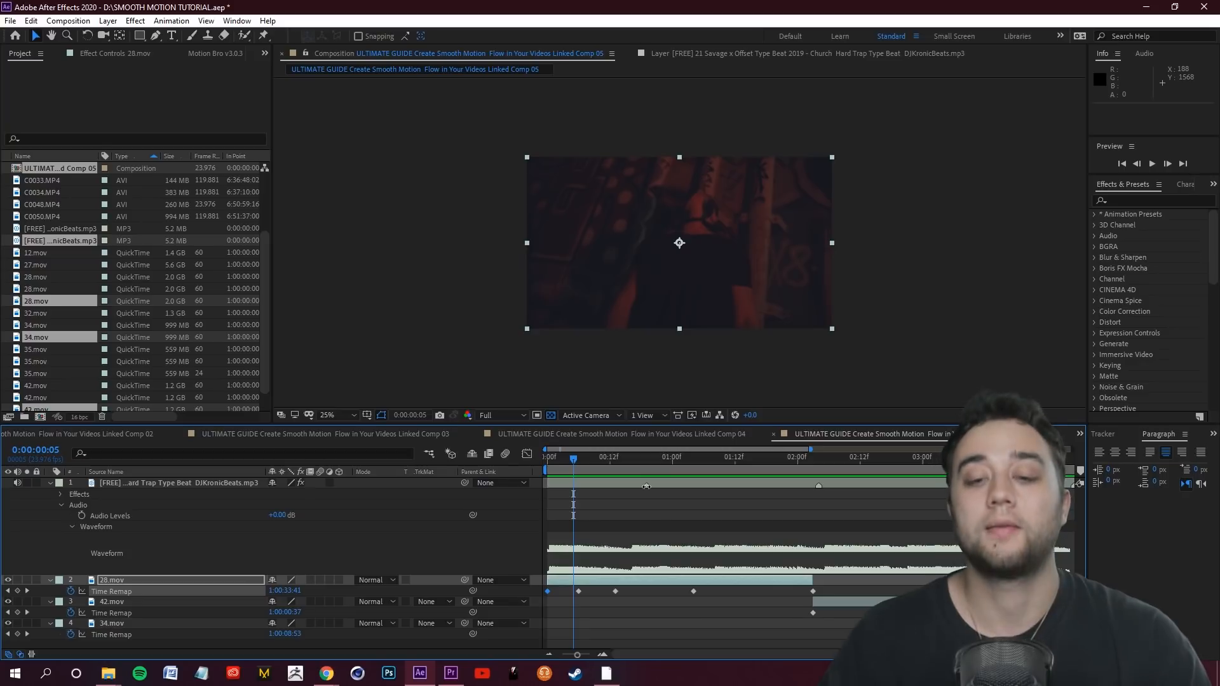
pyautogui.moveTo(813, 592); pyautogui.dragTo(650, 593)
pyautogui.scroll(2, 632, 540)
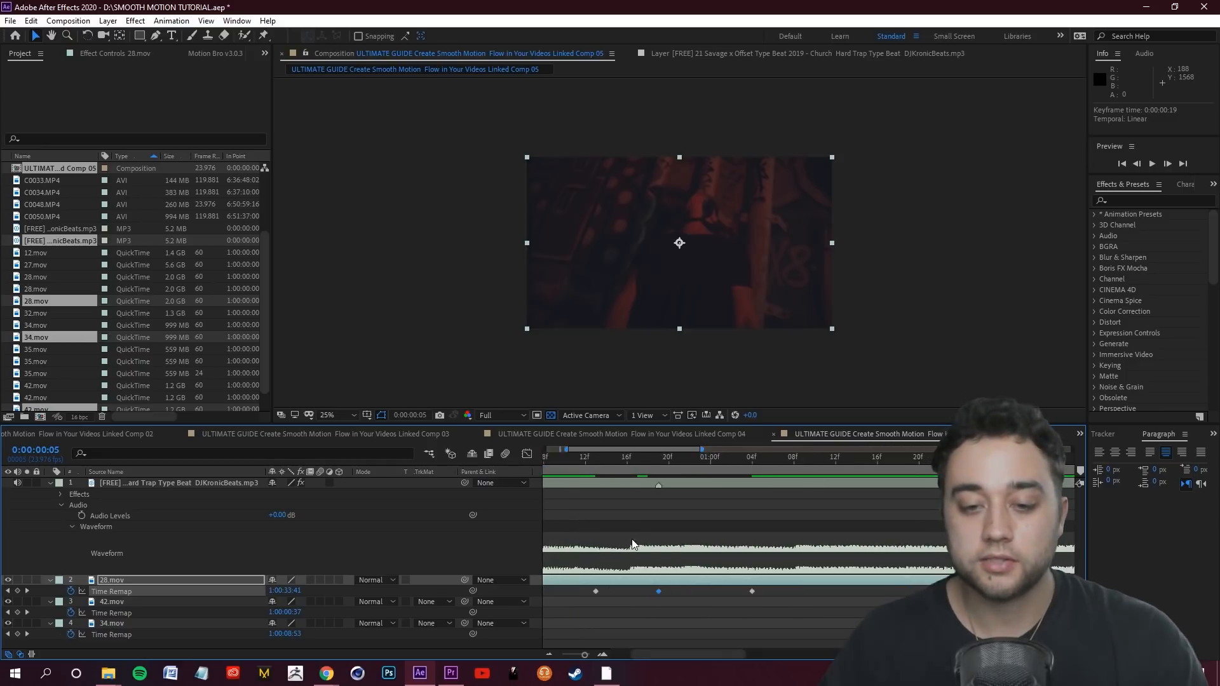
pyautogui.scroll(-3, 671, 553)
# Step: Trim the end of 28.mov to 0:00:00:19 and shift the 42.mov layer to start there
pyautogui.moveTo(594, 490)
pyautogui.mouseDown()
pyautogui.moveTo(523, 475)
pyautogui.moveTo(598, 477)
pyautogui.mouseUp()
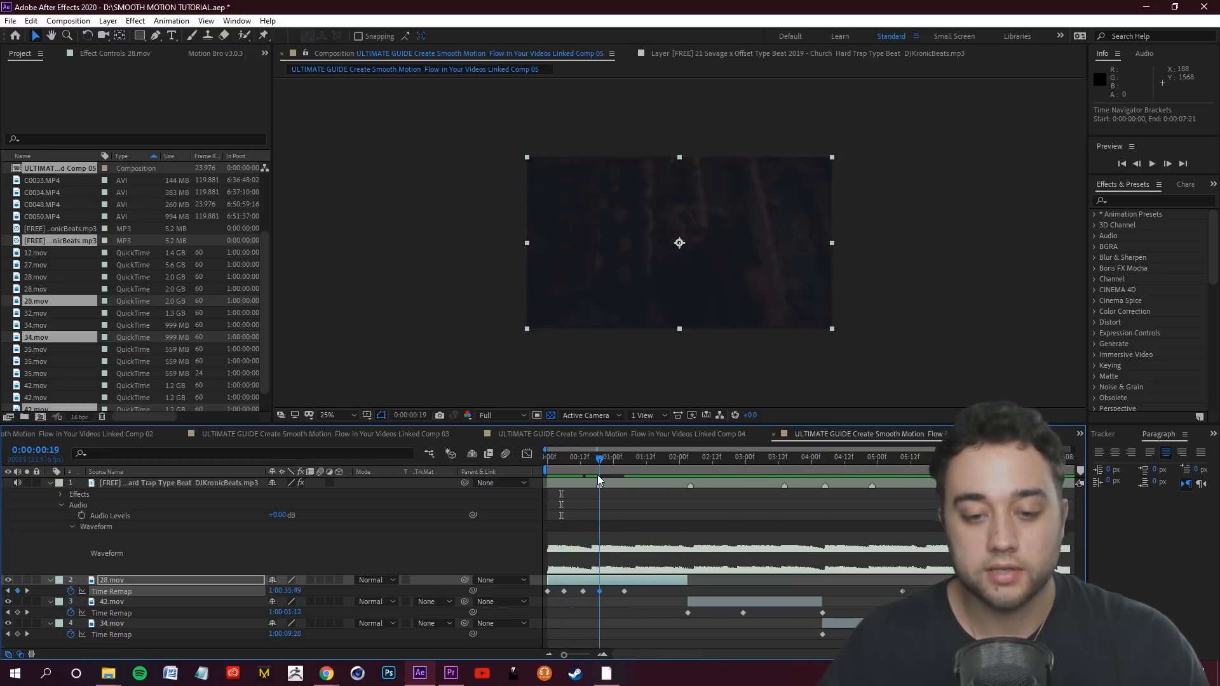
pyautogui.moveTo(691, 580); pyautogui.dragTo(602, 584)
pyautogui.moveTo(710, 605); pyautogui.dragTo(622, 603)
# Step: Preview the composition from its beginning to check the cut from 28.mov to 42.mov, and return to the first frame
pyautogui.moveTo(599, 460); pyautogui.dragTo(522, 490)
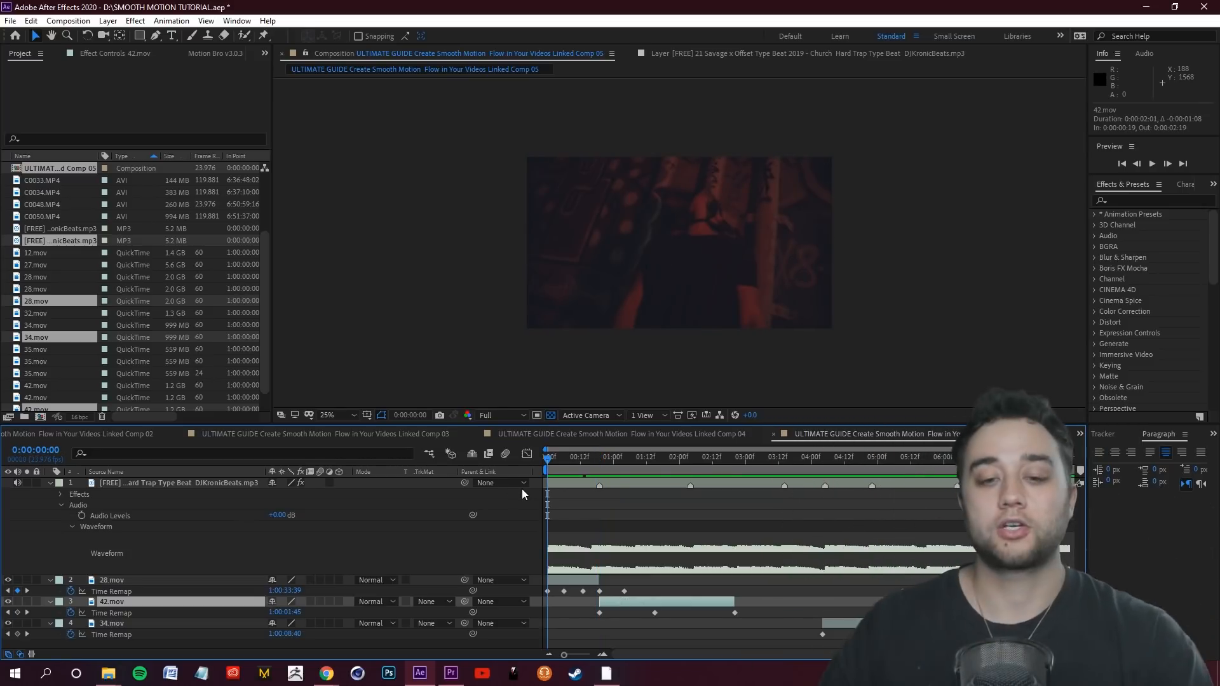
pyautogui.press('space')
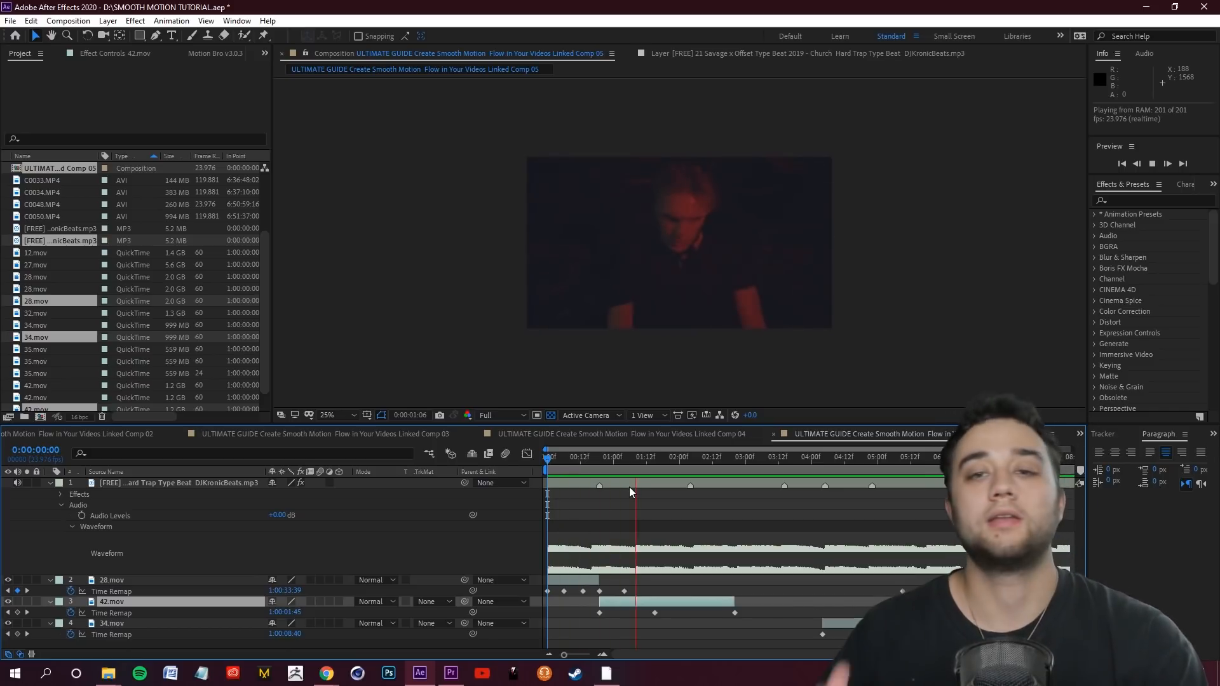
pyautogui.press('space')
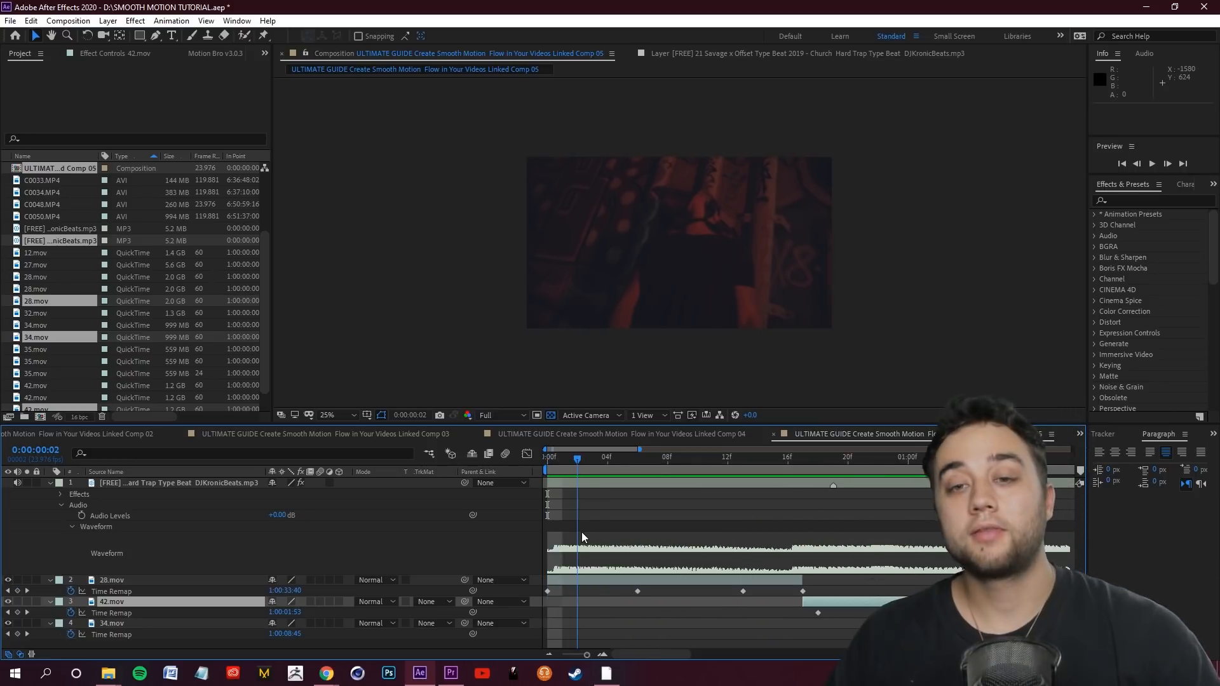
pyautogui.press('Home')
pyautogui.moveTo(625, 484); pyautogui.dragTo(444, 549)
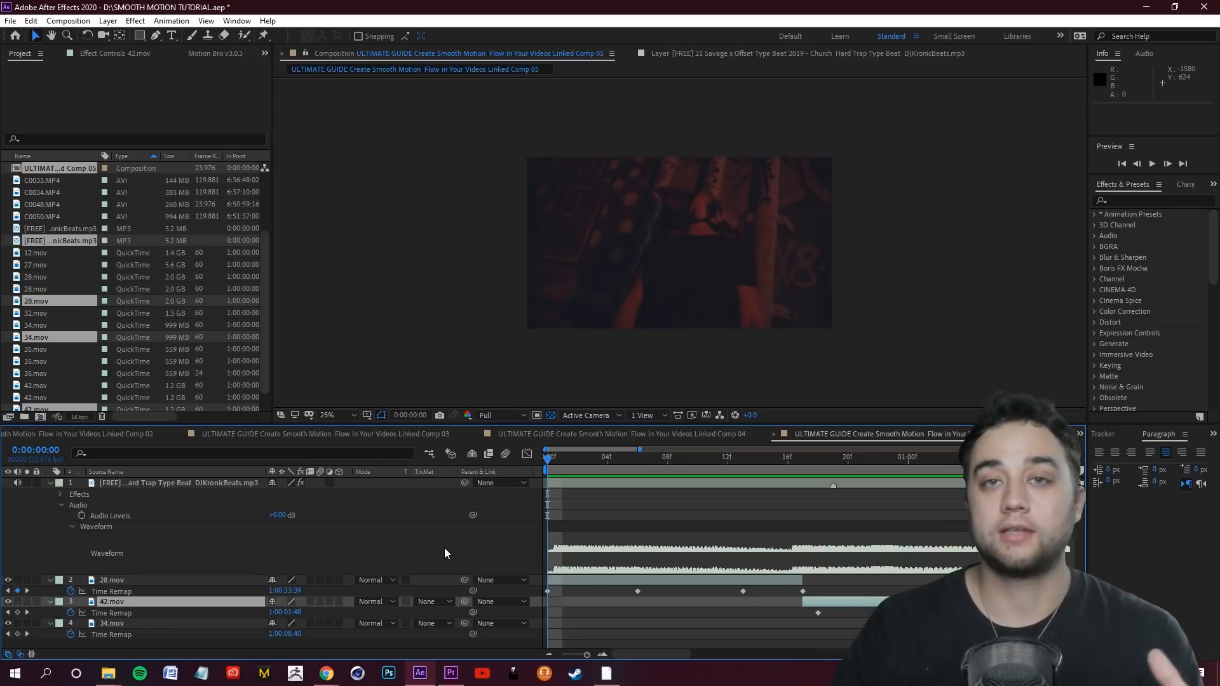
# Step: Move 42.mov's second Time Remap keyframe to 0:00:00:22
pyautogui.moveTo(550, 458); pyautogui.dragTo(748, 513)
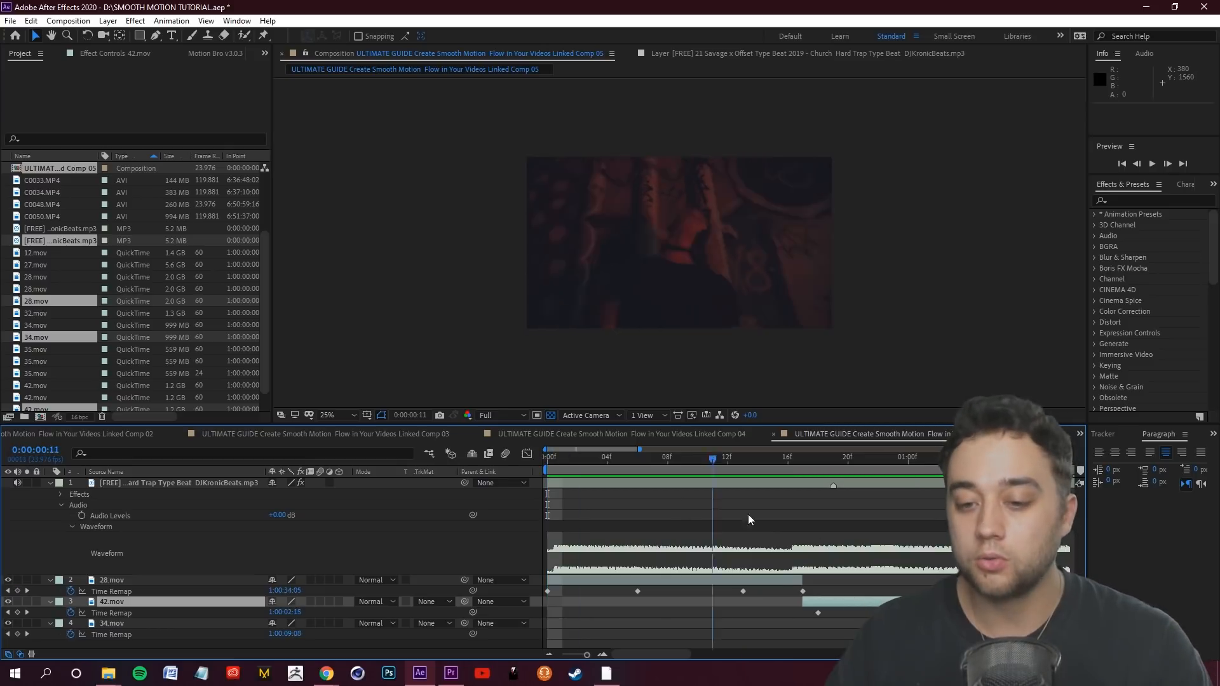
pyautogui.moveTo(780, 553); pyautogui.dragTo(825, 581)
pyautogui.moveTo(640, 449); pyautogui.dragTo(697, 451)
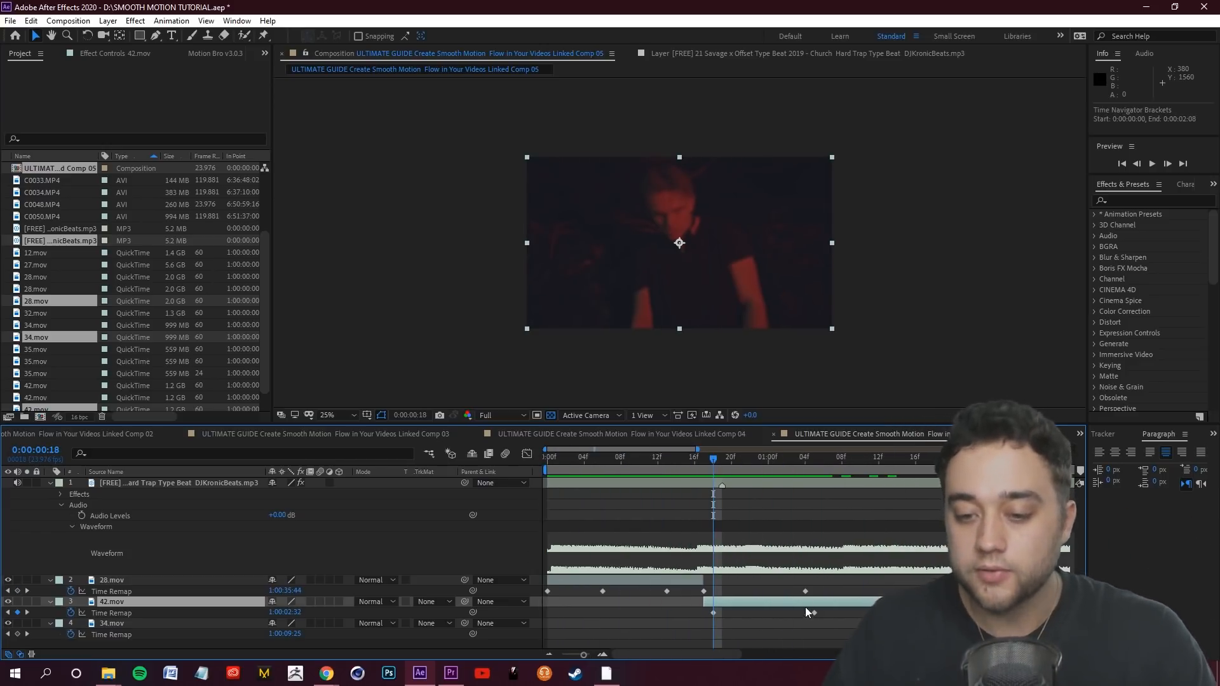
pyautogui.scroll(3, 706, 608)
pyautogui.press('pagedown')
pyautogui.press('pagedown')
pyautogui.press('pageup')
pyautogui.press('pageup')
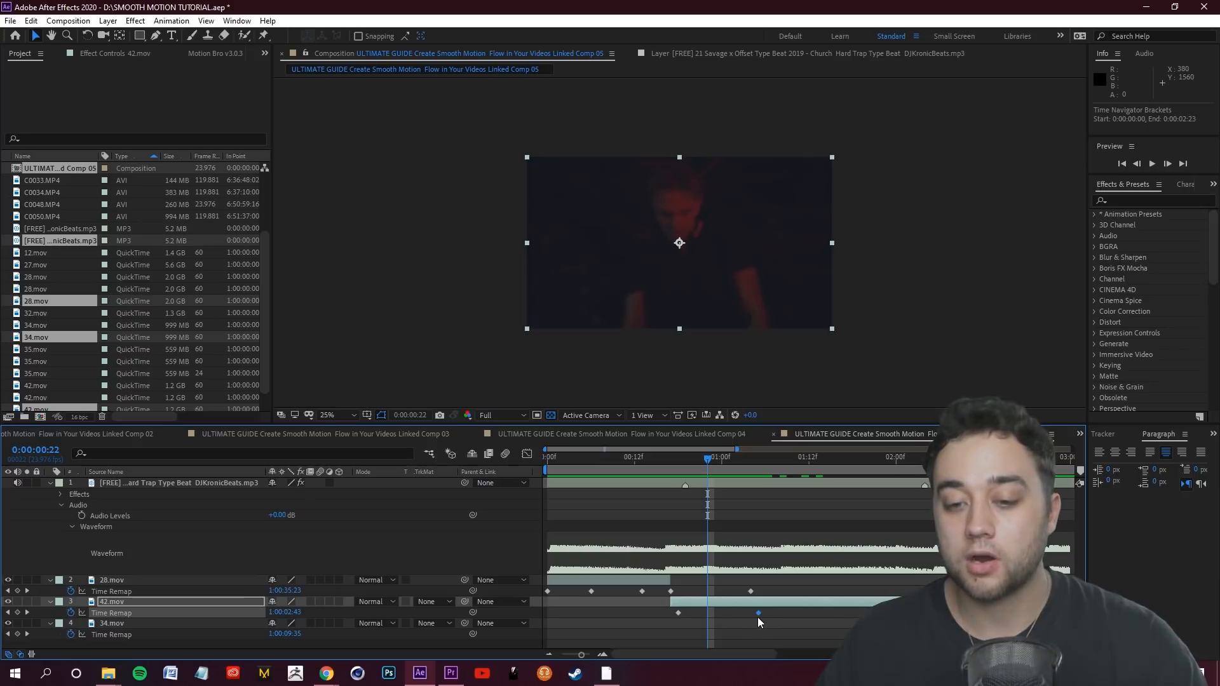
pyautogui.moveTo(758, 613); pyautogui.dragTo(708, 614)
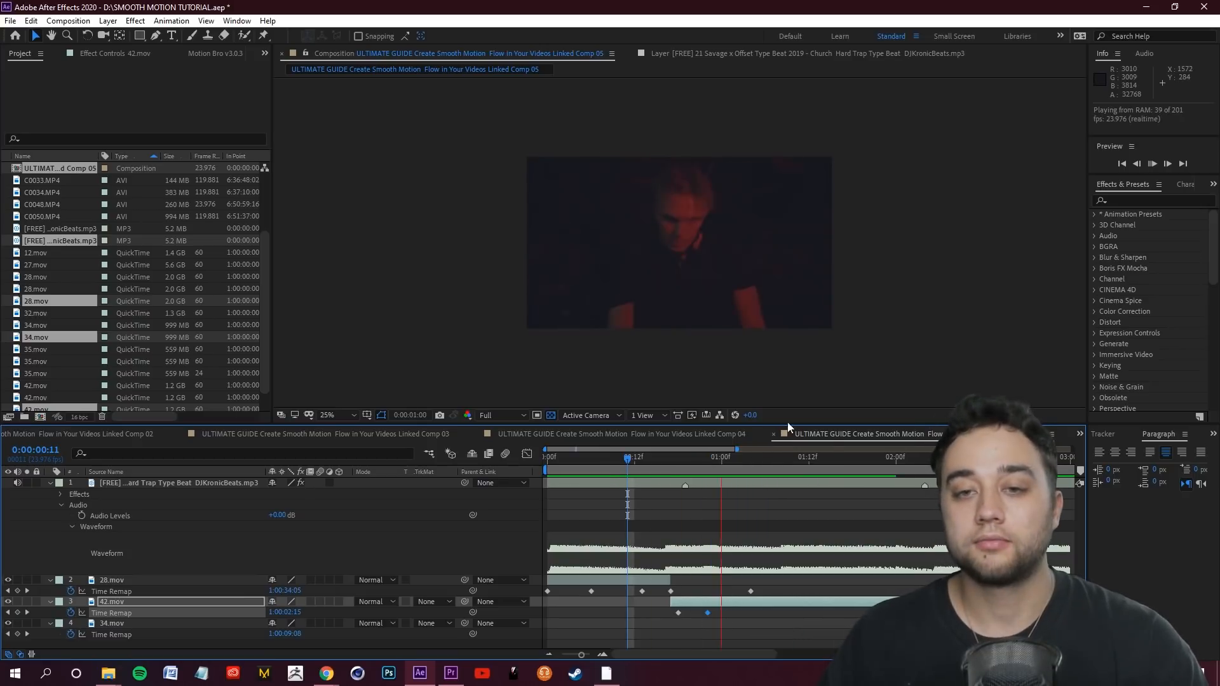
# Step: Preview the transition from 28.mov into 42.mov from 0:00:00:12 and again from 0:00:00:05 to check the ramp against the music
pyautogui.click(734, 453)
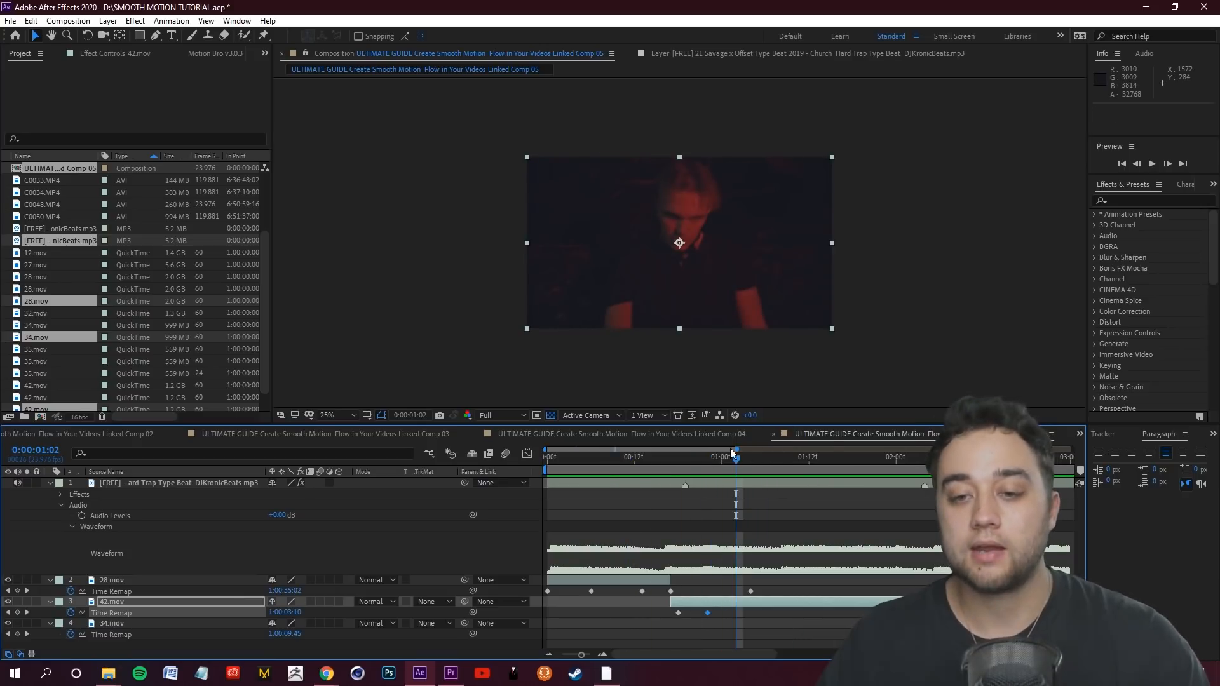
pyautogui.moveTo(737, 459); pyautogui.dragTo(636, 463)
pyautogui.press('space')
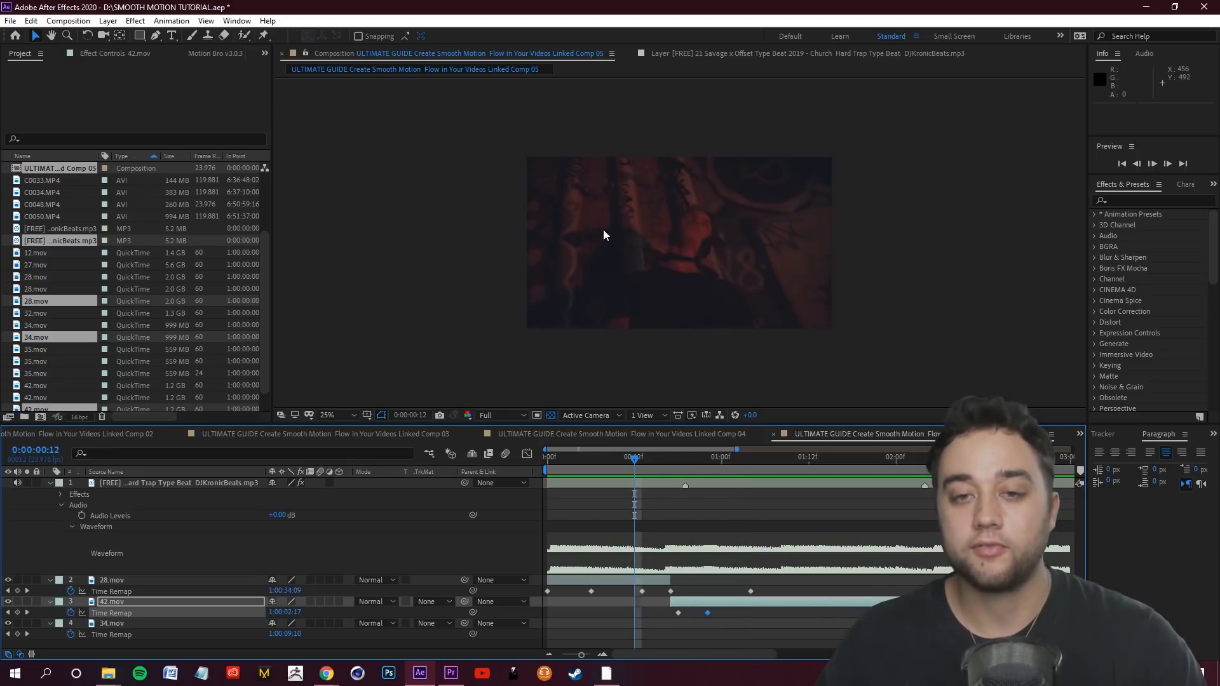
pyautogui.press('space')
pyautogui.click(761, 279)
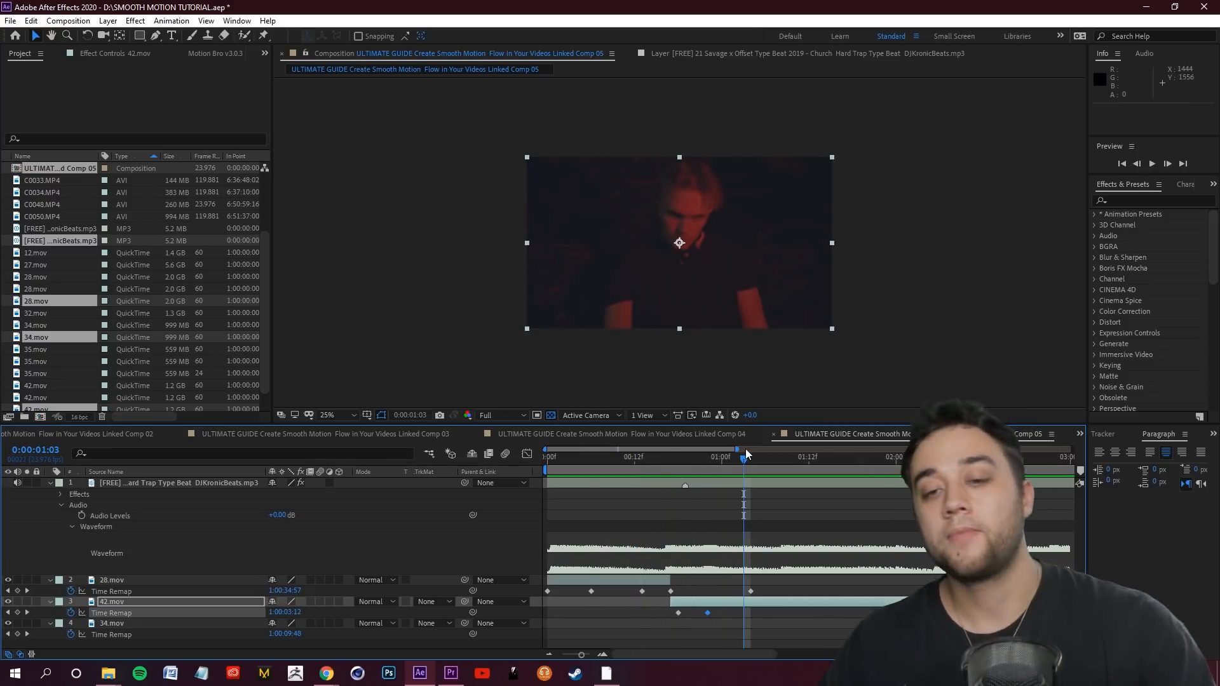
pyautogui.moveTo(746, 452); pyautogui.dragTo(583, 457)
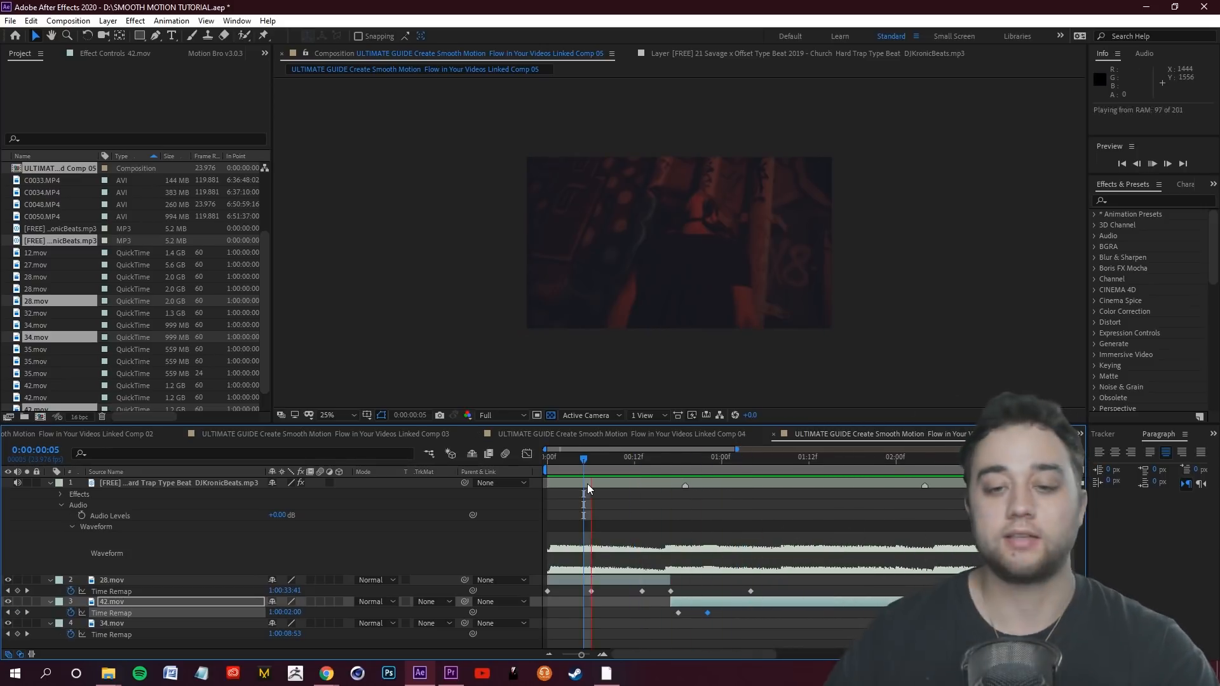
pyautogui.press('space')
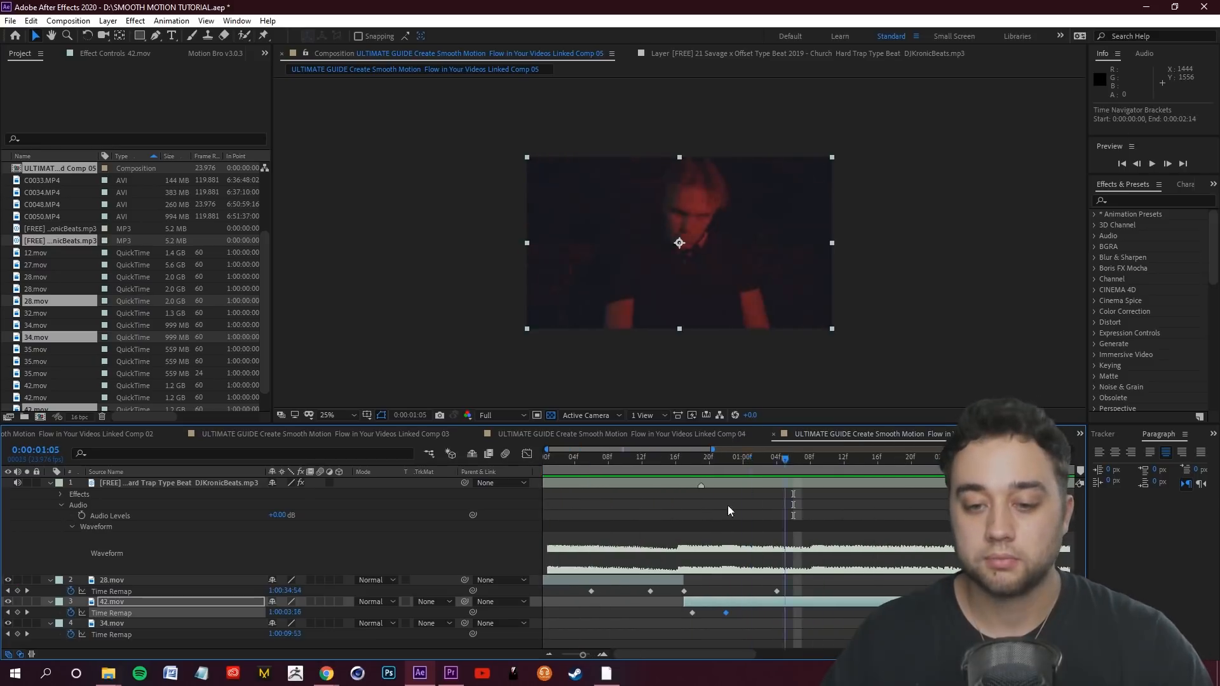
# Step: Add a marker to the music layer at 0:00:00:22
pyautogui.moveTo(791, 458); pyautogui.dragTo(658, 528)
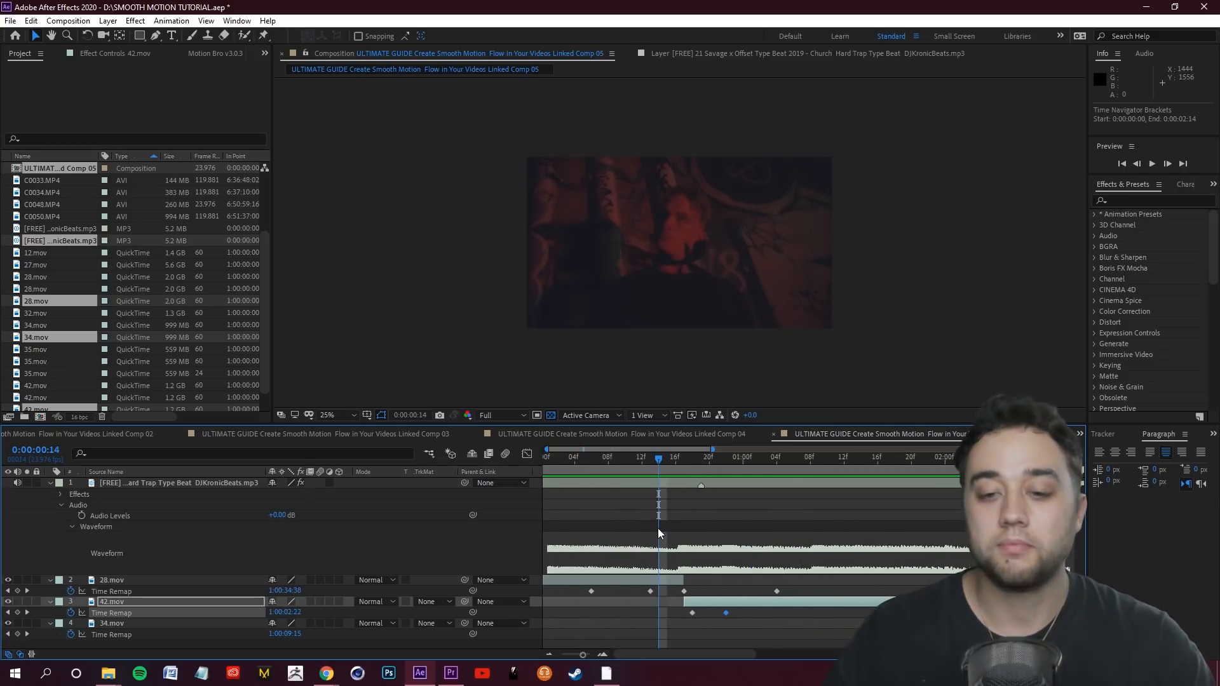
pyautogui.moveTo(671, 462); pyautogui.dragTo(723, 469)
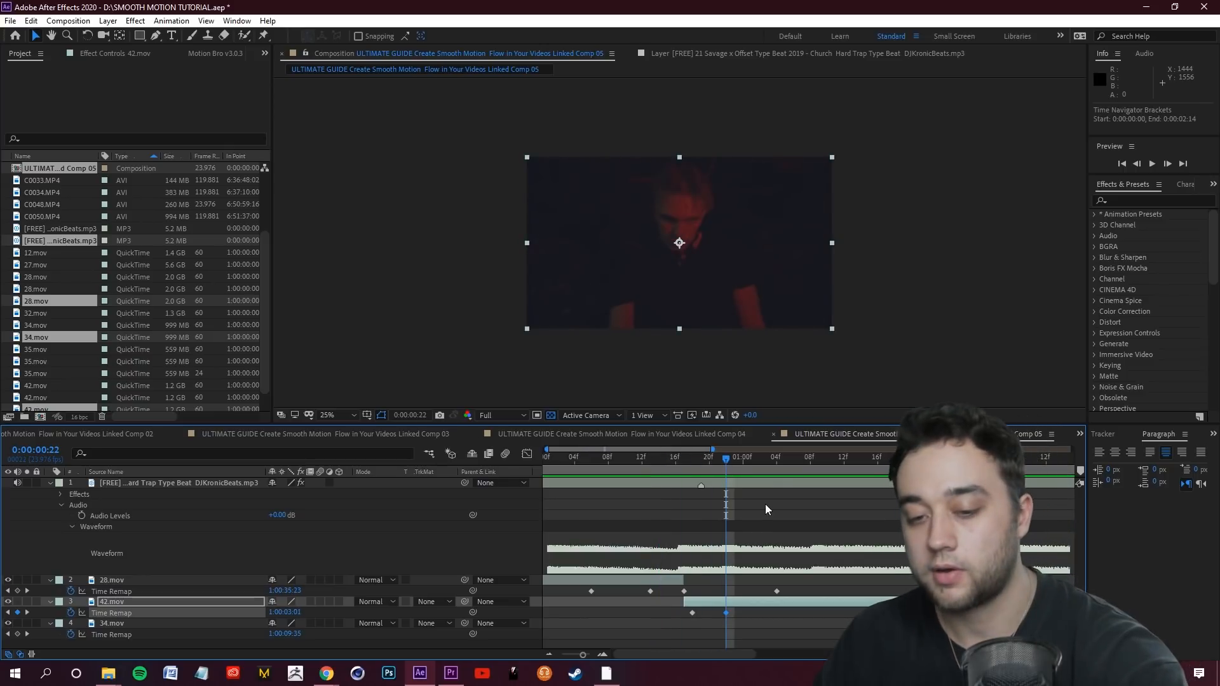
pyautogui.click(745, 483)
pyautogui.press('KP_Multiply')
# Step: Play through 42.mov's opening and move its third Time Remap keyframe to the marker at 0:00:01:02
pyautogui.moveTo(726, 459); pyautogui.dragTo(643, 474)
pyautogui.press('space')
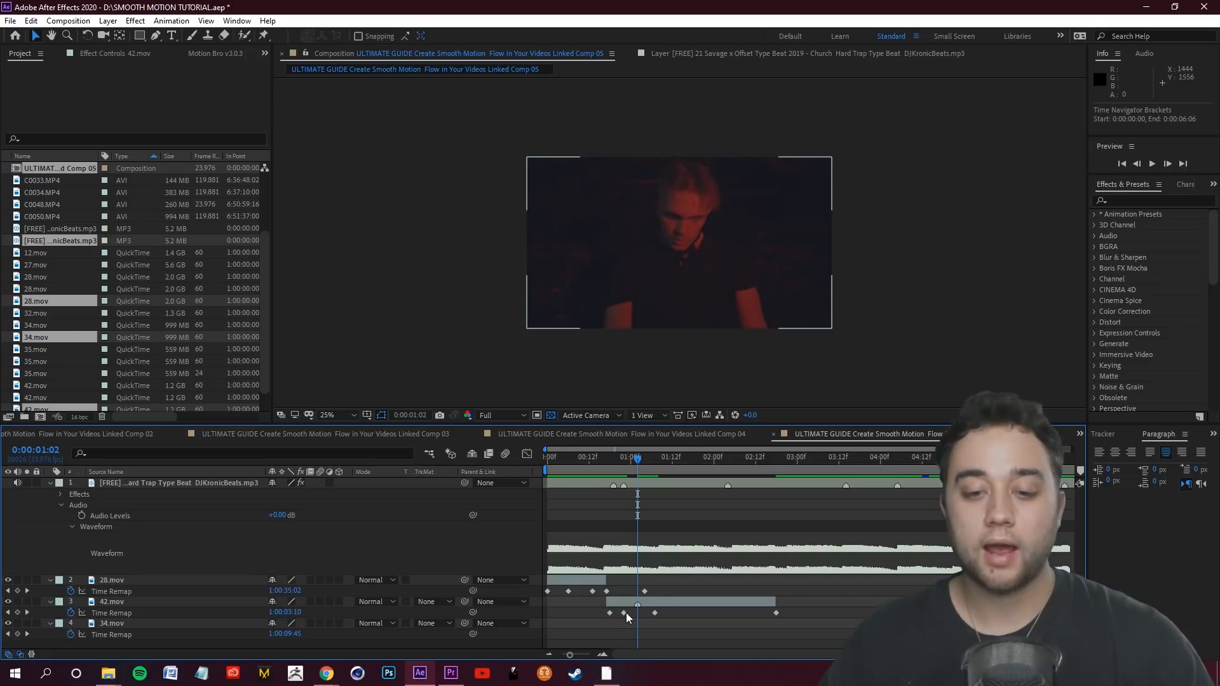
pyautogui.scroll(4, 620, 621)
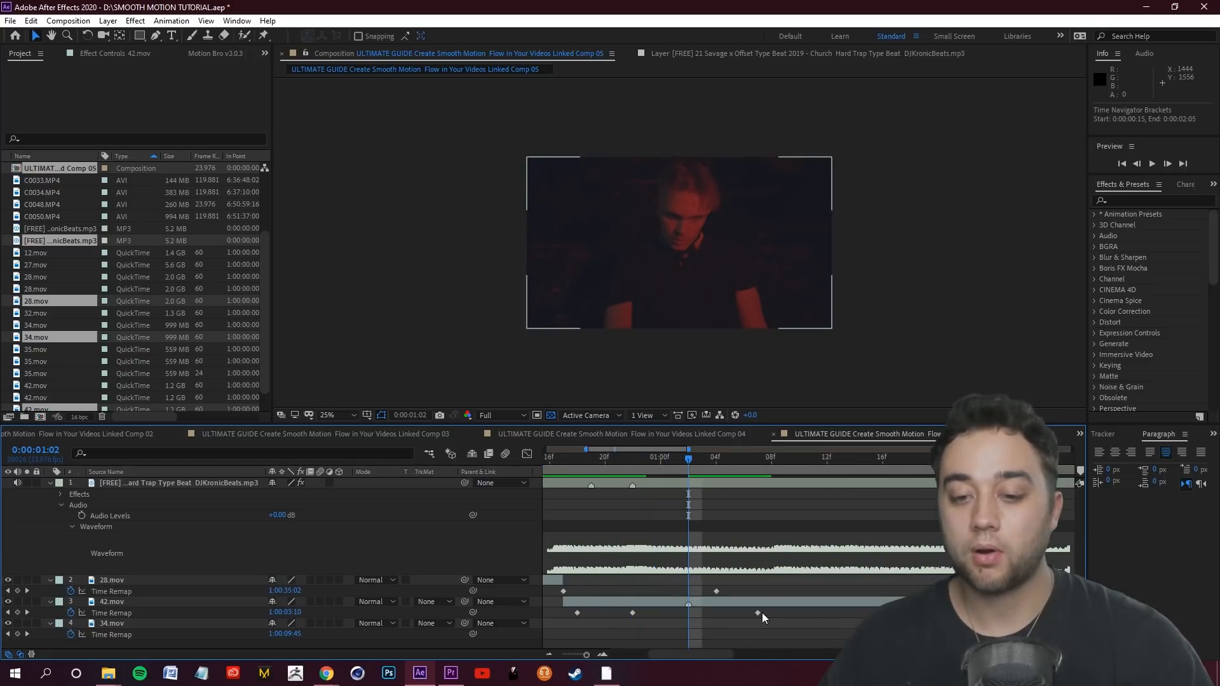
pyautogui.moveTo(757, 614); pyautogui.dragTo(692, 615)
# Step: Preview the adjusted ramp and move 42.mov's last Time Remap keyframe to its marker at about 0:00:01:10
pyautogui.moveTo(690, 460); pyautogui.dragTo(538, 519)
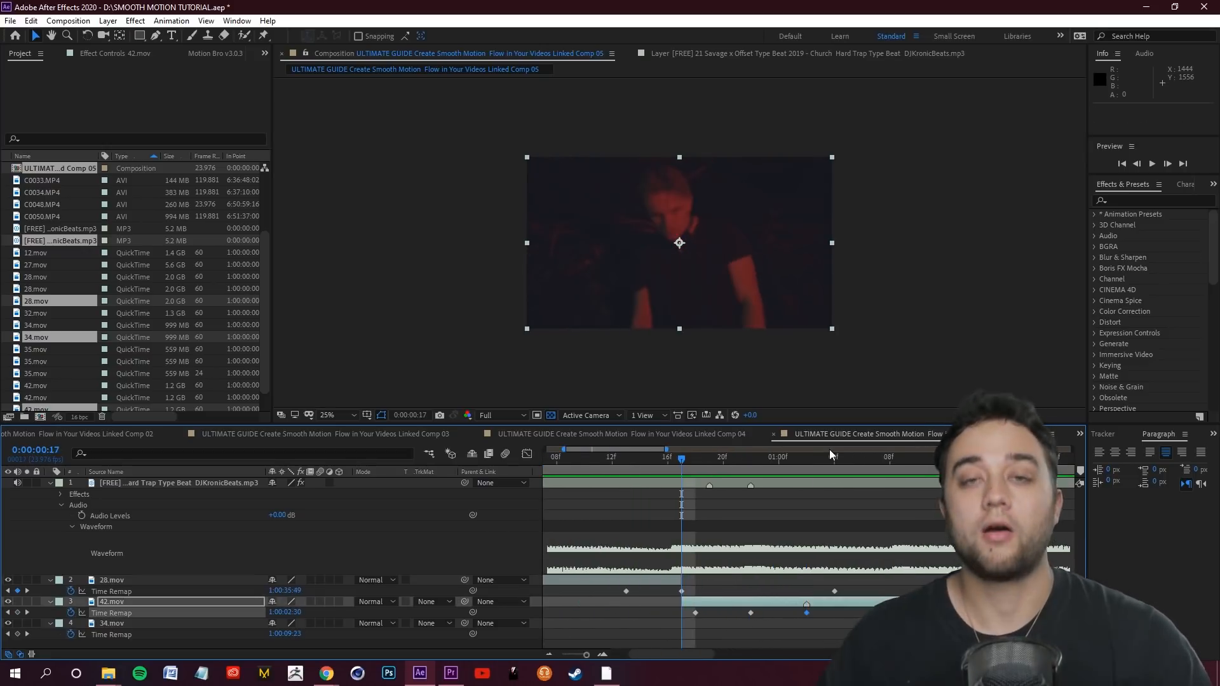
pyautogui.press('space')
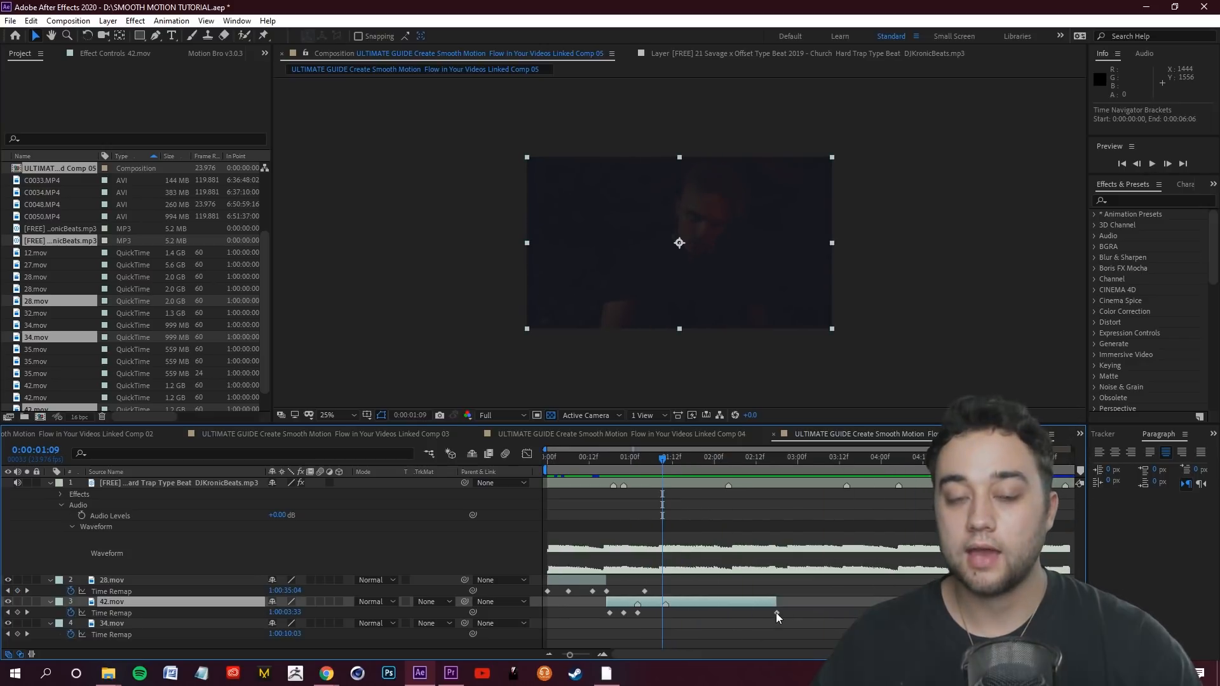
pyautogui.click(776, 613)
pyautogui.moveTo(775, 613); pyautogui.dragTo(663, 620)
pyautogui.press('=')
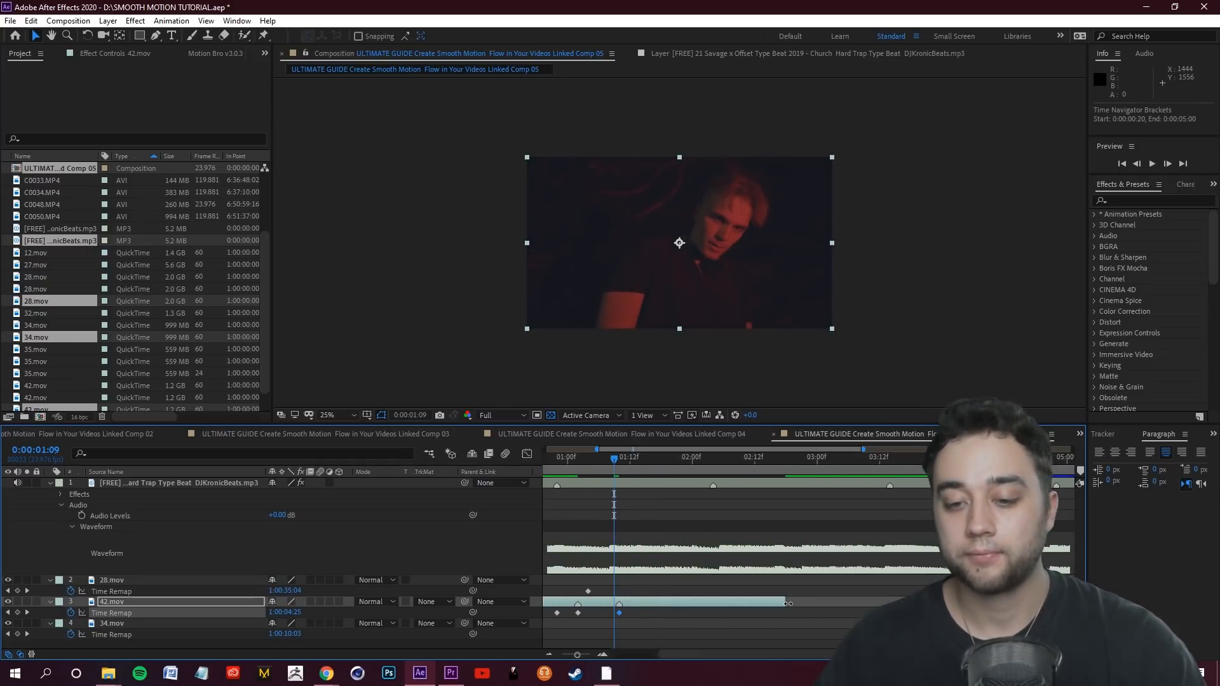
# Step: Trim the end of the 42.mov layer to the beat at 0:00:01:07, previewing the music to find the cut
pyautogui.moveTo(788, 603); pyautogui.dragTo(652, 602)
pyautogui.moveTo(606, 459)
pyautogui.mouseDown()
pyautogui.moveTo(545, 538)
pyautogui.moveTo(667, 469)
pyautogui.moveTo(610, 472)
pyautogui.mouseUp()
pyautogui.press('space')
pyautogui.press('space')
pyautogui.moveTo(727, 470); pyautogui.dragTo(687, 469)
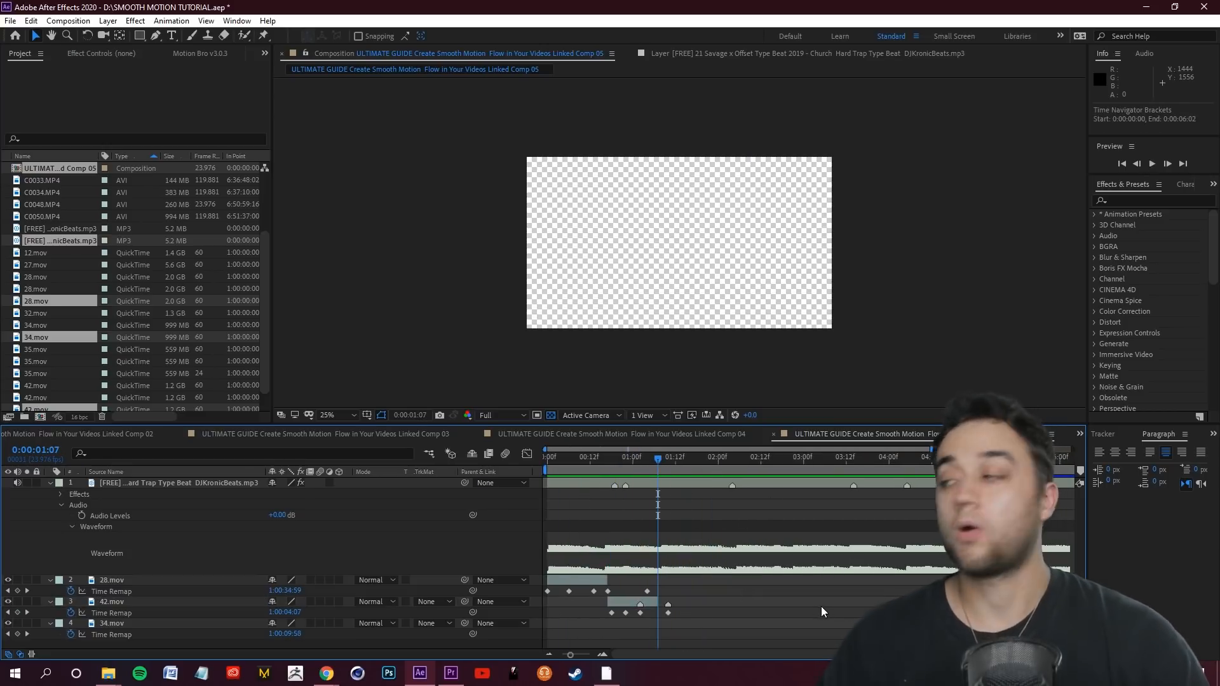
# Step: Shift 34.mov to start at 0:00:01:07 and place it above 28.mov in the layer stack
pyautogui.press('-')
pyautogui.moveTo(810, 623); pyautogui.dragTo(638, 620)
pyautogui.moveTo(173, 590); pyautogui.dragTo(166, 579)
# Step: Step back and forth frame by frame around 0:00:01:06 to examine the match cut from 42.mov to 34.mov
pyautogui.press('=')
pyautogui.press('=')
pyautogui.press('=')
pyautogui.press('=')
pyautogui.moveTo(833, 466); pyautogui.dragTo(801, 465)
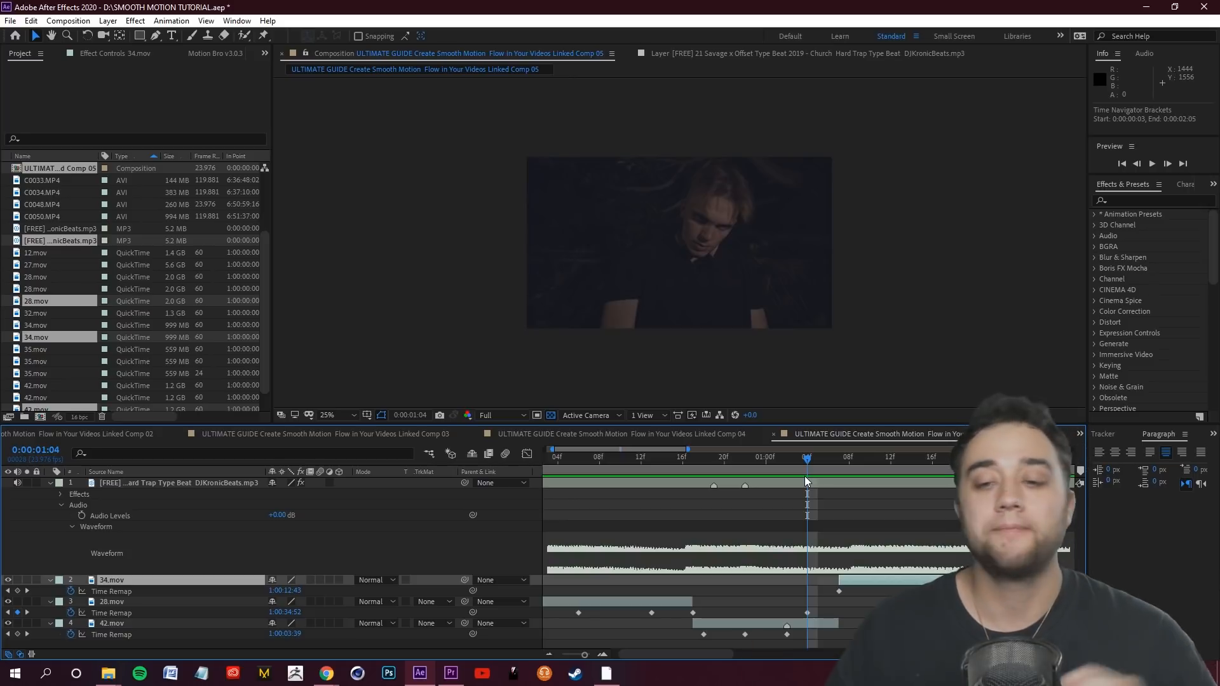
pyautogui.press('pagedown')
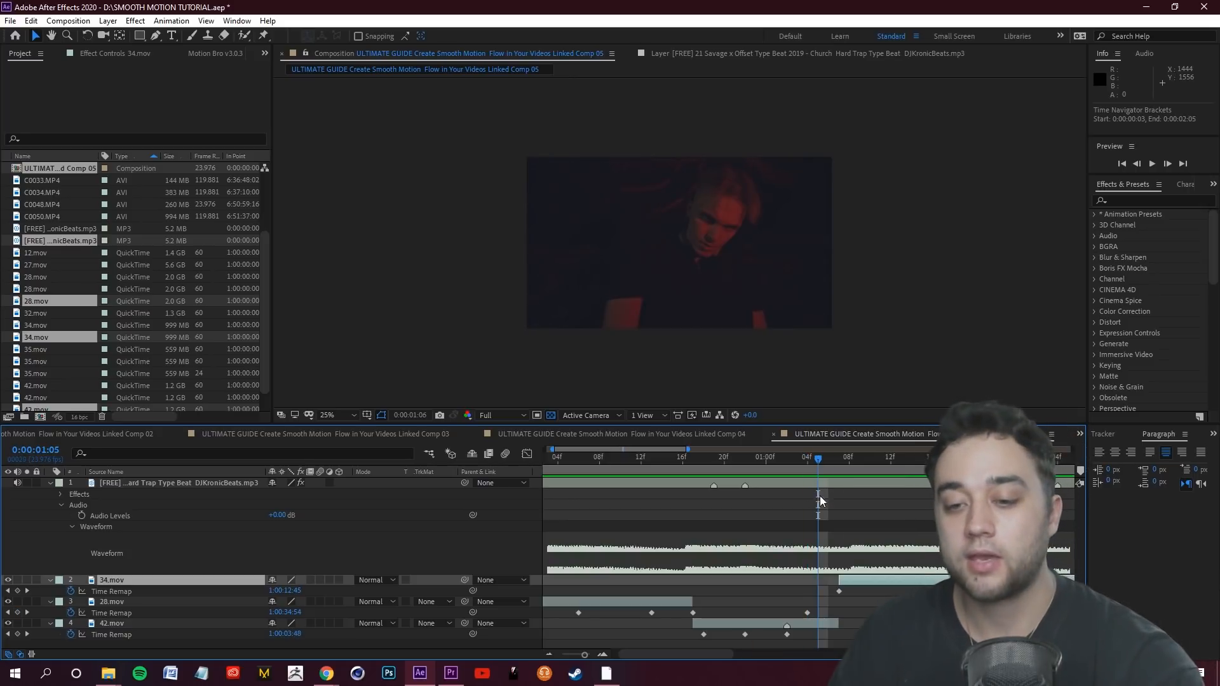
pyautogui.press('pagedown')
pyautogui.press('pagedown')
pyautogui.press('pageup')
pyautogui.press('pagedown')
pyautogui.press('pageup')
pyautogui.press('pagedown')
pyautogui.press('pageup')
pyautogui.press('pagedown')
pyautogui.press('pageup')
pyautogui.press('pagedown')
pyautogui.press('pageup')
pyautogui.press('pagedown')
pyautogui.press('pageup')
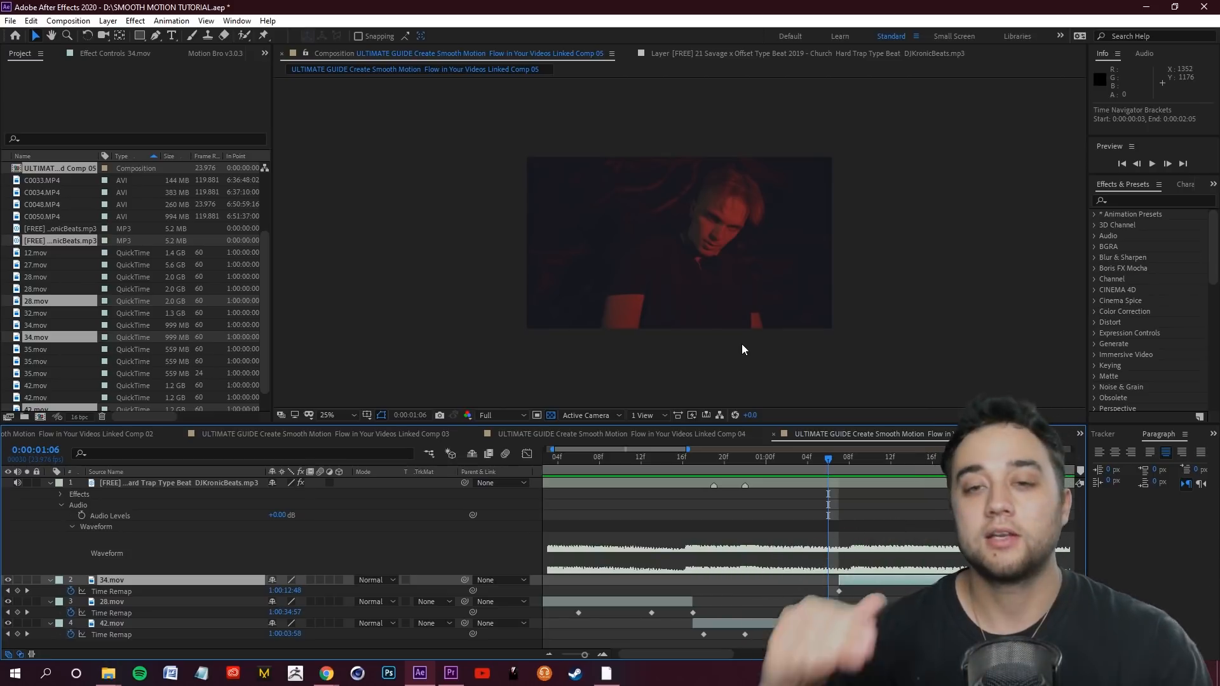
# Step: Preview the sequence from 0:00:00:04, and replay the cut into 34.mov from 0:00:01:06
pyautogui.moveTo(828, 460); pyautogui.dragTo(562, 505)
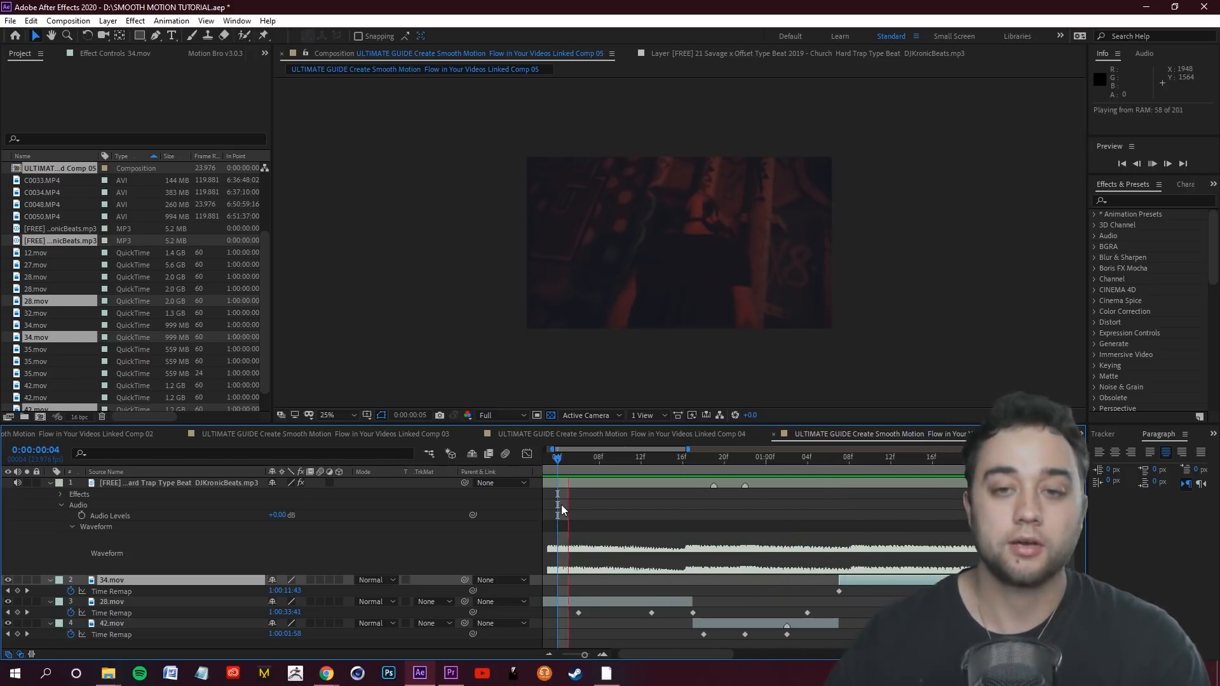
pyautogui.press('space')
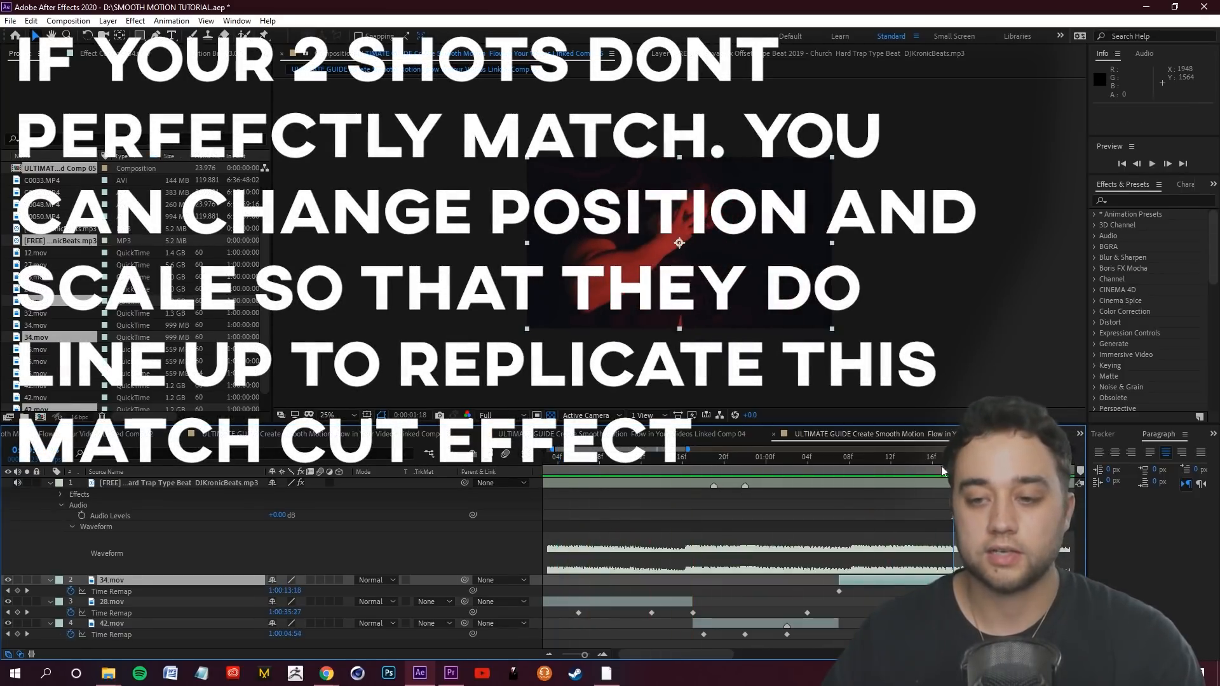
pyautogui.press('space')
pyautogui.moveTo(889, 458); pyautogui.dragTo(714, 545)
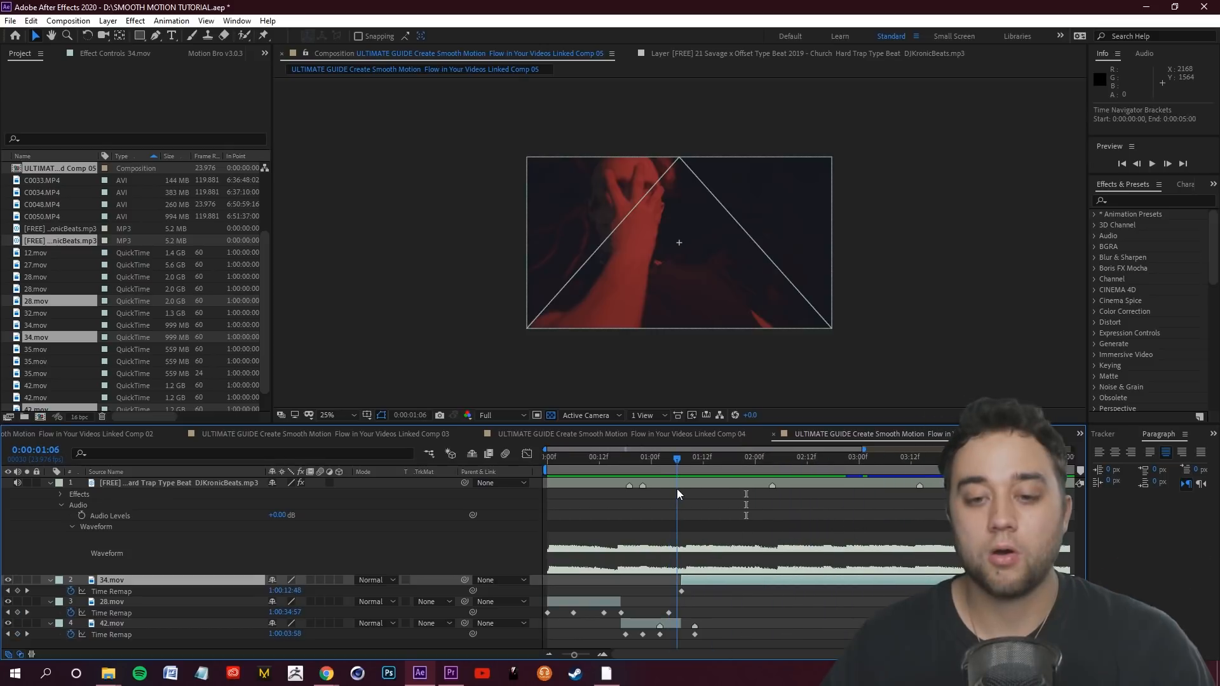
pyautogui.press('space')
# Step: Add a Time Remap keyframe to 34.mov at 0:00:02:13, and move the current time back to 0:00:01:13
pyautogui.moveTo(628, 479); pyautogui.dragTo(802, 488)
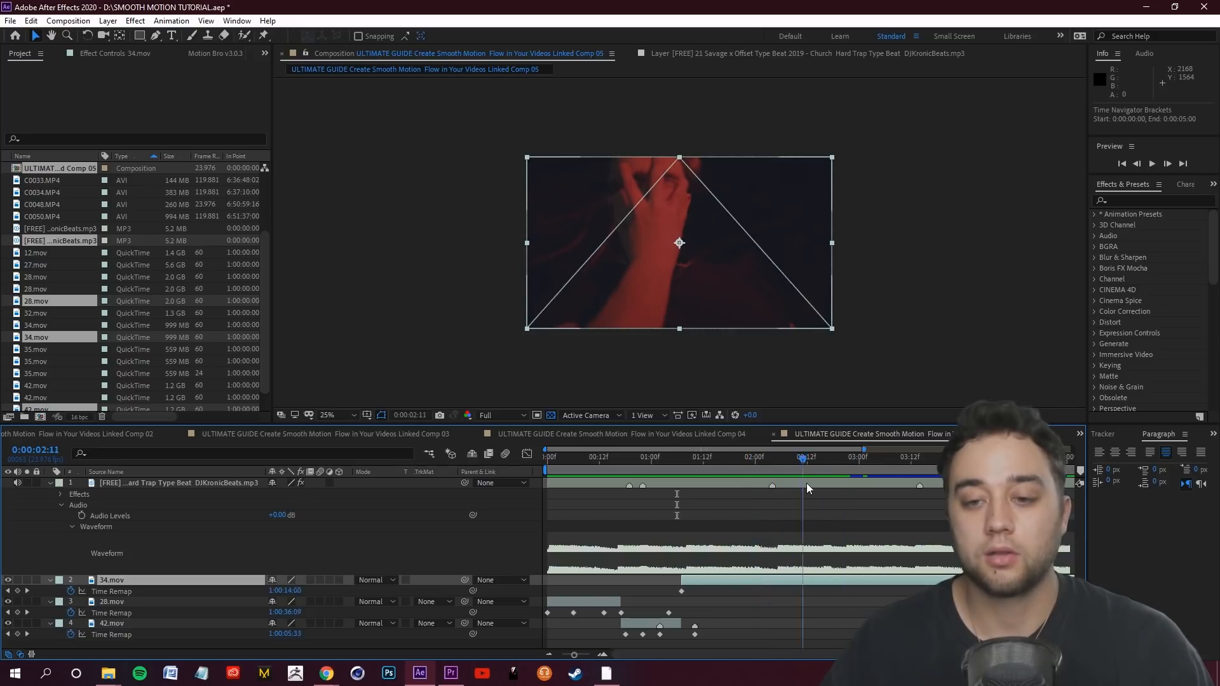
pyautogui.moveTo(696, 505); pyautogui.dragTo(736, 510)
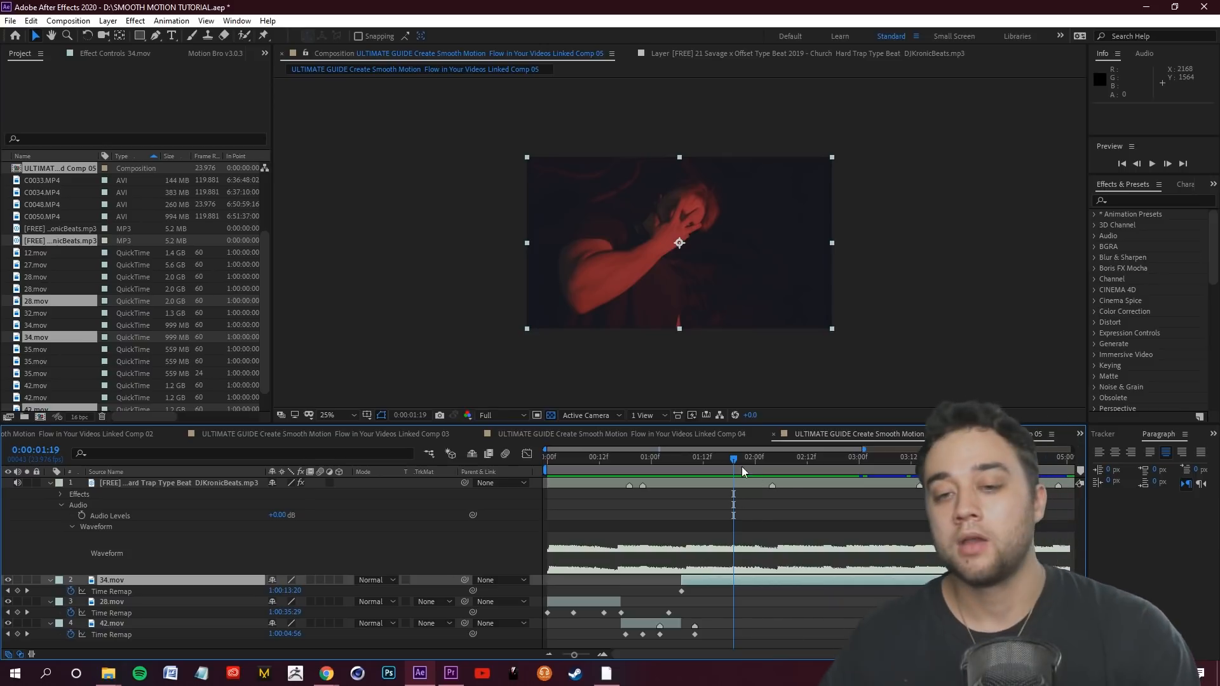
pyautogui.moveTo(734, 459); pyautogui.dragTo(809, 478)
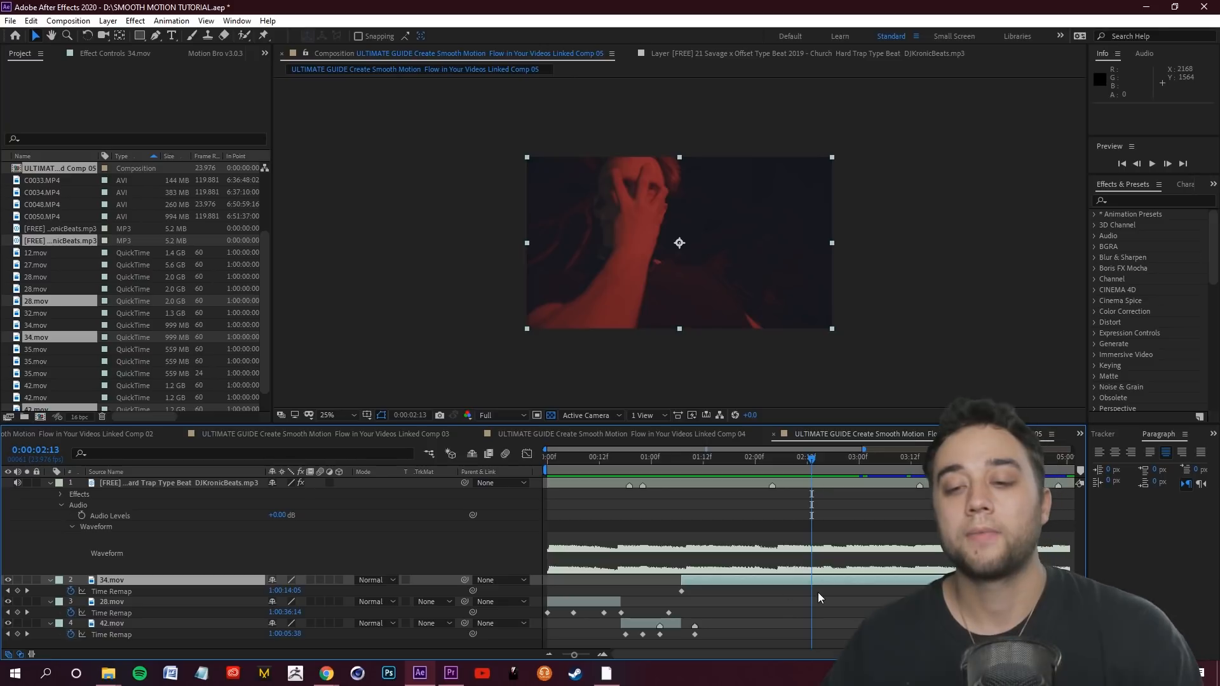
pyautogui.click(17, 590)
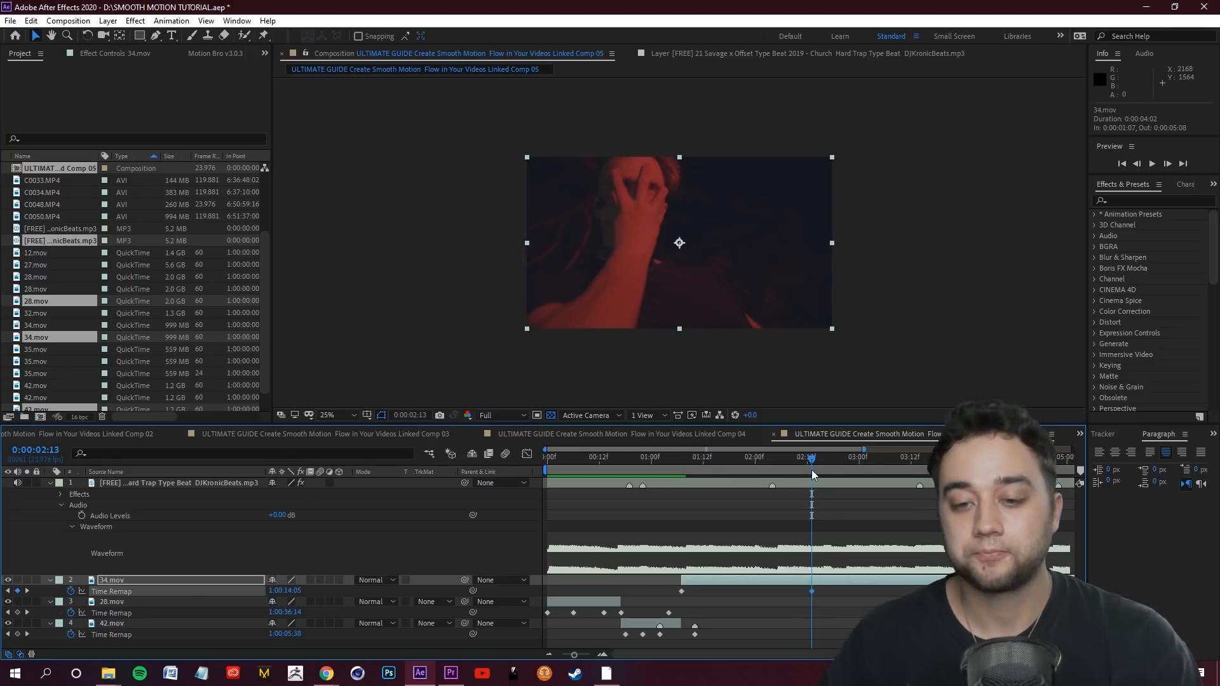
pyautogui.moveTo(813, 459); pyautogui.dragTo(708, 496)
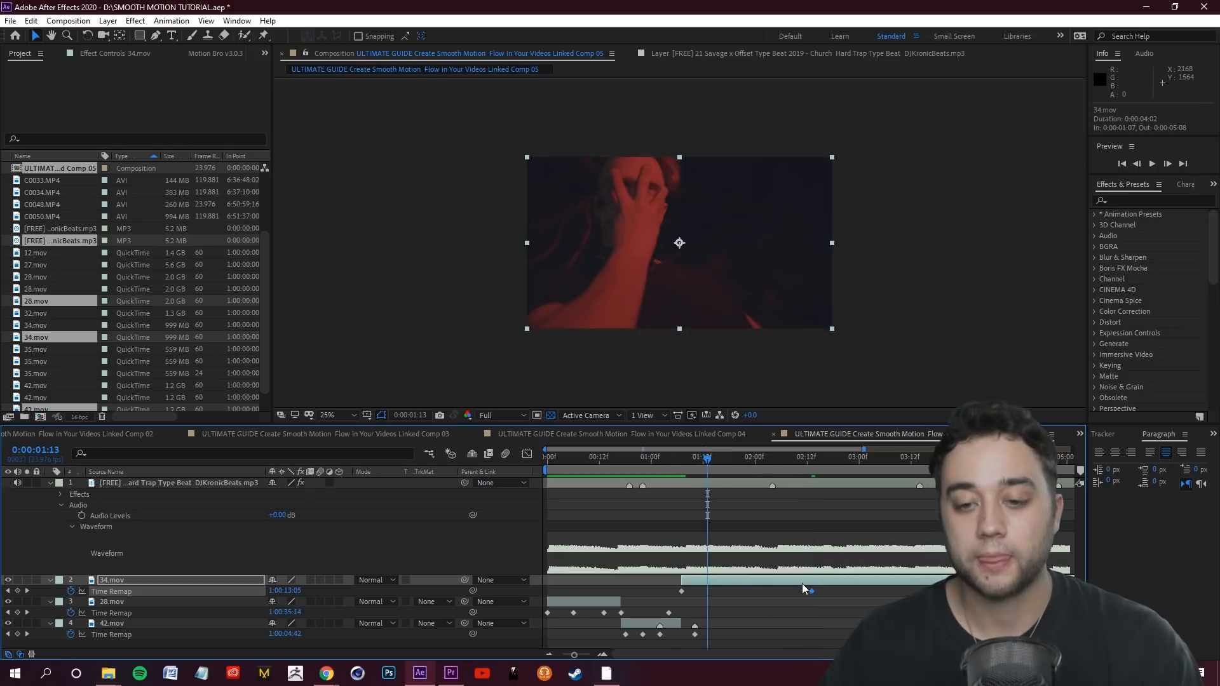
# Step: Move 34.mov's Time Remap keyframe from 0:00:02:13 back to about 0:00:01:20, previewing the faster ramp between moves
pyautogui.moveTo(812, 591); pyautogui.dragTo(781, 597)
pyautogui.press('space')
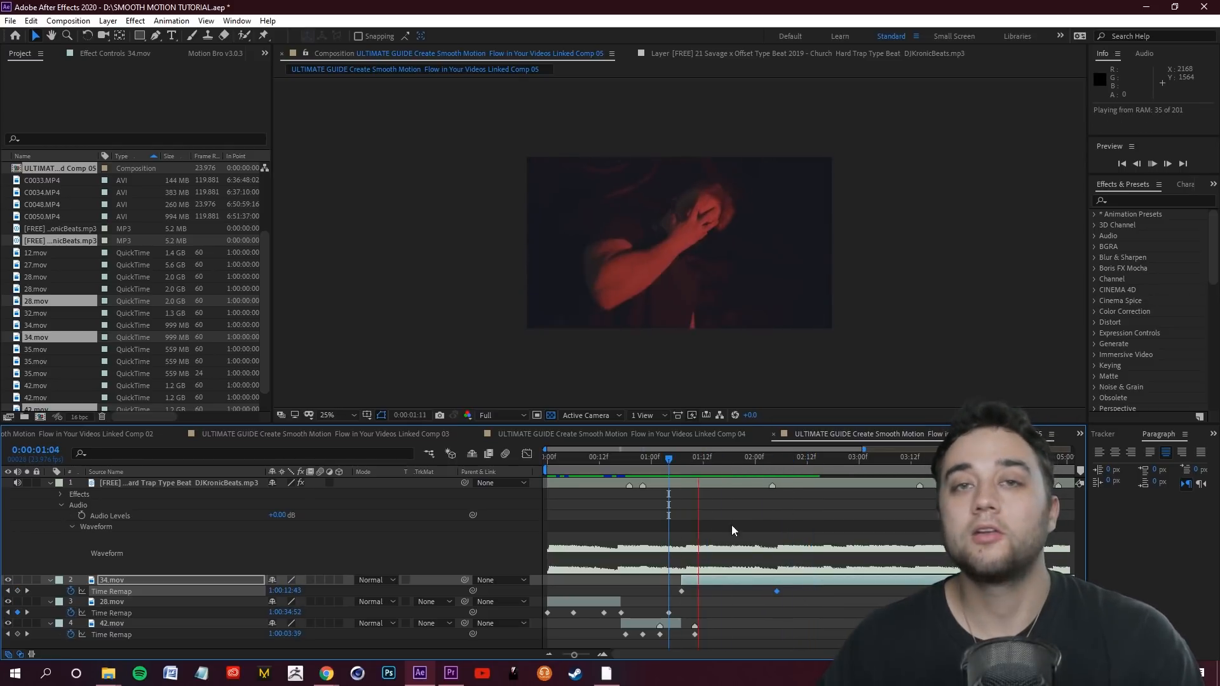
pyautogui.moveTo(777, 591); pyautogui.dragTo(738, 591)
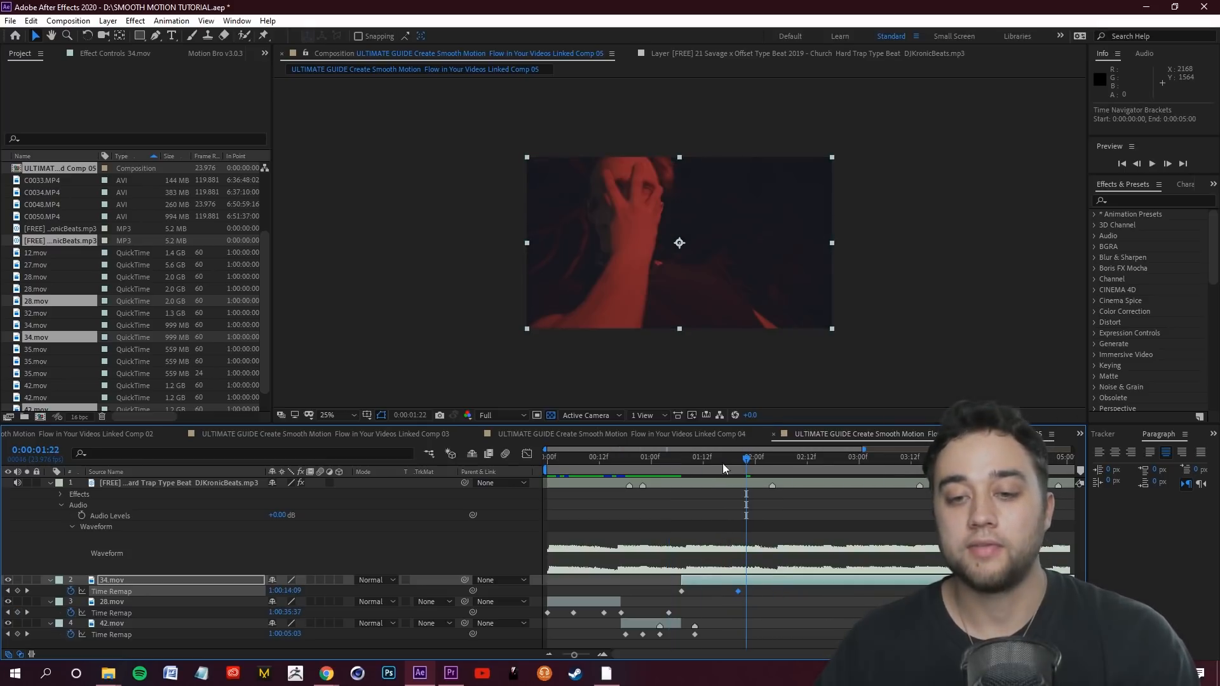
# Step: Preview the sequence repeatedly across the cut into 34.mov, starting from around 0:00:01:02, and scrub back through the earlier clips
pyautogui.moveTo(722, 462); pyautogui.dragTo(661, 497)
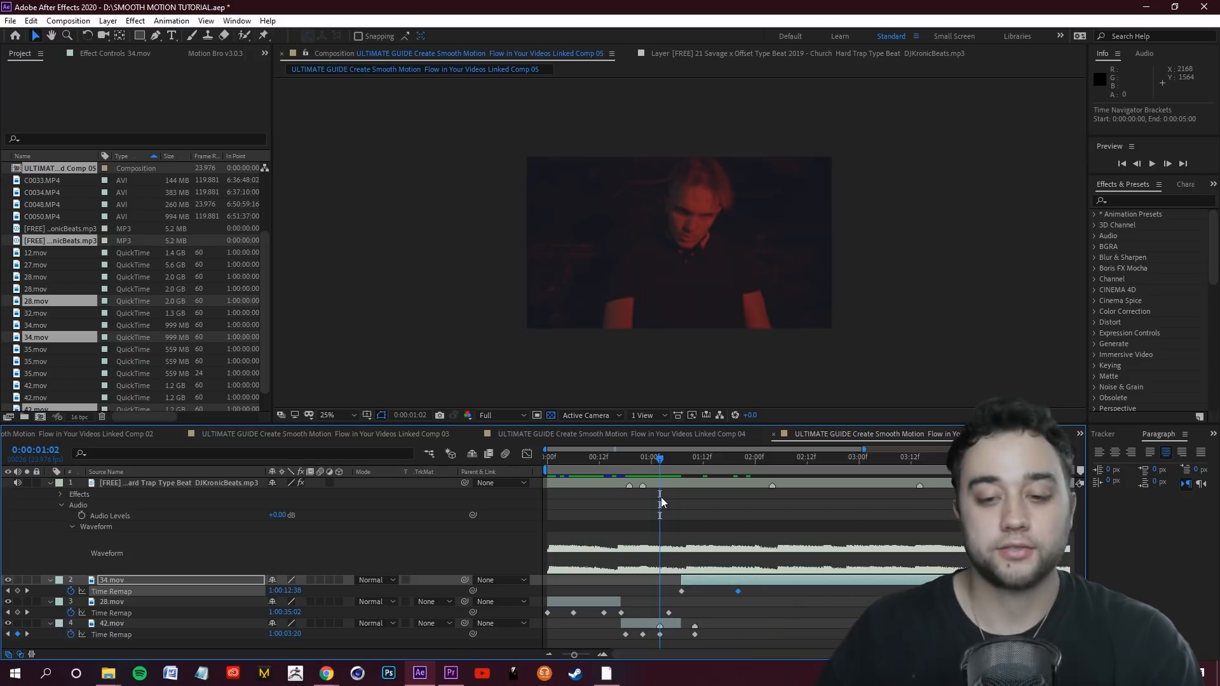
pyautogui.press('space')
pyautogui.moveTo(752, 462); pyautogui.dragTo(640, 490)
pyautogui.press('space')
pyautogui.moveTo(803, 462); pyautogui.dragTo(615, 531)
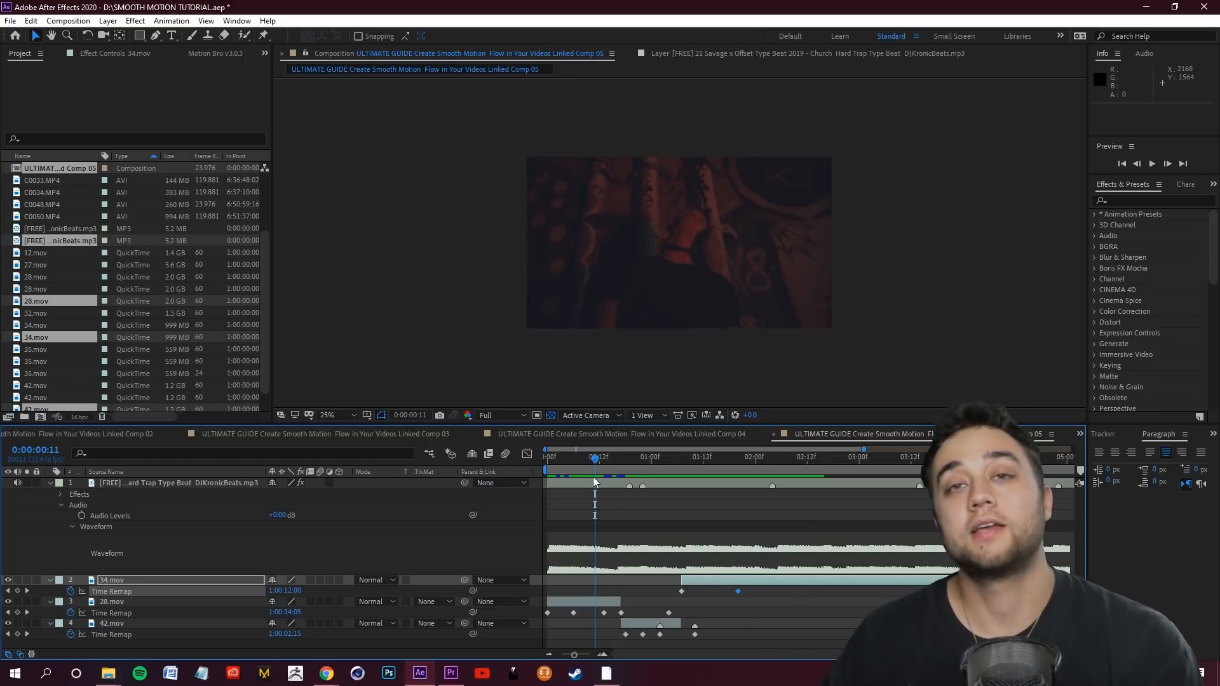
pyautogui.moveTo(597, 462); pyautogui.dragTo(634, 465)
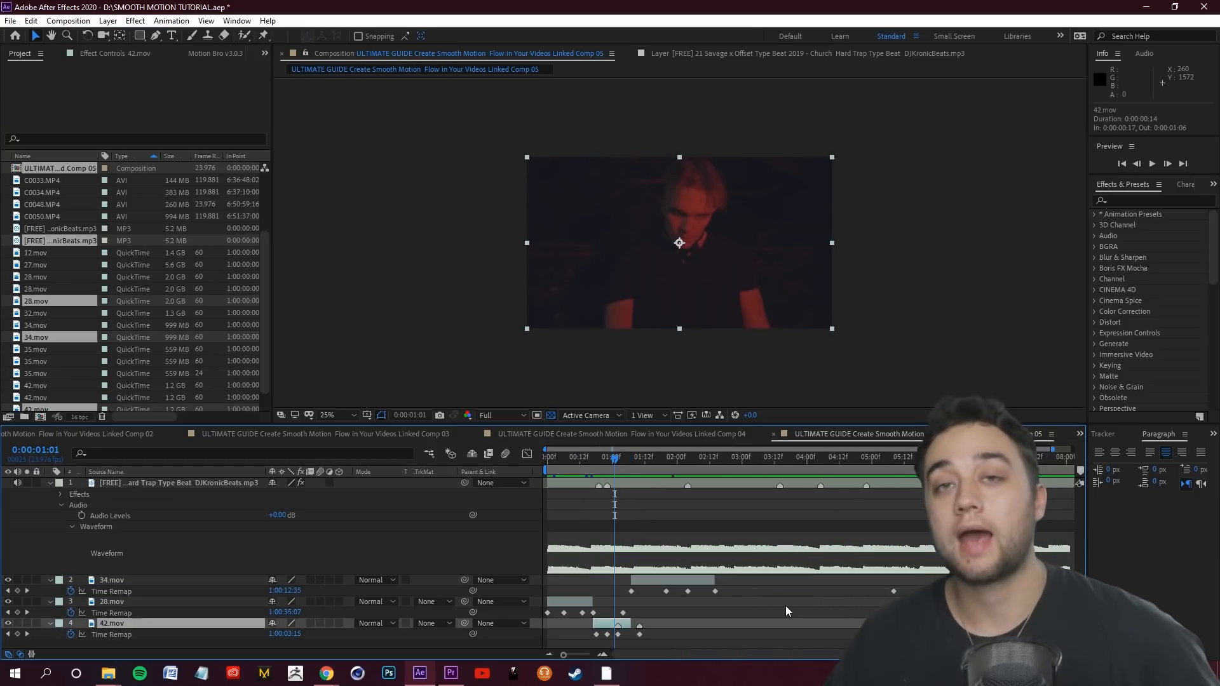
# Step: Save the project and enable frame blending for the composition
pyautogui.click(10, 20)
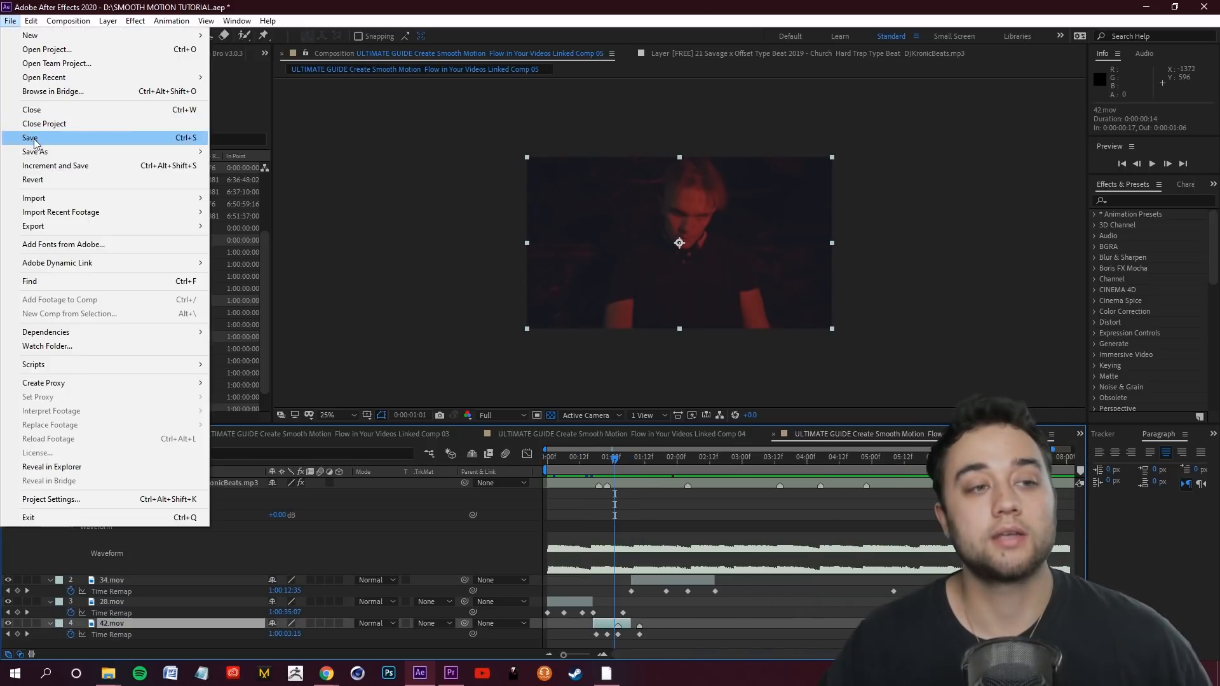
pyautogui.click(38, 137)
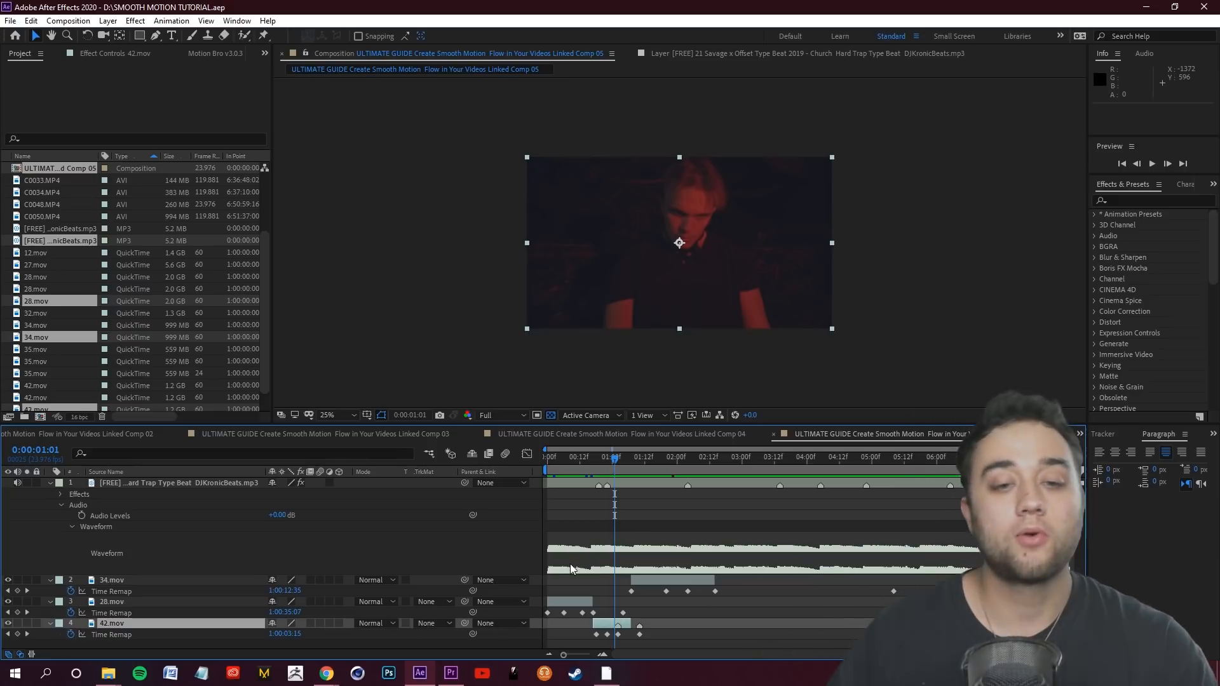
pyautogui.click(489, 453)
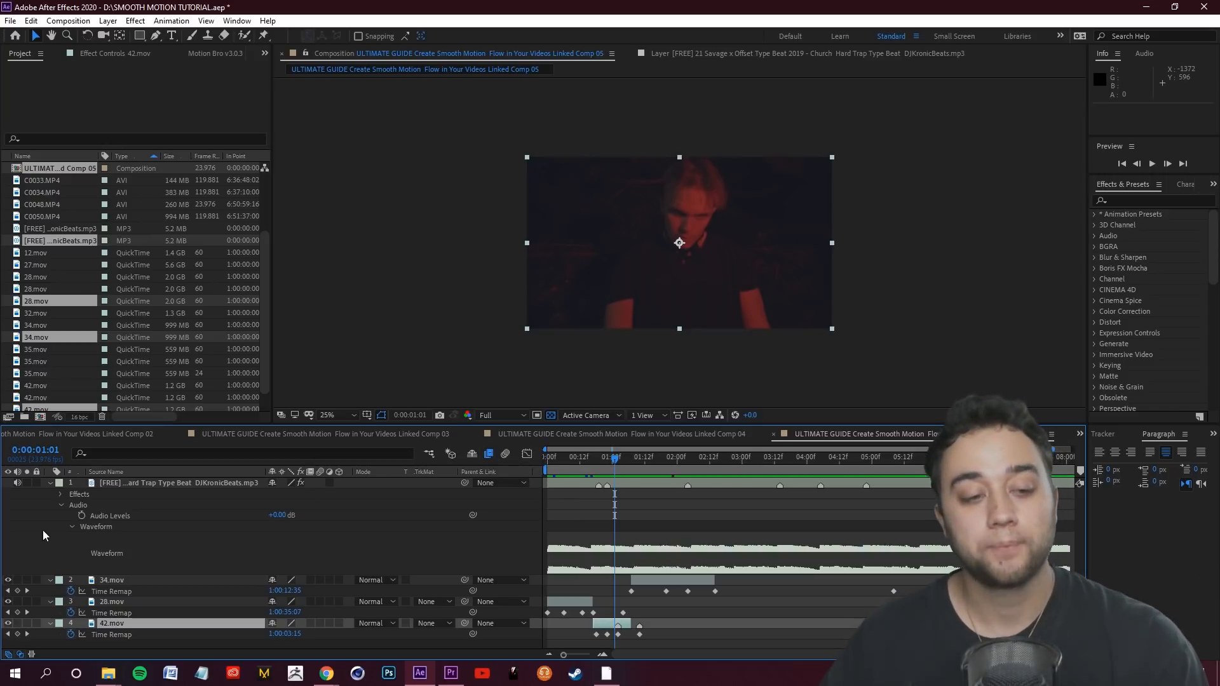
# Step: Collapse the audio layer's properties and turn on the frame blending switch for 34.mov, 28.mov and 42.mov
pyautogui.click(50, 484)
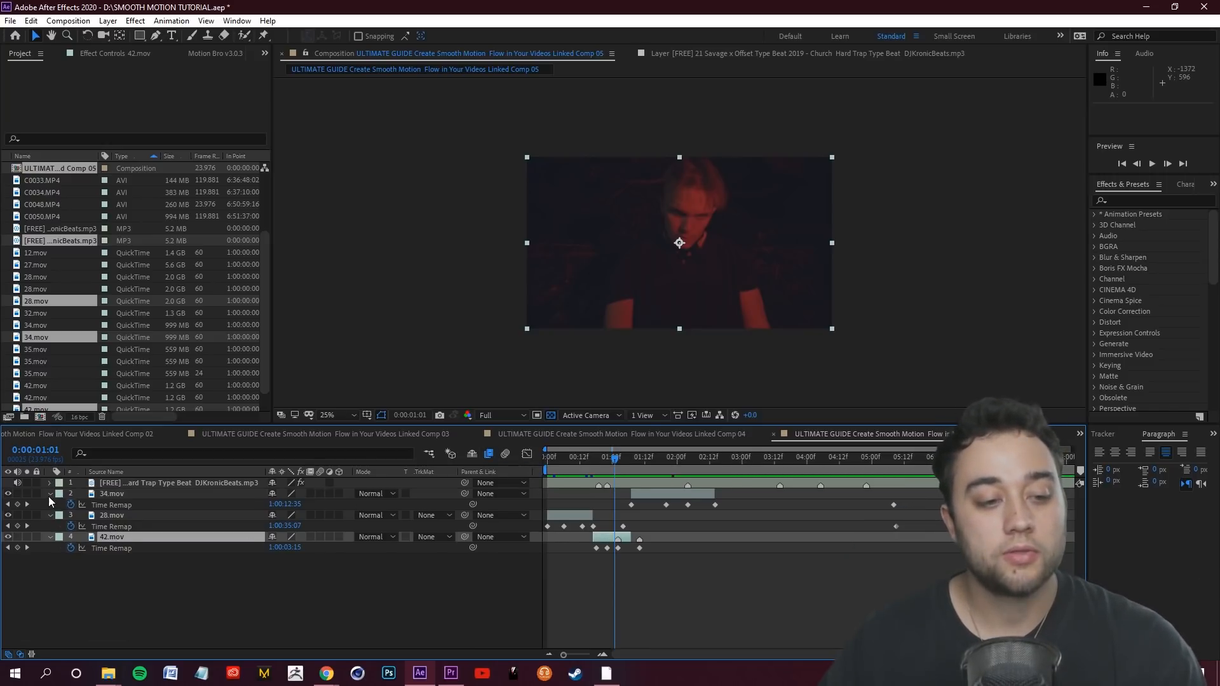
pyautogui.click(109, 496)
pyautogui.click(119, 516)
pyautogui.click(123, 537)
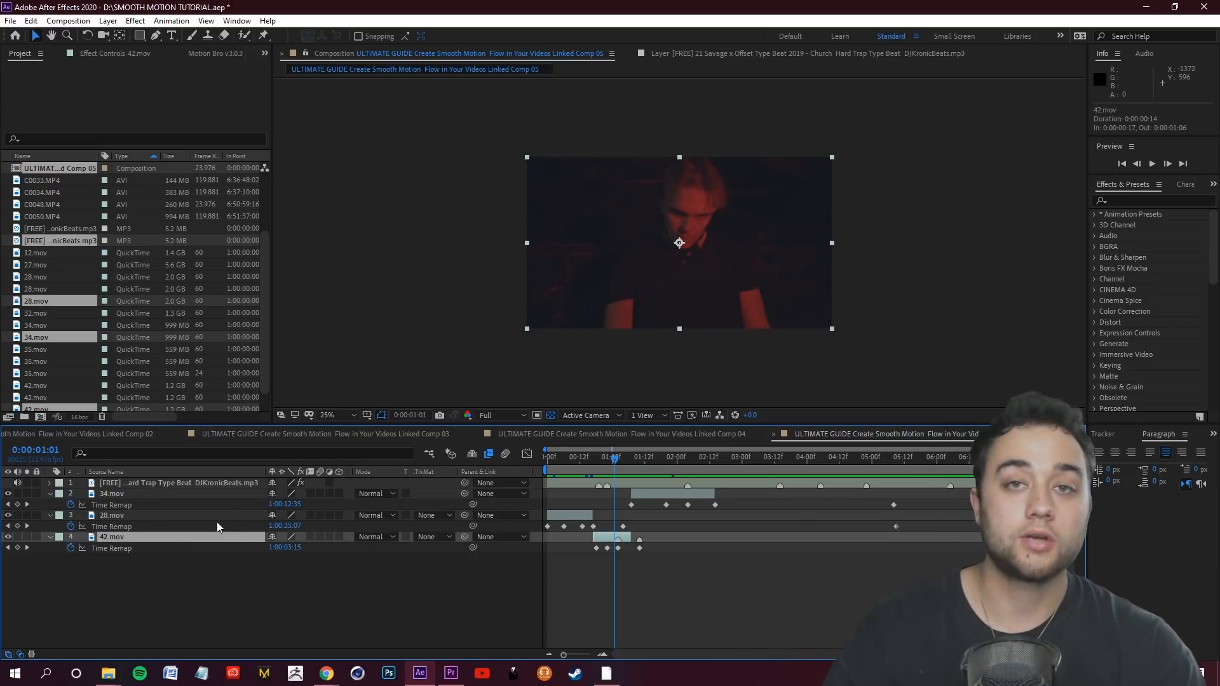
pyautogui.click(309, 494)
pyautogui.click(310, 514)
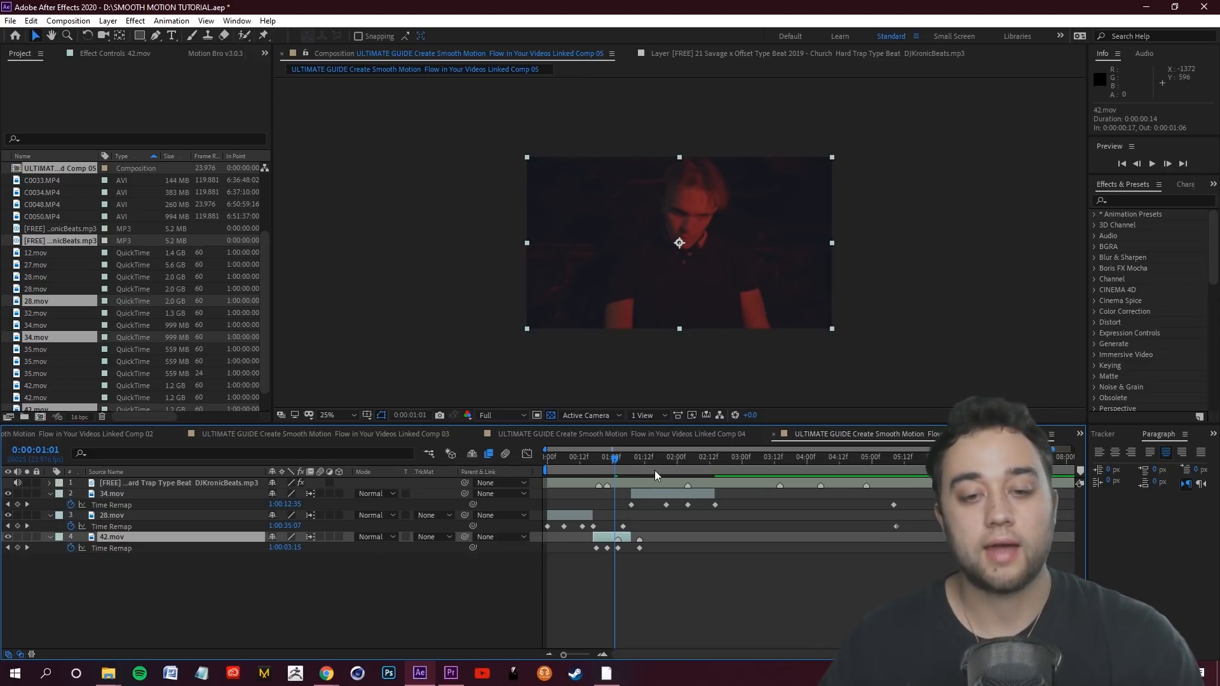
# Step: Return the current time to 0:00:00:00 and apply Easy Ease to all of 42.mov's Time Remap keyframes
pyautogui.moveTo(530, 502); pyautogui.dragTo(512, 507)
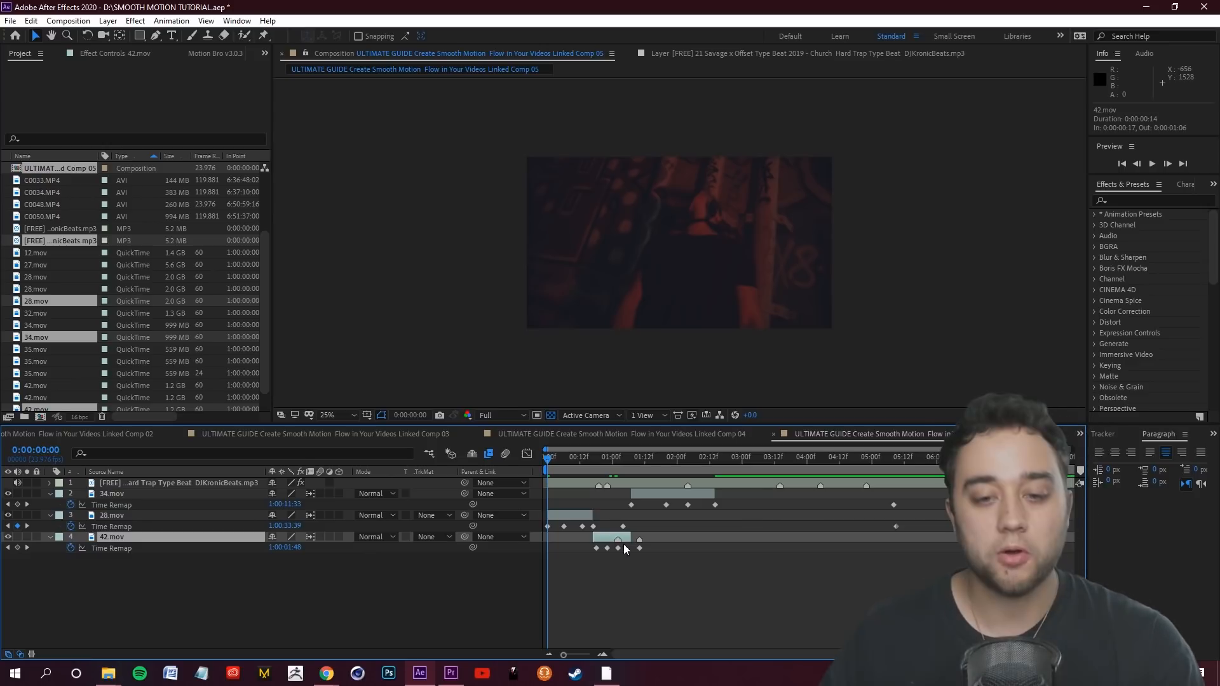
pyautogui.moveTo(658, 552); pyautogui.dragTo(572, 548)
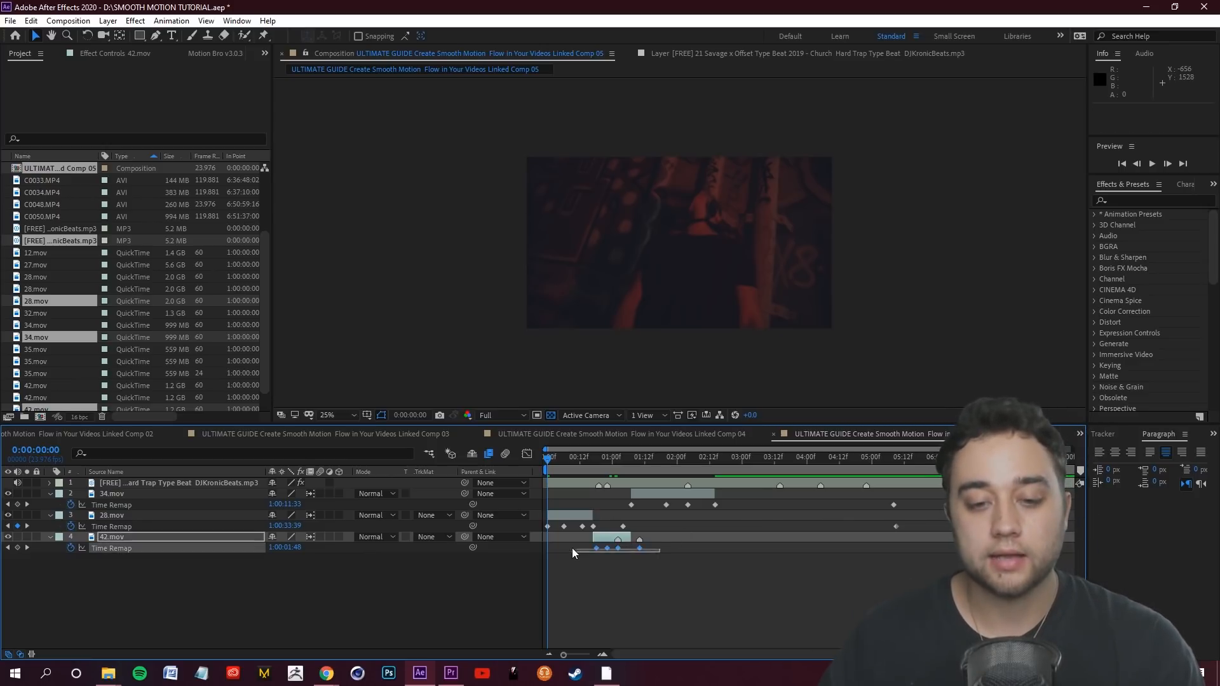
pyautogui.rightClick(596, 550)
pyautogui.moveTo(644, 545)
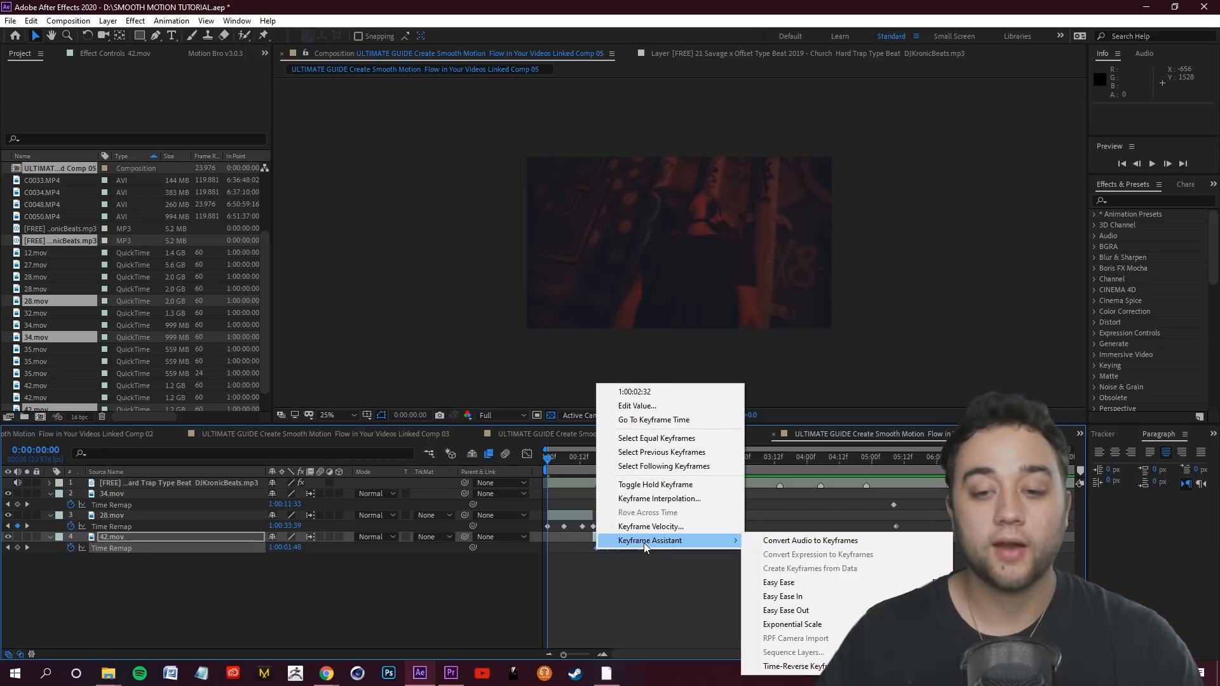
pyautogui.click(810, 583)
# Step: Apply Easy Ease to the first four Time Remap keyframes of 28.mov
pyautogui.moveTo(601, 524); pyautogui.dragTo(536, 527)
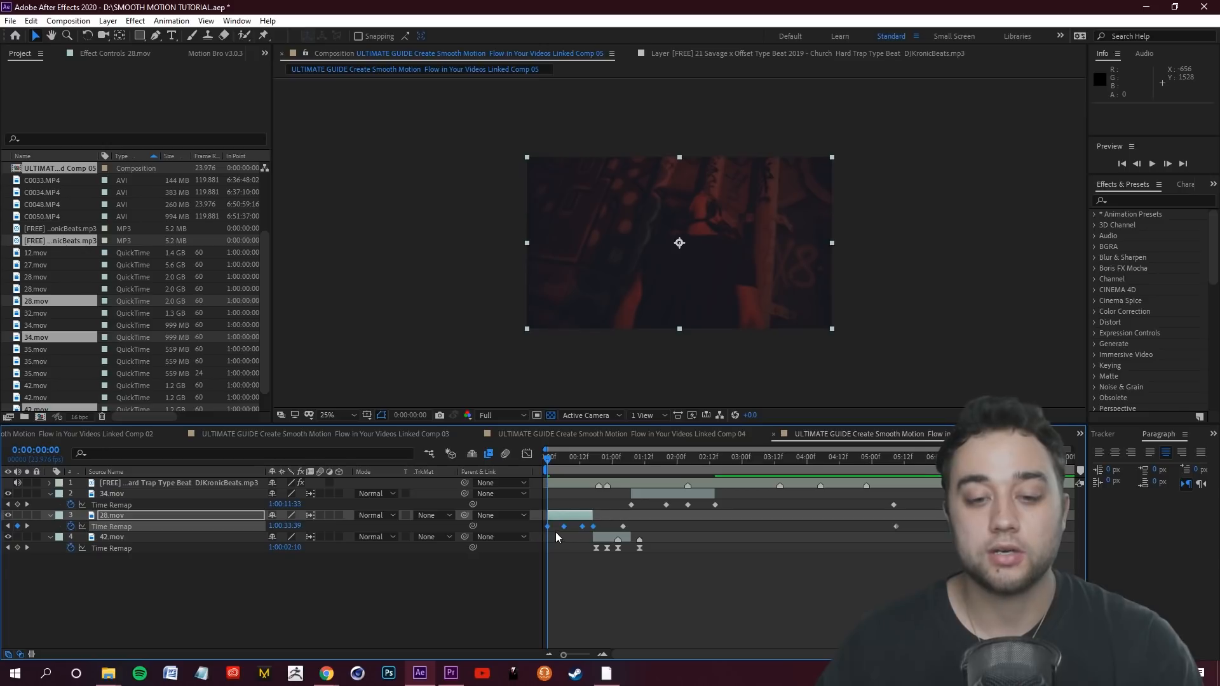
pyautogui.rightClick(564, 527)
pyautogui.moveTo(620, 519)
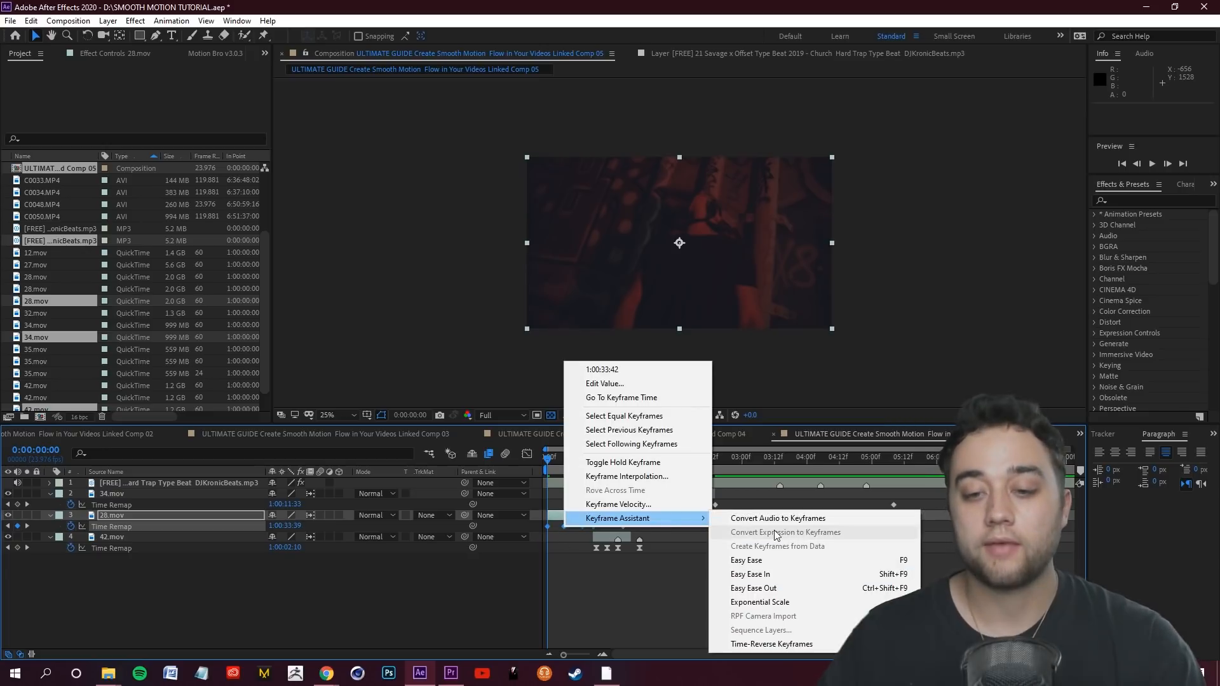
pyautogui.click(778, 564)
# Step: Apply Easy Ease to the first four Time Remap keyframes of 34.mov
pyautogui.moveTo(729, 506); pyautogui.dragTo(623, 506)
pyautogui.rightClick(630, 506)
pyautogui.moveTo(684, 499)
pyautogui.click(836, 538)
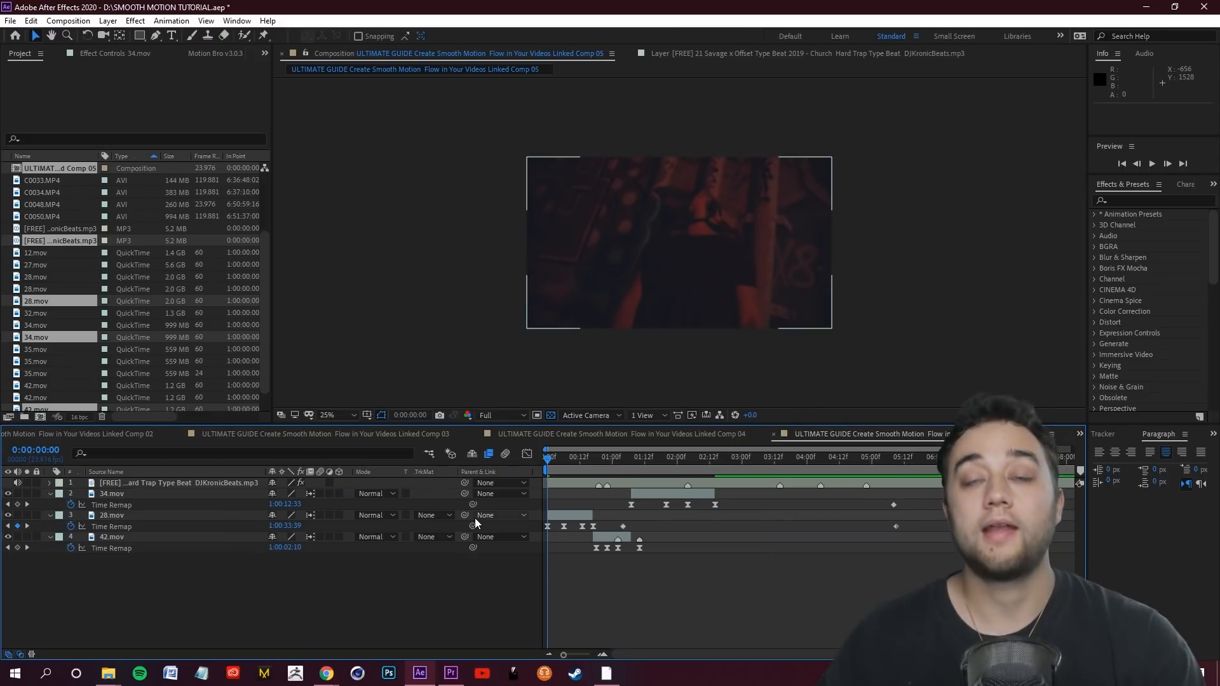
# Step: Open the Graph Editor and examine the eased Time Remap curves of 34.mov, 28.mov and 42.mov
pyautogui.click(531, 455)
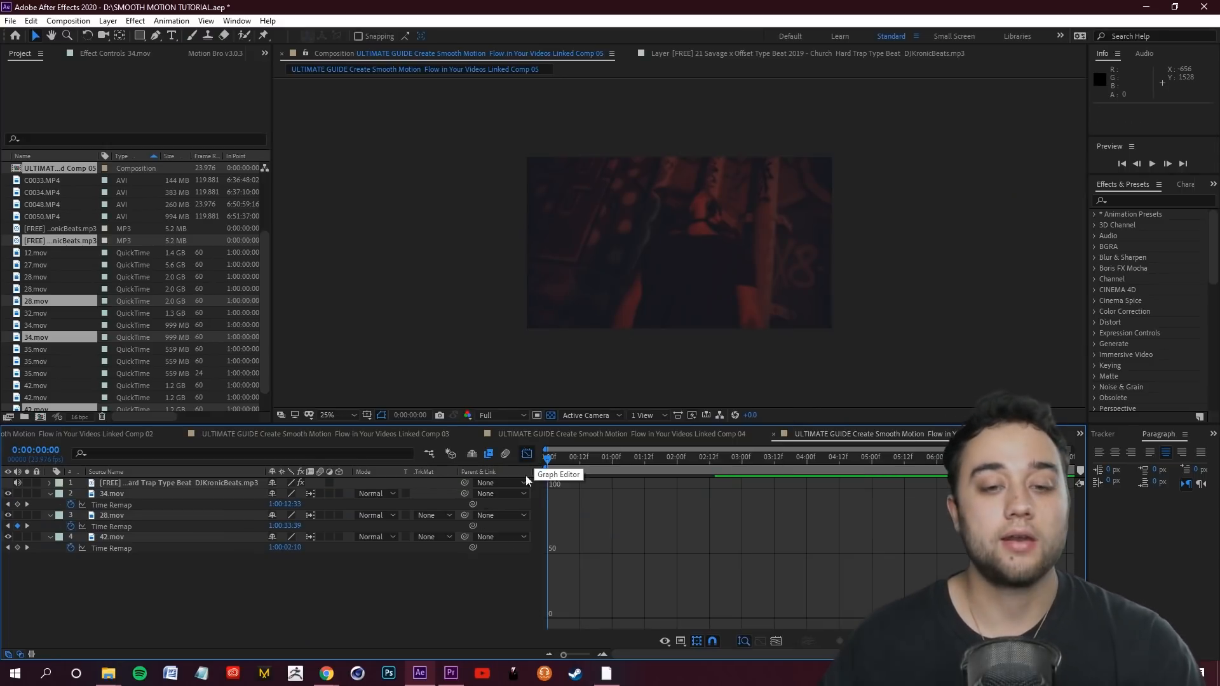
pyautogui.click(121, 493)
pyautogui.click(122, 515)
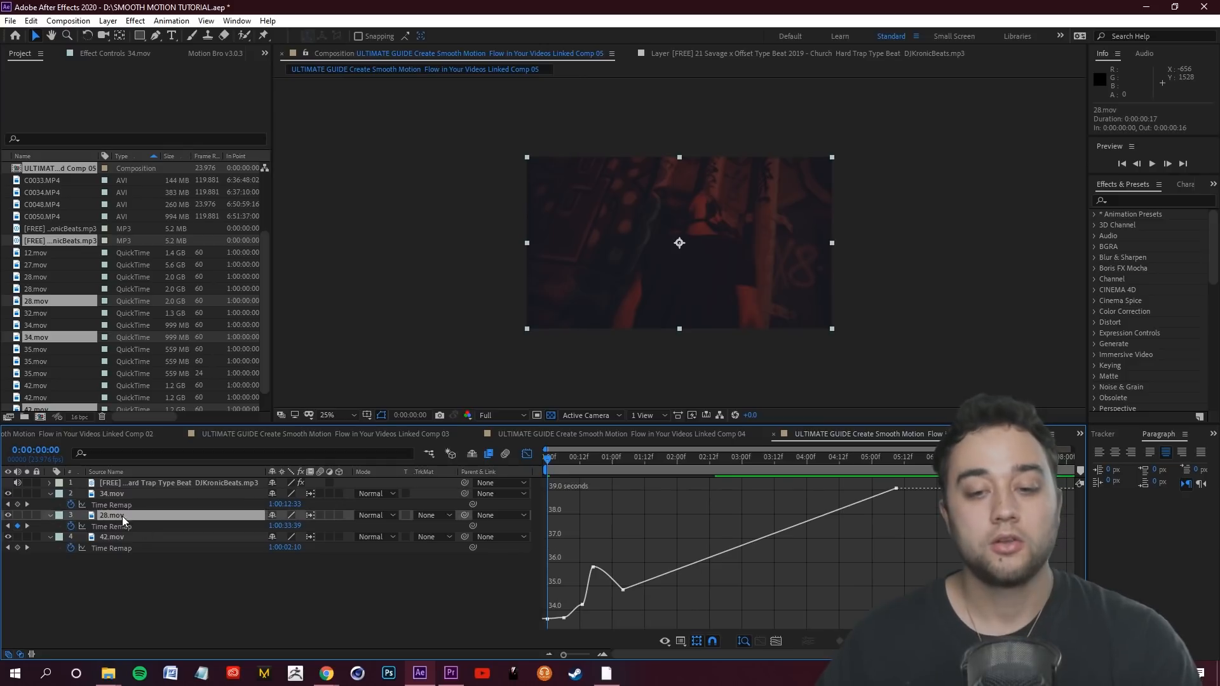
pyautogui.click(127, 537)
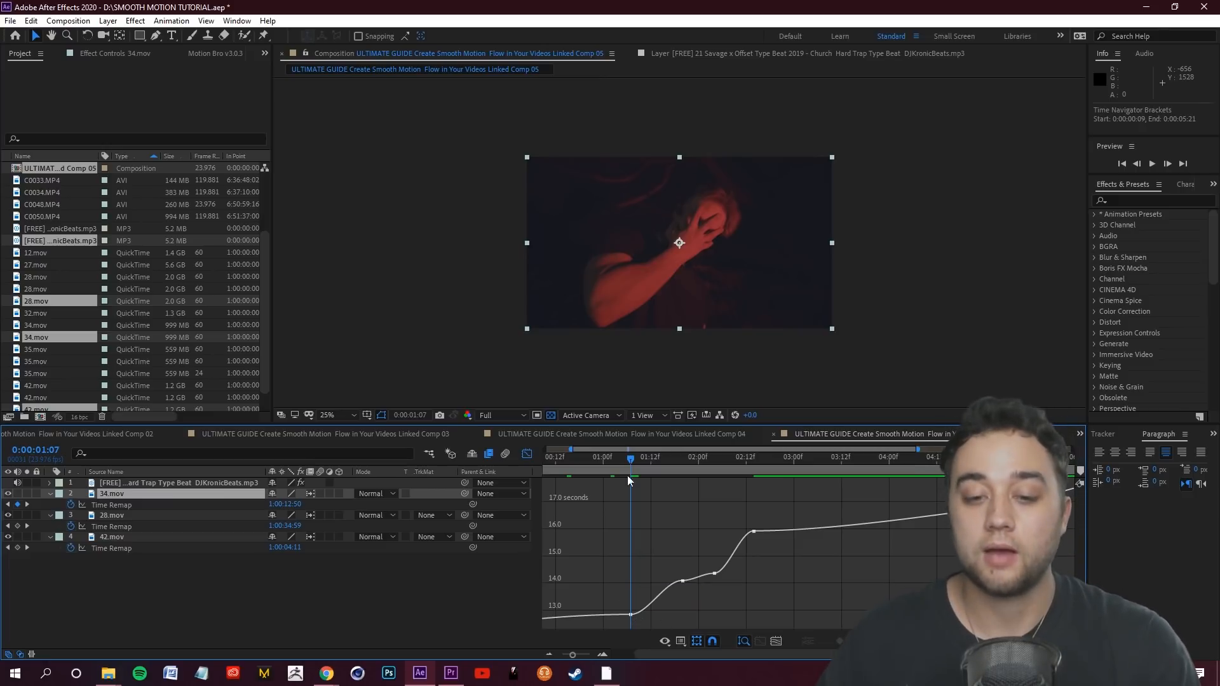
# Step: Raise the outgoing handle of 34.mov's Time Remap keyframe at 0:00:01:20 in the value graph, and preview the smoother ramp
pyautogui.moveTo(643, 463); pyautogui.dragTo(683, 464)
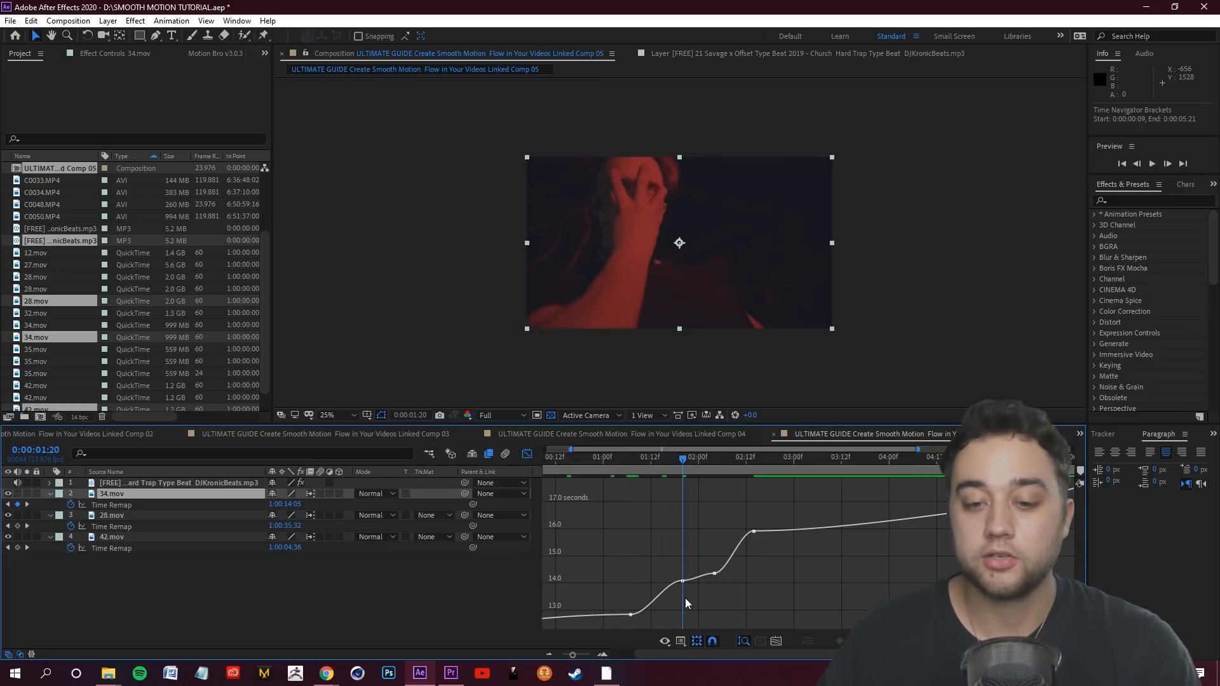
pyautogui.click(682, 581)
pyautogui.scroll(2, 674, 597)
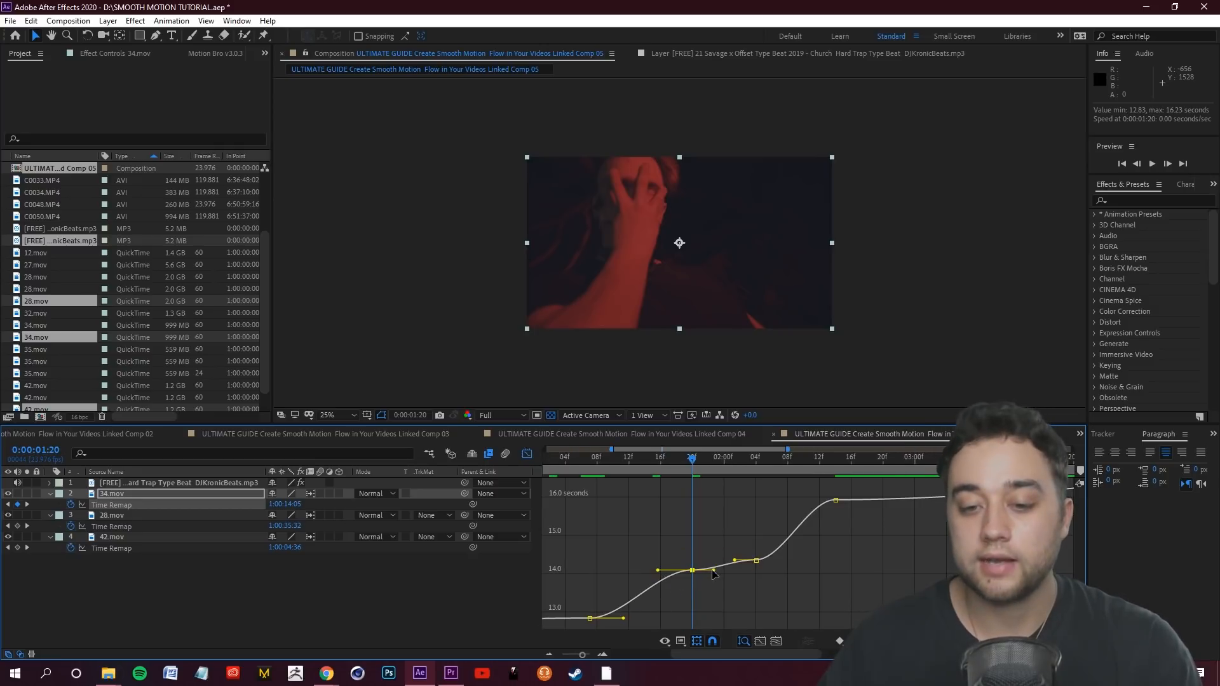
pyautogui.moveTo(660, 538); pyautogui.dragTo(657, 570)
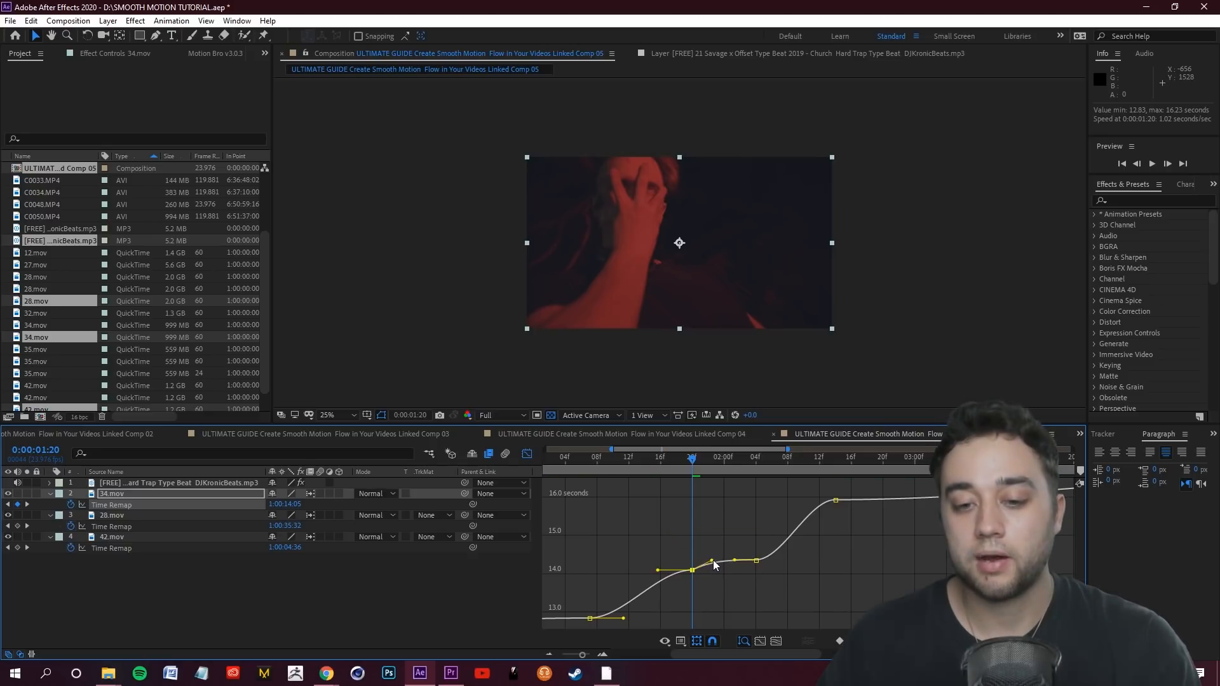
pyautogui.moveTo(647, 478); pyautogui.dragTo(643, 499)
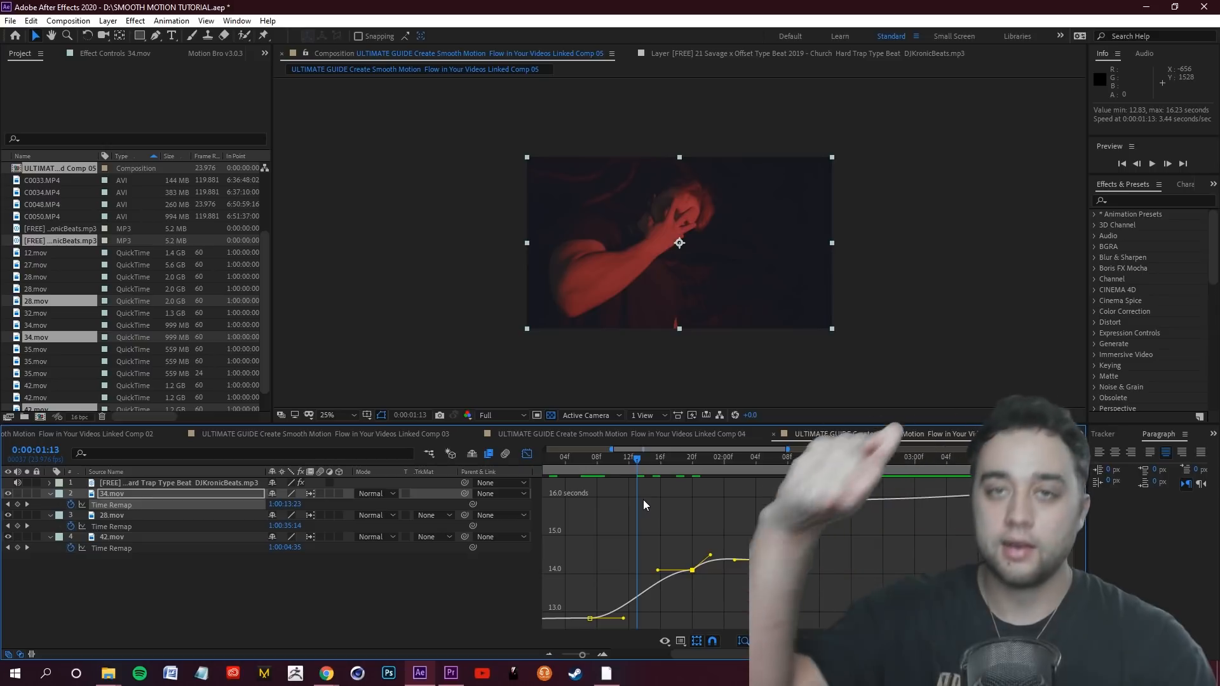
pyautogui.press('space')
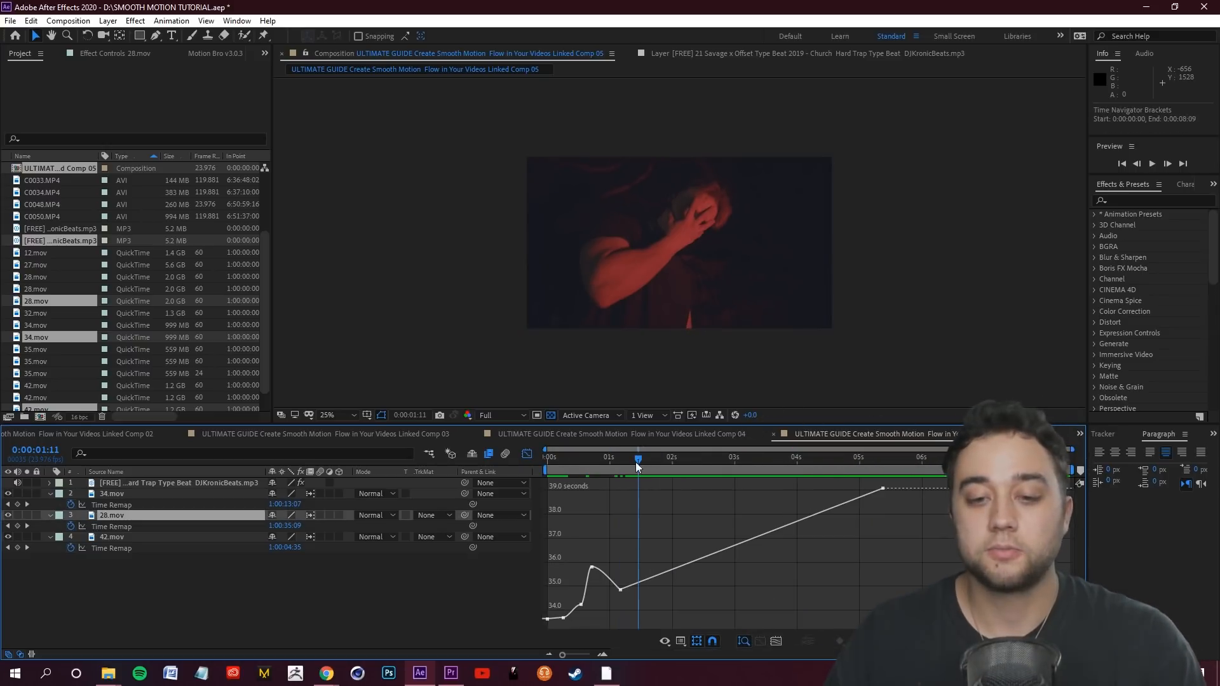
# Step: Deselect the layers, close the Graph Editor and save the project
pyautogui.moveTo(638, 459); pyautogui.dragTo(626, 460)
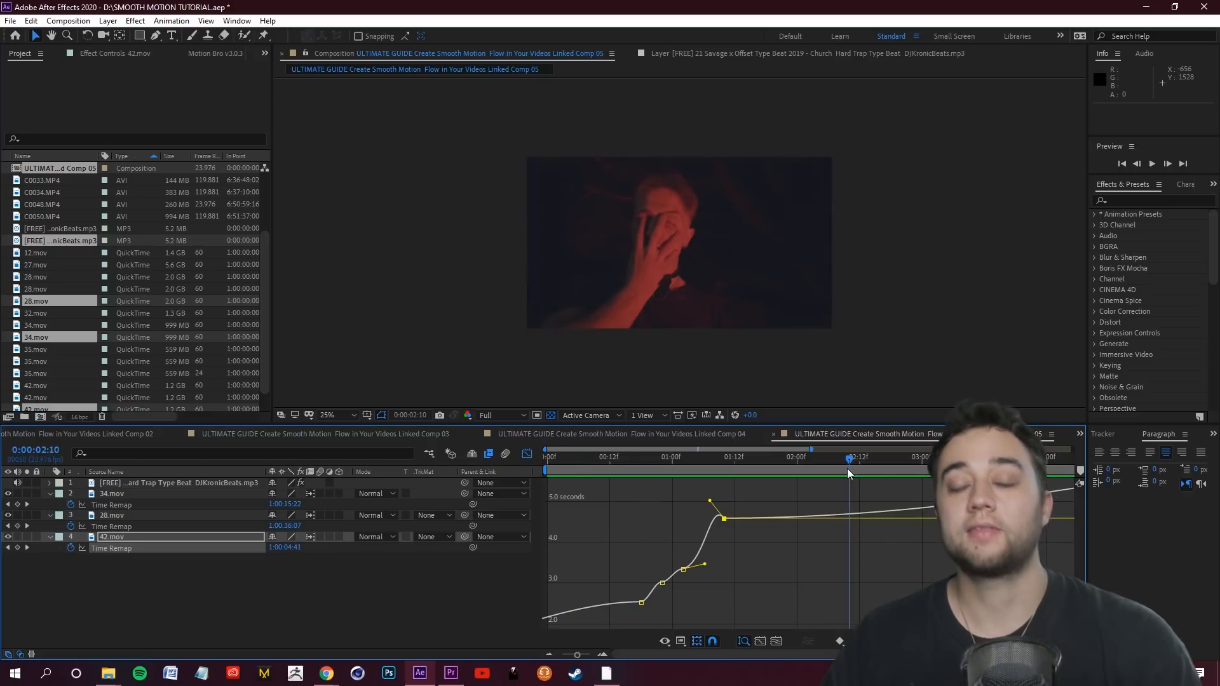
pyautogui.click(311, 627)
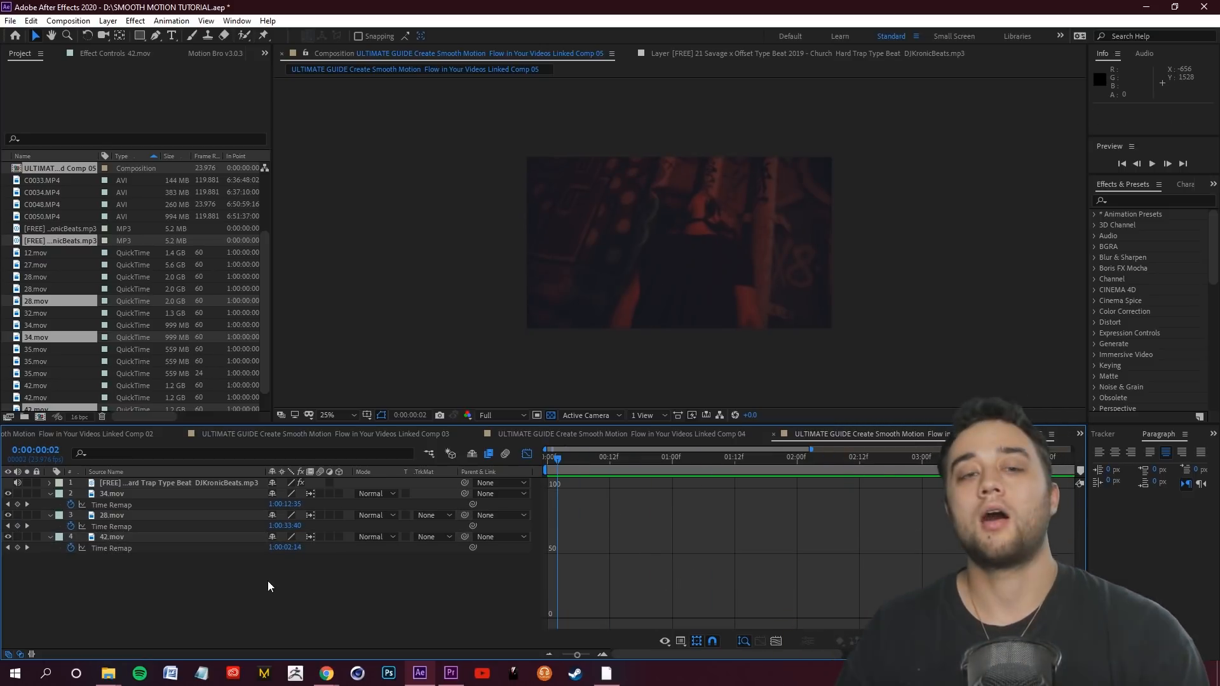
pyautogui.scroll(-1, 657, 554)
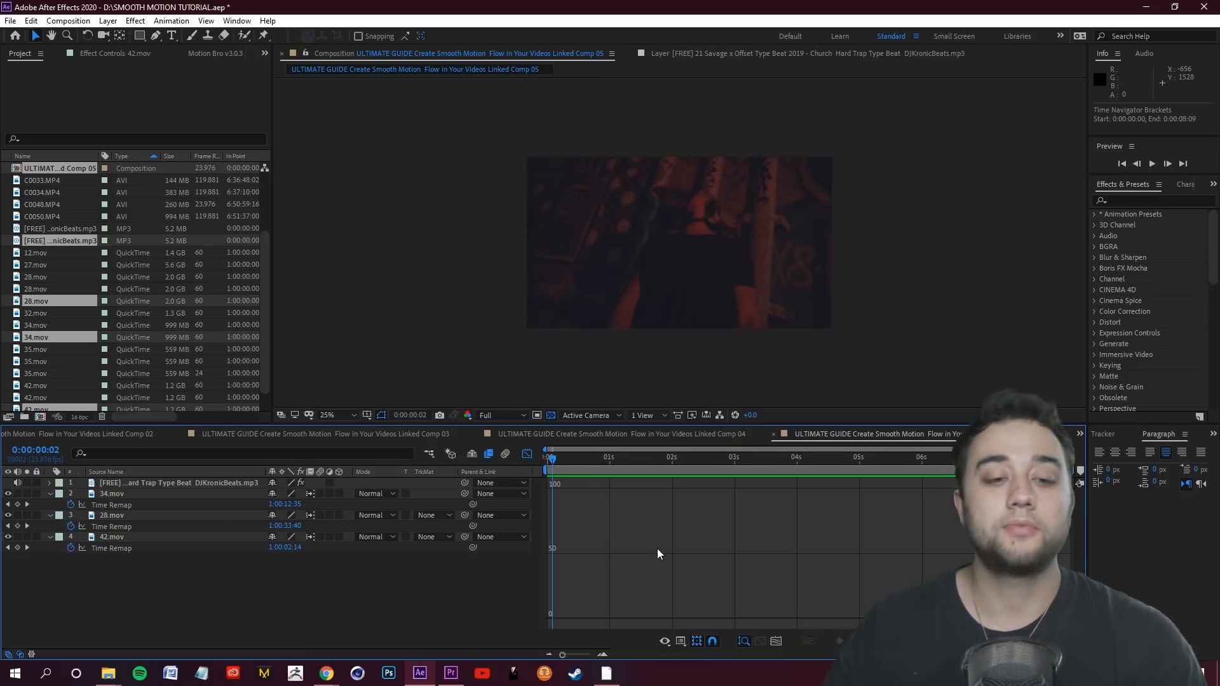
pyautogui.click(526, 454)
pyautogui.click(11, 20)
pyautogui.click(49, 138)
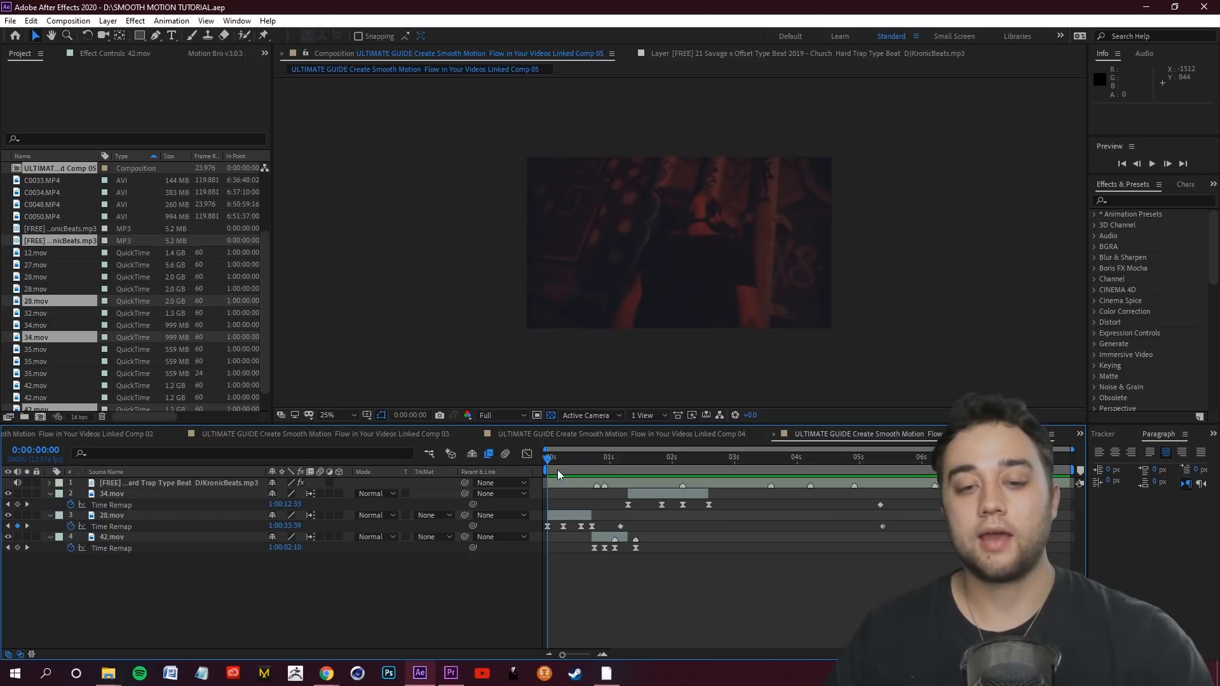
# Step: Switch to Premiere Pro and use Render Selection on the linked After Effects composition clip on track V3
pyautogui.click(450, 673)
pyautogui.hotkey('ctrl', 's')
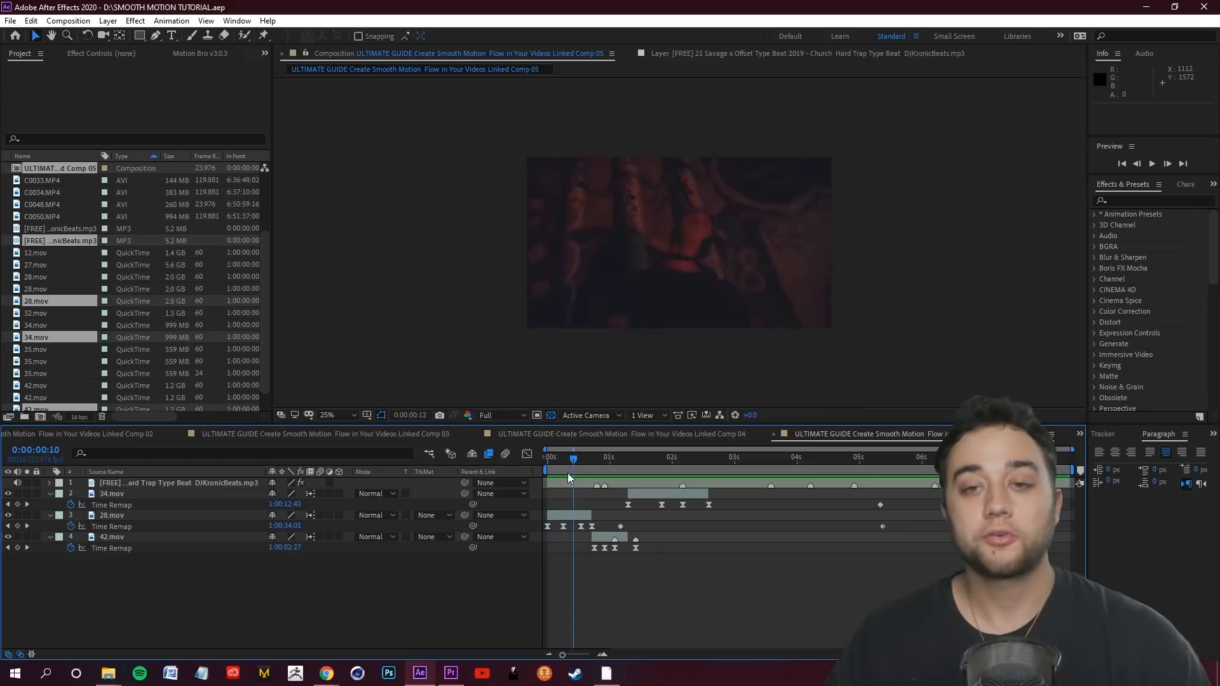
pyautogui.press('Home')
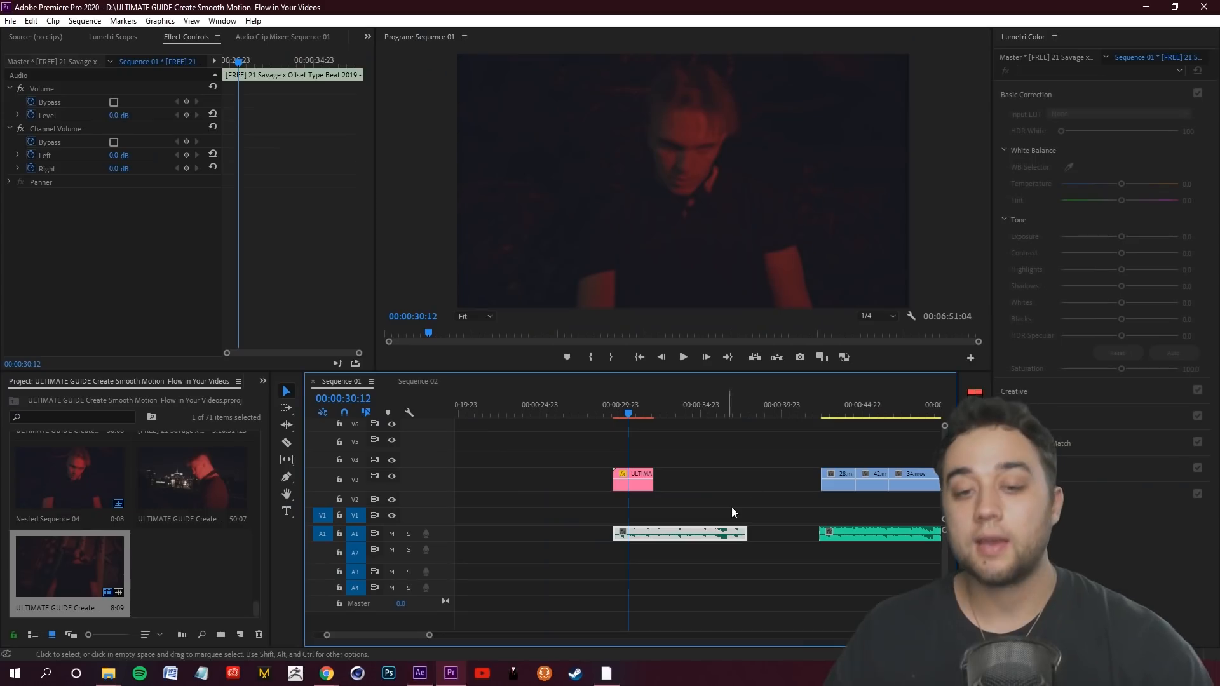
pyautogui.click(740, 450)
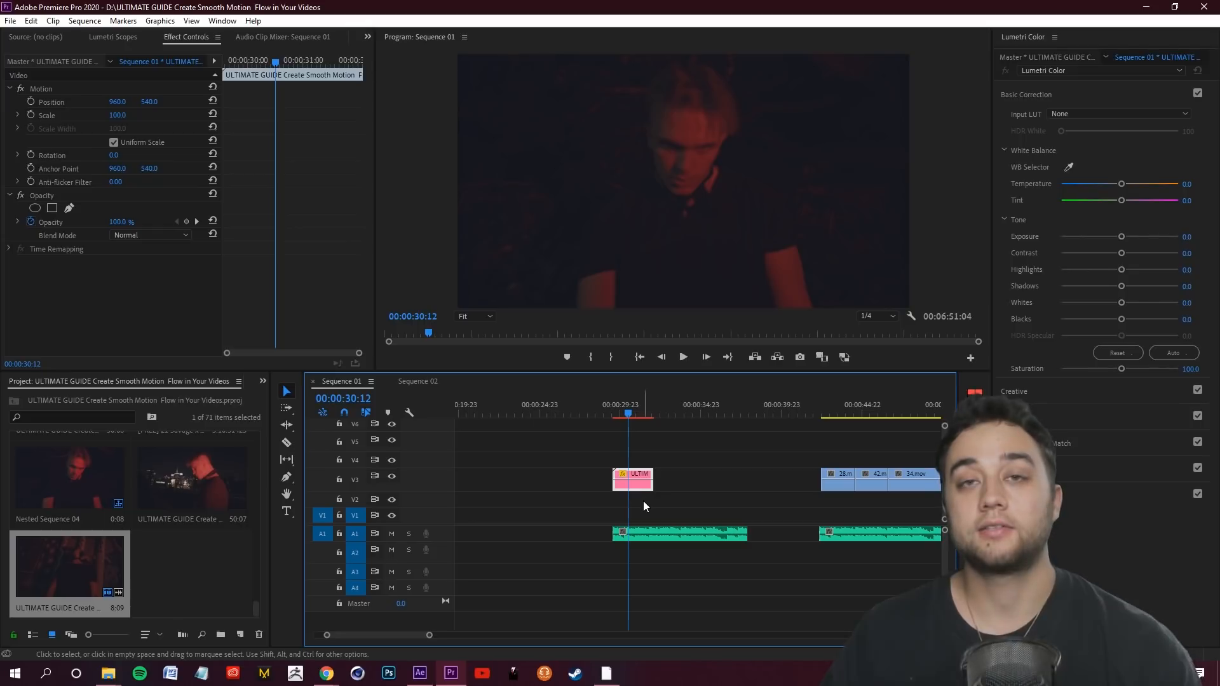
pyautogui.click(91, 21)
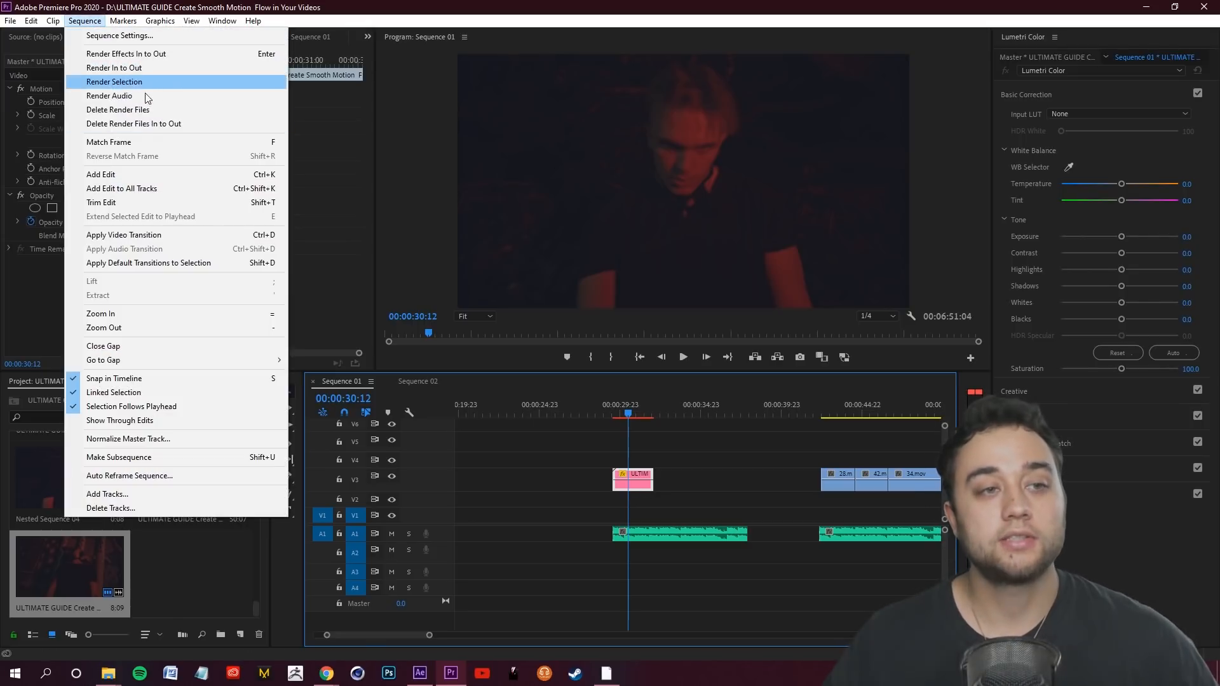
pyautogui.click(104, 83)
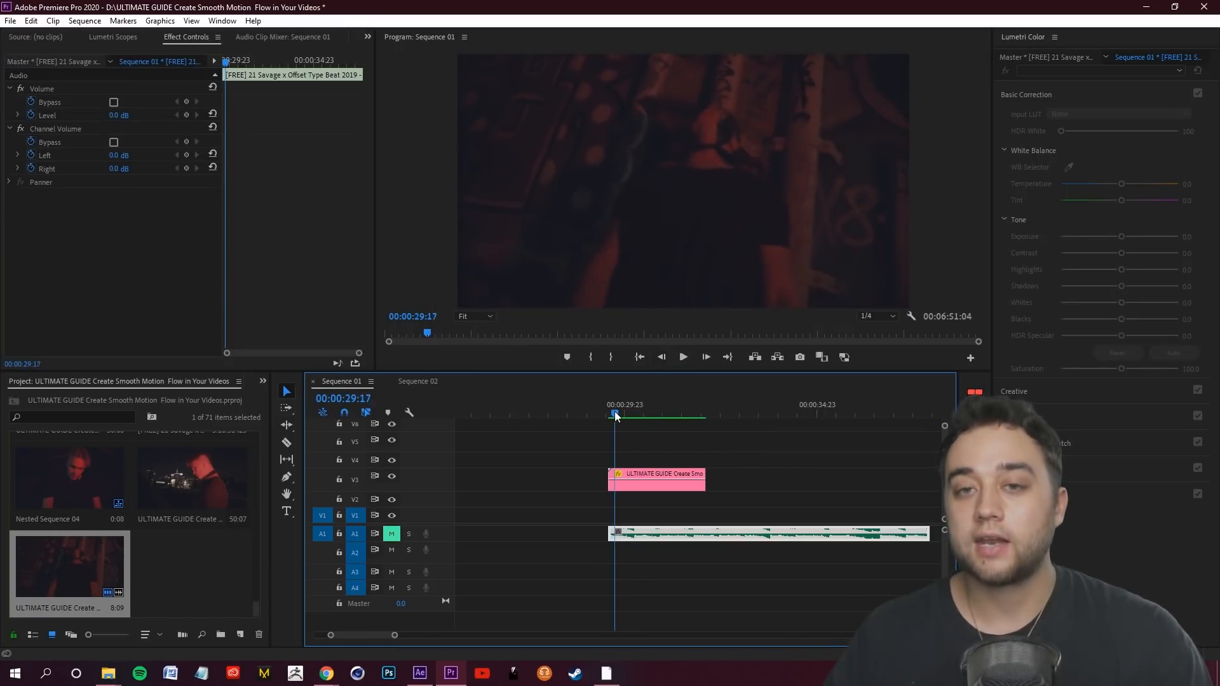
# Step: Scrub the rendered clip in Sequence 01 to 00:00:30:02 and enlarge the timeline view around it
pyautogui.moveTo(614, 415); pyautogui.dragTo(683, 419)
pyautogui.press('=')
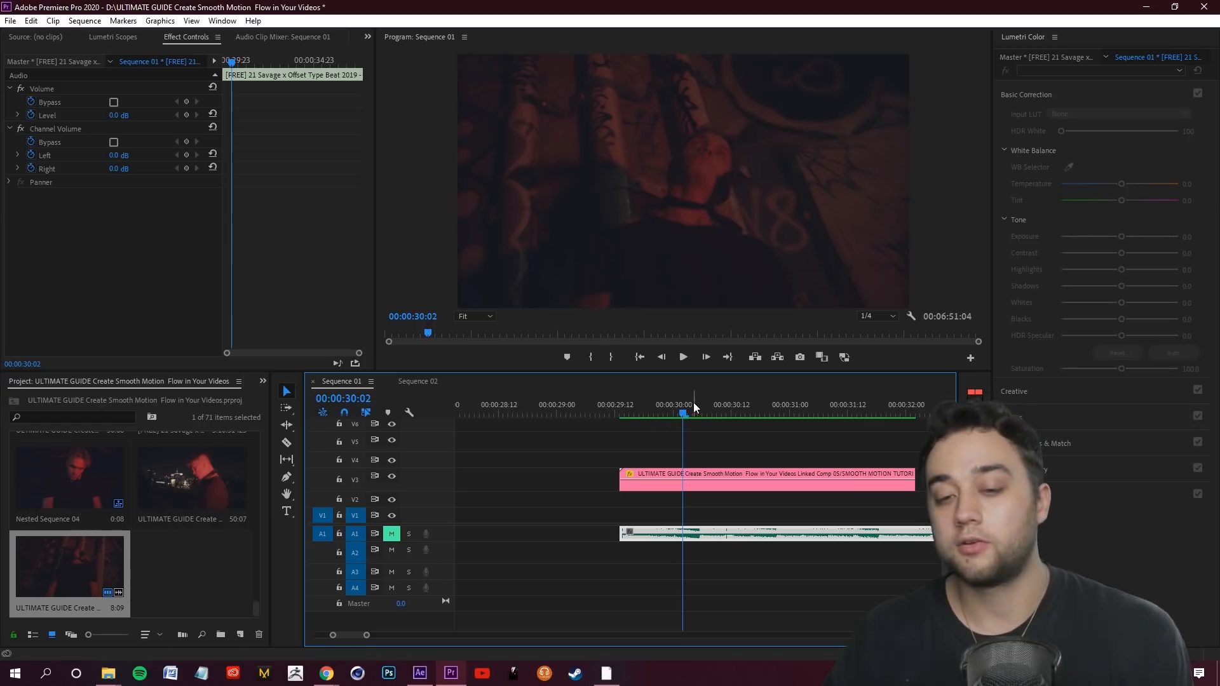
# Step: Find the change of shot in the linked composition clip on V3 and split the clip at 00:00:30:06
pyautogui.moveTo(684, 417); pyautogui.dragTo(695, 418)
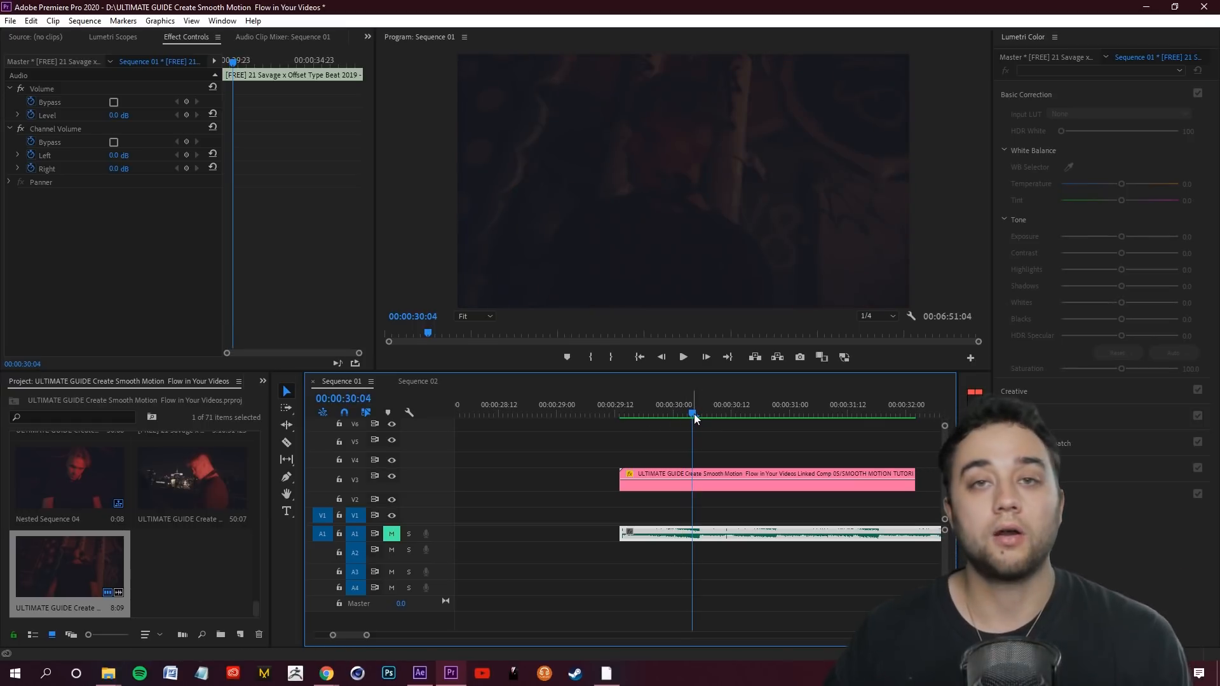
pyautogui.moveTo(695, 417)
pyautogui.mouseDown()
pyautogui.moveTo(715, 413)
pyautogui.moveTo(666, 417)
pyautogui.moveTo(766, 429)
pyautogui.moveTo(683, 429)
pyautogui.moveTo(716, 433)
pyautogui.moveTo(696, 436)
pyautogui.moveTo(706, 414)
pyautogui.mouseUp()
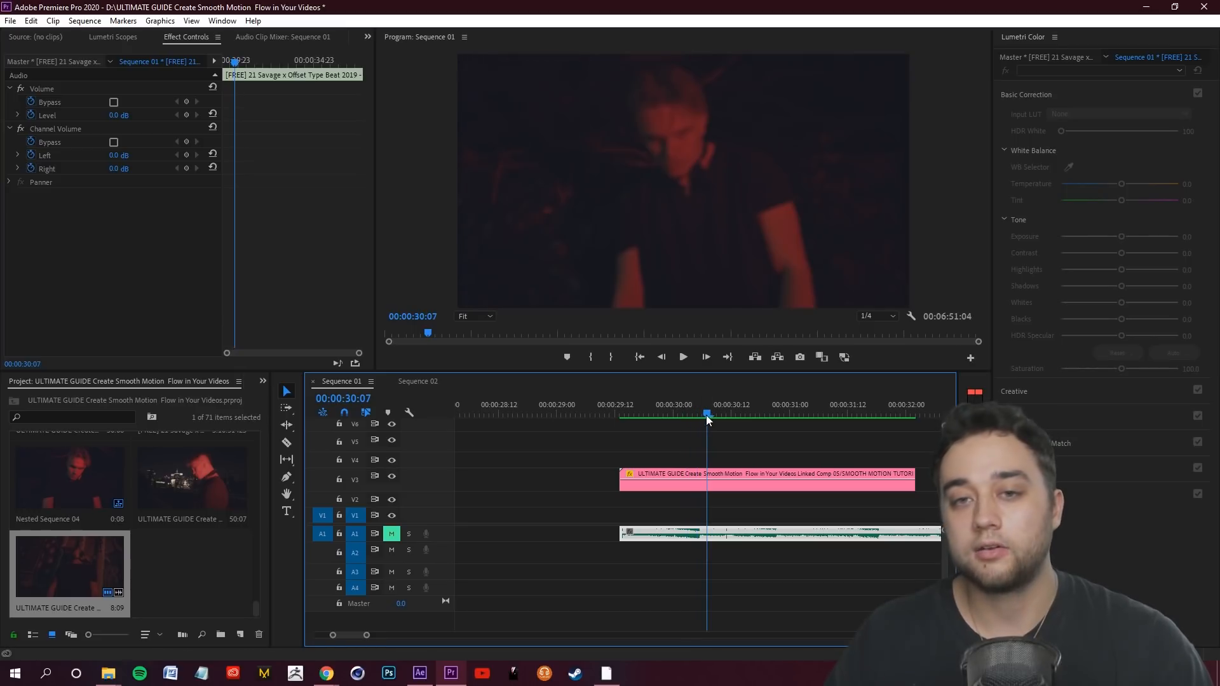
pyautogui.press('=')
pyautogui.press('Left')
pyautogui.press('Left')
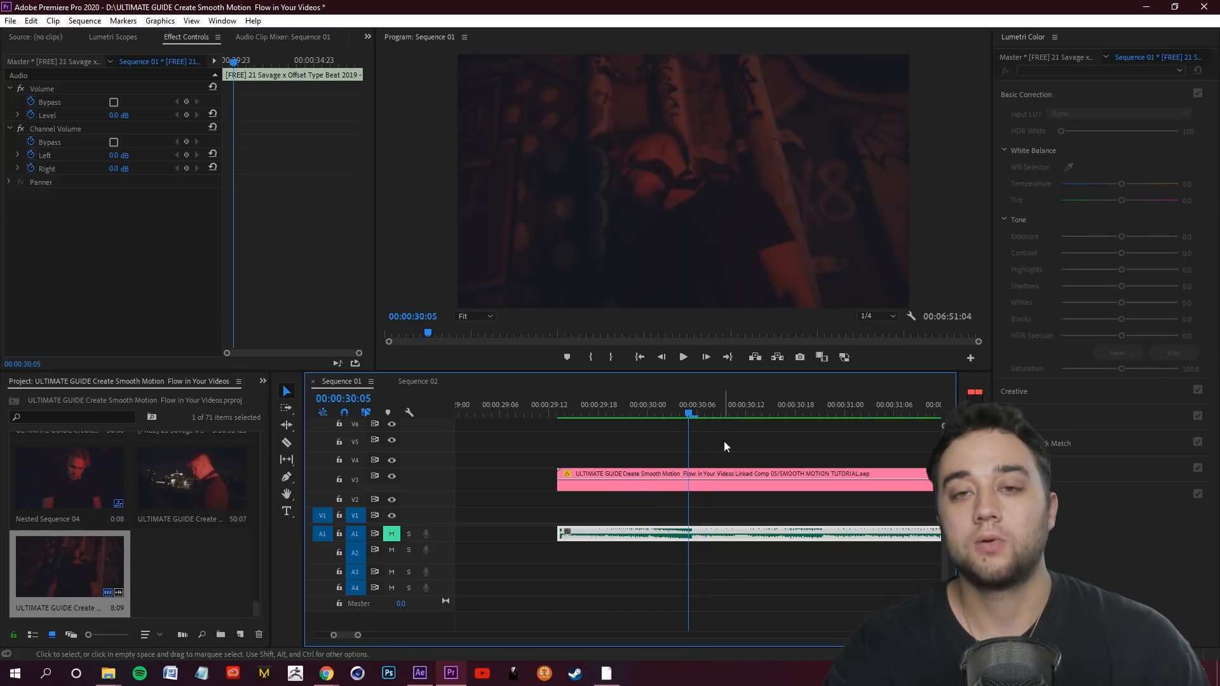
pyautogui.press('Right')
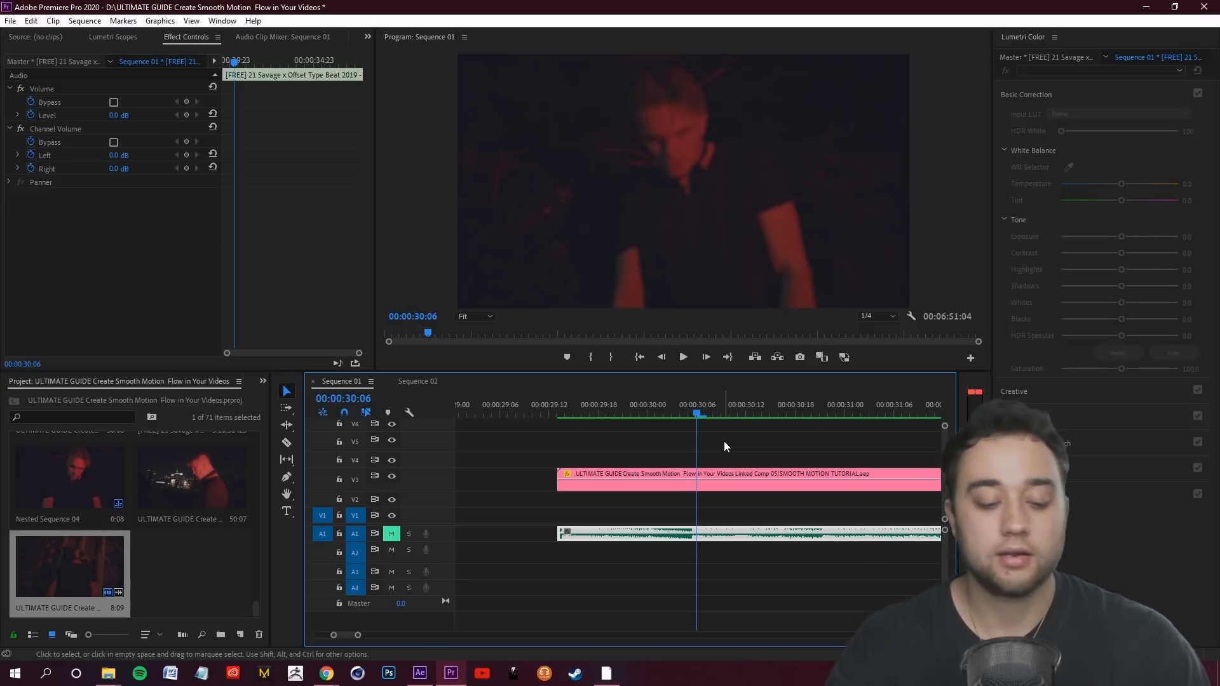
pyautogui.hotkey('ctrl', 'k')
pyautogui.click(725, 472)
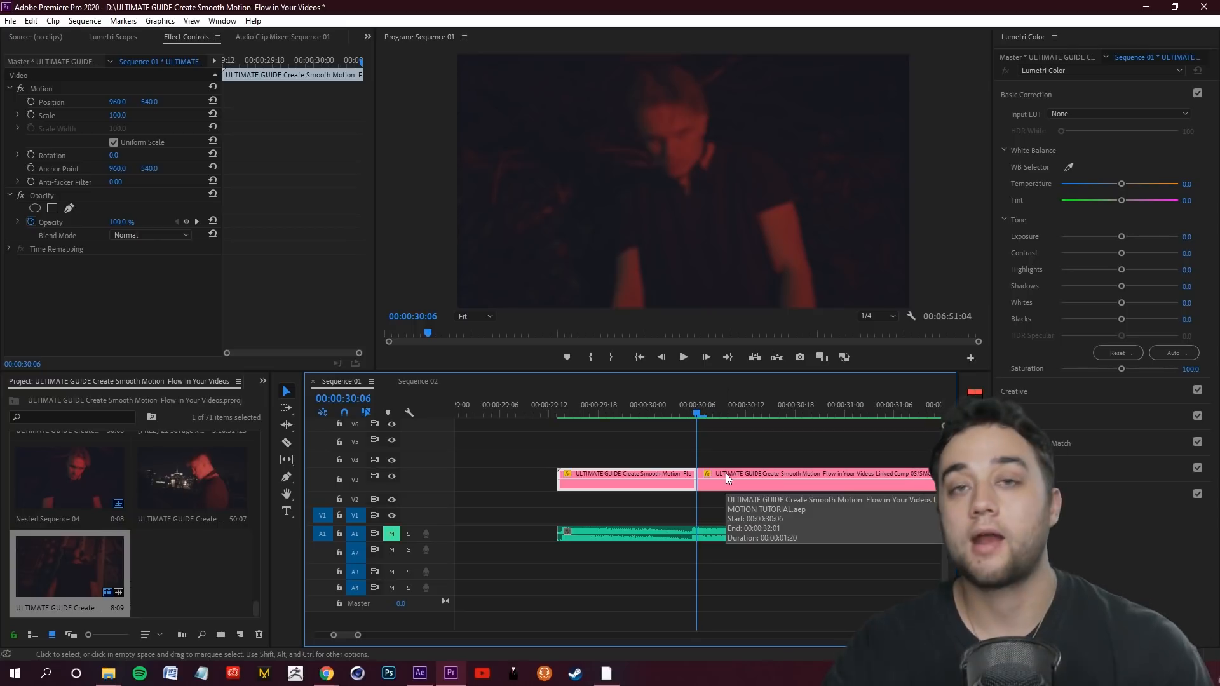
# Step: Split the linked composition clip two frames before the shot change, at 00:00:30:04
pyautogui.press('Left')
pyautogui.press('Left')
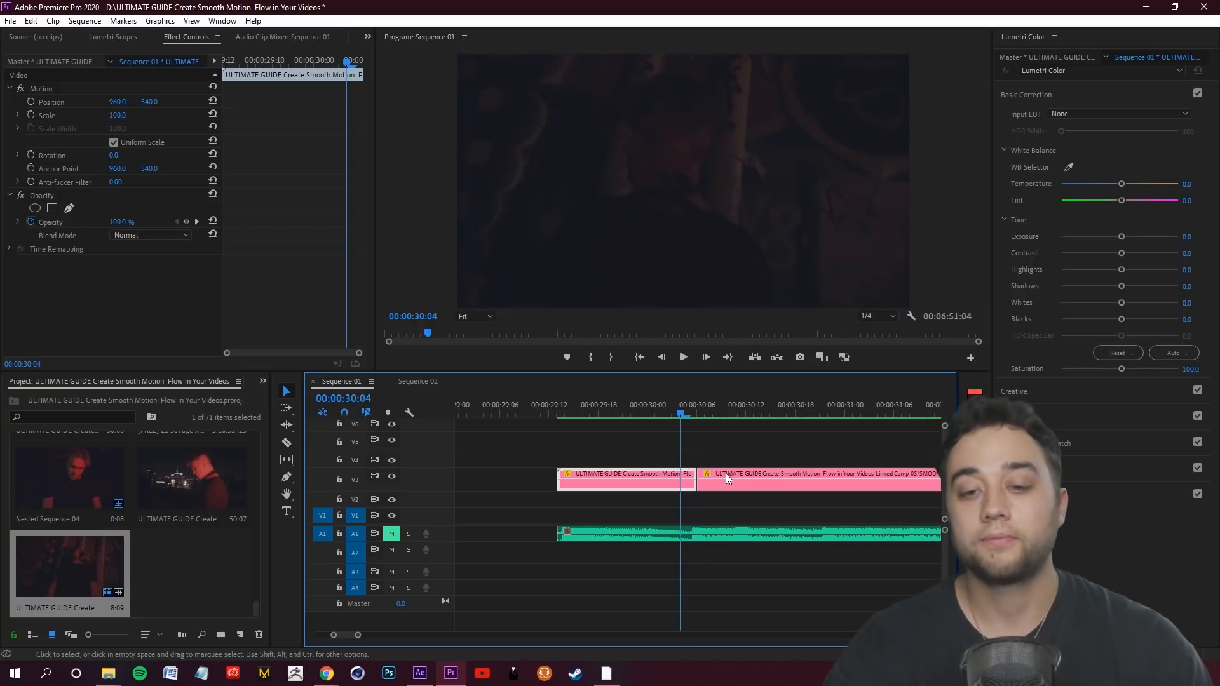
pyautogui.scroll(3, 665, 466)
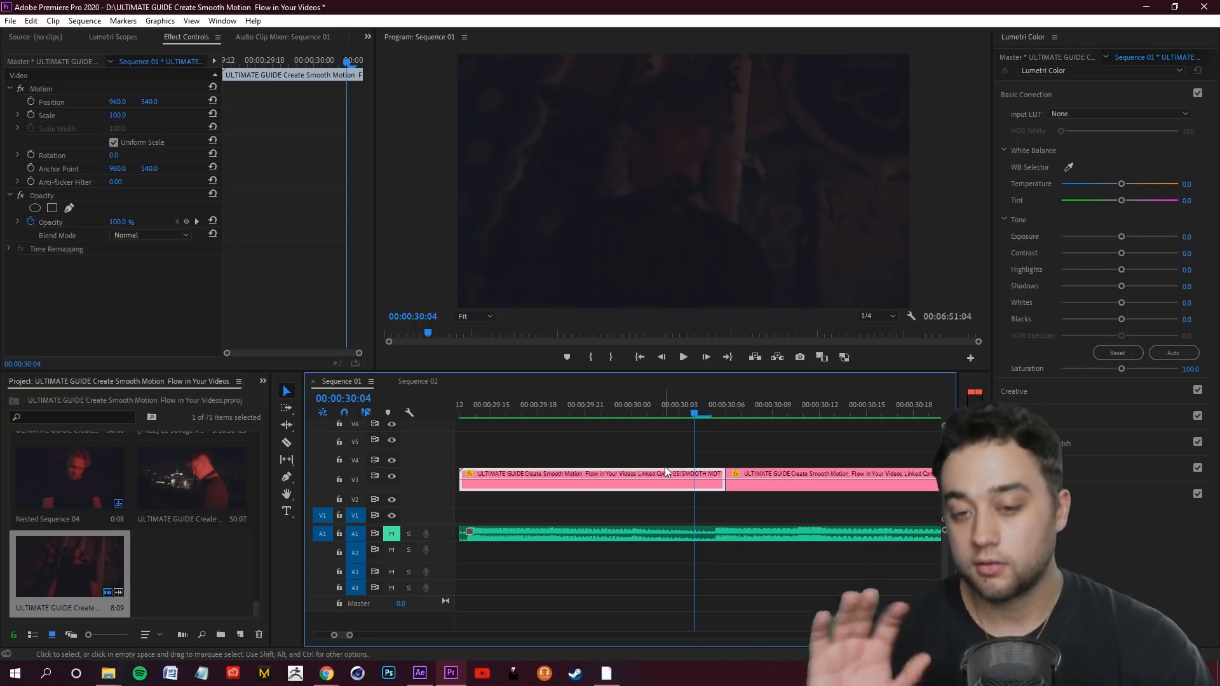
pyautogui.hotkey('ctrl', 'k')
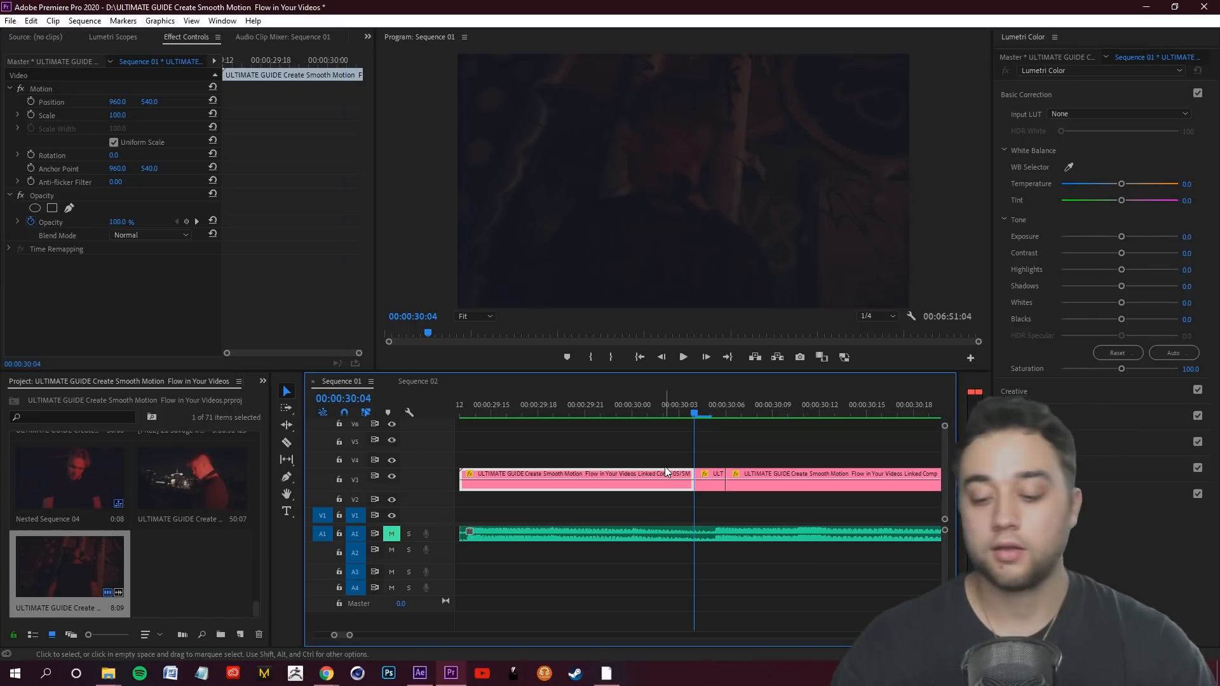
# Step: Split the linked composition clip two frames after the shot change, at 00:00:30:08
pyautogui.press('d')
pyautogui.press('Right')
pyautogui.press('Right')
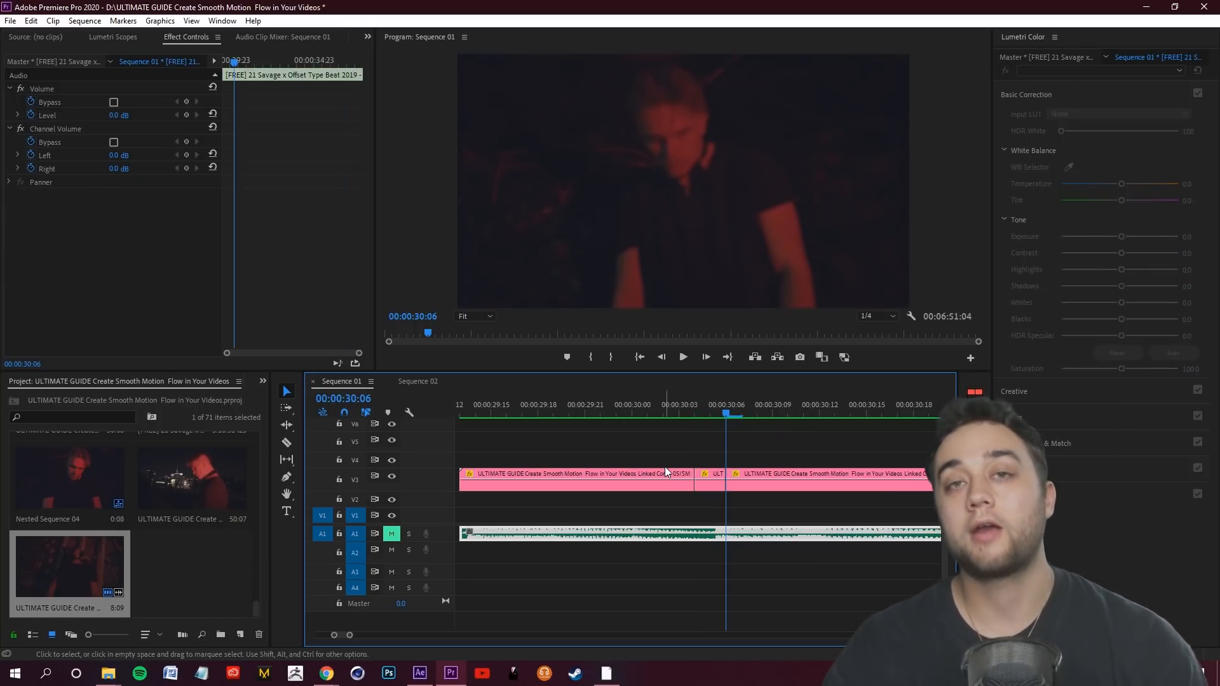
pyautogui.press('Right')
pyautogui.press('Right')
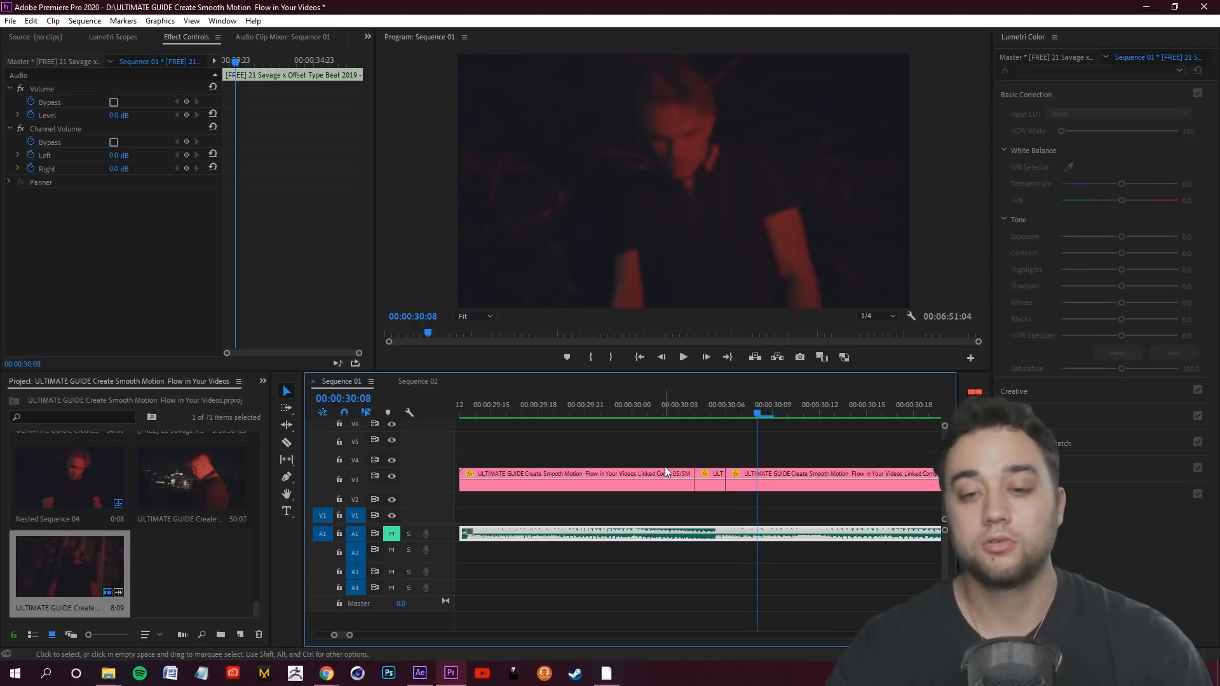
pyautogui.click(797, 487)
pyautogui.hotkey('ctrl', 'k')
pyautogui.press('d')
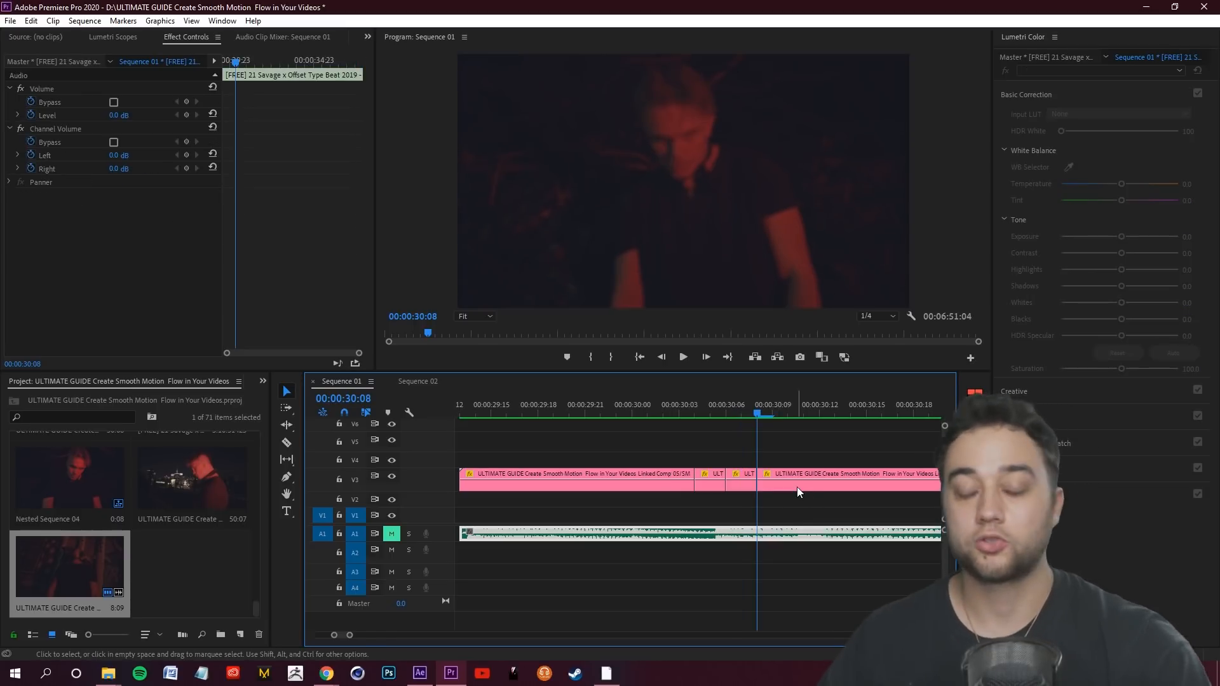
# Step: Nest the two short clips between 00:00:30:04 and 00:00:30:08 on V3 under the default name Nested Sequence 07
pyautogui.moveTo(709, 443); pyautogui.dragTo(729, 479)
pyautogui.moveTo(747, 414); pyautogui.dragTo(743, 485)
pyautogui.rightClick(744, 486)
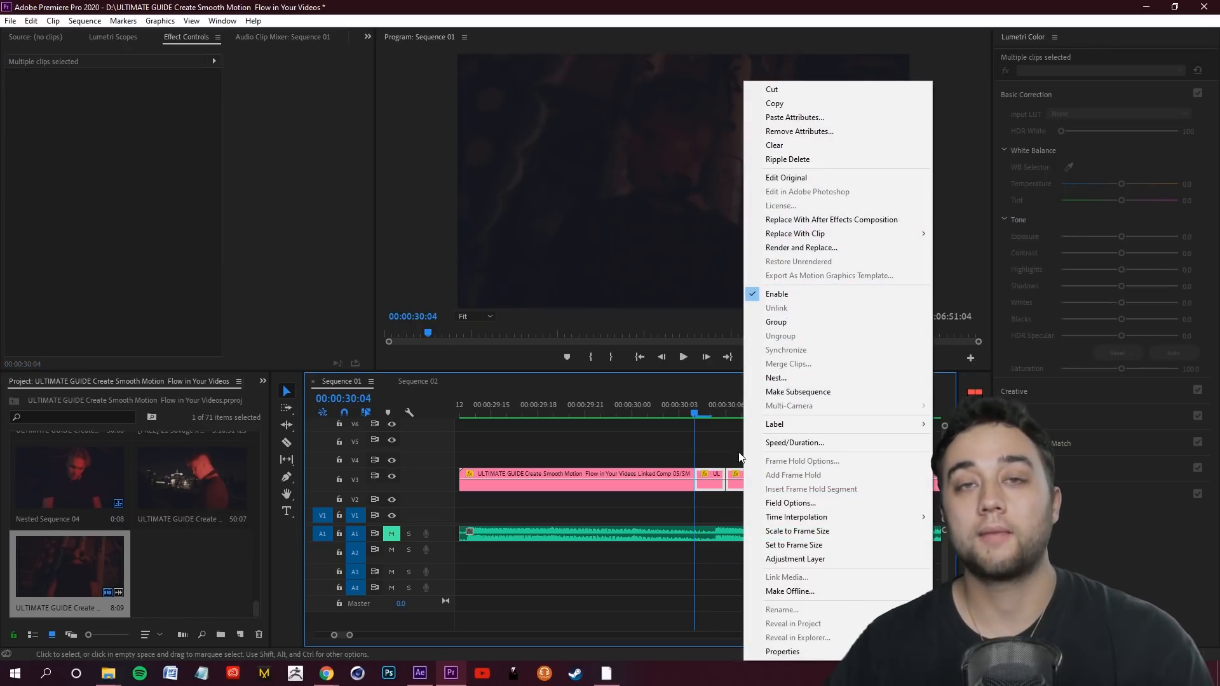
pyautogui.click(776, 378)
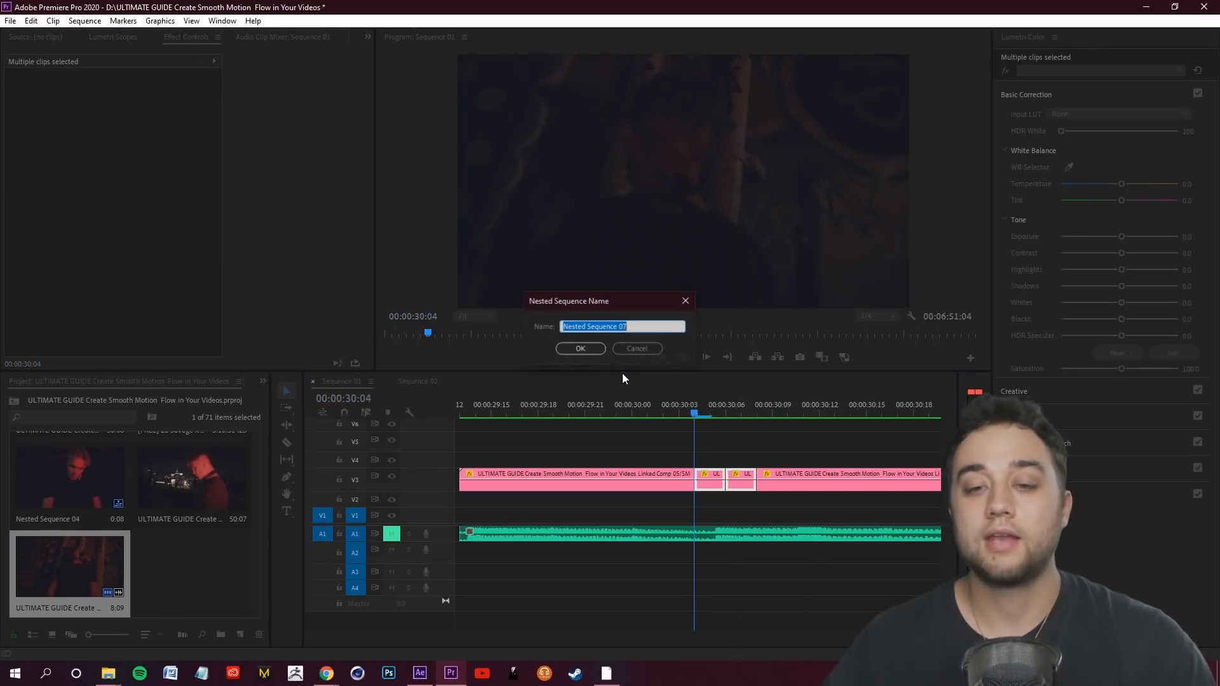
pyautogui.click(578, 349)
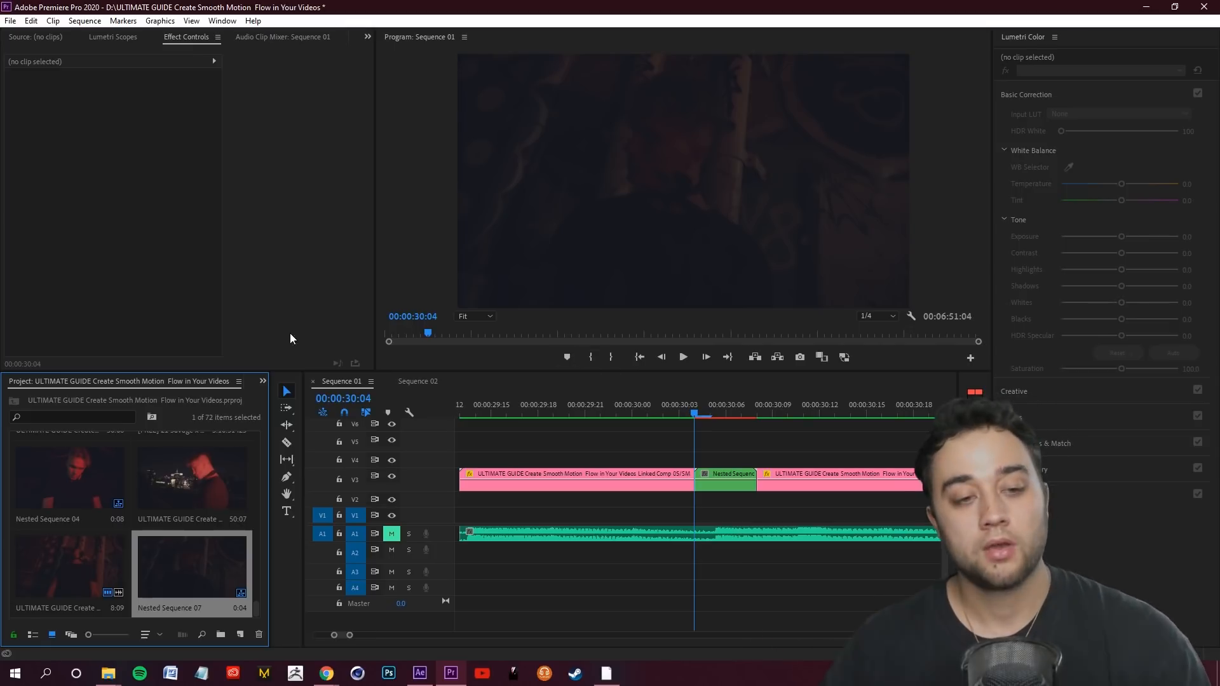
# Step: Open the effects library and search it for "directional"
pyautogui.click(262, 381)
pyautogui.click(303, 455)
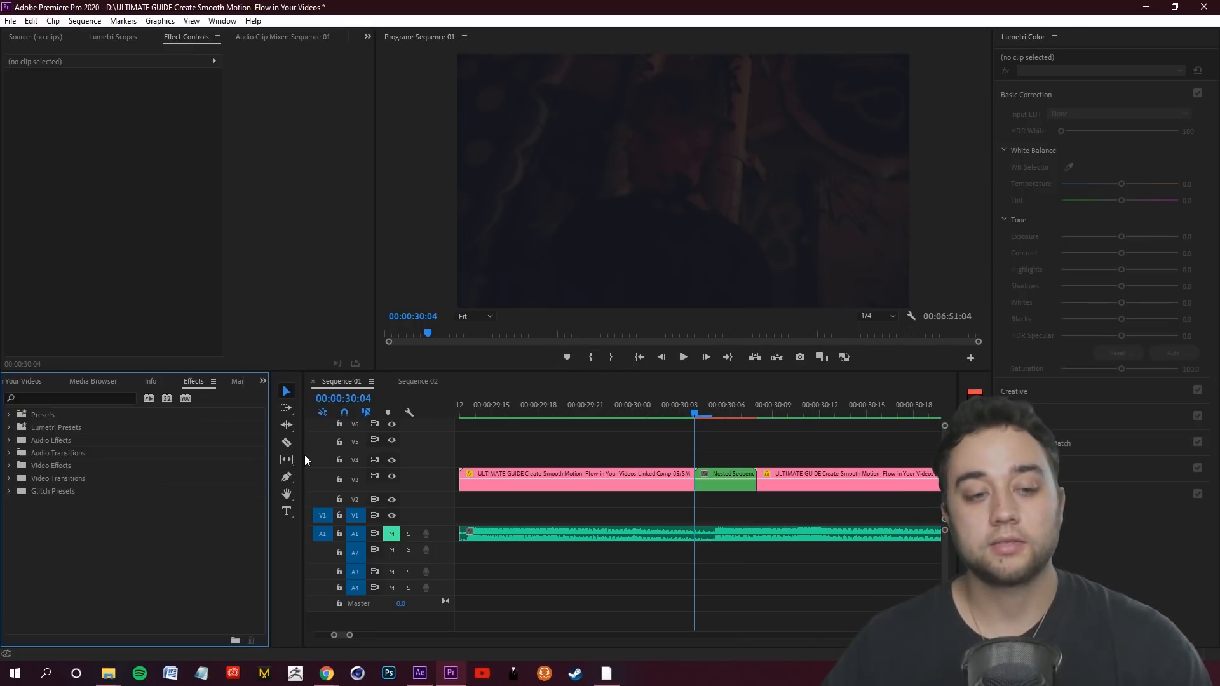
pyautogui.click(65, 398)
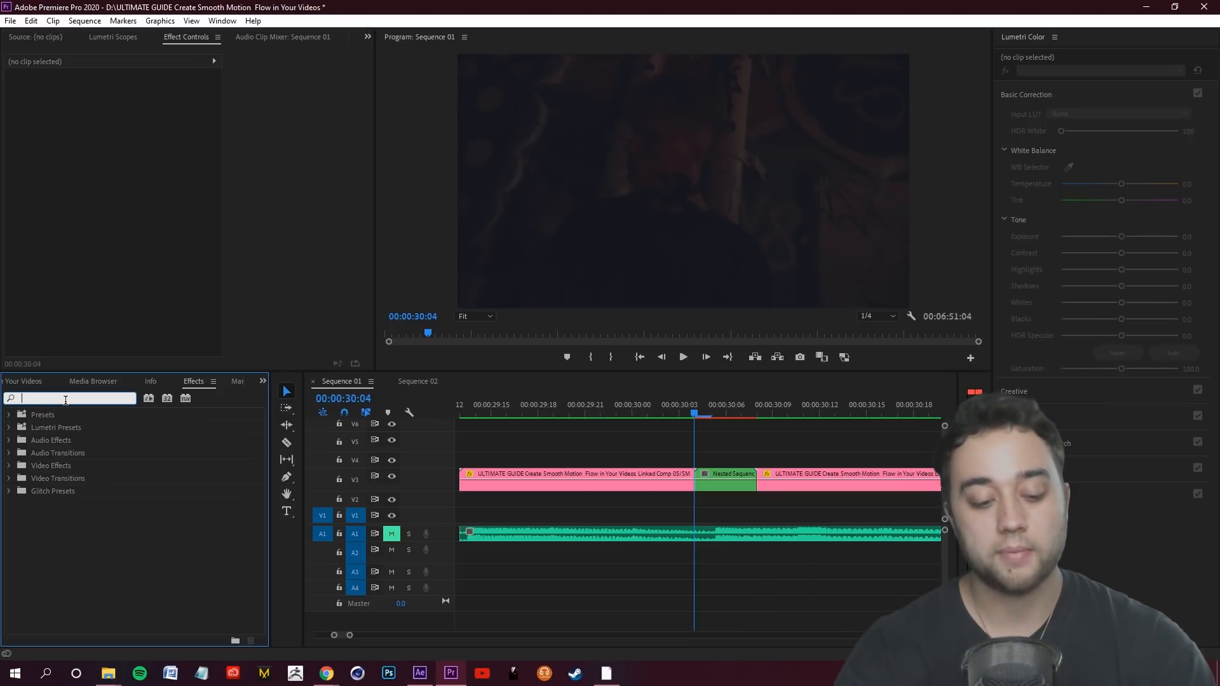
pyautogui.write('directional')
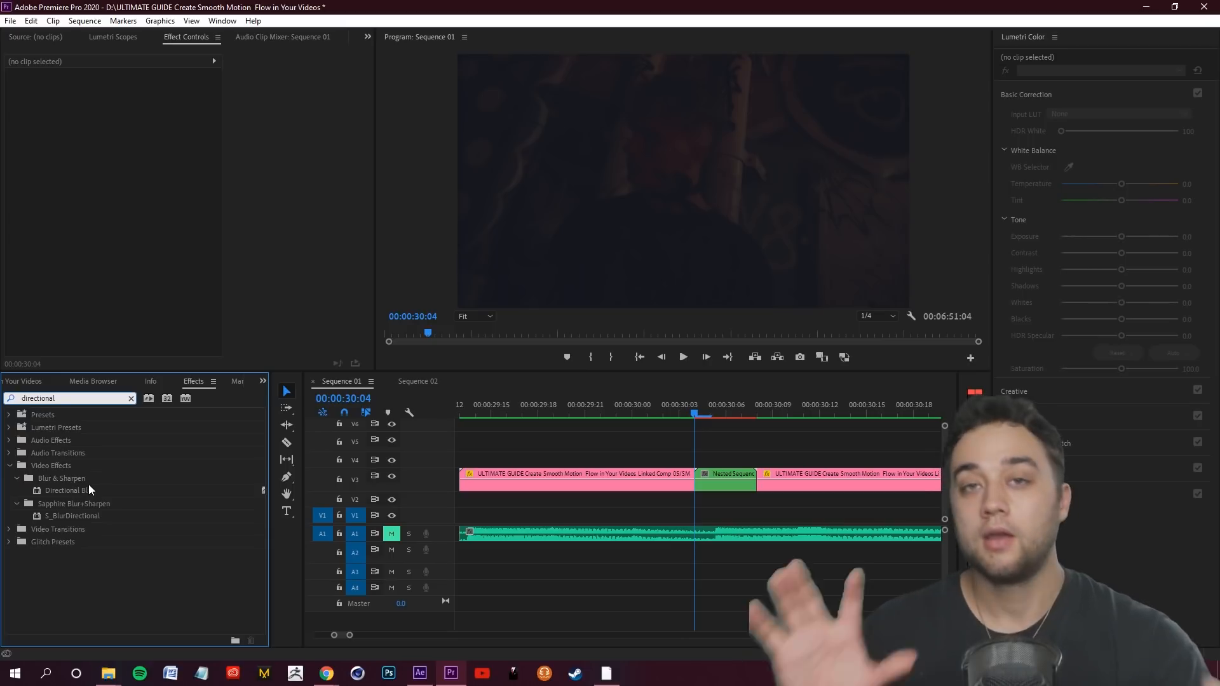
# Step: Search the effects for "strike" and try the Max Novak Quick Strike Right preset on the nested clip
pyautogui.moveTo(64, 398); pyautogui.dragTo(1, 393)
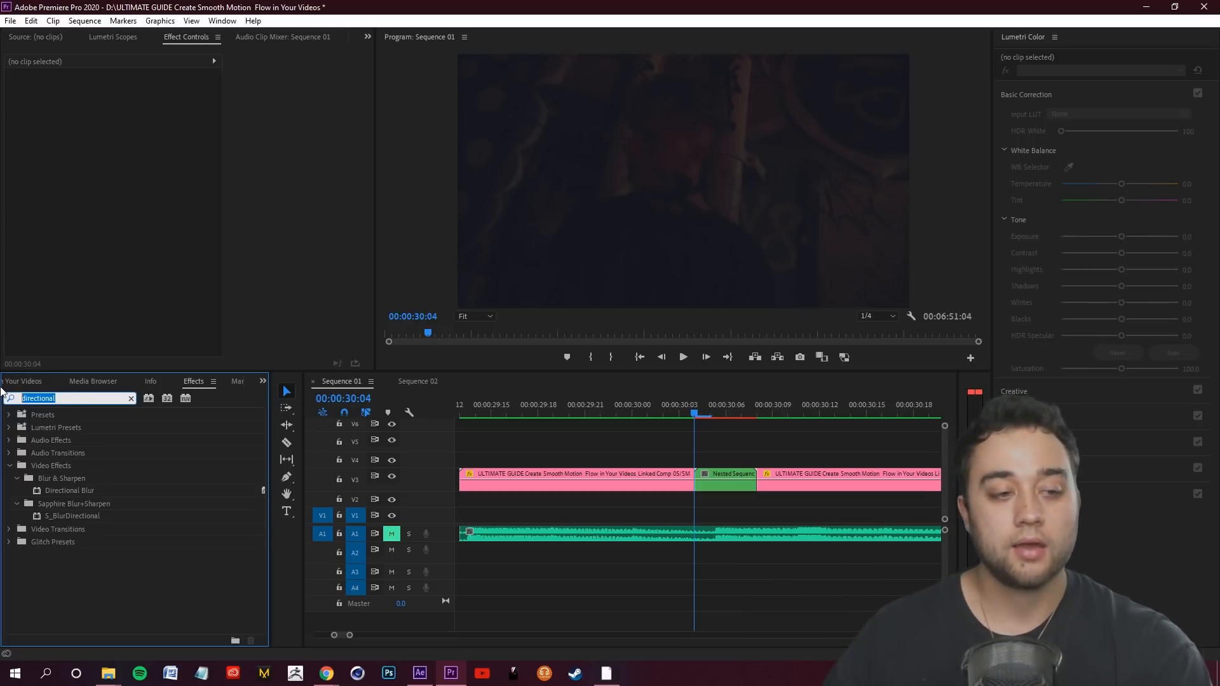
pyautogui.write('strike')
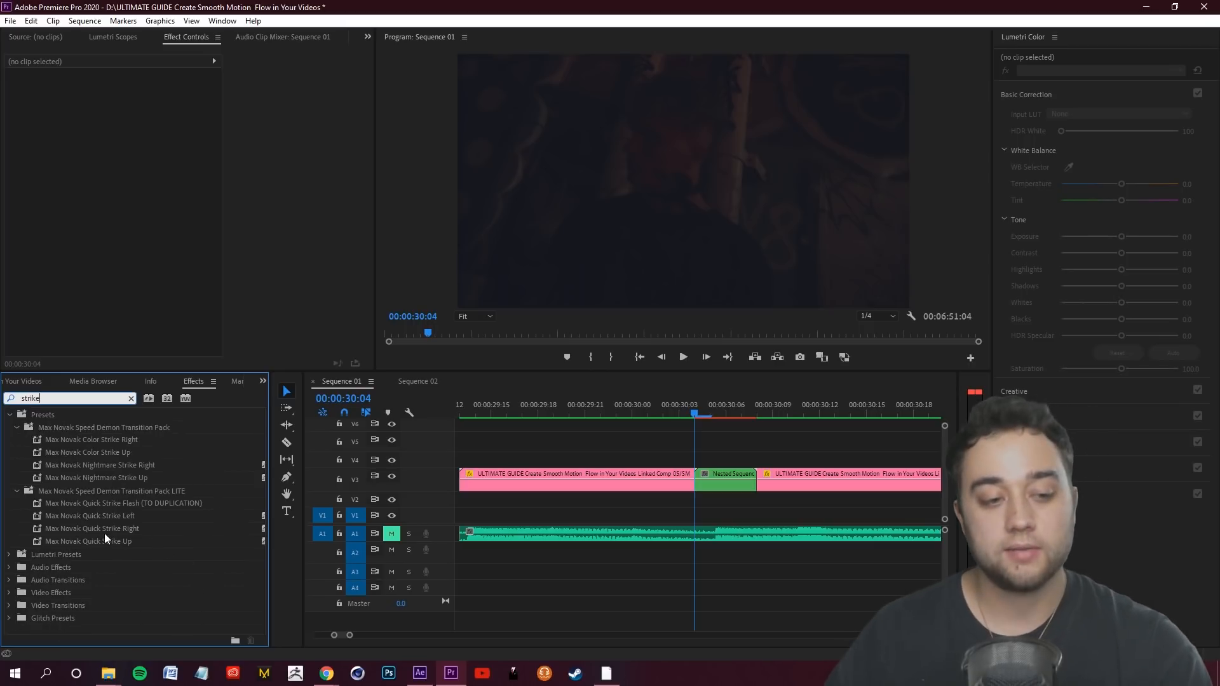
pyautogui.moveTo(106, 533); pyautogui.dragTo(832, 436)
pyautogui.moveTo(739, 481); pyautogui.dragTo(738, 481)
pyautogui.moveTo(654, 413)
pyautogui.mouseDown()
pyautogui.moveTo(803, 424)
pyautogui.moveTo(661, 413)
pyautogui.mouseUp()
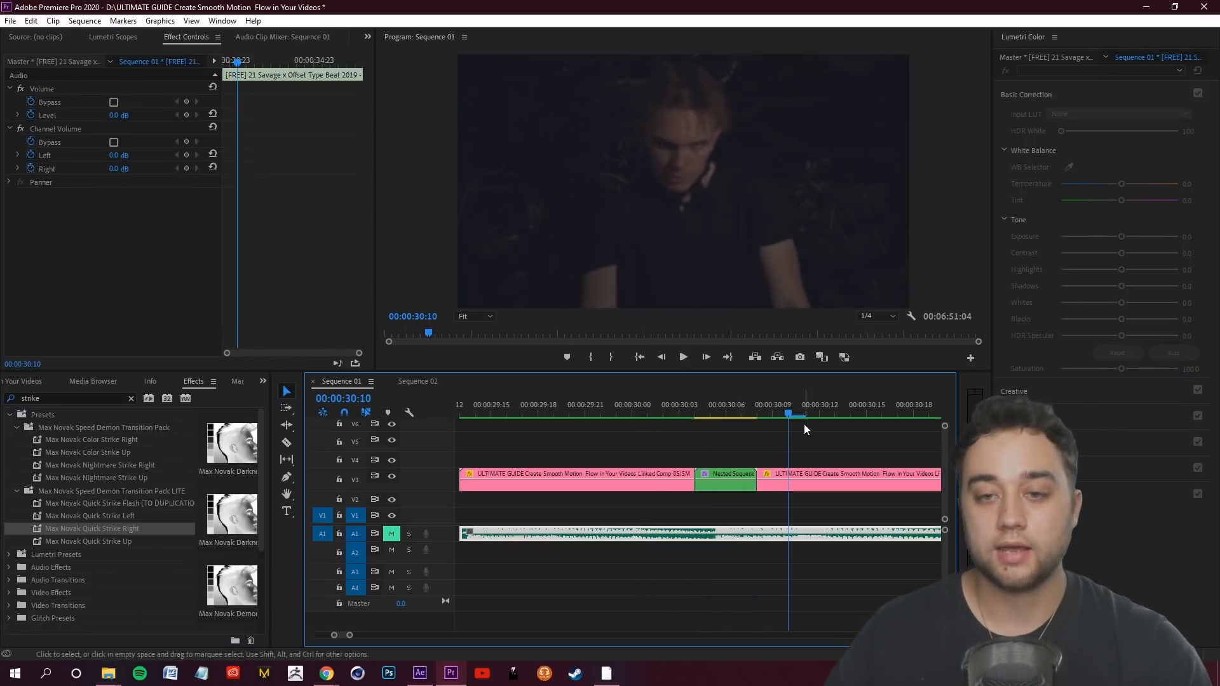
# Step: Search the effects for "direction" and apply Directional Blur to the nested clip on V3
pyautogui.doubleClick(60, 397)
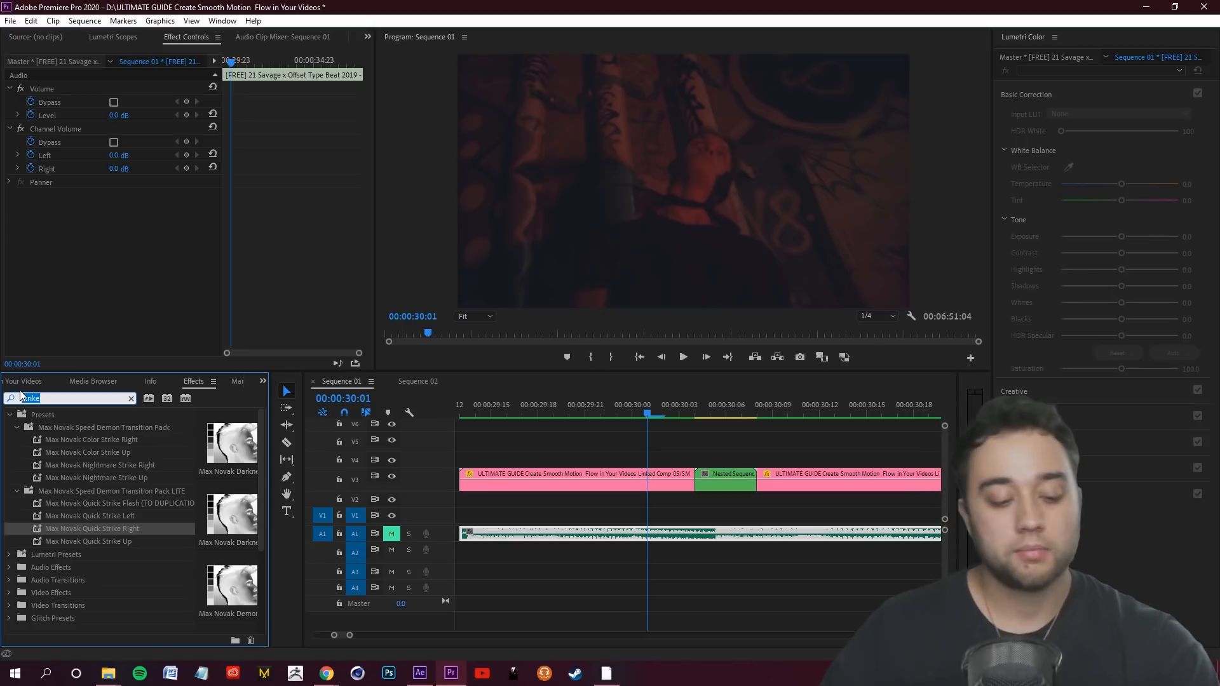
pyautogui.write('direction')
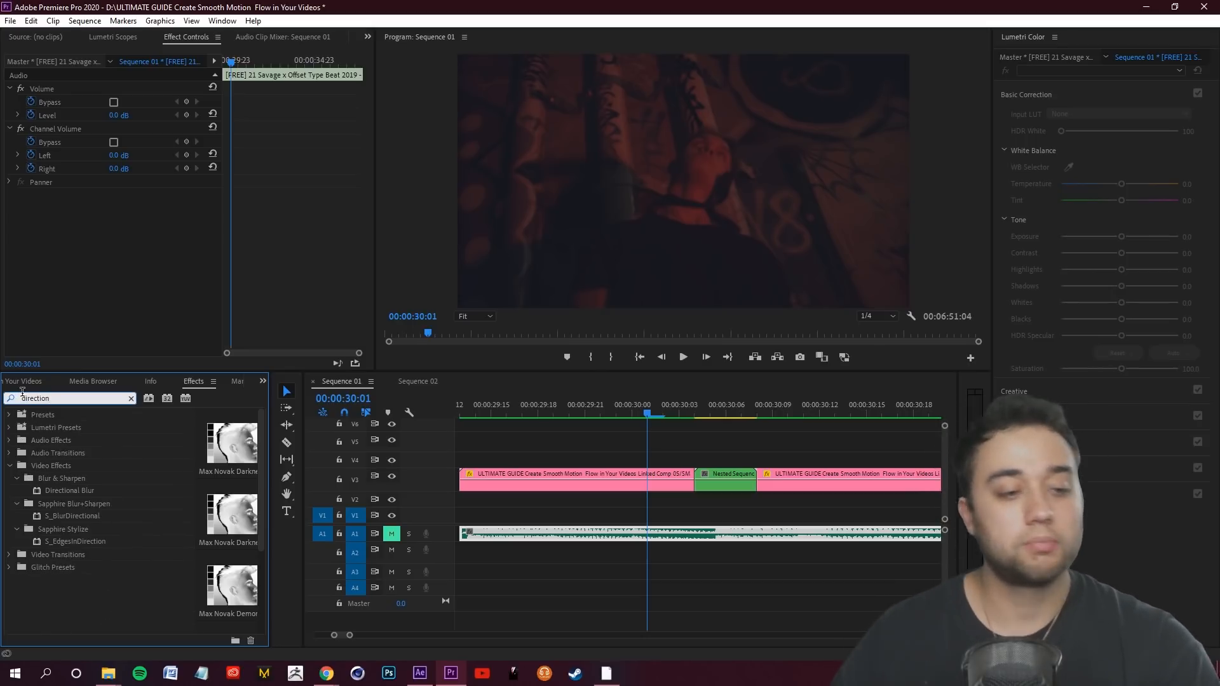
pyautogui.moveTo(96, 491); pyautogui.dragTo(719, 487)
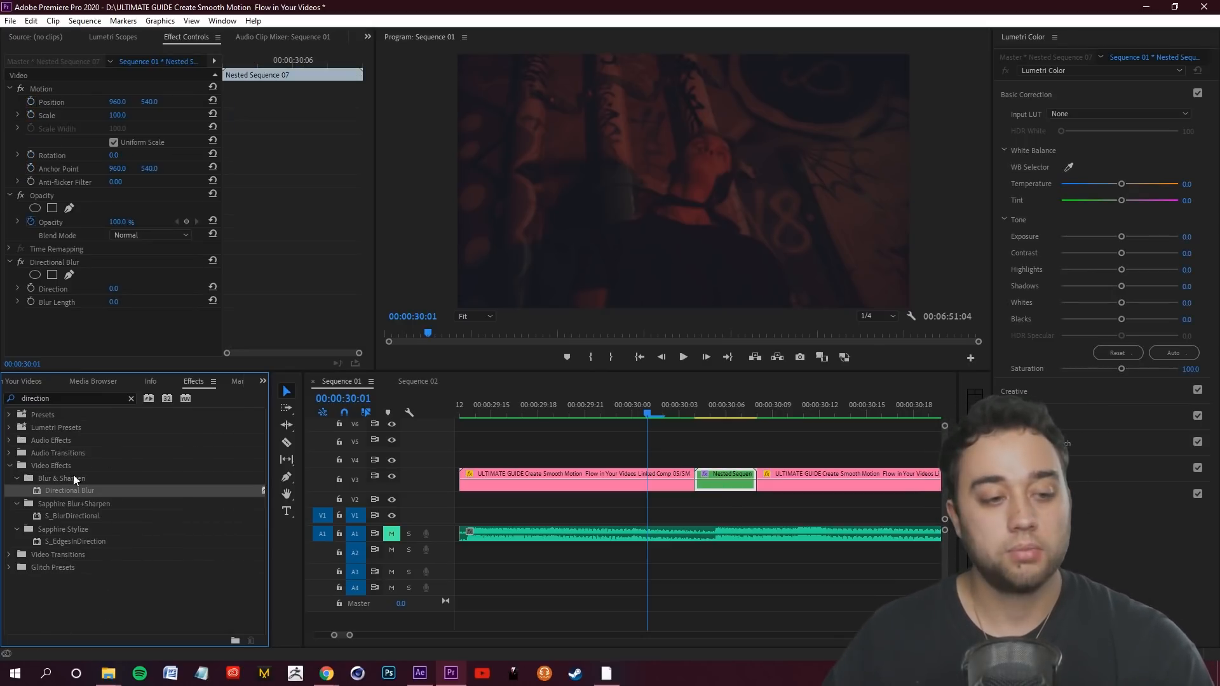
# Step: At 00:00:30:06, set the nested clip's Directional Blur to Direction 90° and Blur Length 49, and keyframe the Blur Length
pyautogui.moveTo(646, 402); pyautogui.dragTo(734, 433)
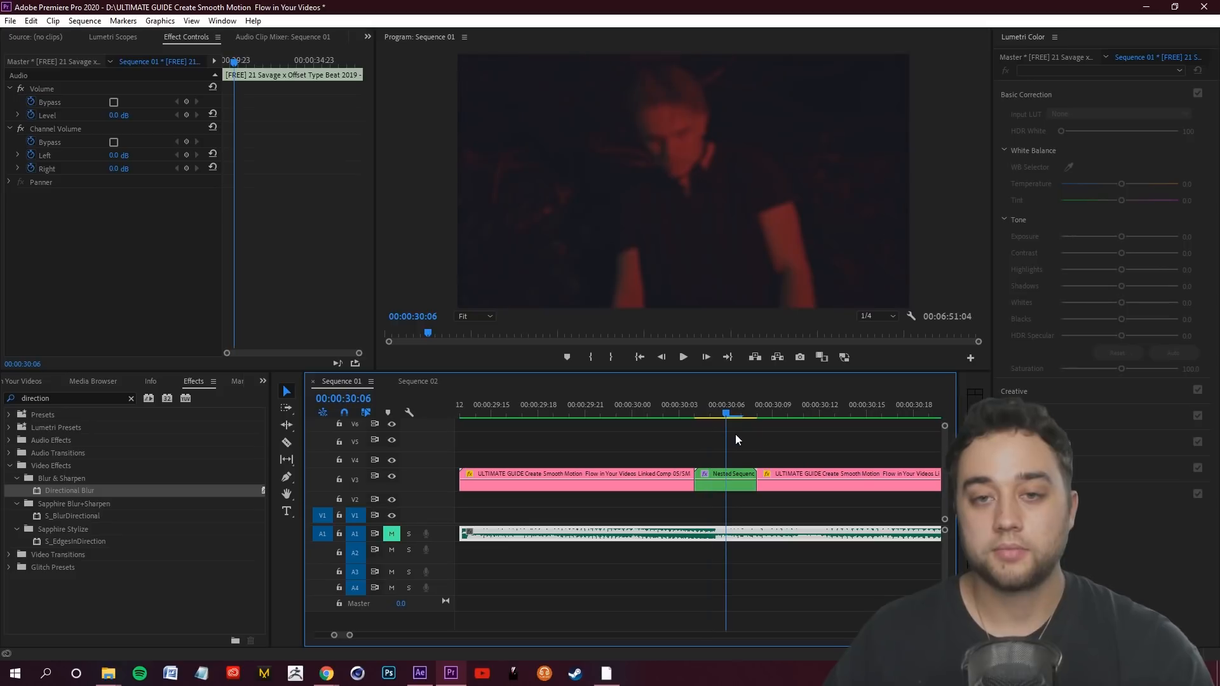
pyautogui.click(748, 507)
pyautogui.click(740, 488)
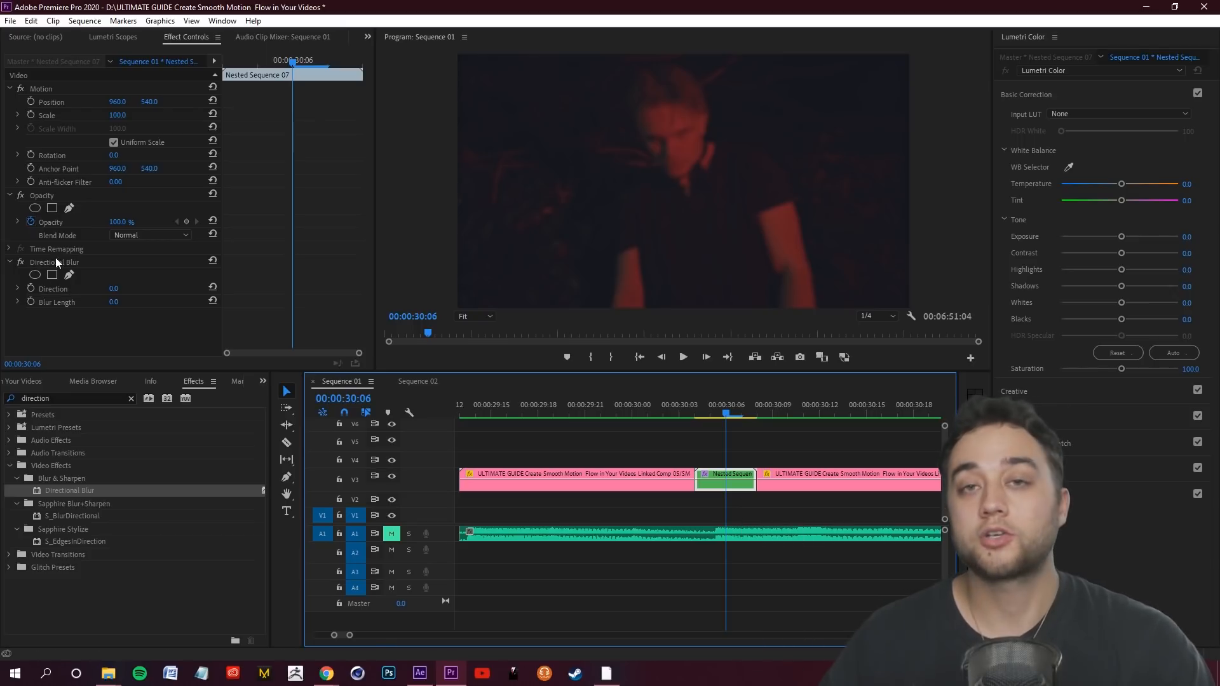
pyautogui.click(11, 268)
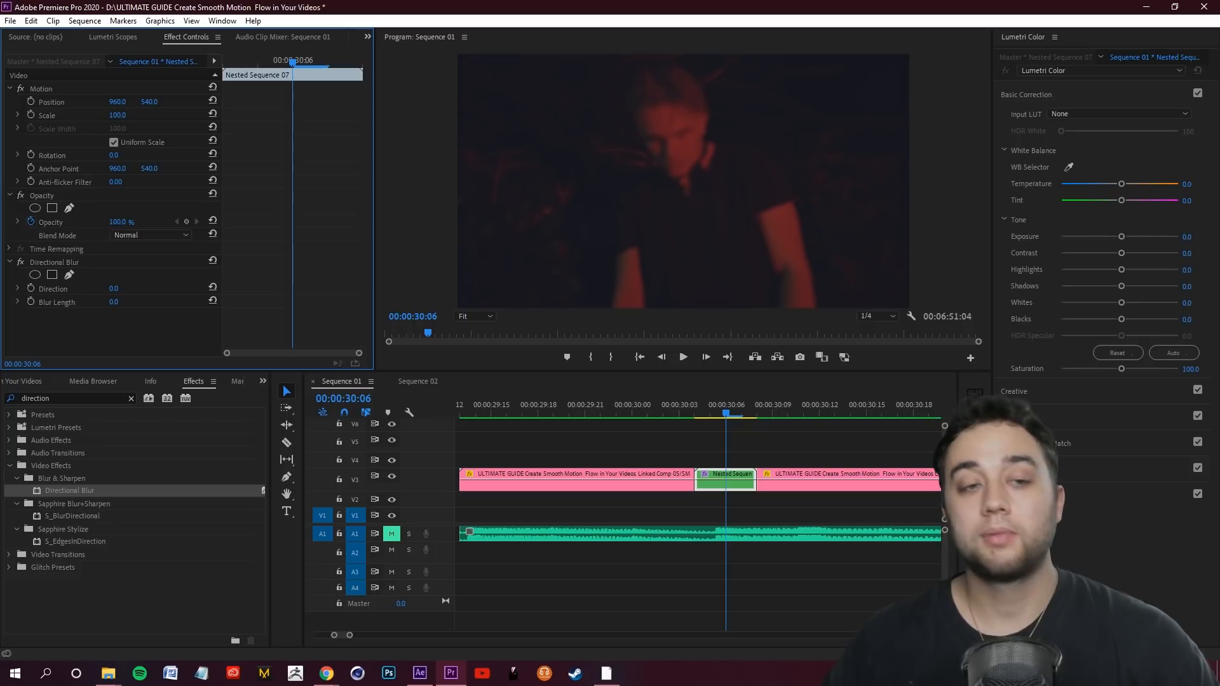
pyautogui.moveTo(115, 302); pyautogui.dragTo(137, 303)
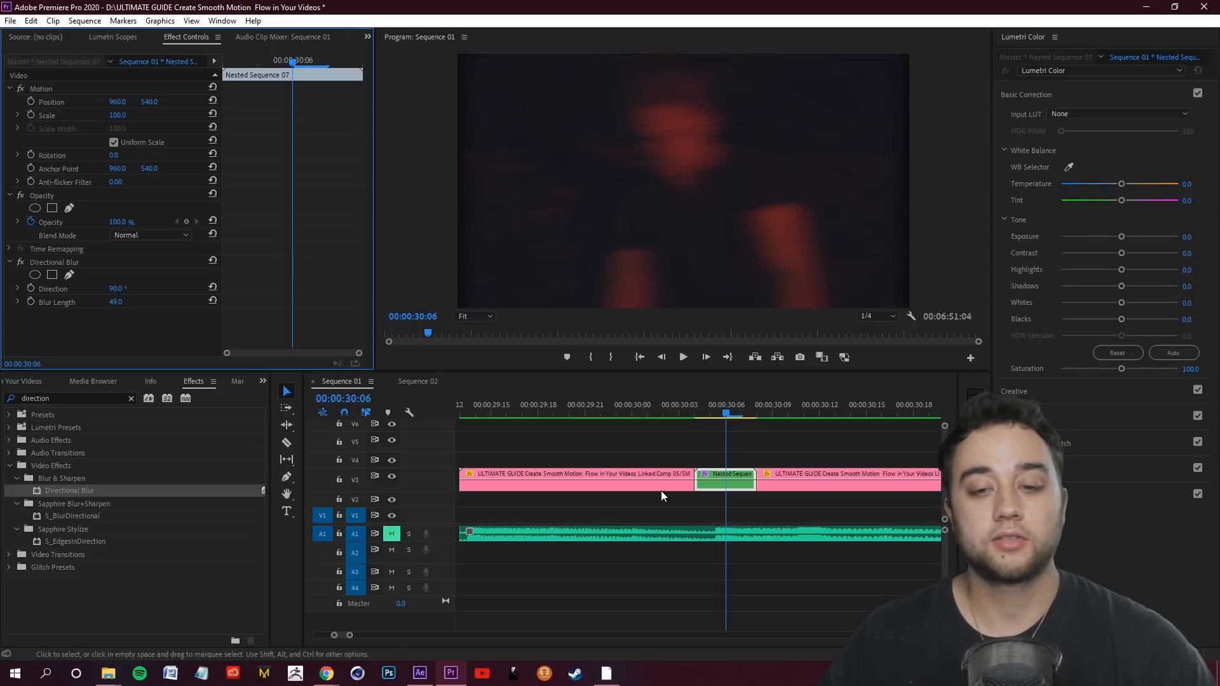
pyautogui.click(31, 301)
# Step: Keyframe a lower Blur Length at the nested clip's start, 00:00:30:04, and at its end so the blur fades in and out
pyautogui.moveTo(717, 414); pyautogui.dragTo(695, 428)
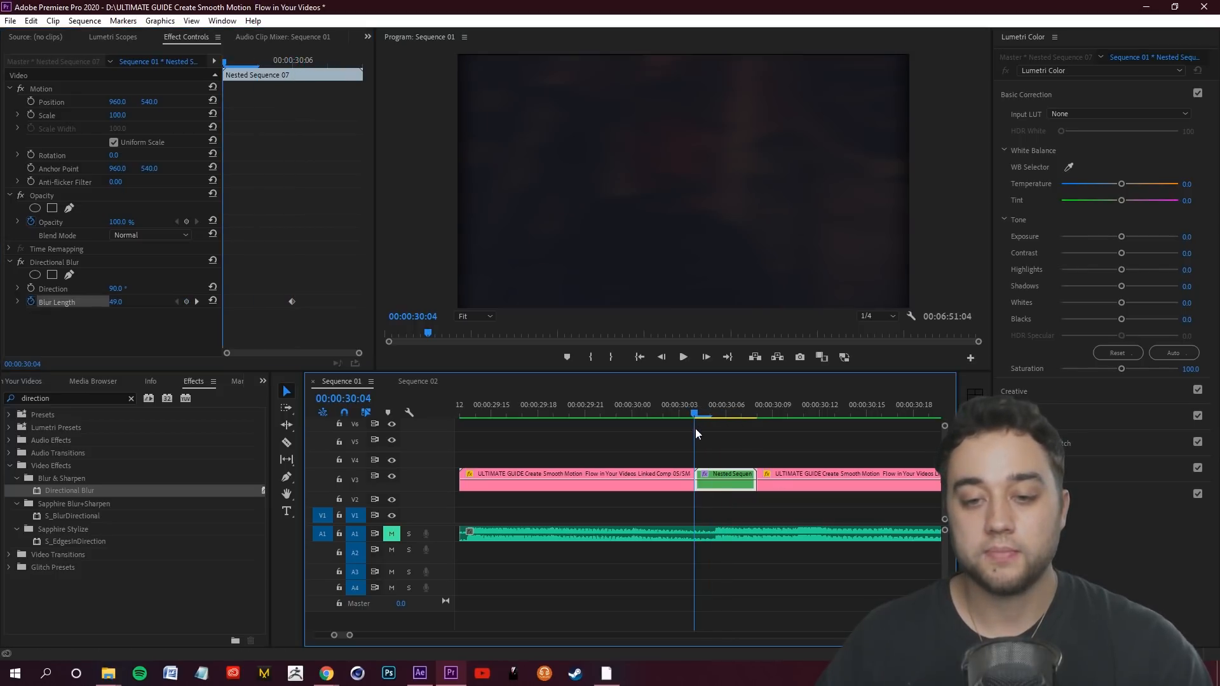
pyautogui.moveTo(118, 302); pyautogui.dragTo(83, 303)
pyautogui.moveTo(691, 414); pyautogui.dragTo(741, 414)
pyautogui.click(731, 481)
pyautogui.moveTo(116, 302); pyautogui.dragTo(95, 302)
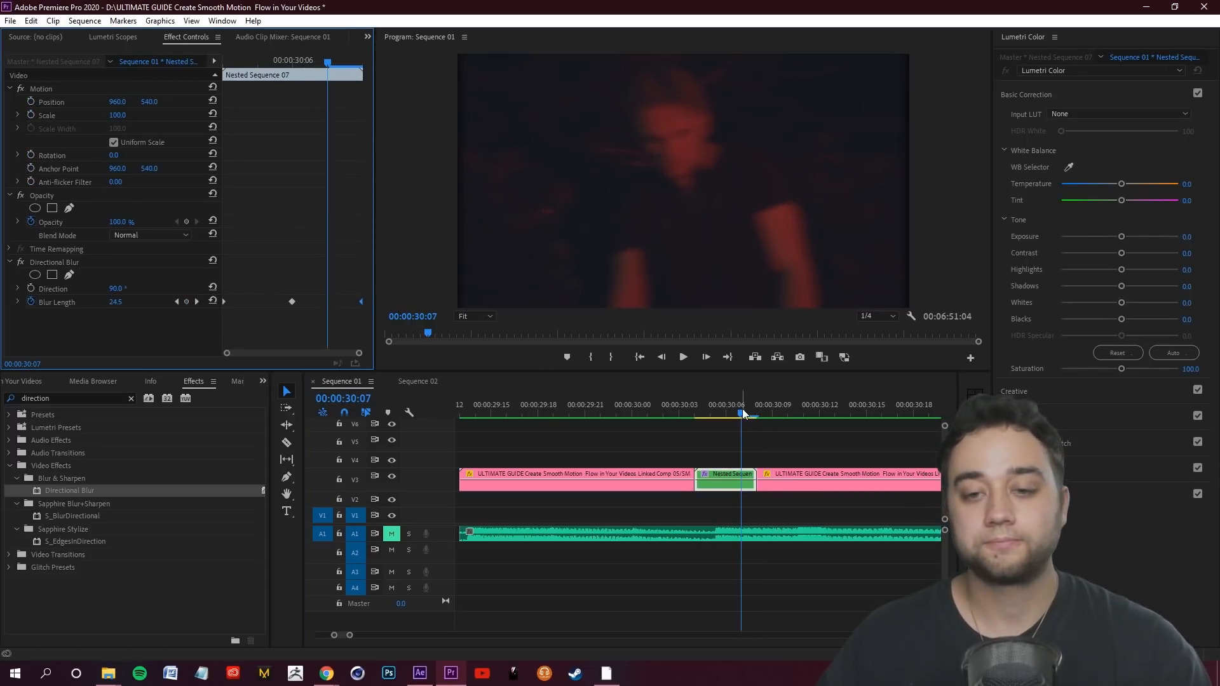
# Step: Inspect the nested clip's effect settings and play Sequence 01 across the blurred transition
pyautogui.moveTo(741, 414)
pyautogui.mouseDown()
pyautogui.moveTo(851, 471)
pyautogui.moveTo(833, 420)
pyautogui.moveTo(659, 457)
pyautogui.moveTo(762, 424)
pyautogui.mouseUp()
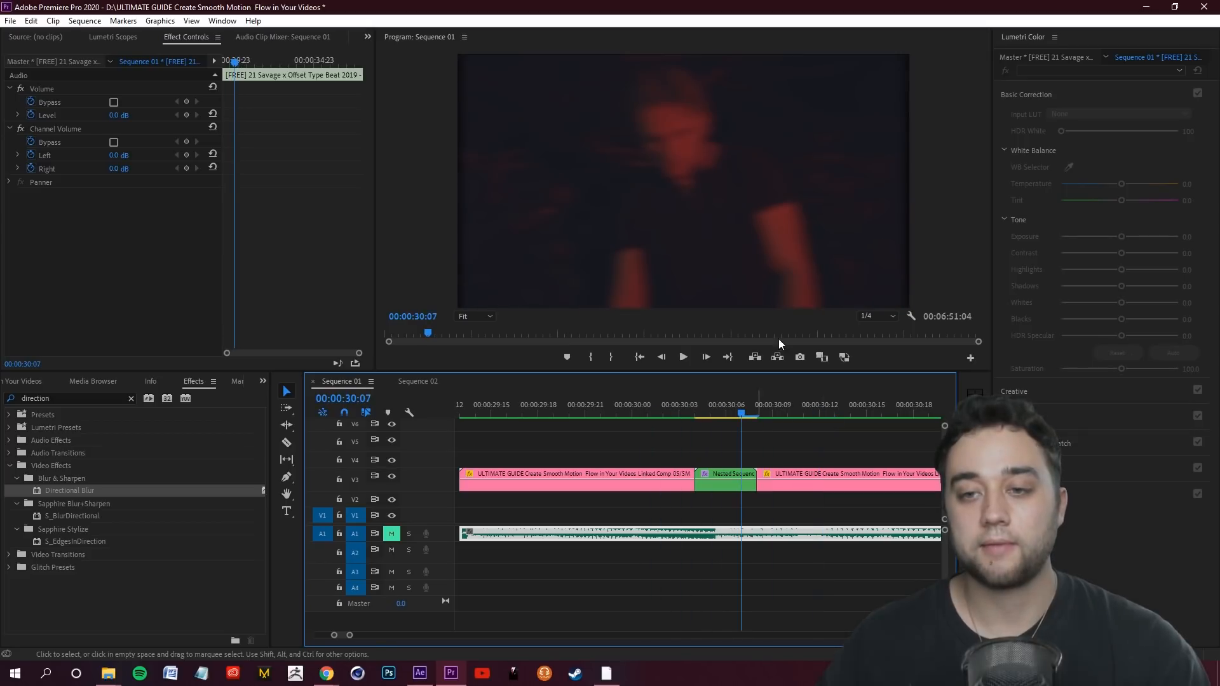
pyautogui.click(738, 492)
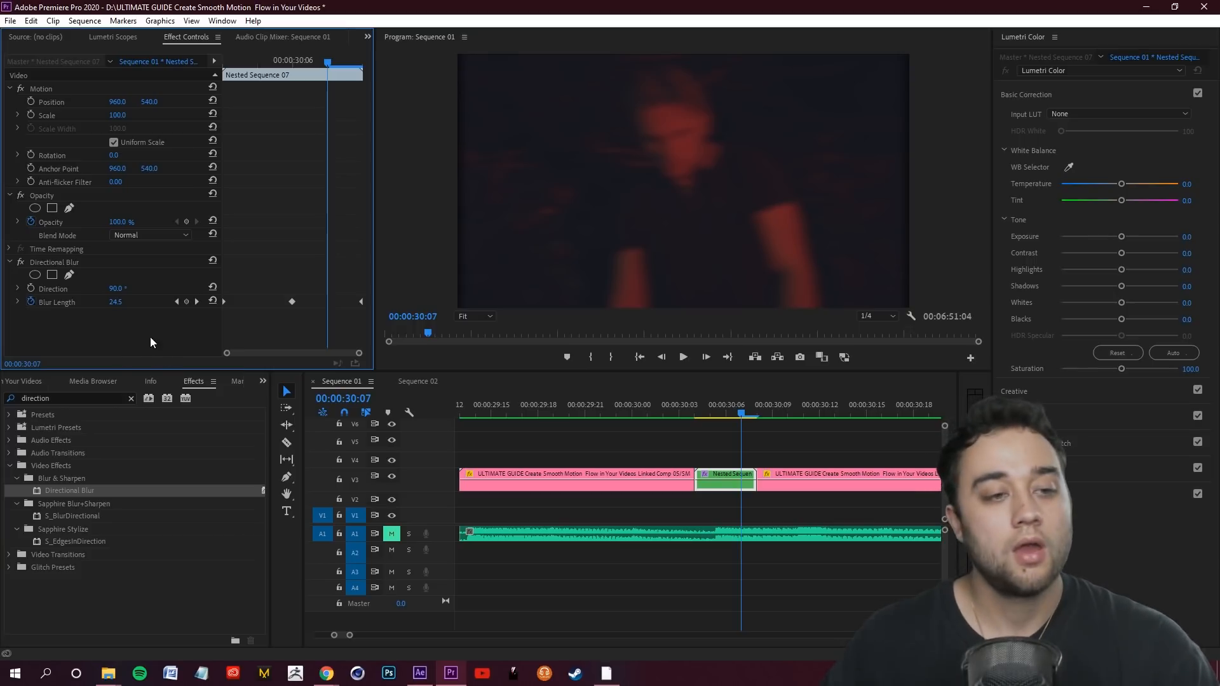
pyautogui.click(18, 115)
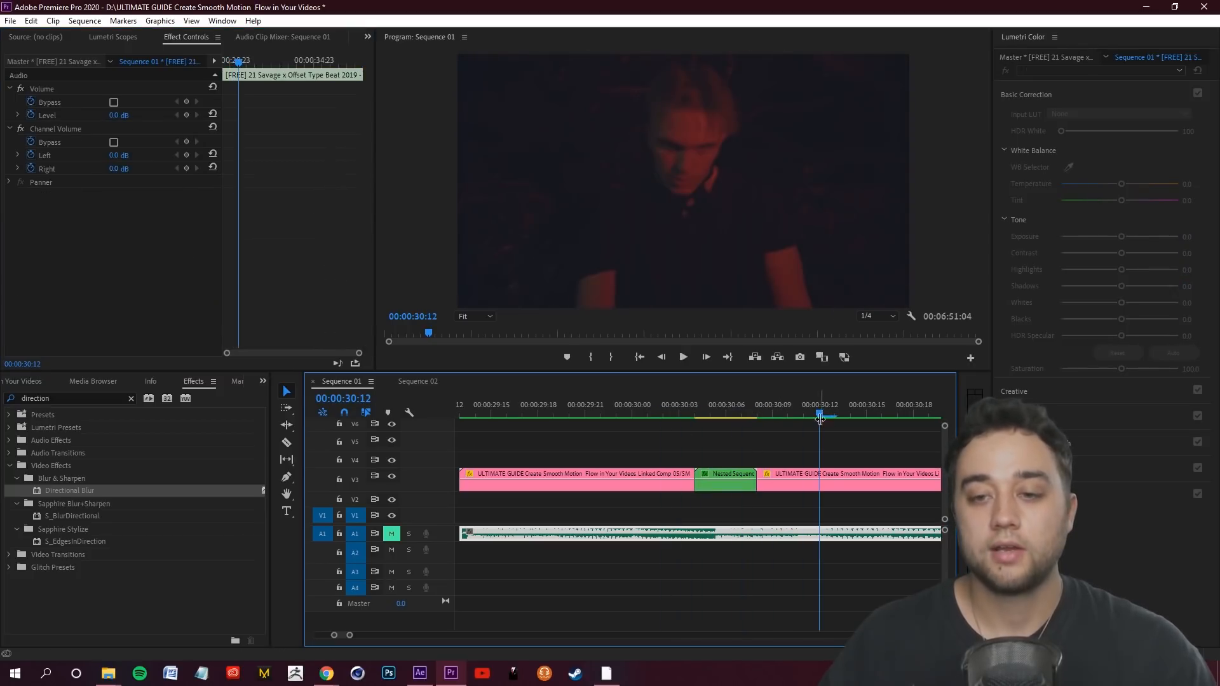
pyautogui.moveTo(820, 414); pyautogui.dragTo(540, 414)
pyautogui.press('space')
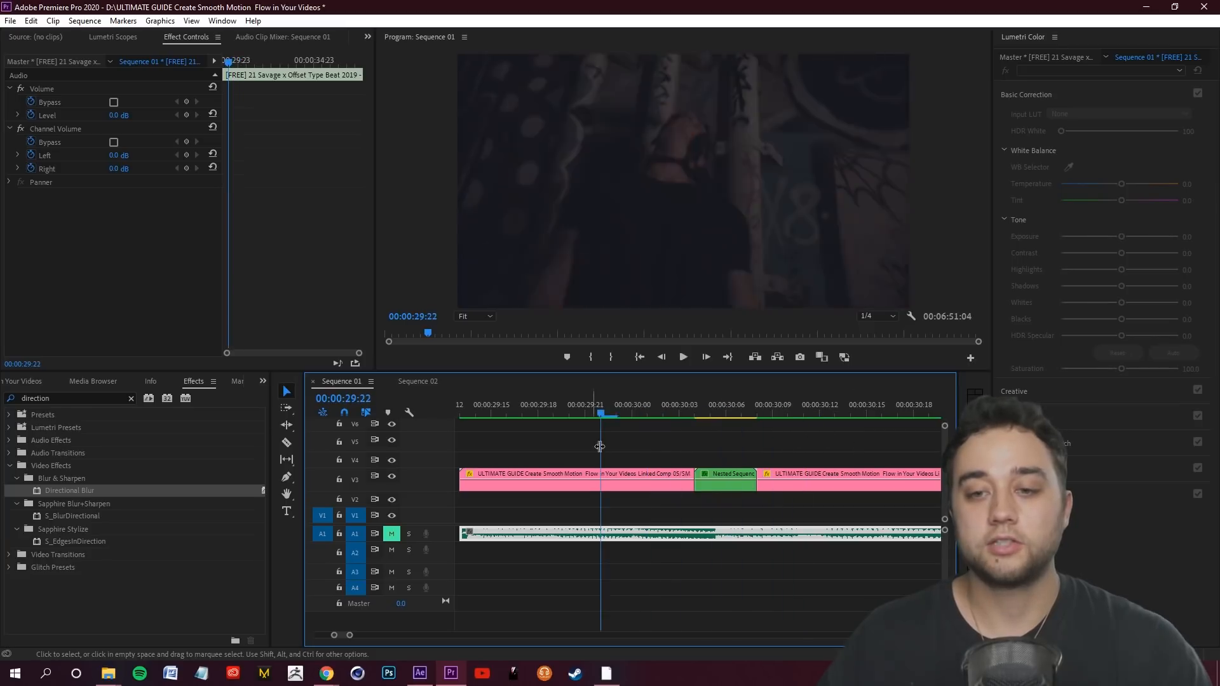
pyautogui.press('-')
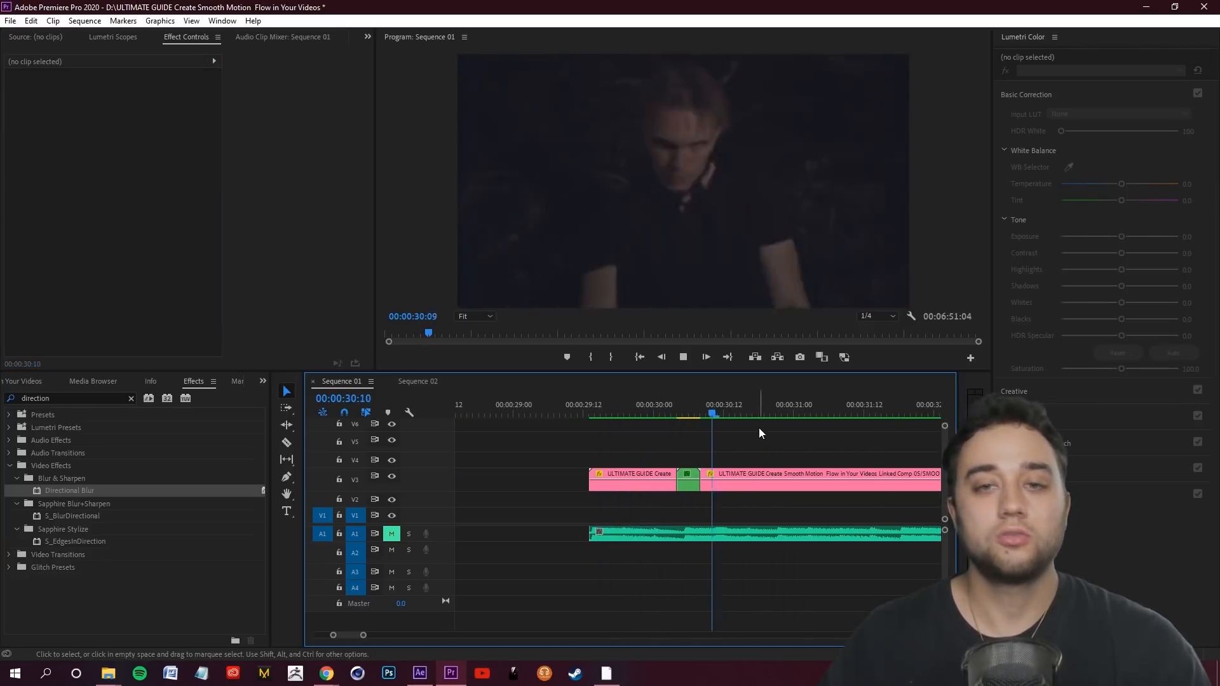
pyautogui.press('space')
pyautogui.press('space')
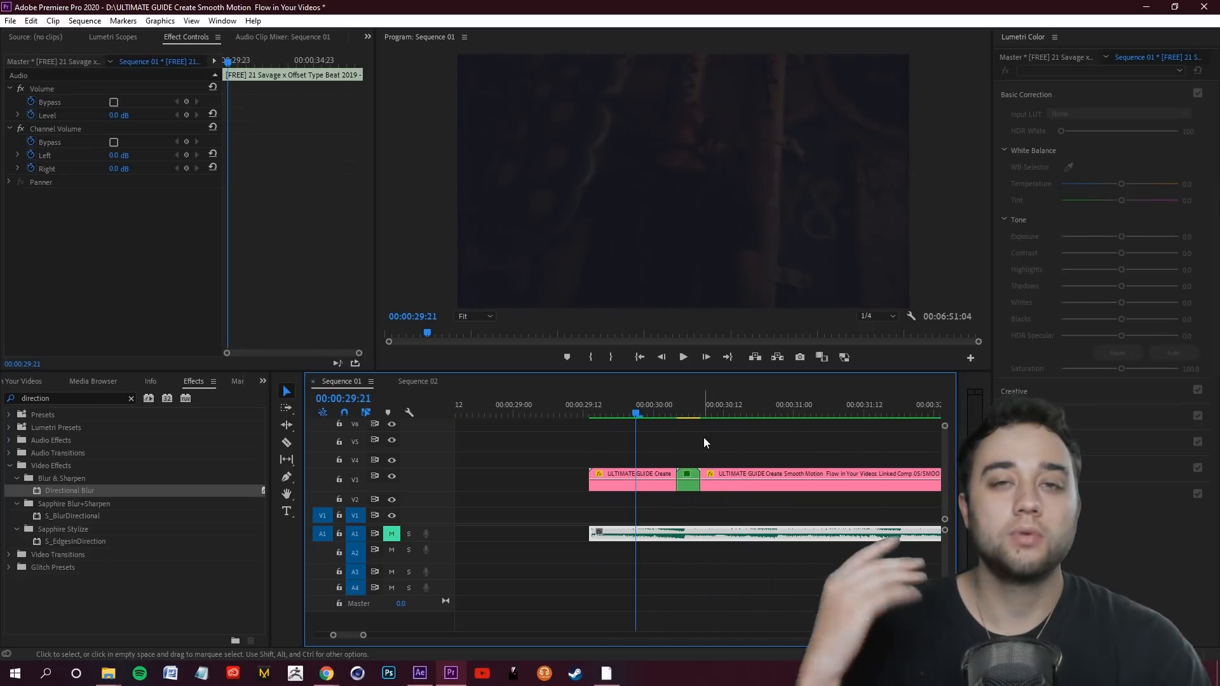
# Step: Play Sequence 01 through the second clip on V3 to its end to judge where the beat falls
pyautogui.press('space')
pyautogui.click(673, 415)
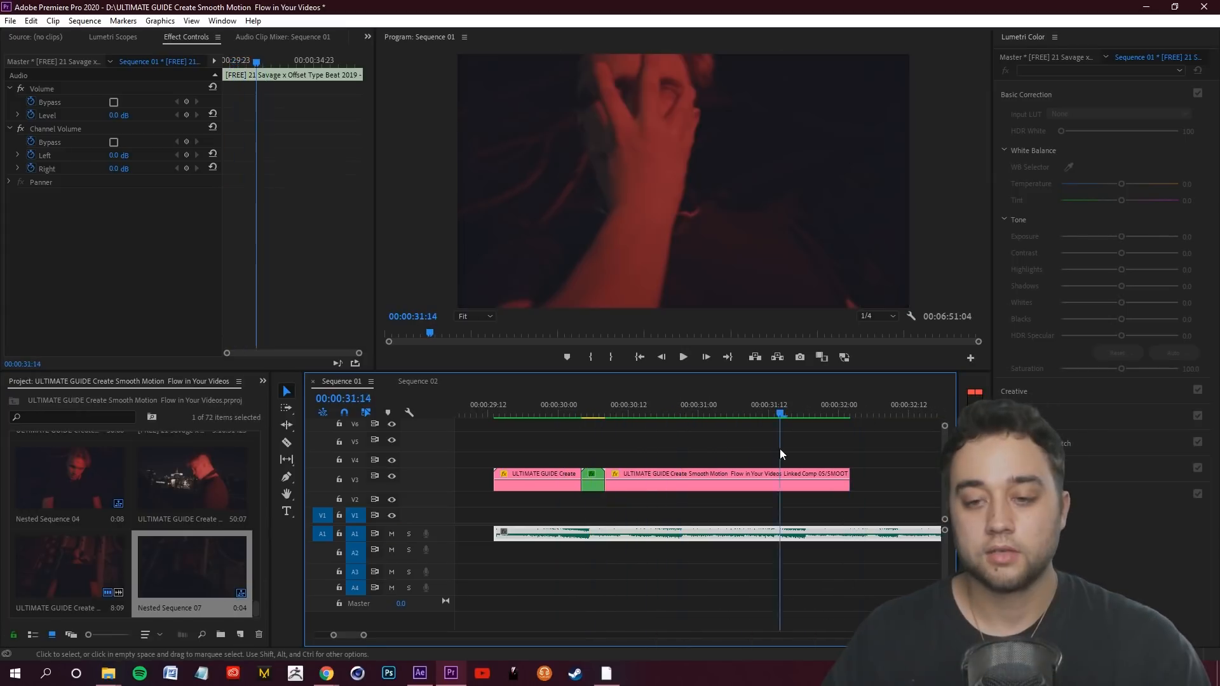
pyautogui.press('space')
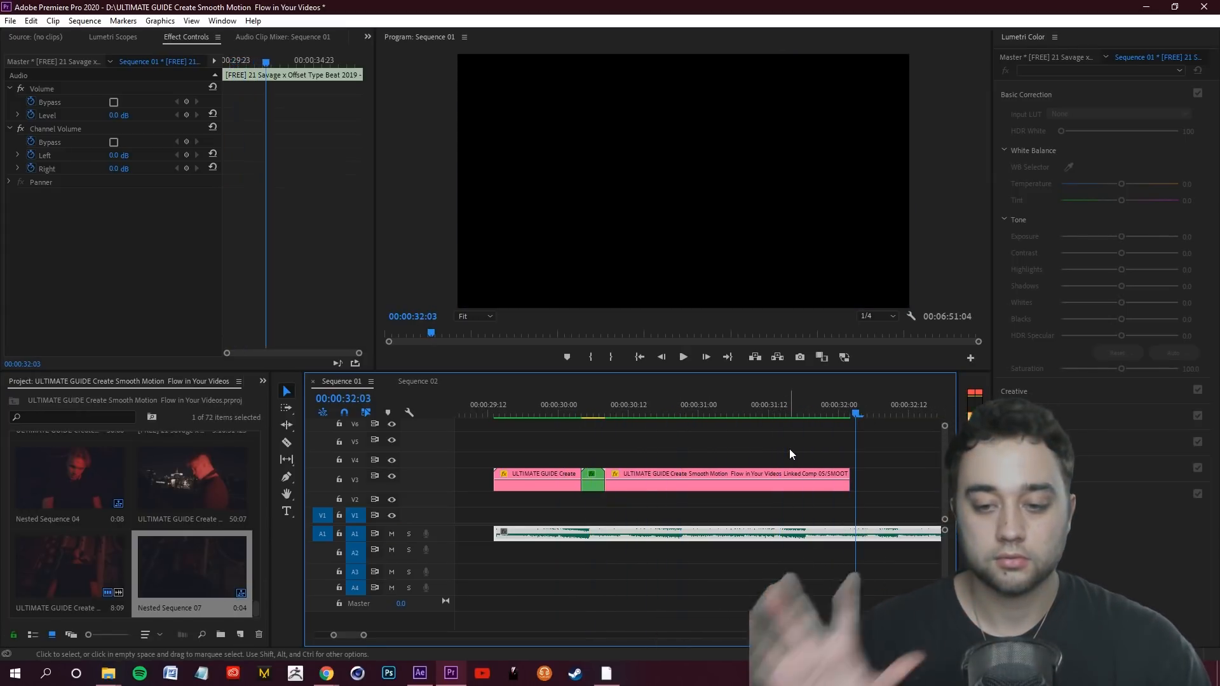
pyautogui.press('space')
# Step: Cut the second linked comp clip on V3 at 00:00:31:18 with the Razor tool
pyautogui.click(804, 414)
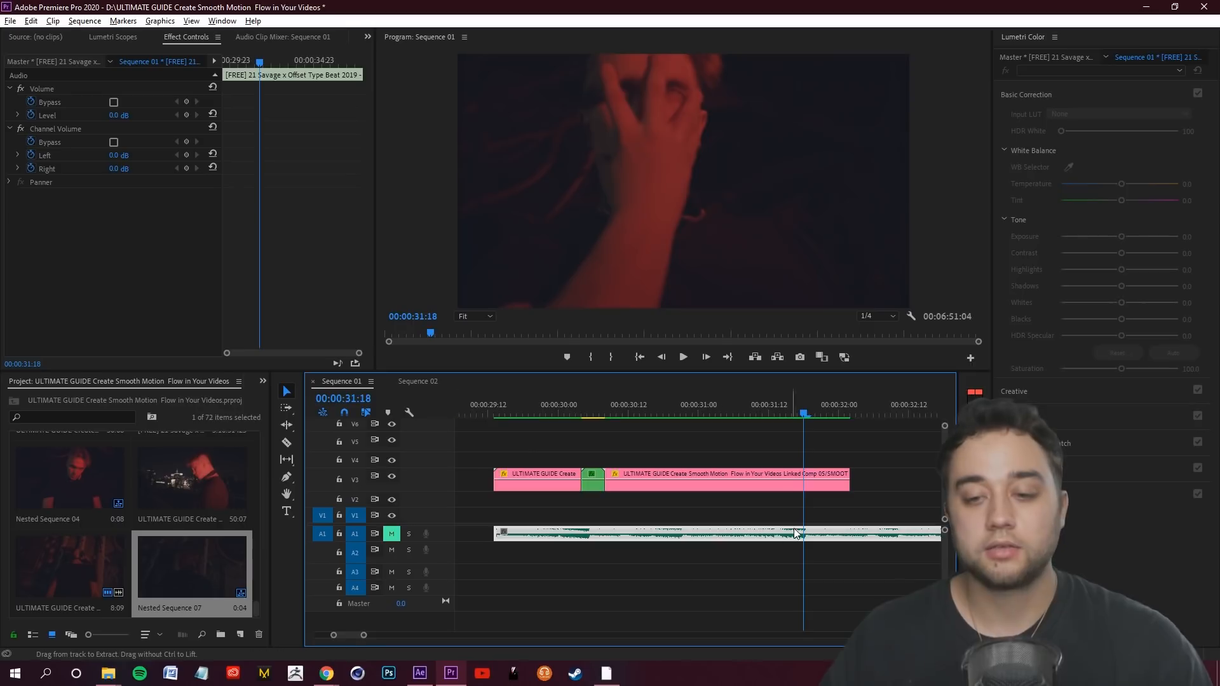
pyautogui.scroll(3, 859, 510)
pyautogui.click(730, 458)
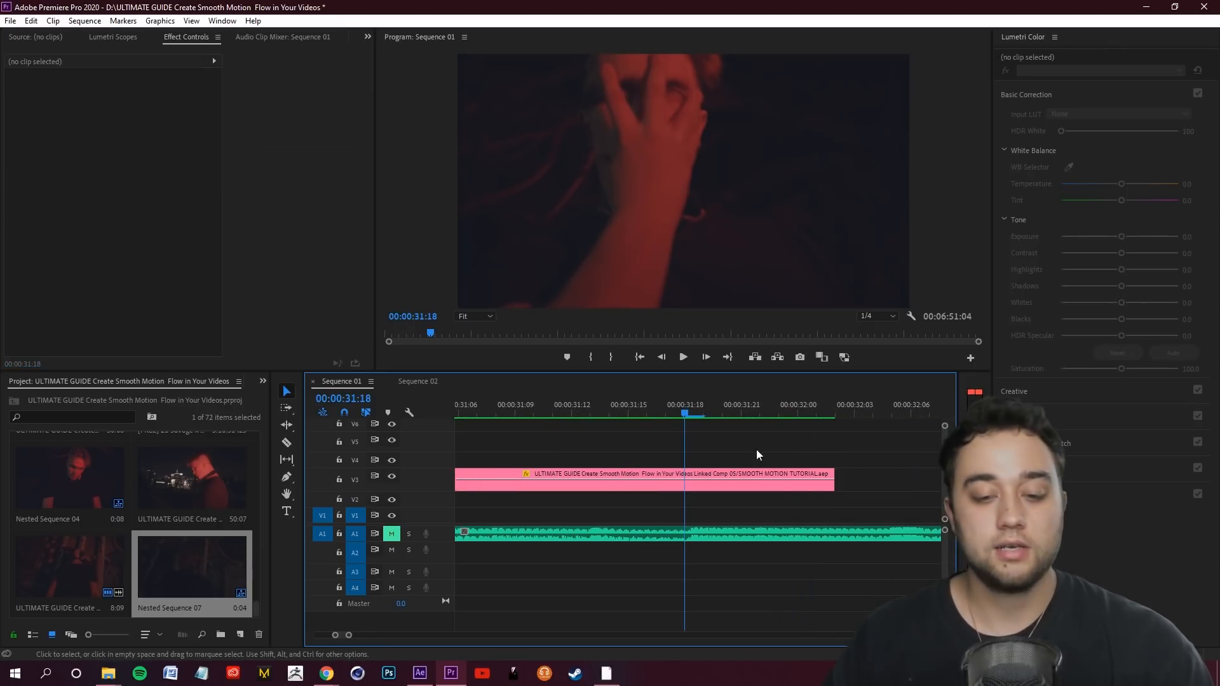
pyautogui.press('c')
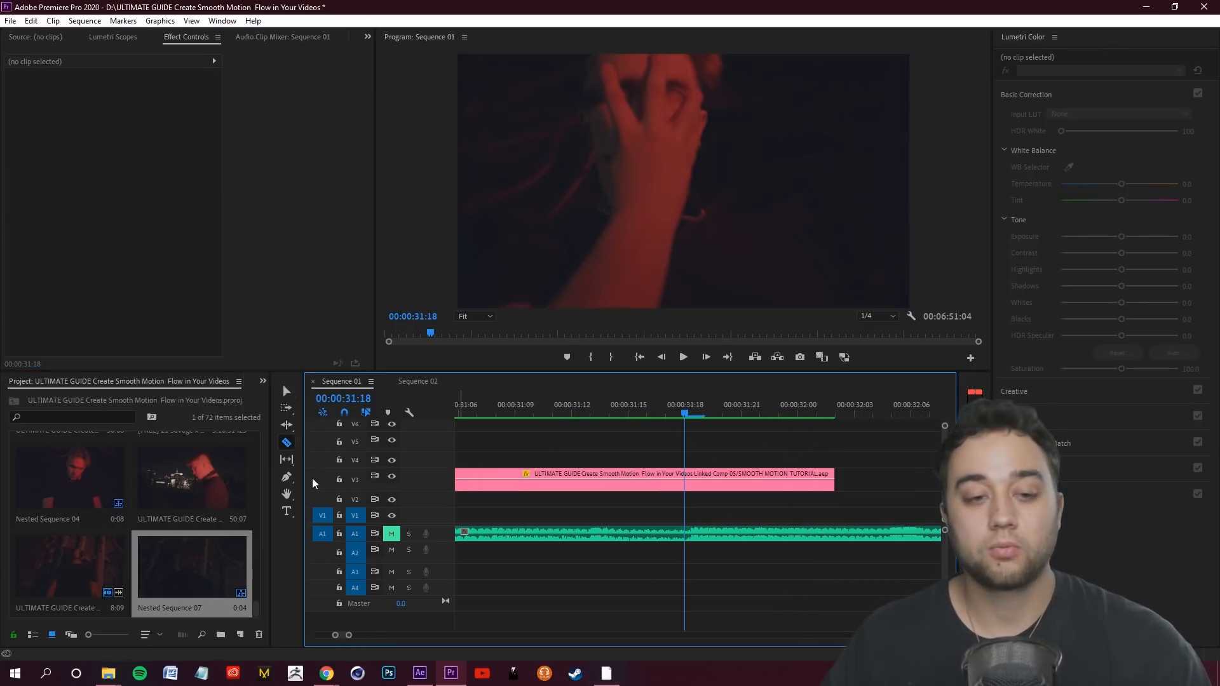
pyautogui.click(286, 443)
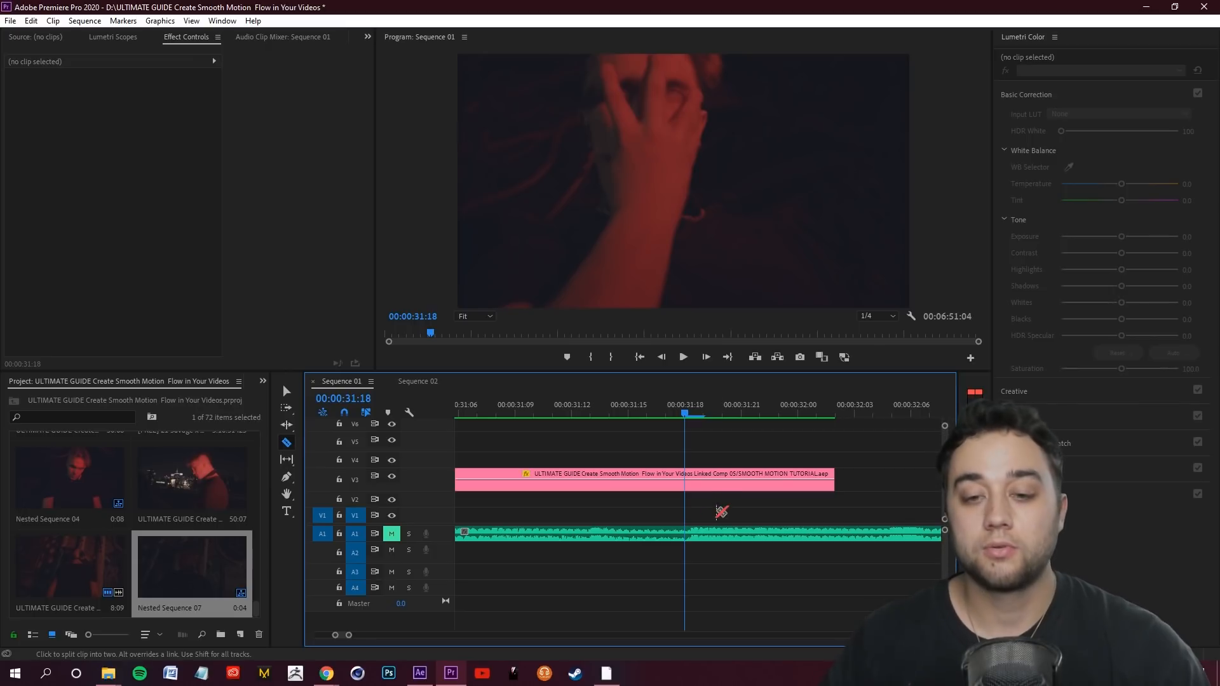
pyautogui.click(686, 482)
# Step: Split the rest of the V3 clip after 00:00:31:18 into one-frame pieces up to its end
pyautogui.press('-')
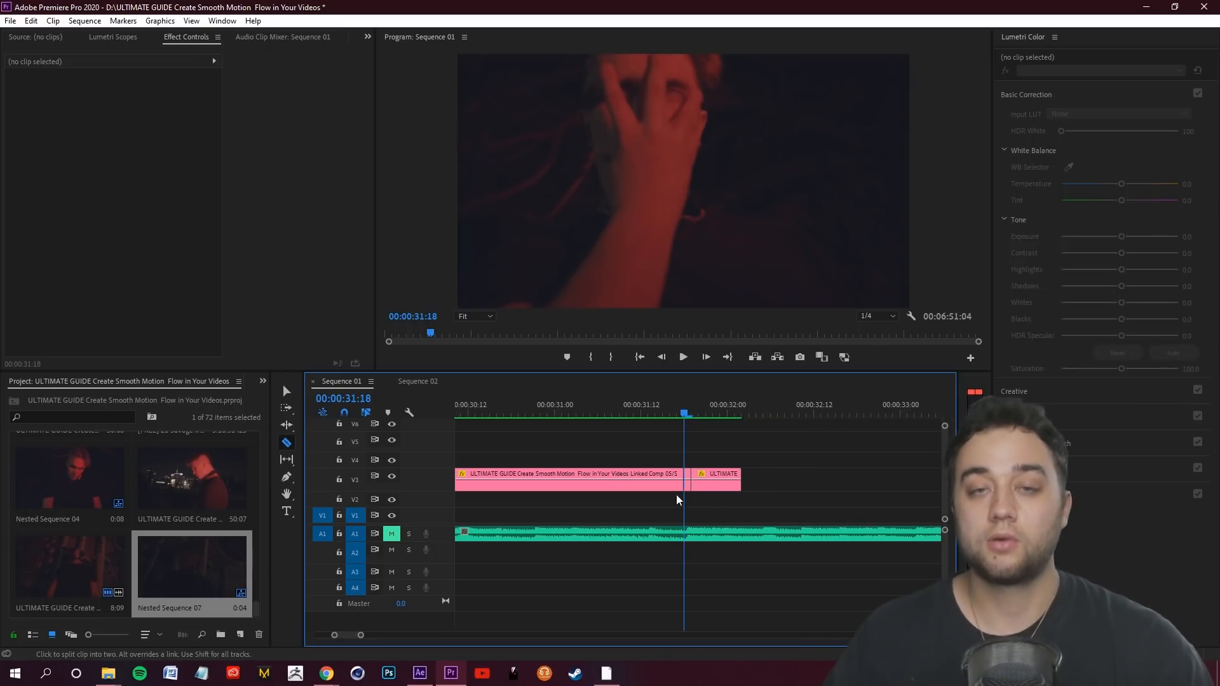
pyautogui.press('=')
pyautogui.press('=')
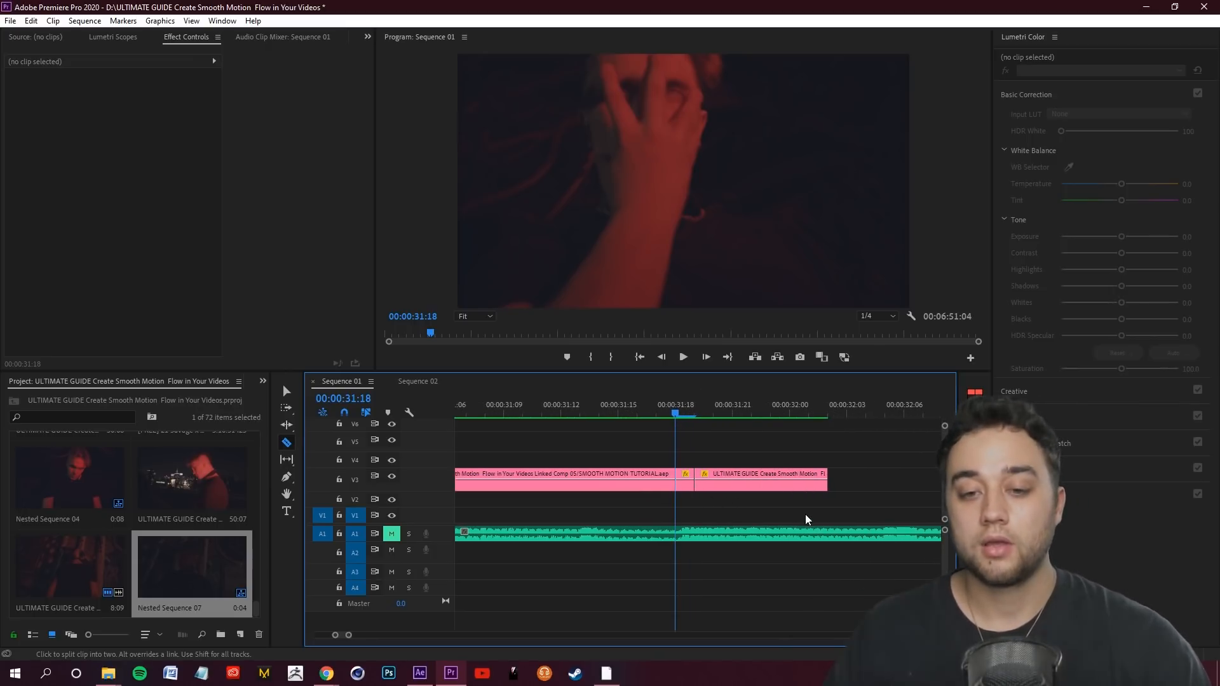
pyautogui.scroll(-2, 667, 508)
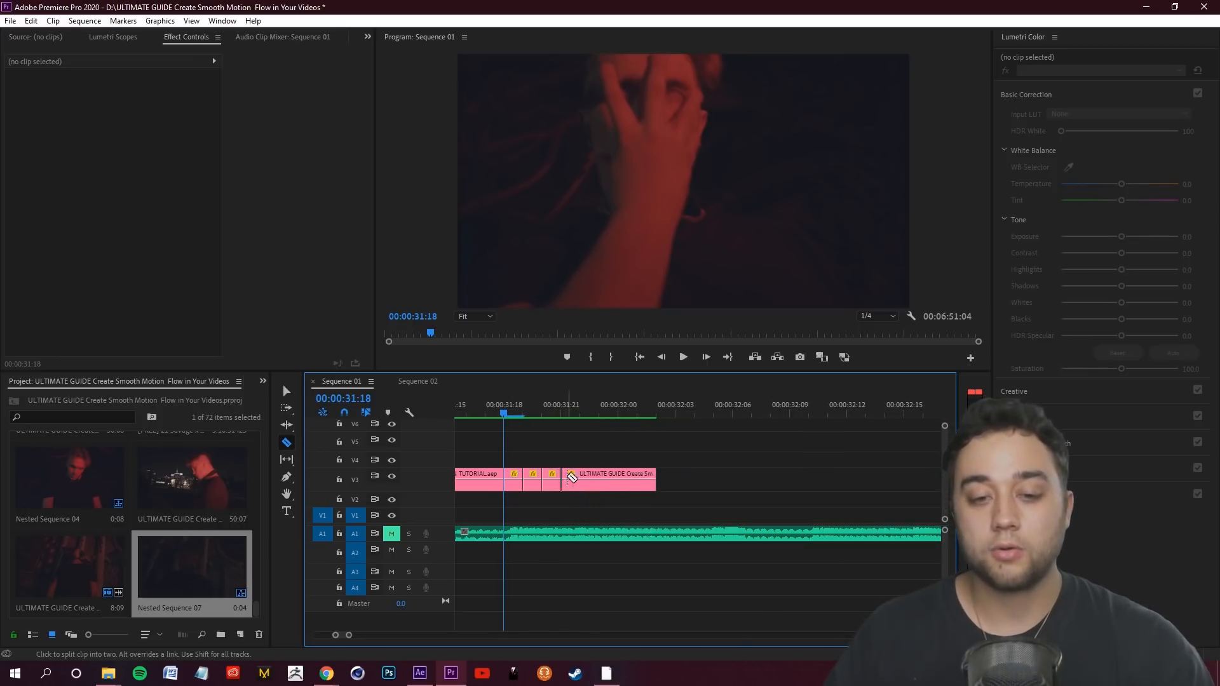
pyautogui.click(637, 481)
pyautogui.click(618, 481)
pyautogui.press('v')
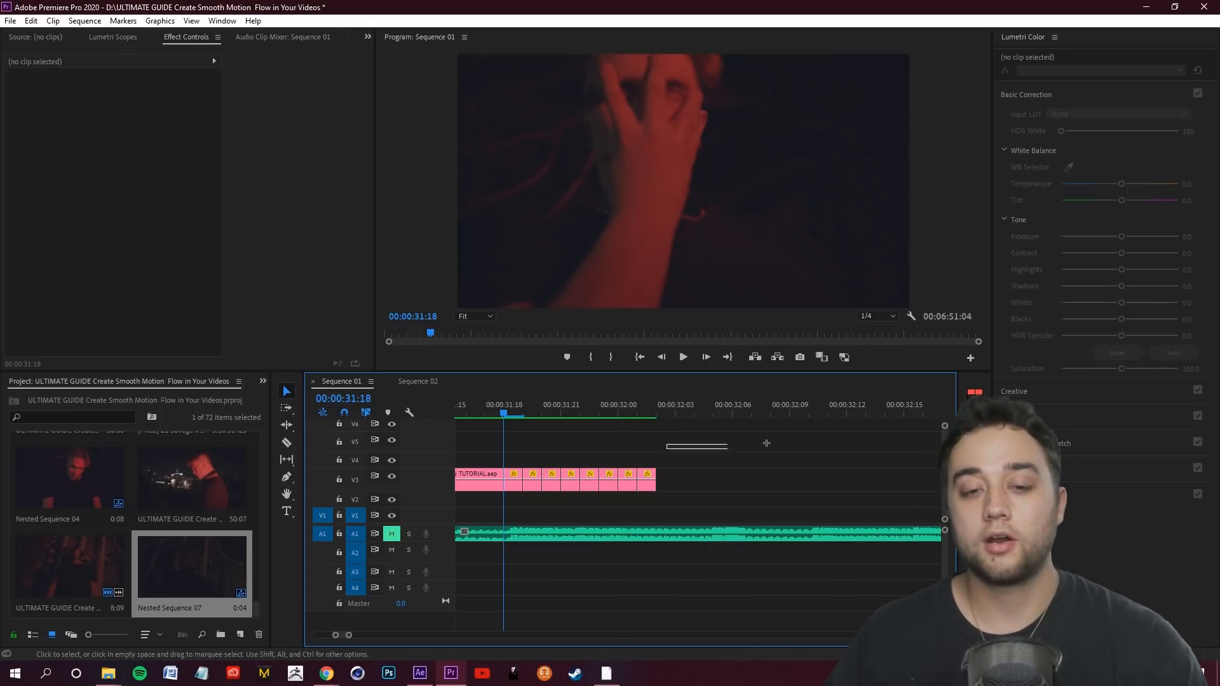
# Step: Delete every other one-frame piece on V3, beginning with the one at 00:00:31:18, leaving gaps for a flicker
pyautogui.click(513, 486)
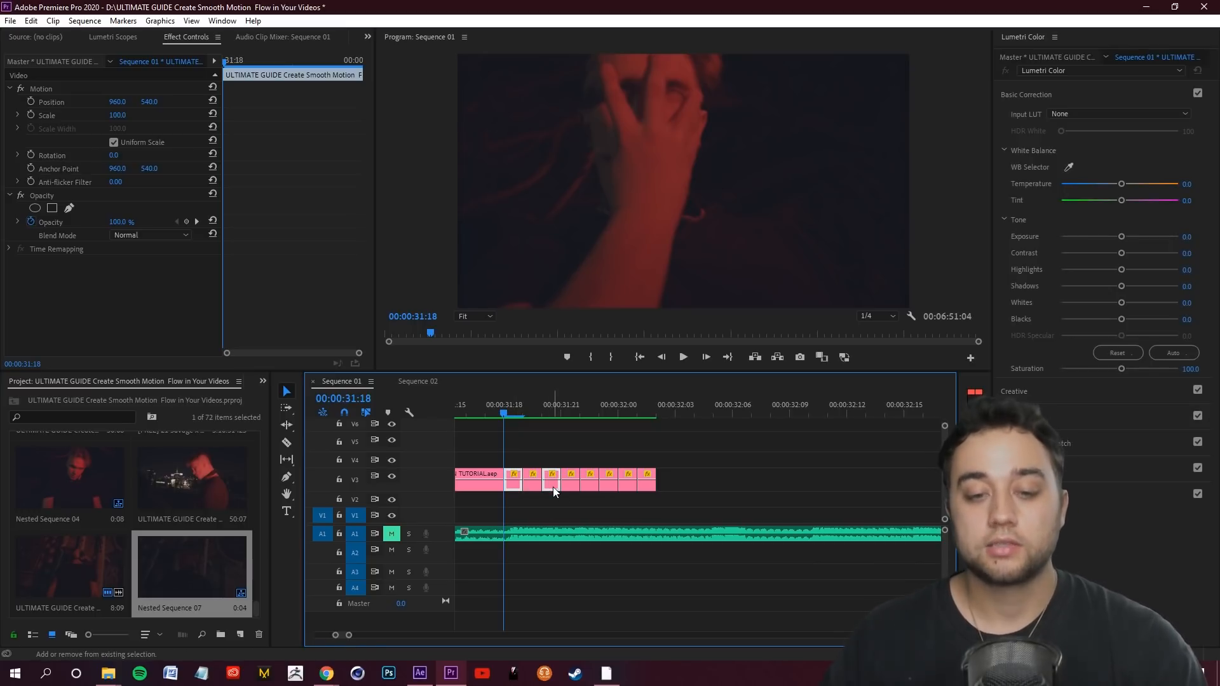
pyautogui.keyDown('shift'); pyautogui.click(552, 487); pyautogui.keyUp('shift')
pyautogui.keyDown('shift'); pyautogui.click(587, 486); pyautogui.keyUp('shift')
pyautogui.keyDown('shift'); pyautogui.click(630, 486); pyautogui.keyUp('shift')
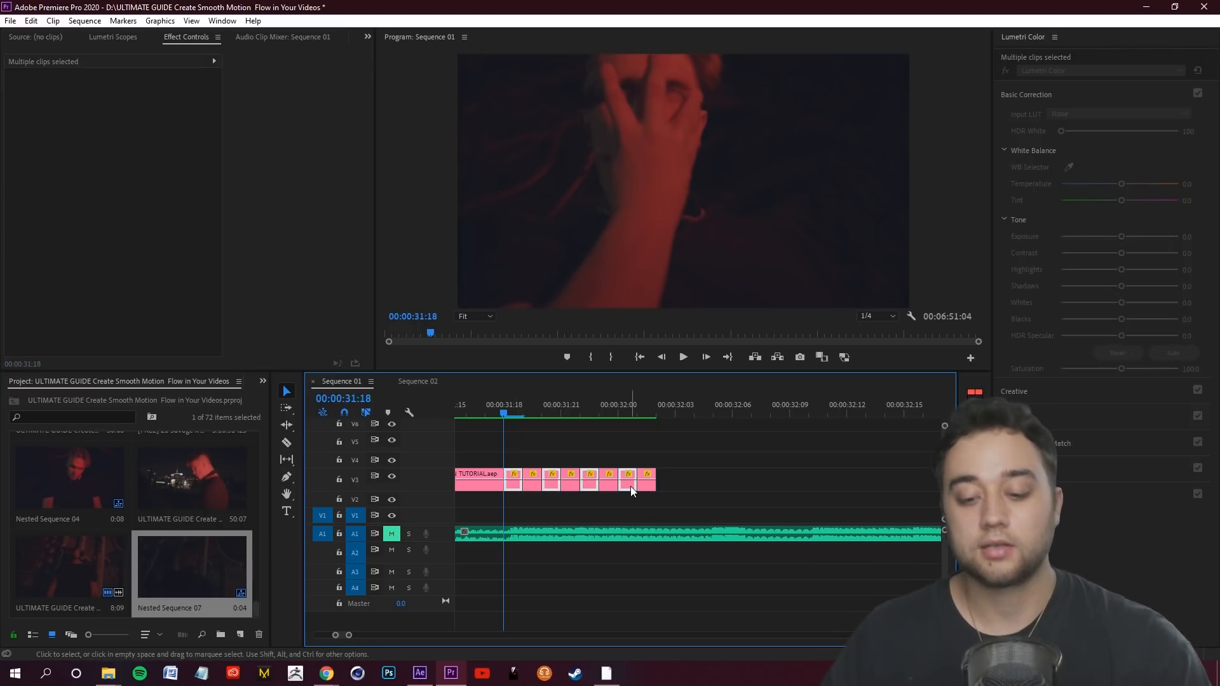
pyautogui.press('Delete')
# Step: Play the flicker cuts at the end of the V3 clip repeatedly from about 00:00:31:12
pyautogui.scroll(-5, 627, 460)
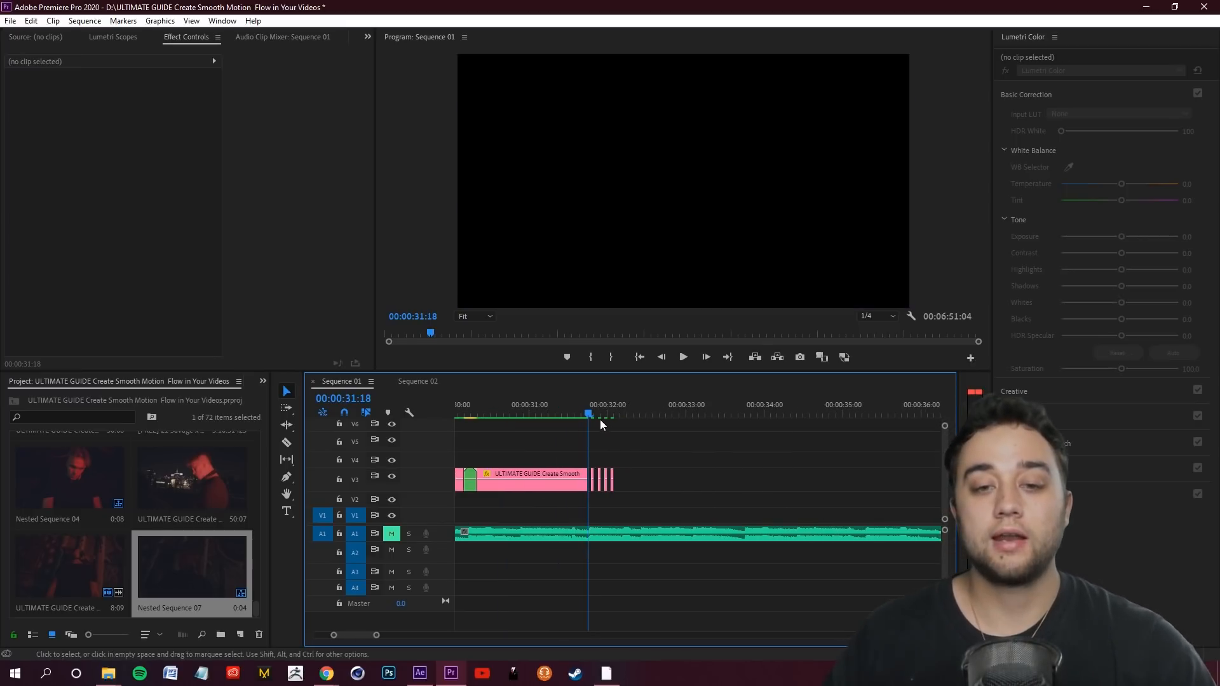
pyautogui.click(571, 414)
pyautogui.click(719, 445)
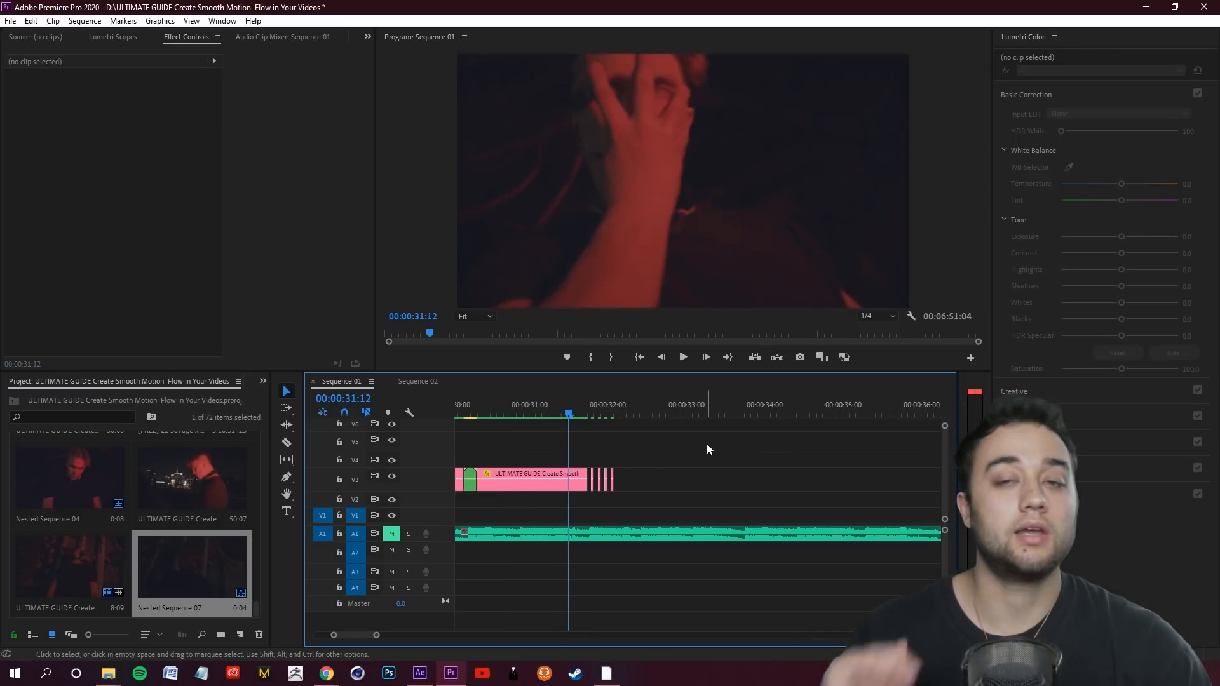
pyautogui.press('space')
pyautogui.press('space')
pyautogui.moveTo(601, 407); pyautogui.dragTo(571, 407)
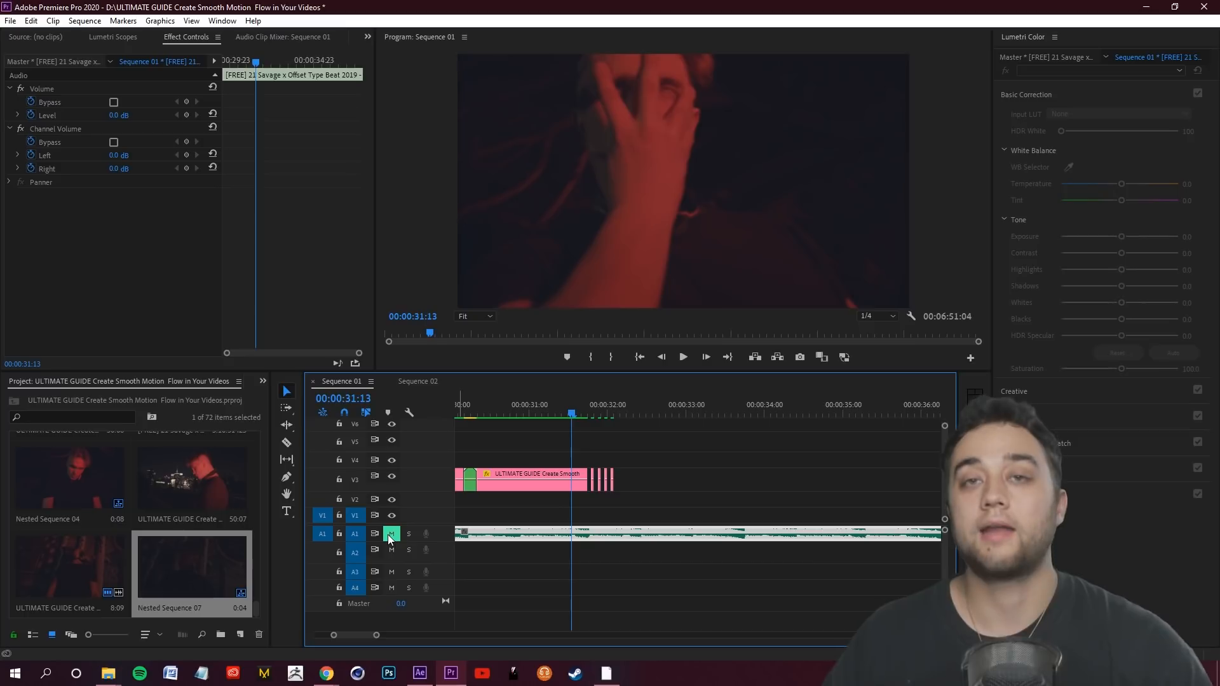
pyautogui.scroll(1, 700, 474)
pyautogui.press('space')
pyautogui.press('space')
pyautogui.moveTo(603, 409); pyautogui.dragTo(564, 439)
# Step: Unmute track A1 and replay the flicker cuts with the music from about 00:00:31:13
pyautogui.click(389, 535)
pyautogui.press('space')
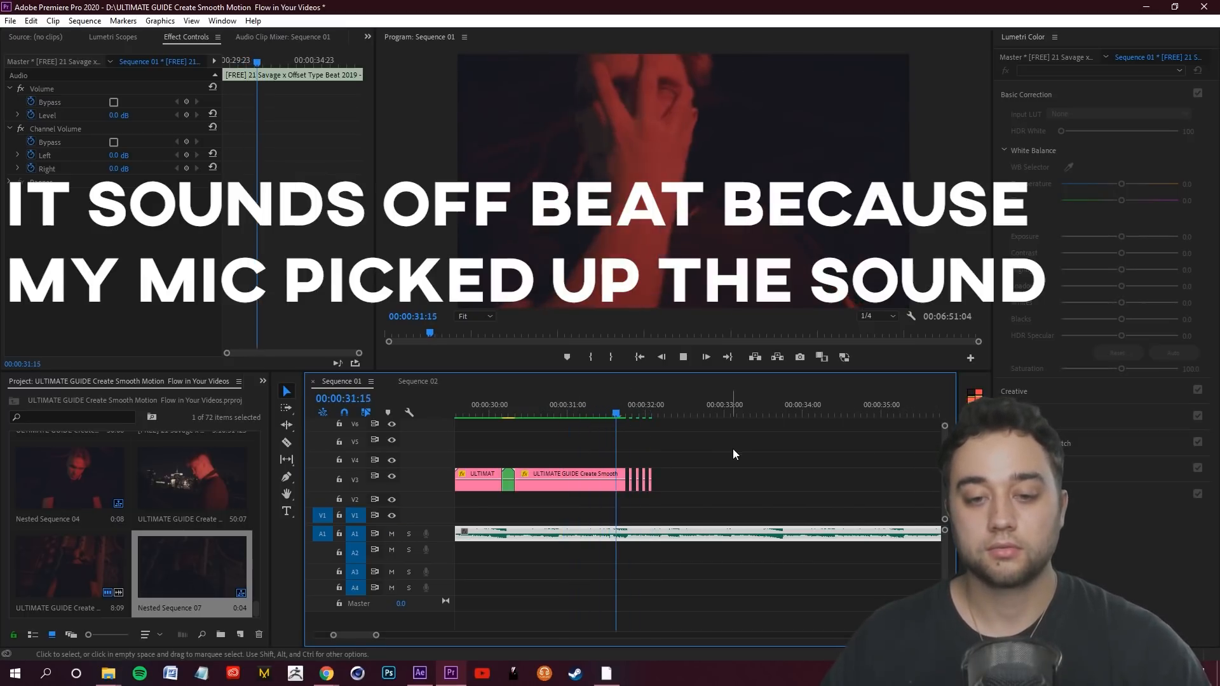
pyautogui.press('space')
pyautogui.moveTo(659, 411); pyautogui.dragTo(609, 420)
pyautogui.press('space')
pyautogui.press('space')
# Step: Mute track A1, clear the clip selection and save the project
pyautogui.click(392, 535)
pyautogui.click(745, 449)
pyautogui.hotkey('ctrl', 's')
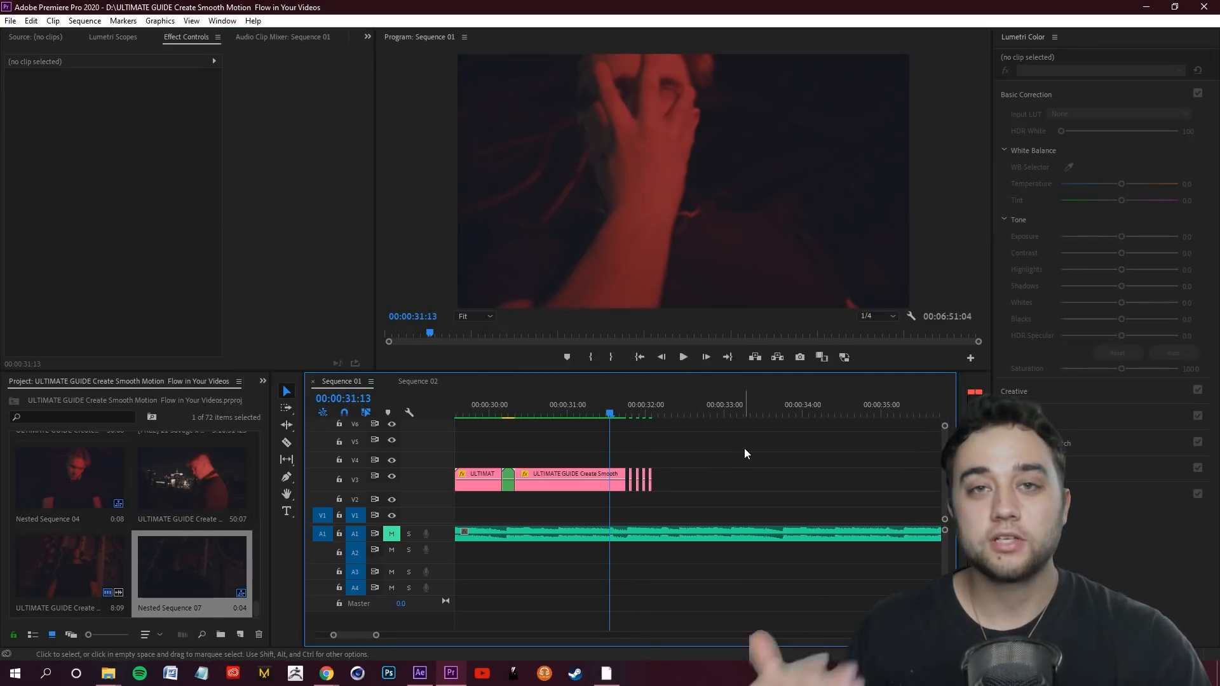
# Step: Replay the end of the edit from about 00:00:31:13 to review the flicker up to 00:00:32:02
pyautogui.press('space')
pyautogui.press('space')
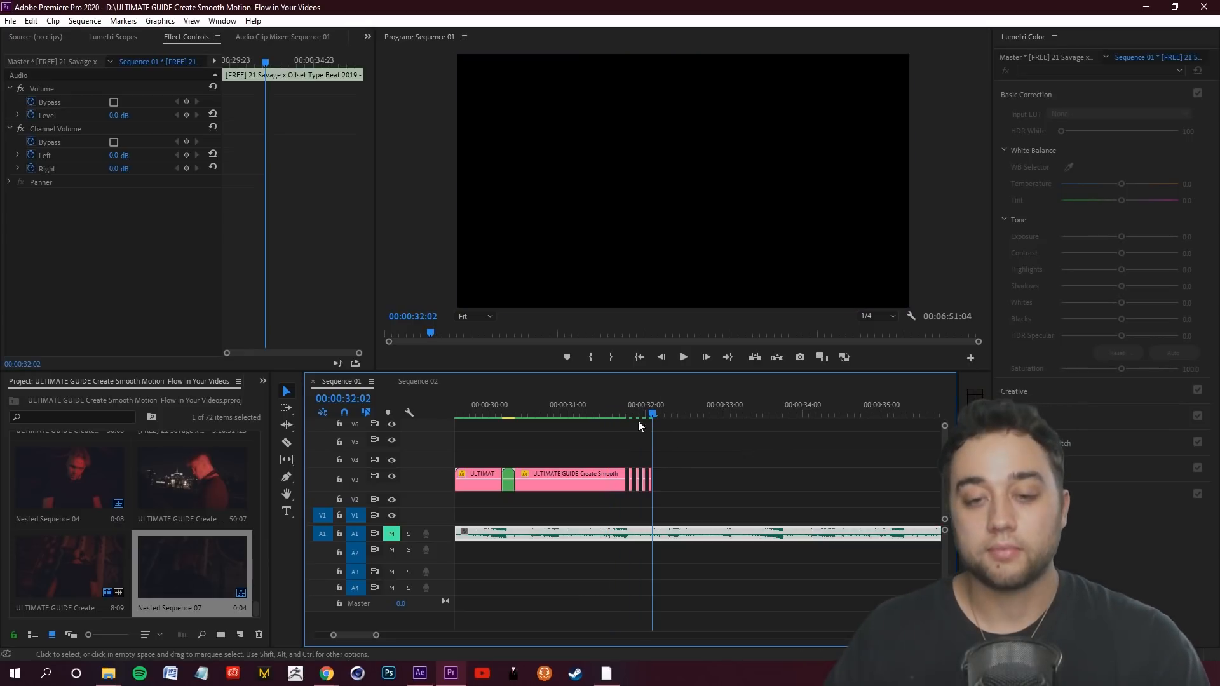
pyautogui.moveTo(629, 424); pyautogui.dragTo(611, 404)
pyautogui.press('space')
pyautogui.press('space')
pyautogui.click(621, 422)
pyautogui.click(738, 444)
pyautogui.press('space')
pyautogui.press('space')
# Step: Mute track A1 and go to the start of the unedited clips 28.mov, 42.mov and 34.mov at 00:00:42:08
pyautogui.moveTo(716, 445); pyautogui.dragTo(818, 444)
pyautogui.press('space')
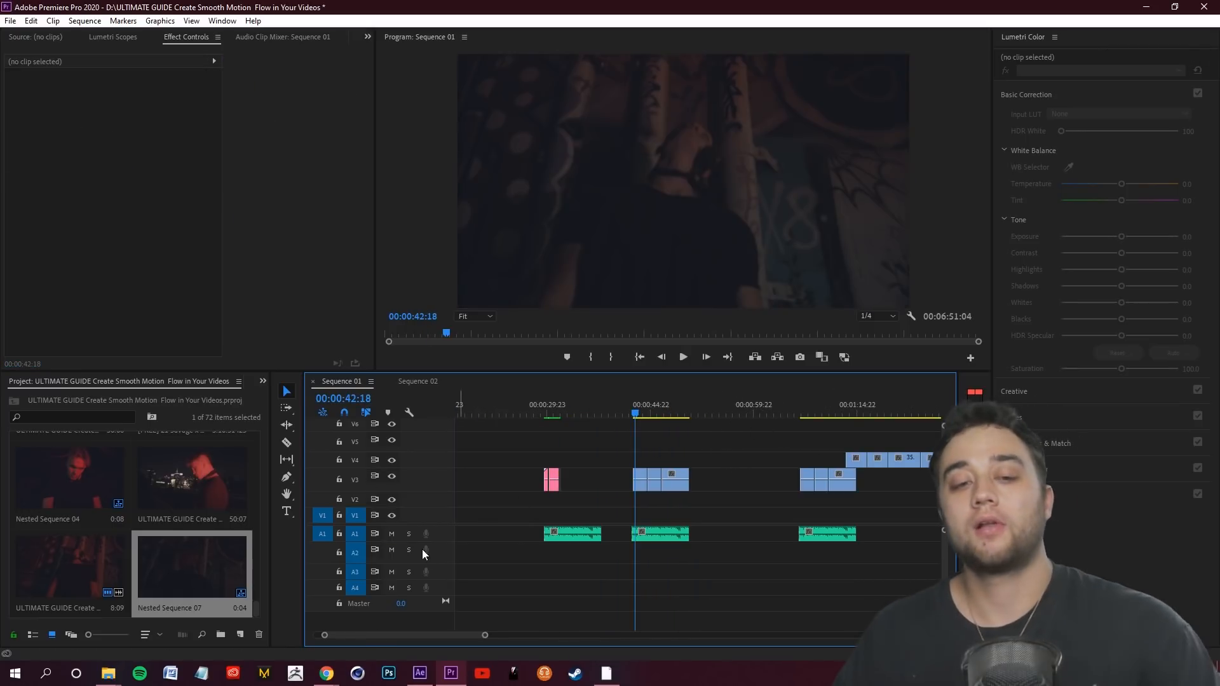
pyautogui.click(391, 533)
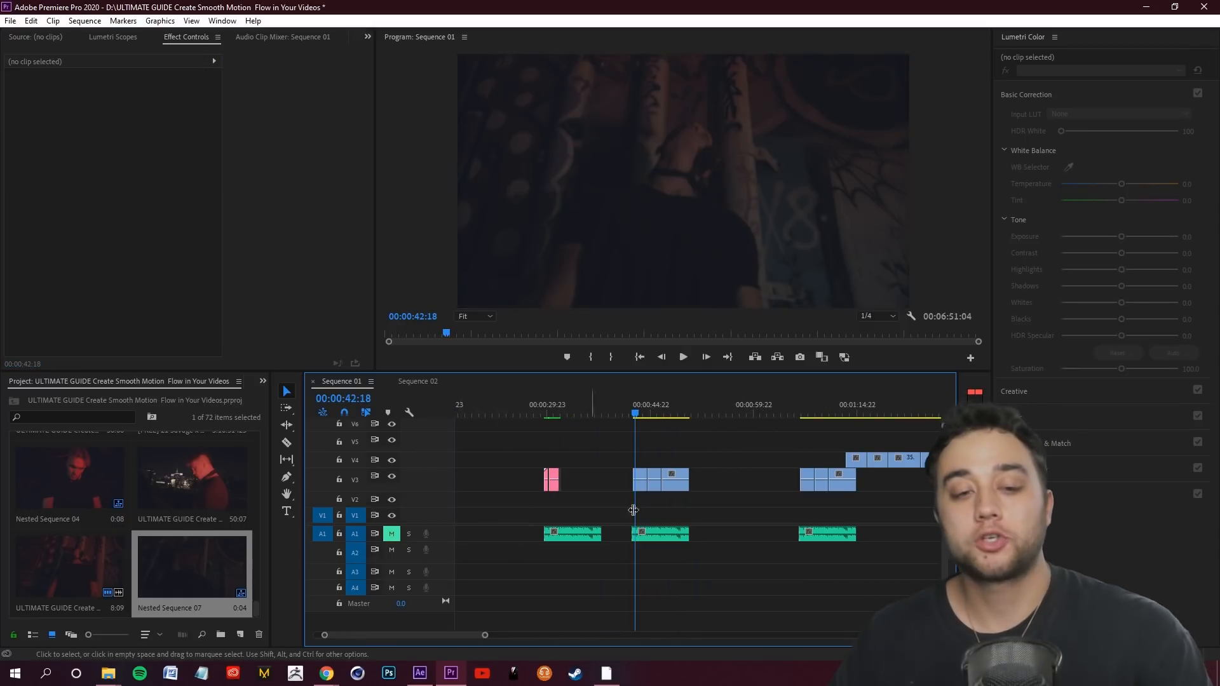
pyautogui.scroll(4, 607, 436)
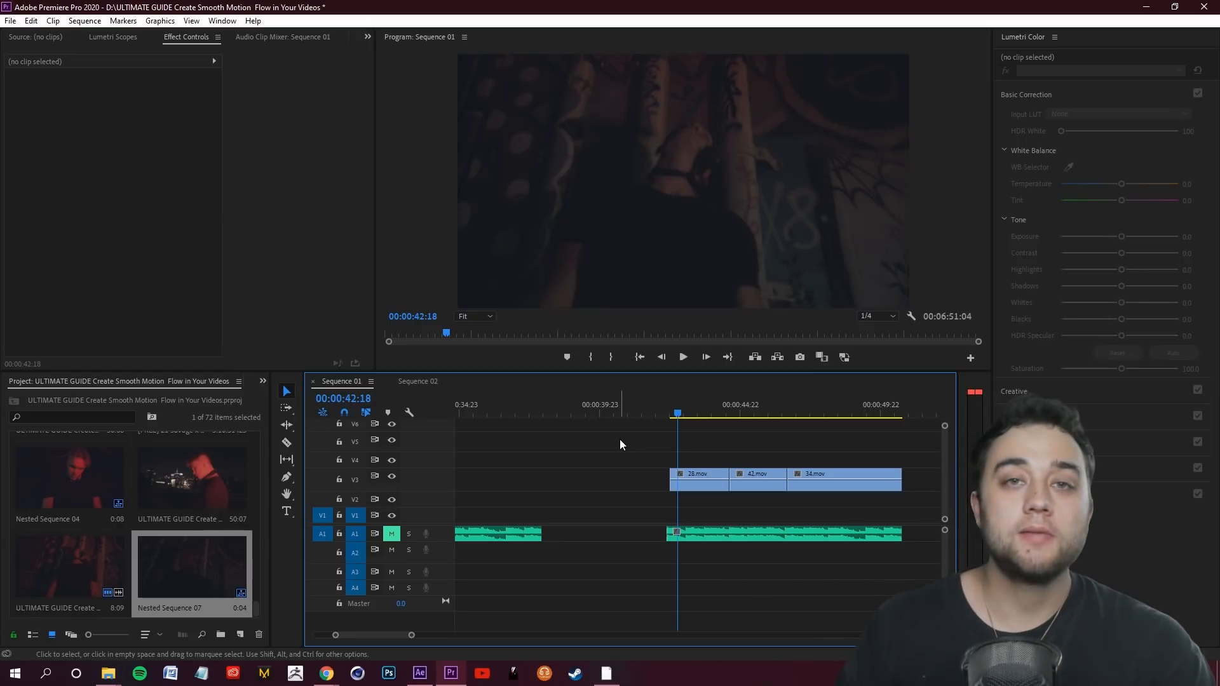
pyautogui.scroll(-3, 621, 470)
pyautogui.scroll(3, 569, 479)
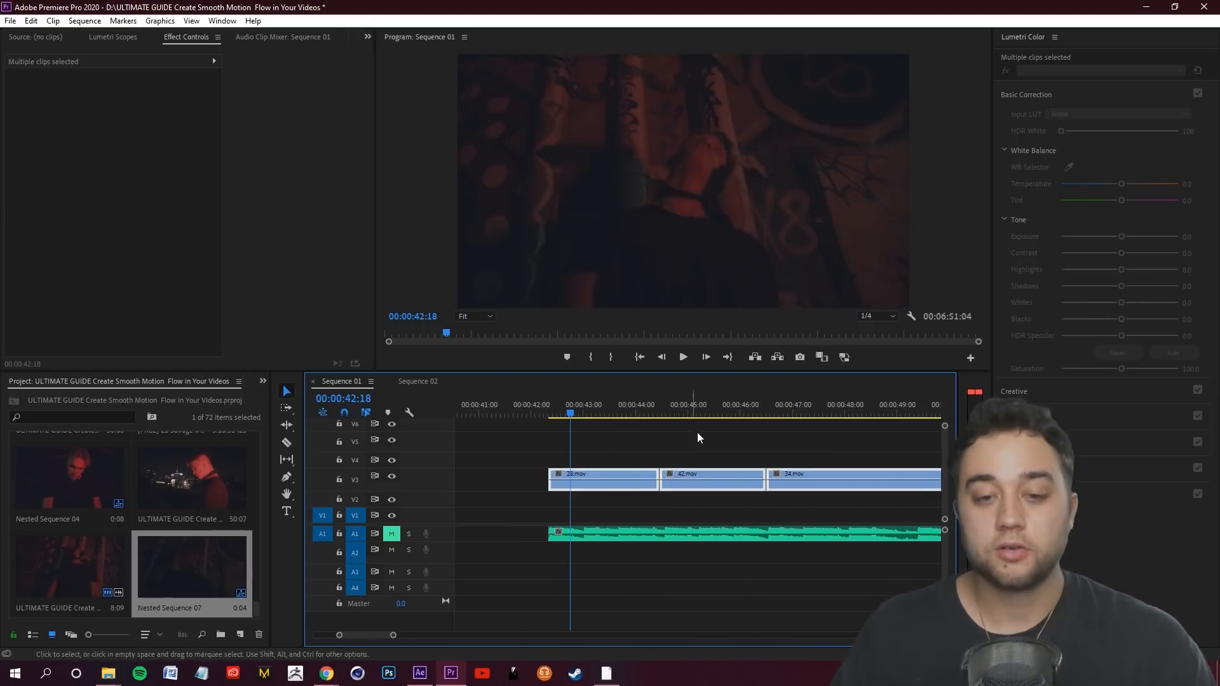
pyautogui.click(734, 437)
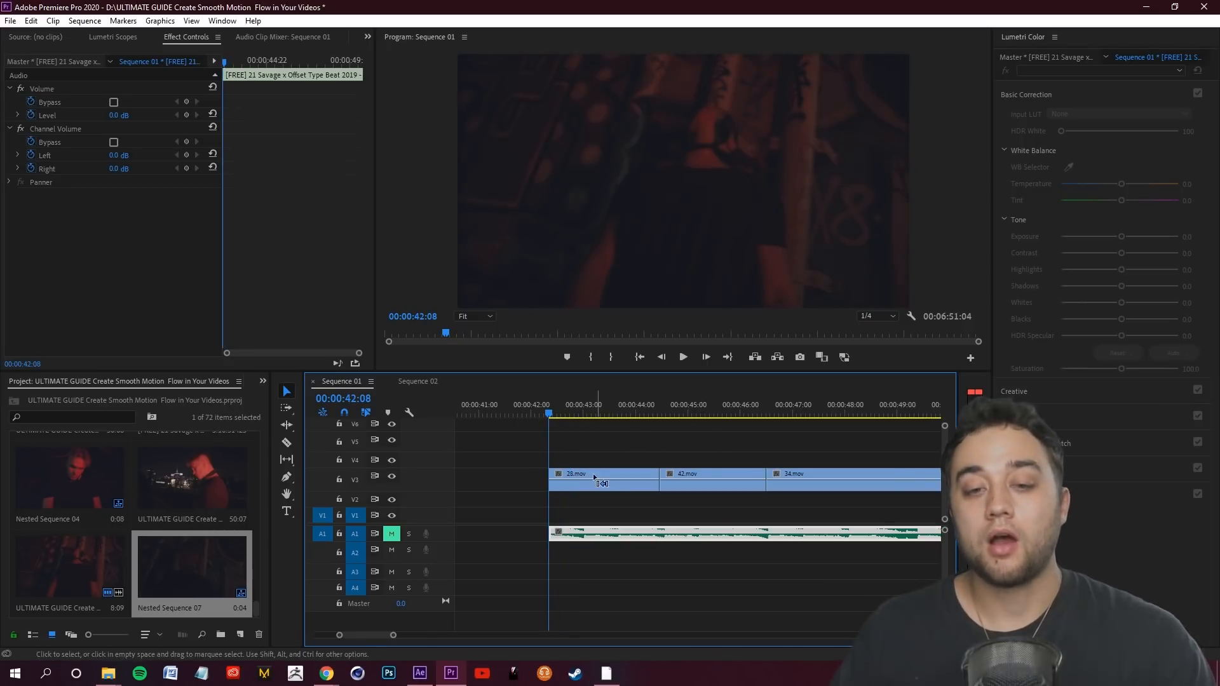
# Step: Set the 28.mov clip on V3 to display its Time Remapping Speed line
pyautogui.scroll(-3, 523, 474)
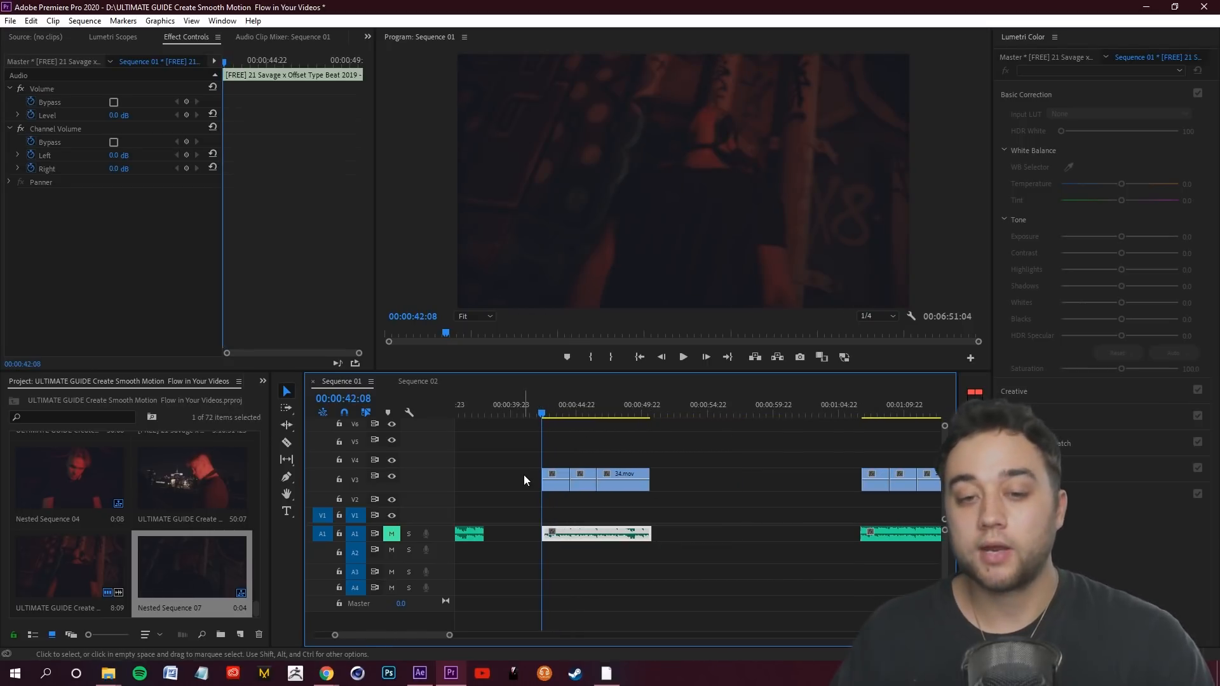
pyautogui.scroll(5, 527, 482)
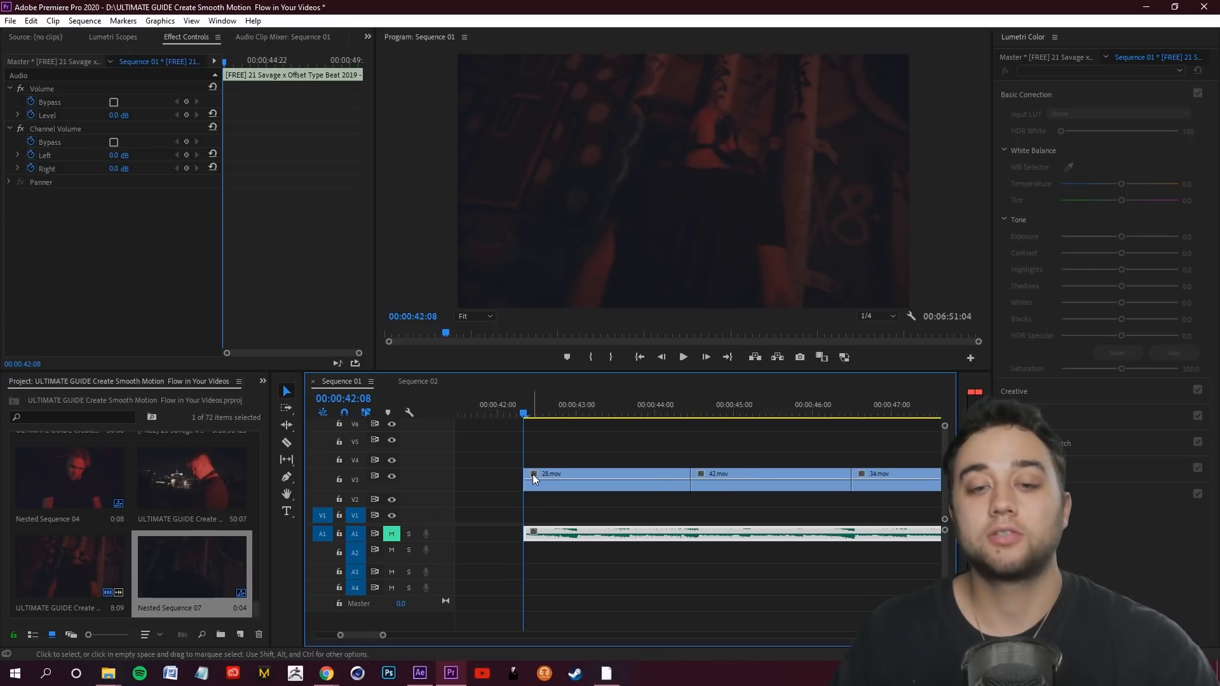
pyautogui.click(535, 474)
pyautogui.rightClick(534, 474)
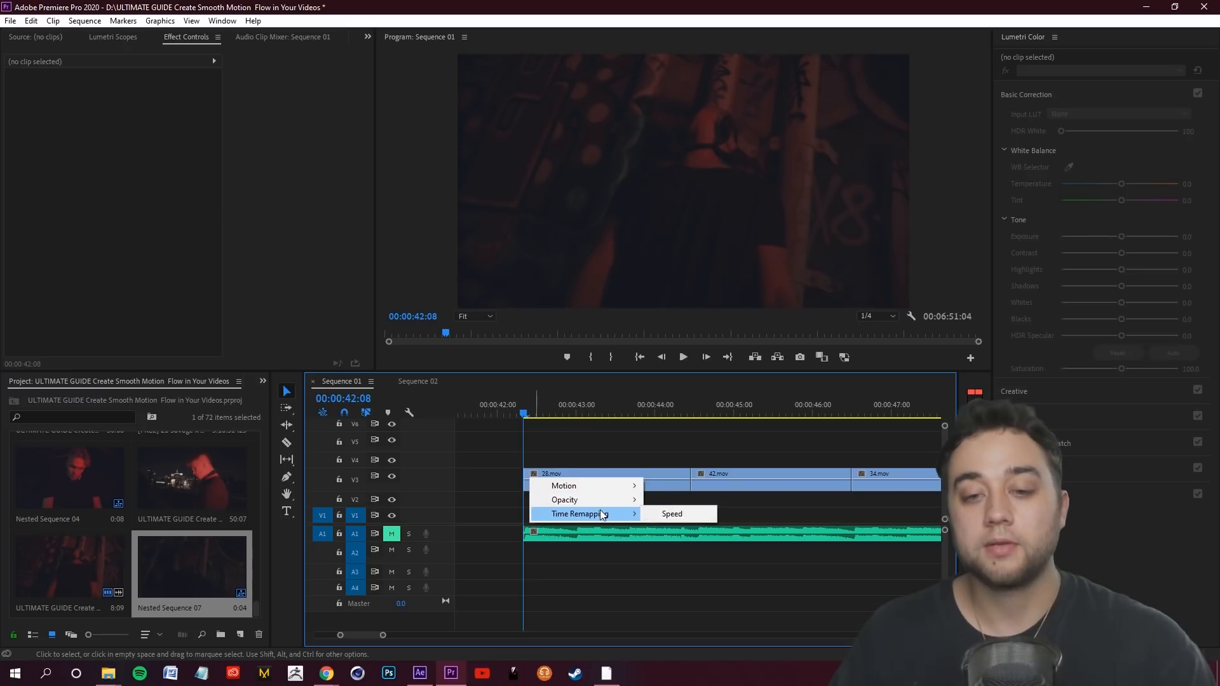
pyautogui.click(679, 514)
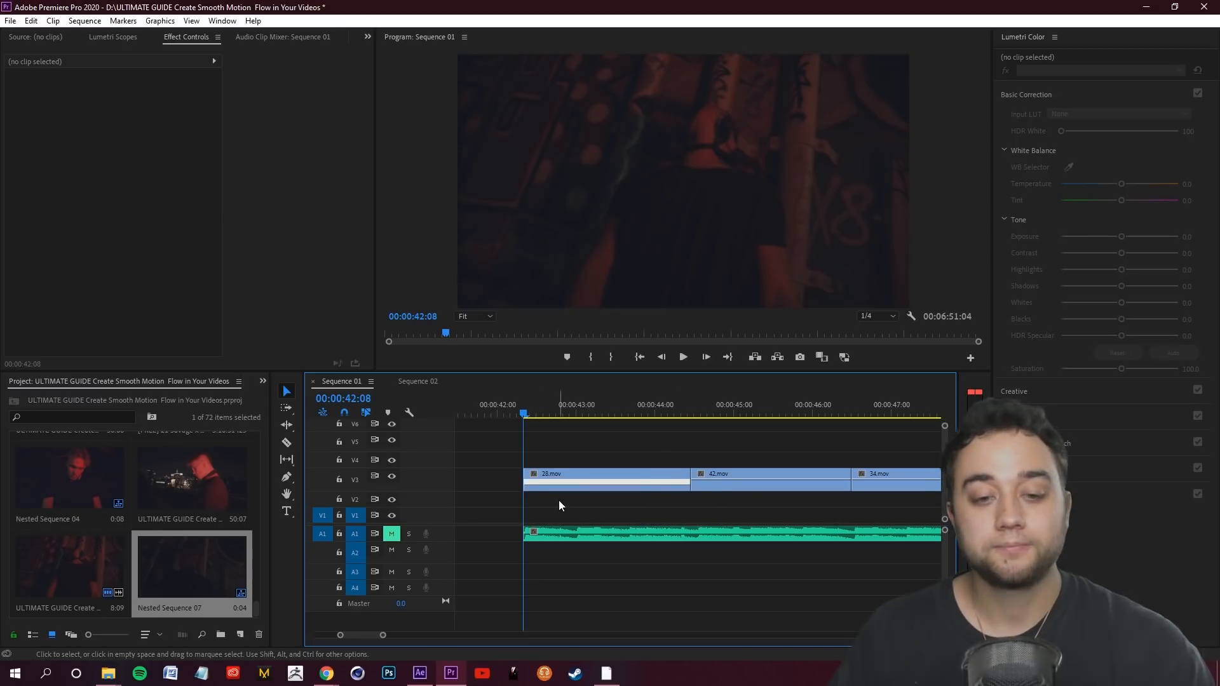
# Step: Add Speed keyframes to 28.mov at its start, 00:00:43:00, about 00:00:43:12 and near its end, and expand track V3's height
pyautogui.click(565, 474)
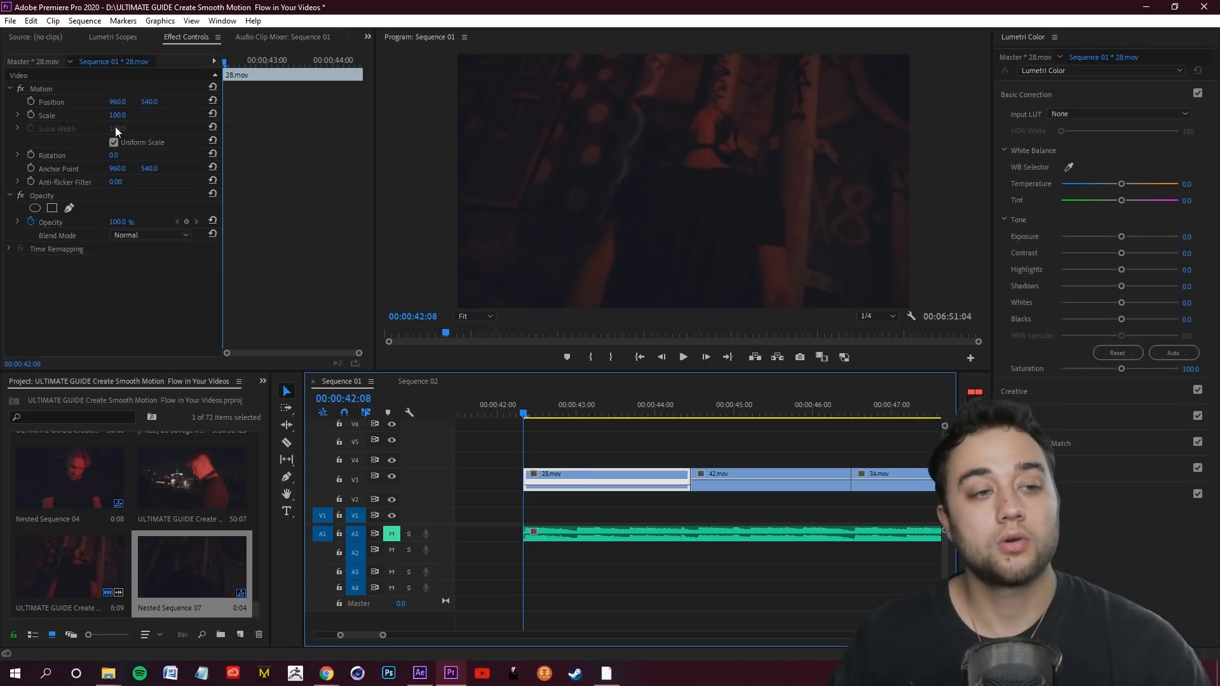
pyautogui.click(9, 249)
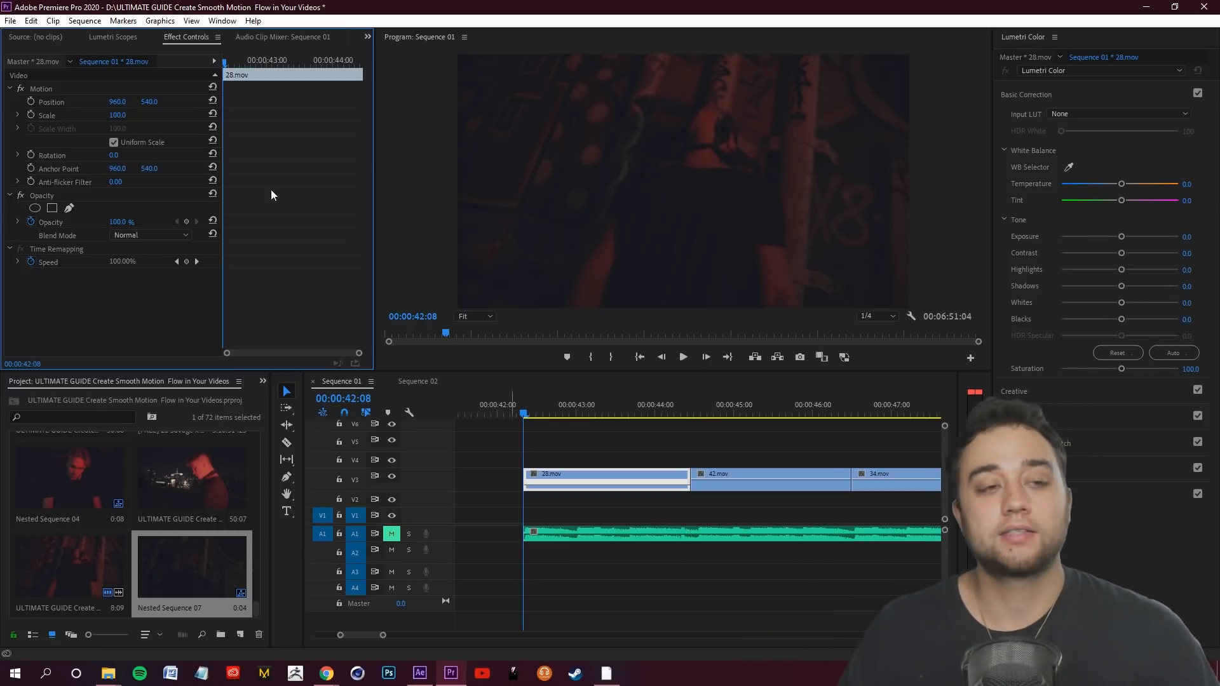
pyautogui.click(186, 261)
pyautogui.moveTo(528, 421); pyautogui.dragTo(601, 420)
pyautogui.click(187, 261)
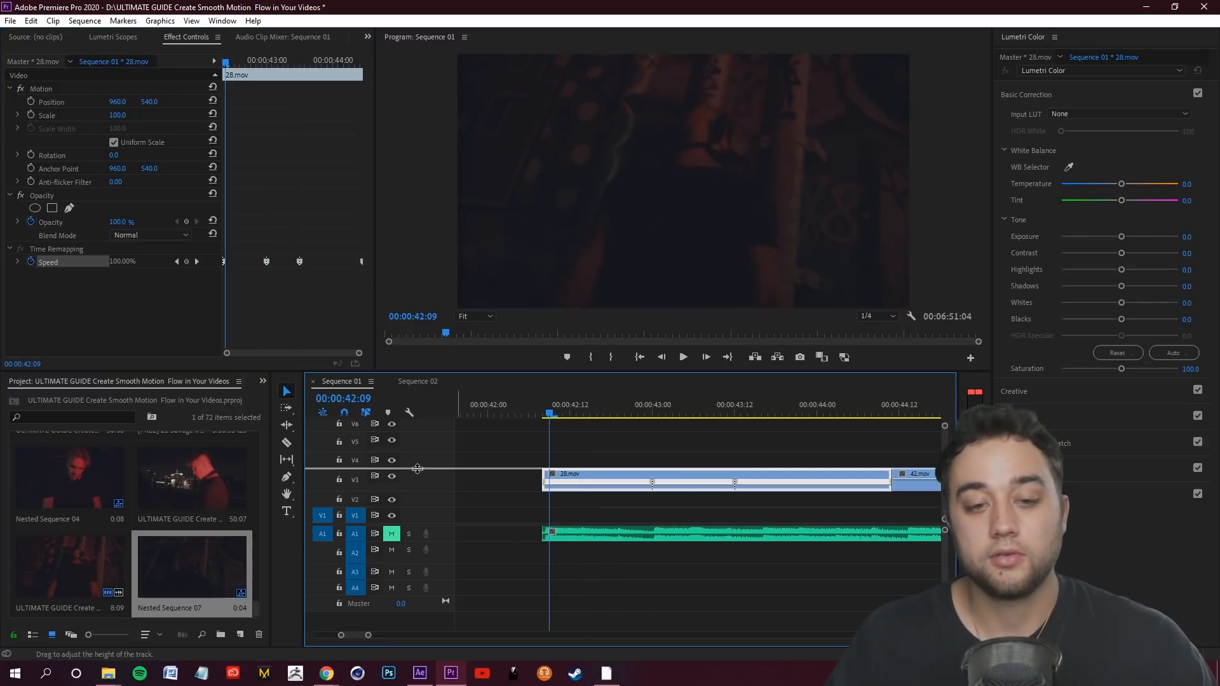
pyautogui.doubleClick(416, 480)
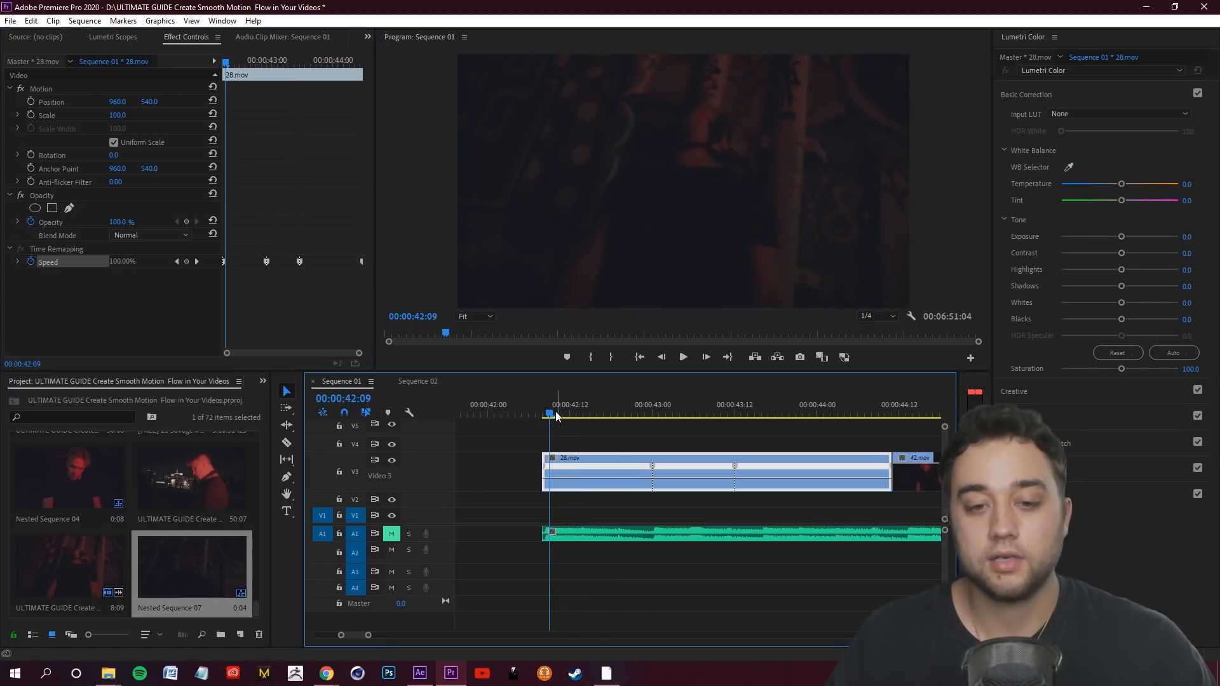
# Step: Play 28.mov from its start to judge where the speed should change
pyautogui.press('space')
pyautogui.press('Up')
pyautogui.press('space')
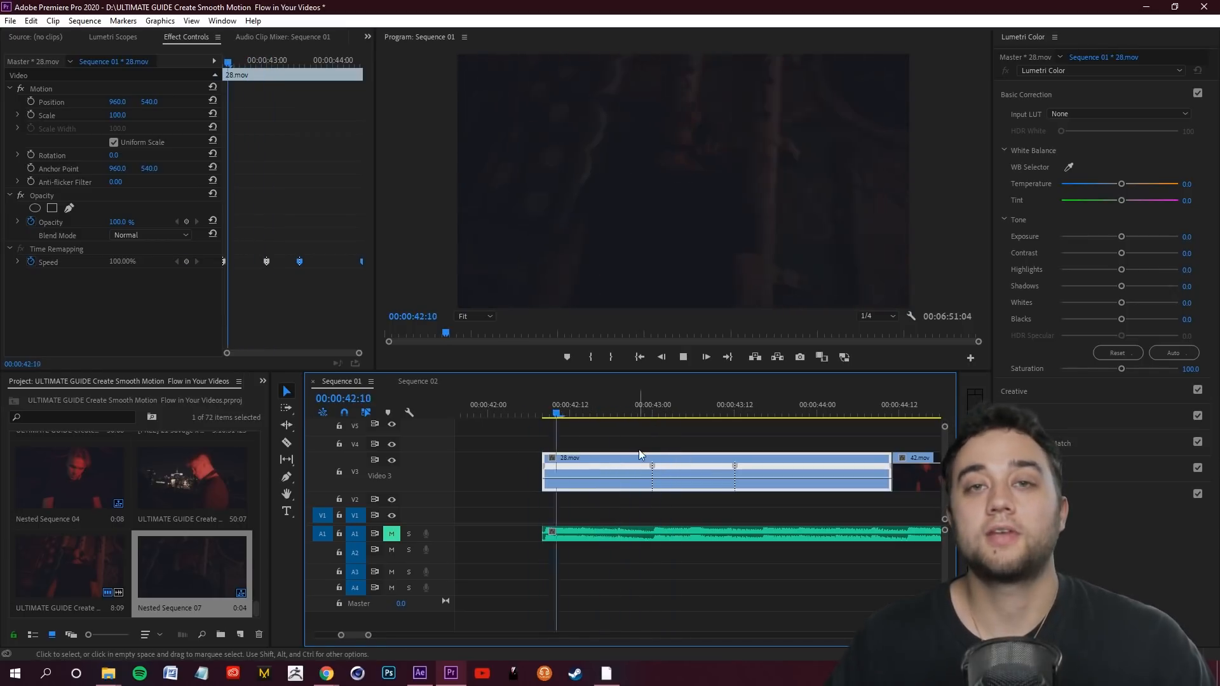
pyautogui.press('space')
# Step: Try raising 28.mov's speed to about 199% between the 00:00:43:00 keyframe and the following one, and undo the change
pyautogui.moveTo(653, 415); pyautogui.dragTo(650, 443)
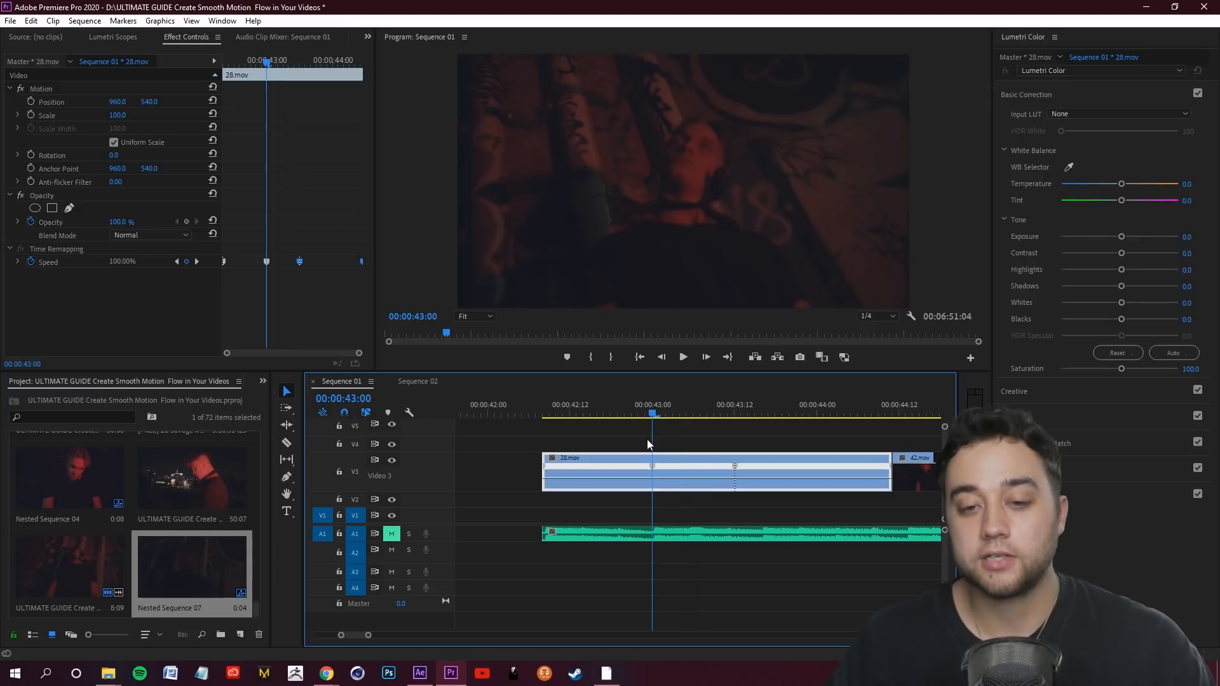
pyautogui.click(267, 261)
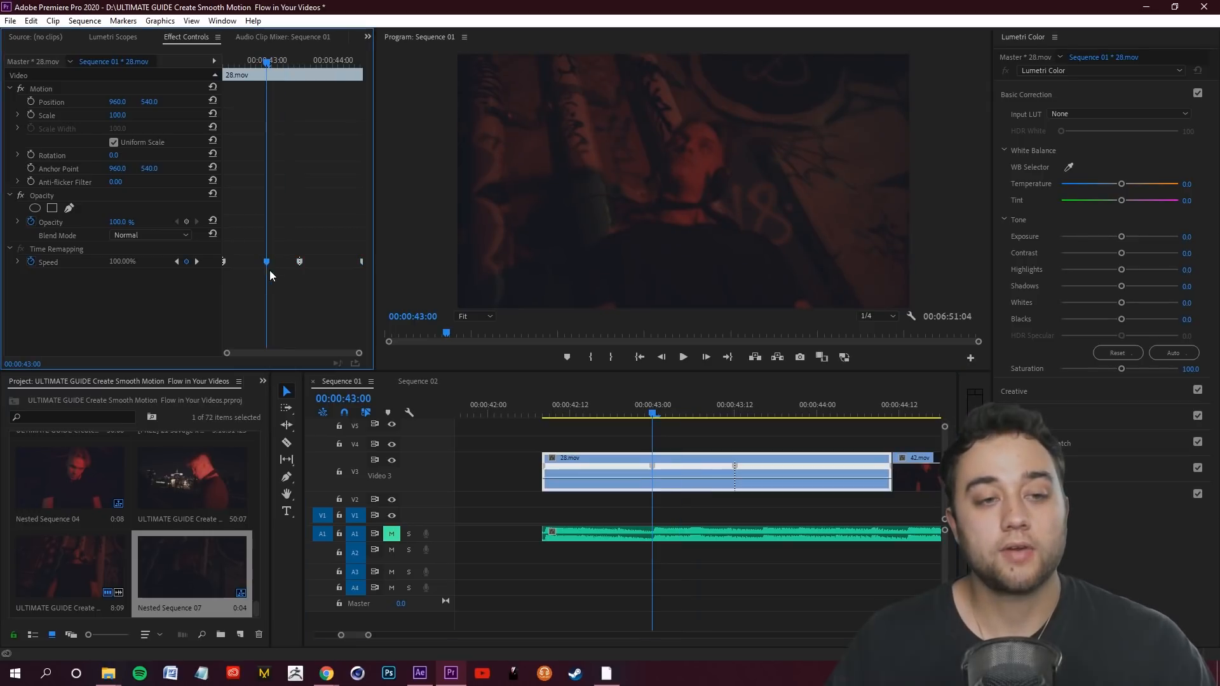
pyautogui.click(654, 483)
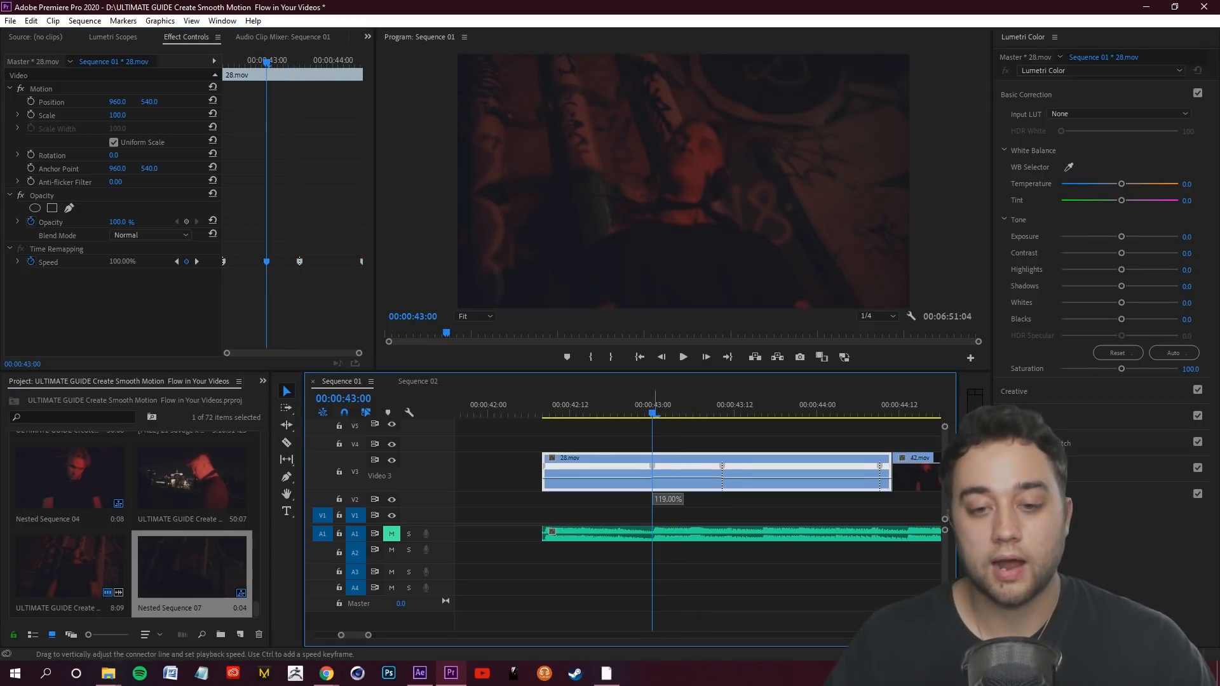
pyautogui.moveTo(655, 481); pyautogui.dragTo(654, 476)
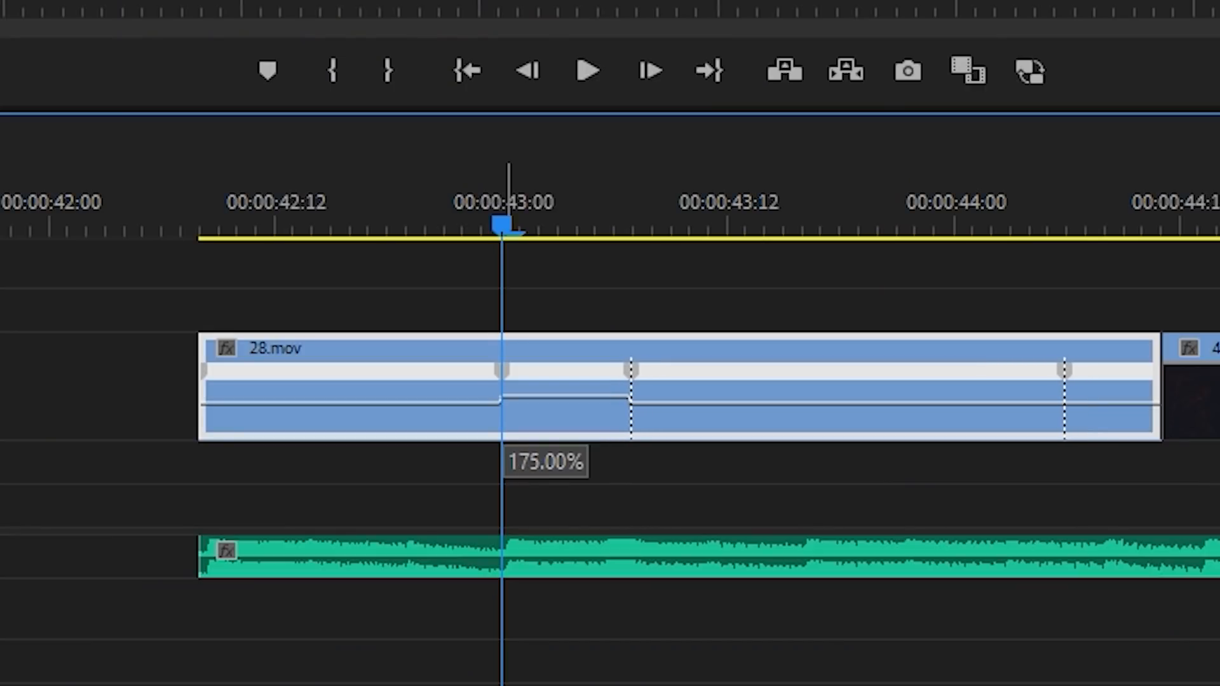
pyautogui.moveTo(565, 396); pyautogui.dragTo(565, 394)
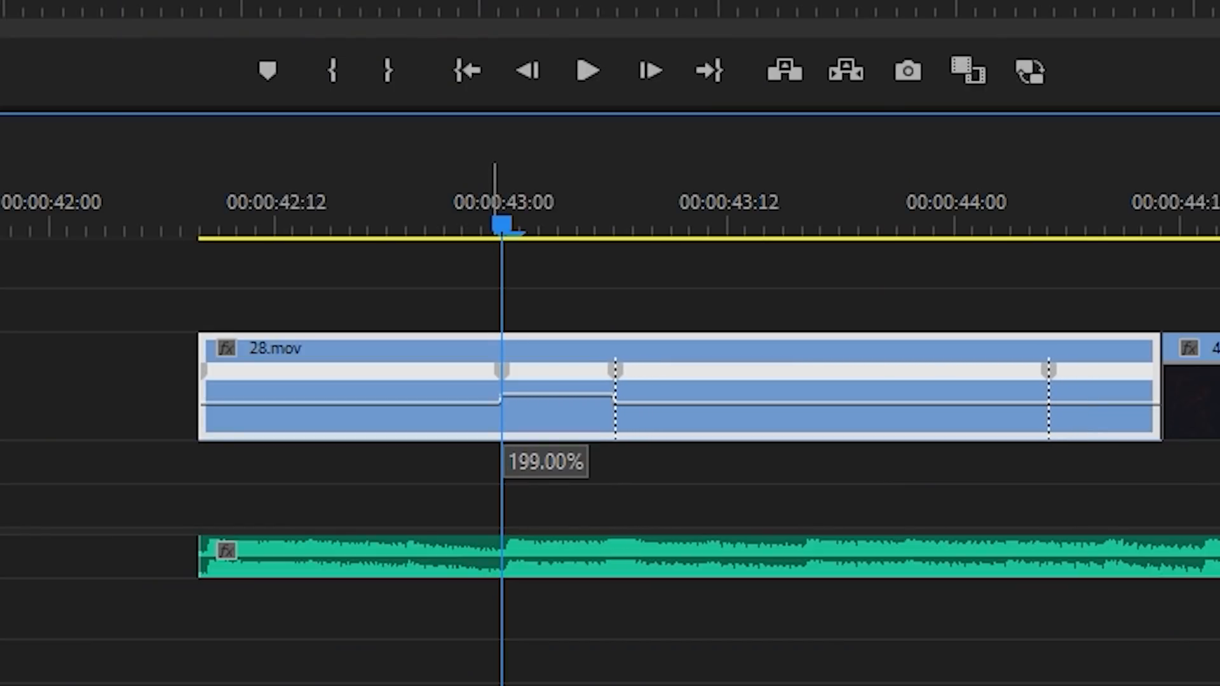
pyautogui.moveTo(565, 394); pyautogui.dragTo(565, 392)
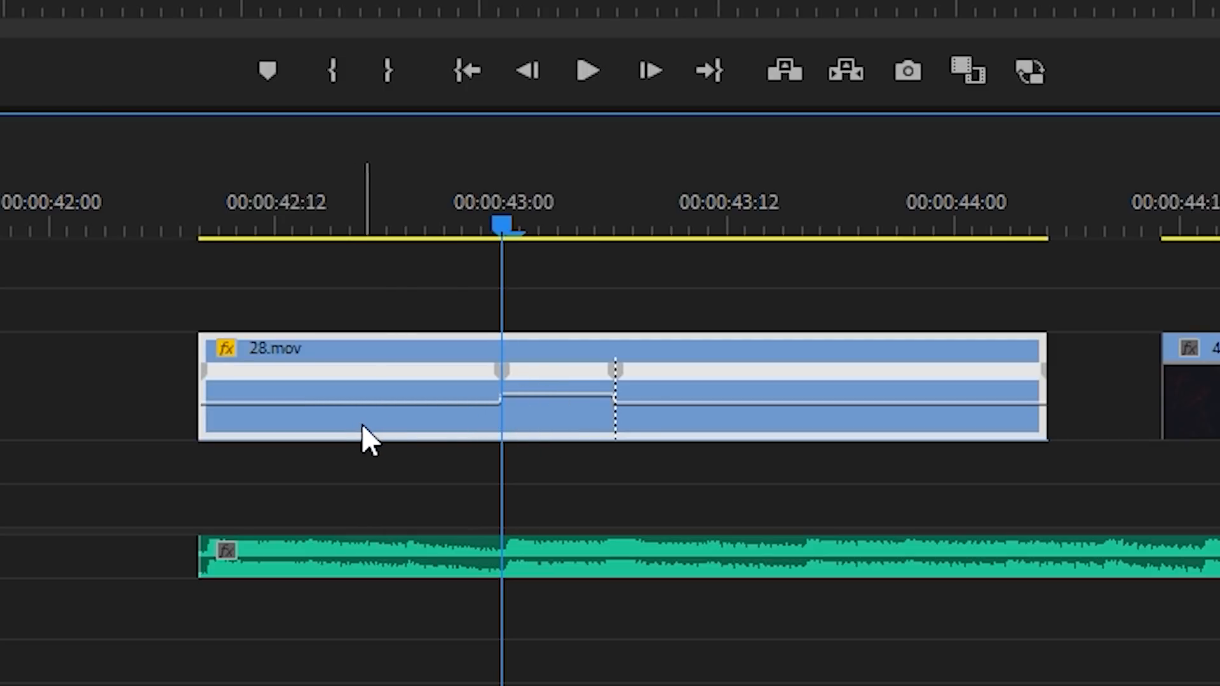
pyautogui.hotkey('ctrl', 'z')
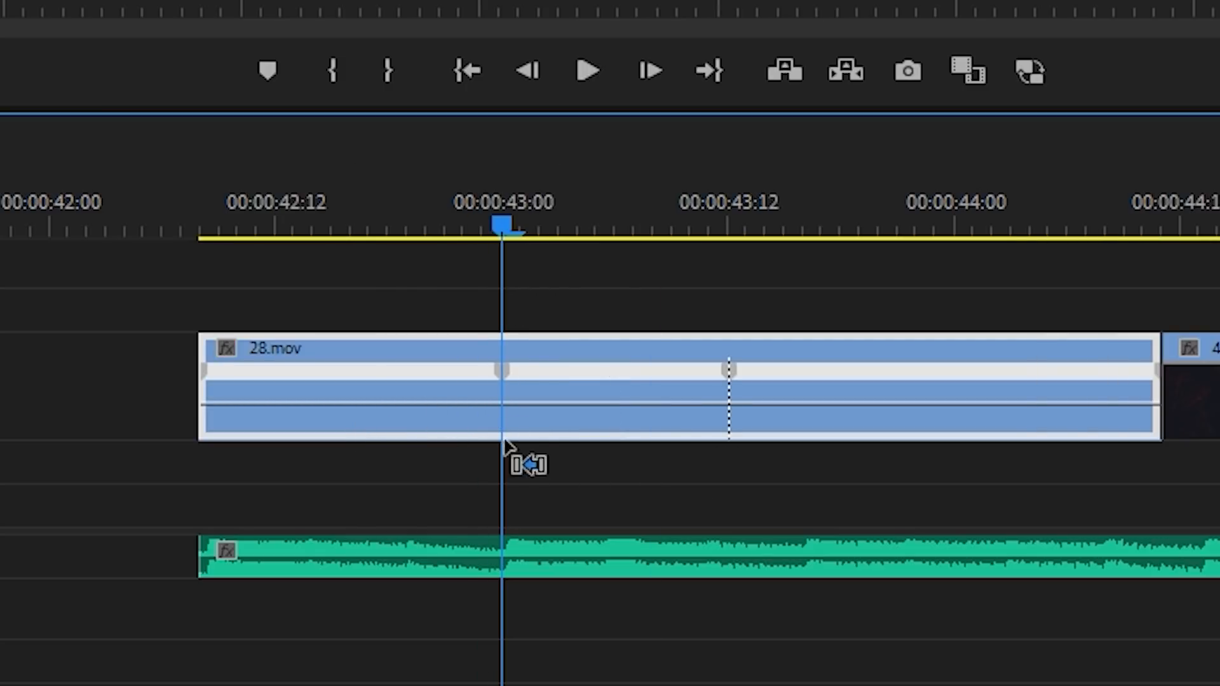
# Step: Try slowing 28.mov after its 00:00:43:00 keyframe with a curved speed transition, preview it, and undo the ramp
pyautogui.moveTo(506, 404); pyautogui.dragTo(538, 493)
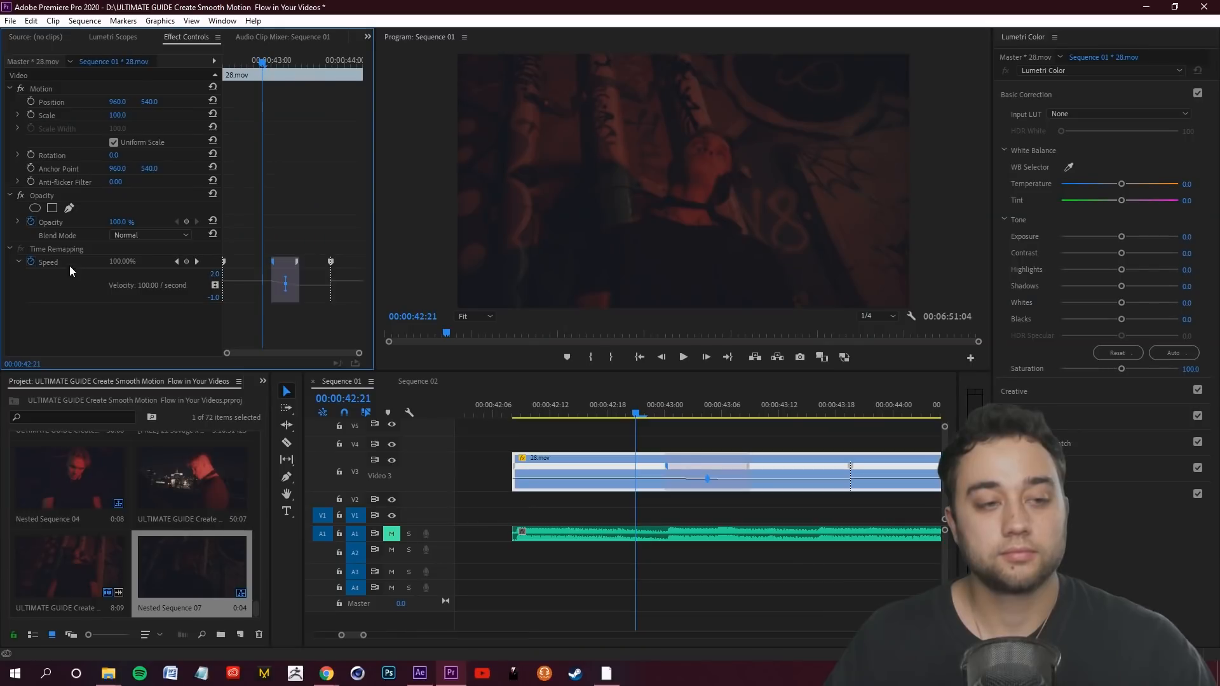
pyautogui.click(17, 262)
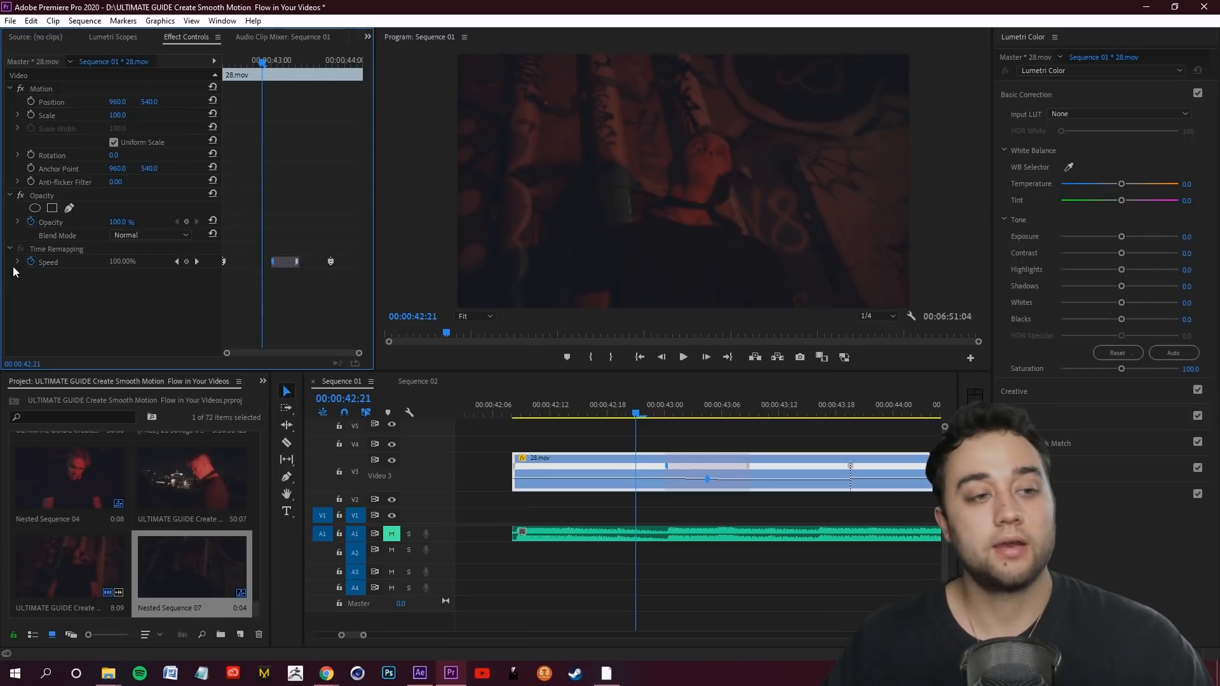
pyautogui.click(18, 262)
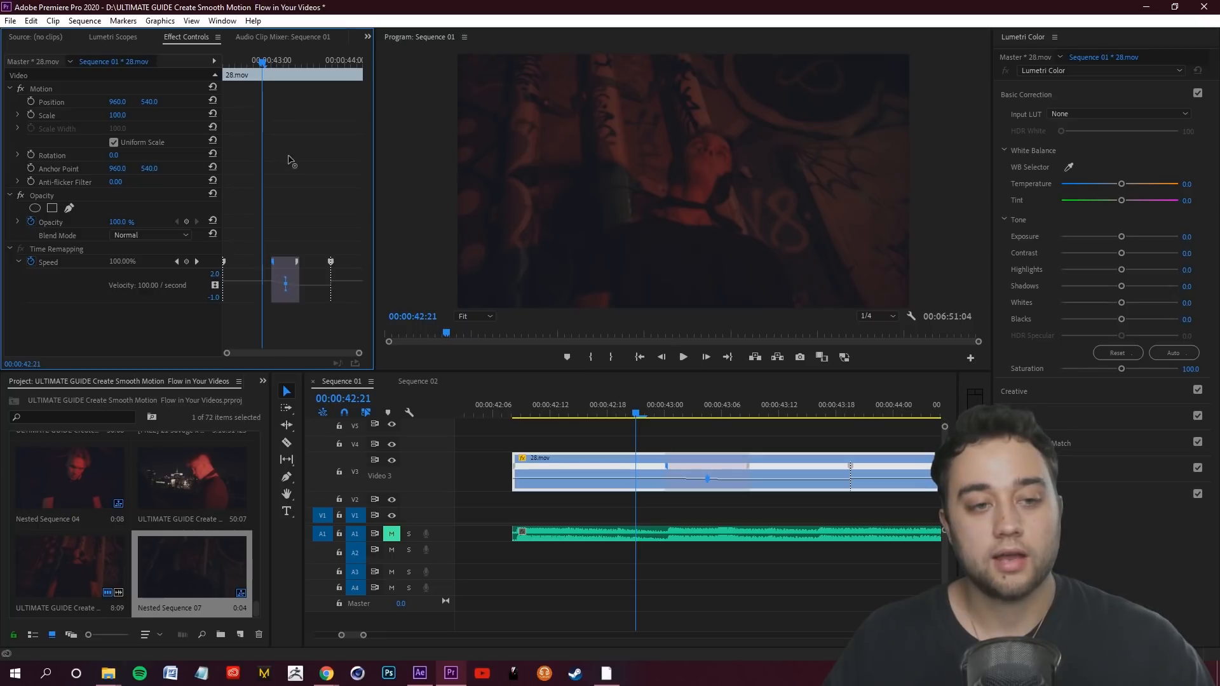
pyautogui.click(645, 414)
pyautogui.press('space')
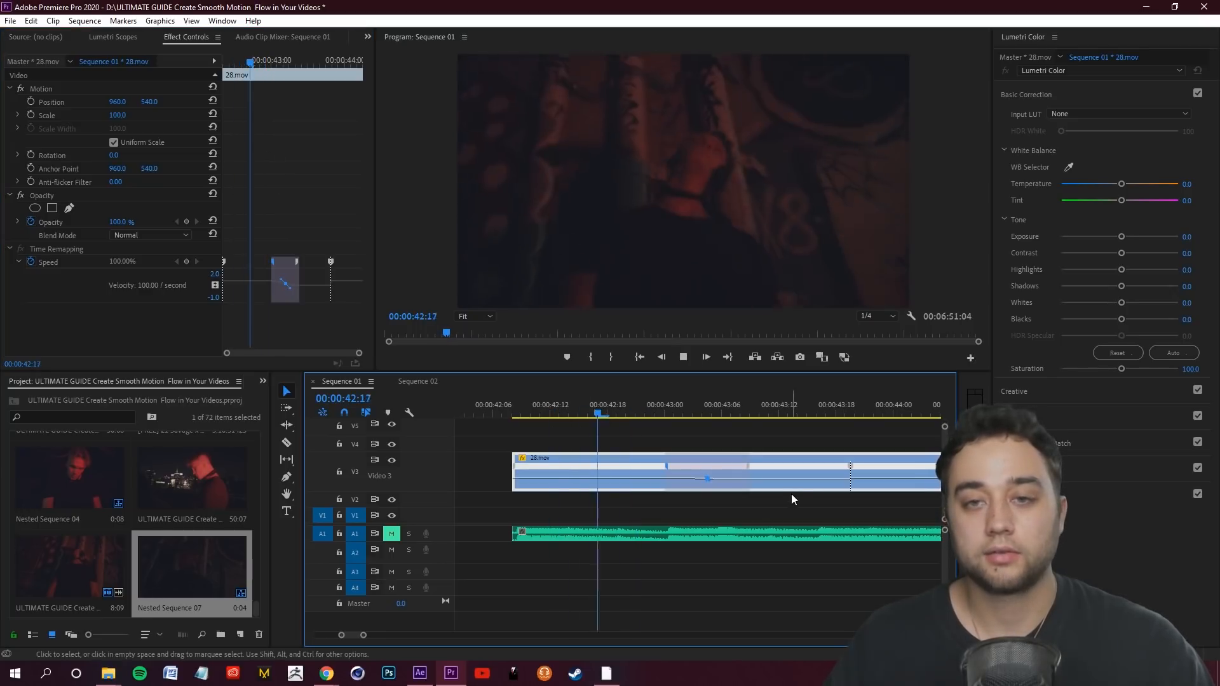
pyautogui.press('space')
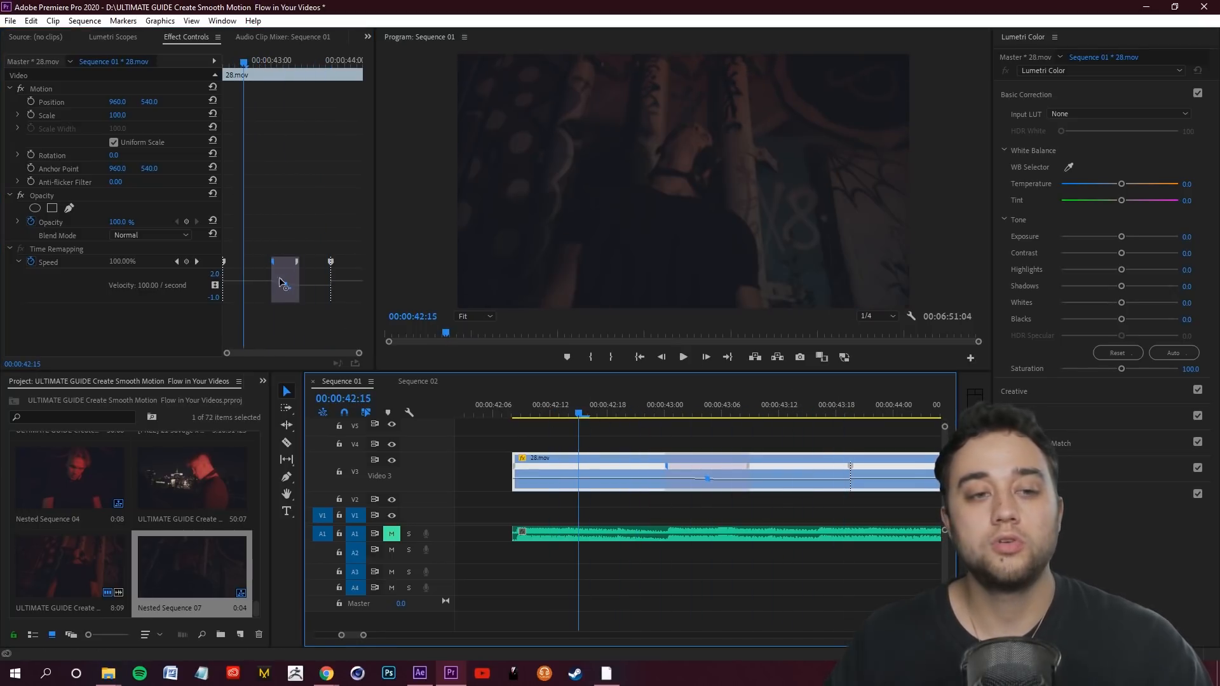
pyautogui.hotkey('ctrl', 'z')
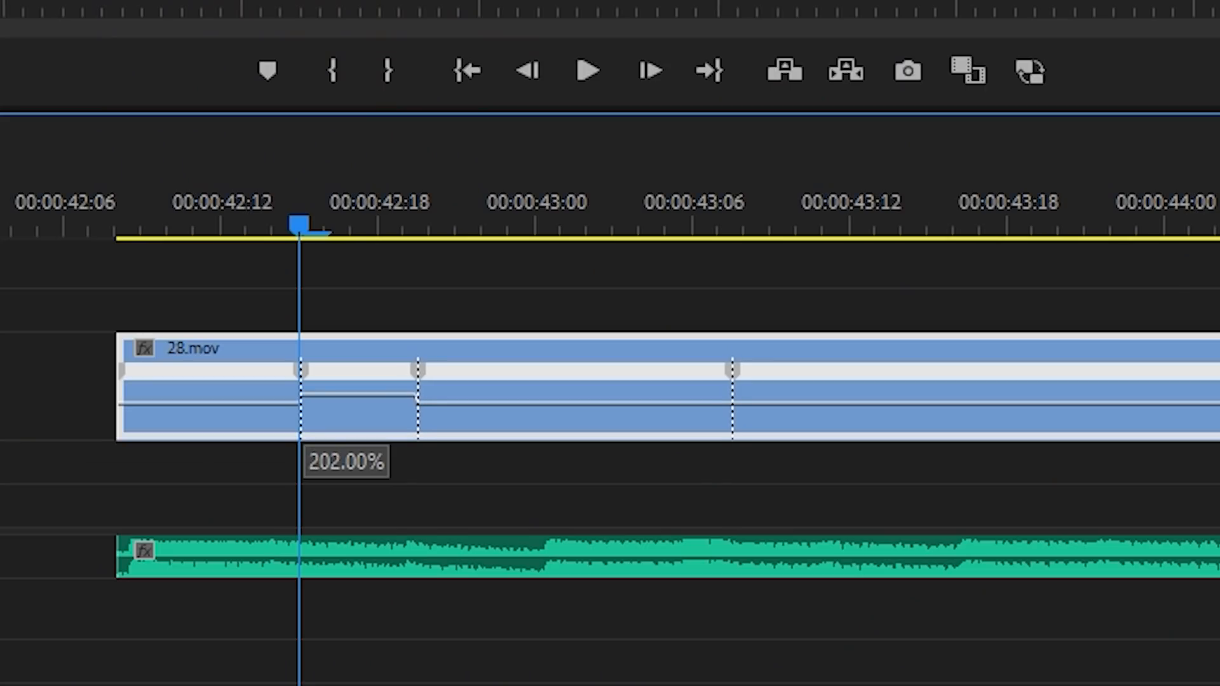
# Step: Raise 28.mov's speed to about 202% from the 00:00:42:15 keyframe and split that keyframe into a gradual ramp up
pyautogui.moveTo(324, 395); pyautogui.dragTo(324, 287)
pyautogui.click(313, 381)
pyautogui.moveTo(313, 386); pyautogui.dragTo(427, 394)
# Step: Play 28.mov repeatedly from its start to judge the new speed-up and the cut back to normal speed
pyautogui.press('space')
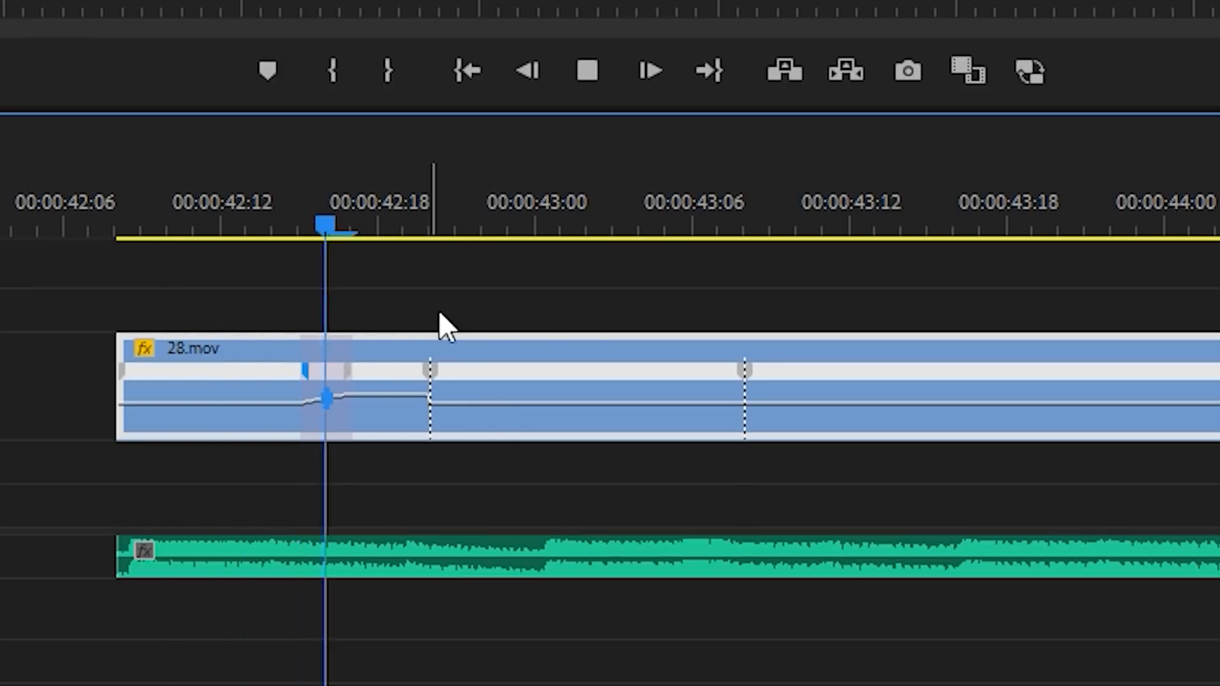
pyautogui.press('space')
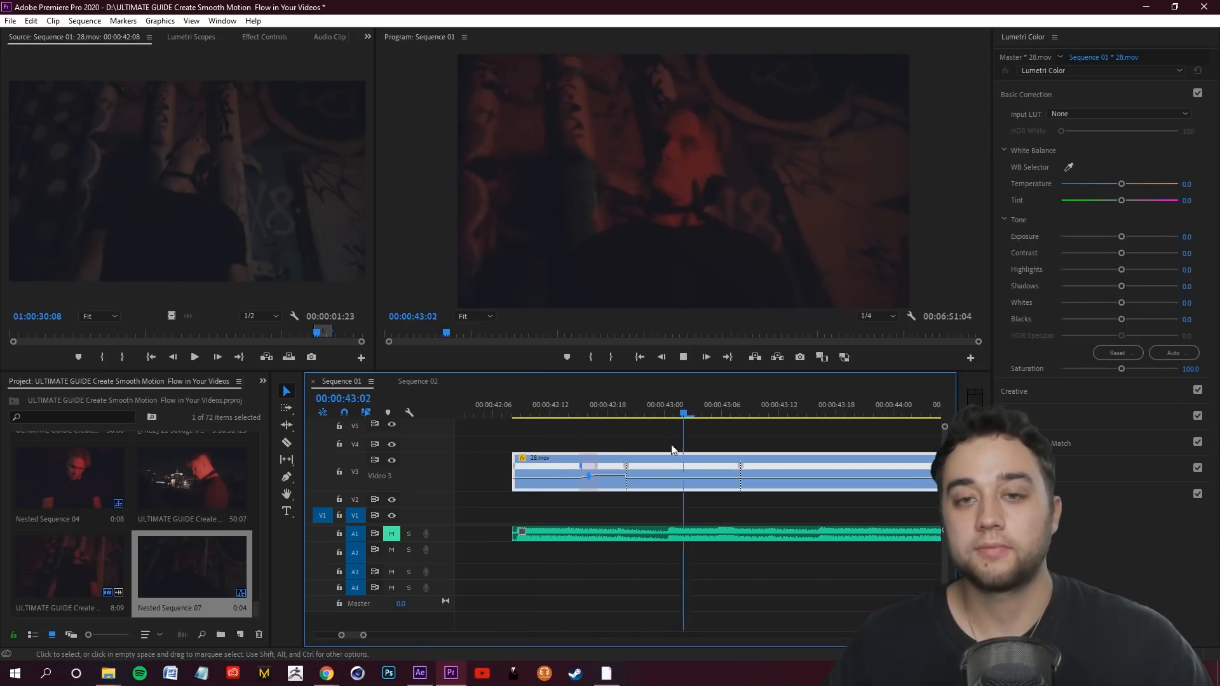
pyautogui.moveTo(771, 412); pyautogui.dragTo(521, 413)
pyautogui.press('space')
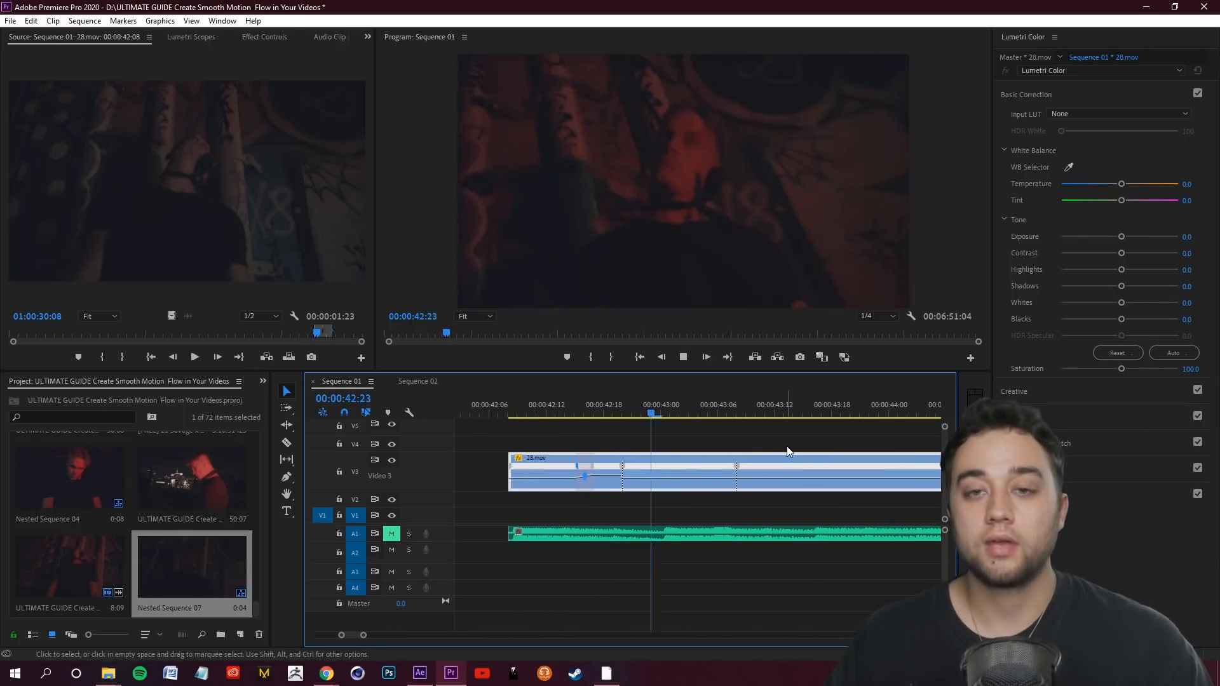
pyautogui.press('space')
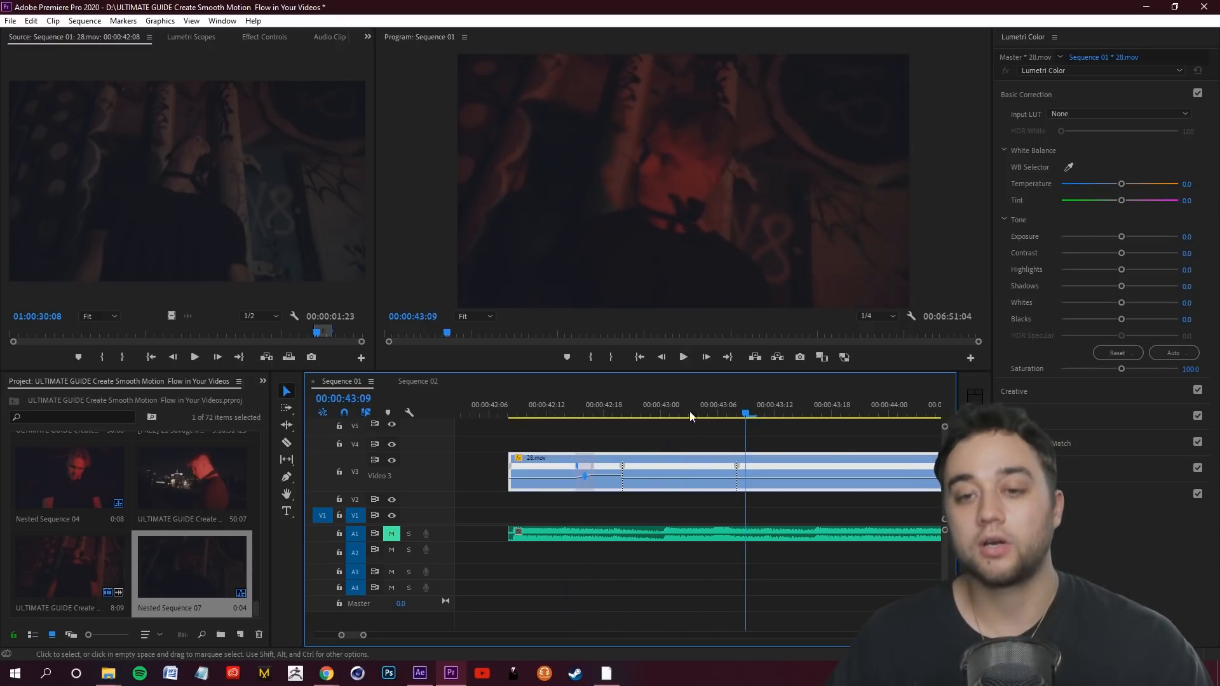
pyautogui.press('space')
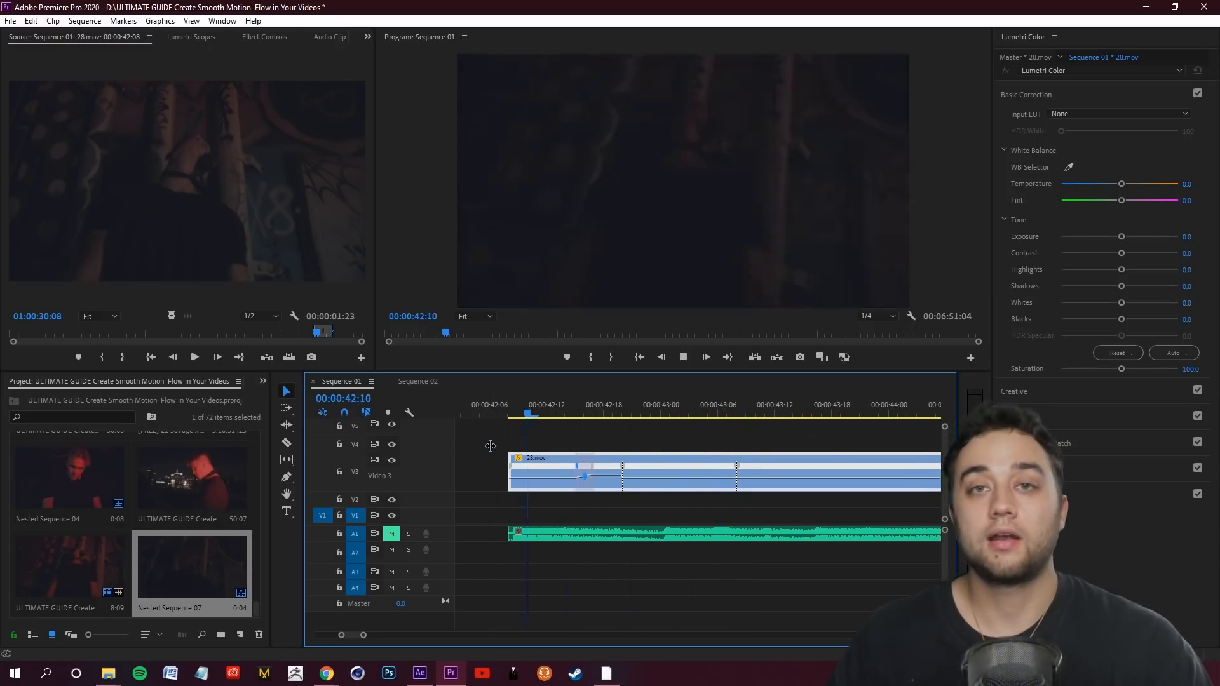
pyautogui.press('space')
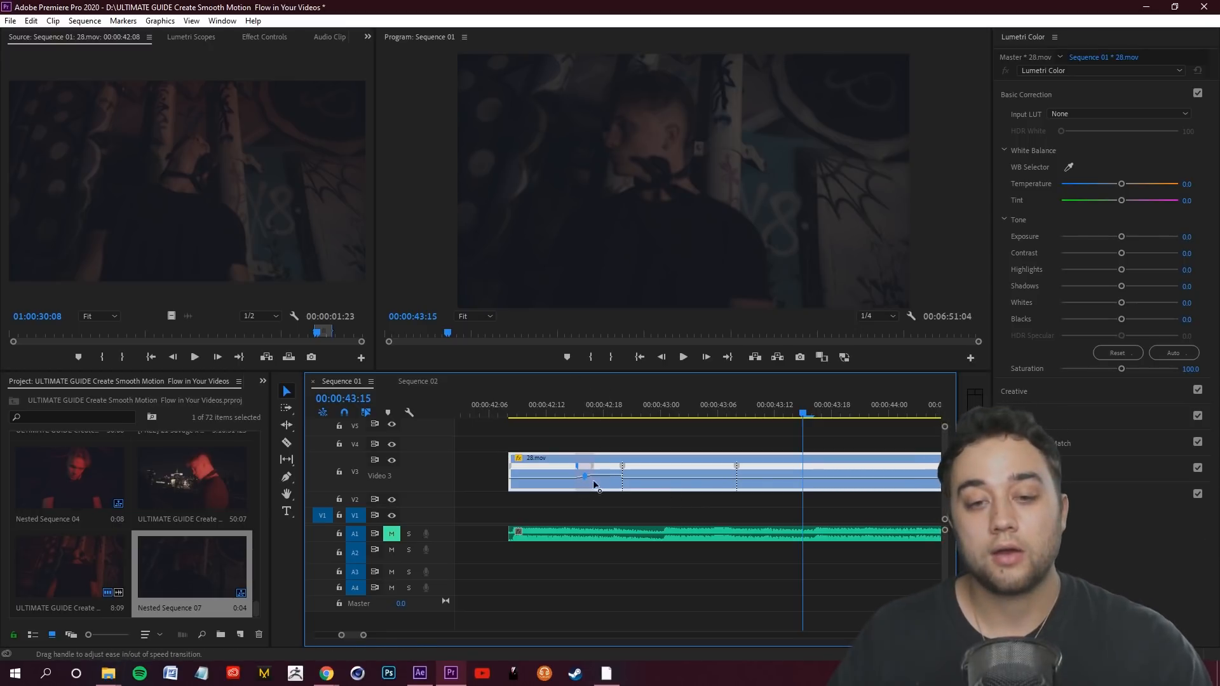
# Step: Split the keyframe ending 28.mov's fast section into a gradual ramp down, and set the clip's time interpolation to Frame Blending
pyautogui.moveTo(650, 469); pyautogui.dragTo(632, 483)
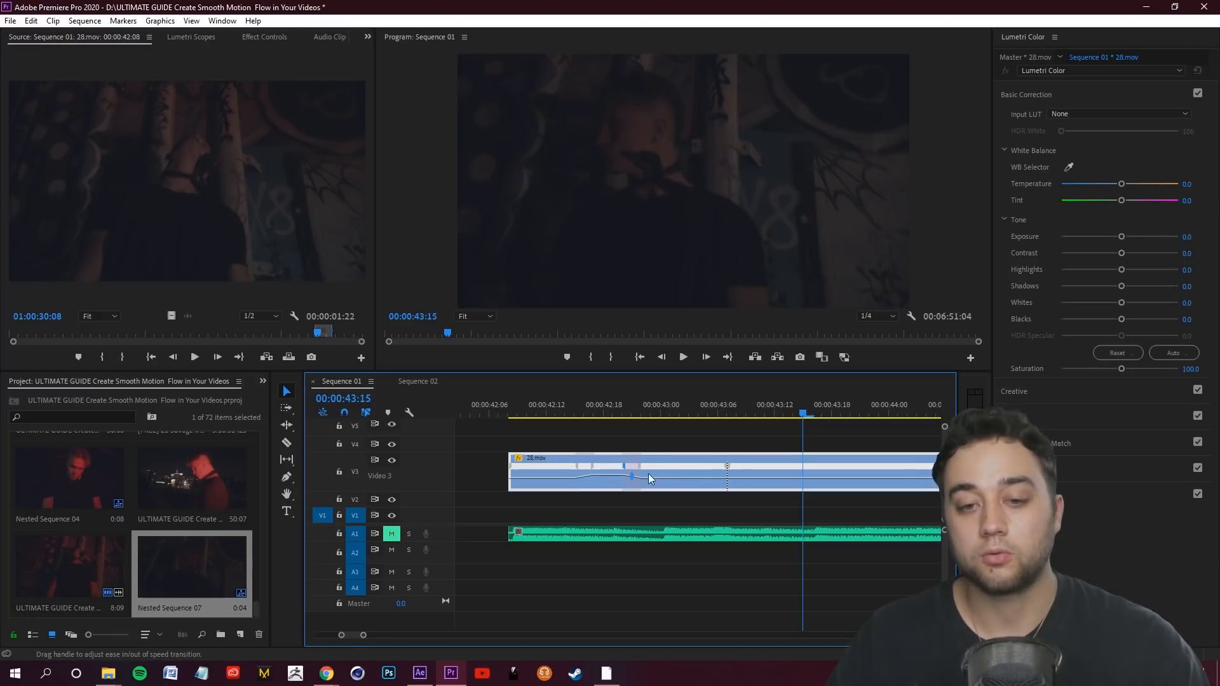
pyautogui.moveTo(757, 414); pyautogui.dragTo(742, 418)
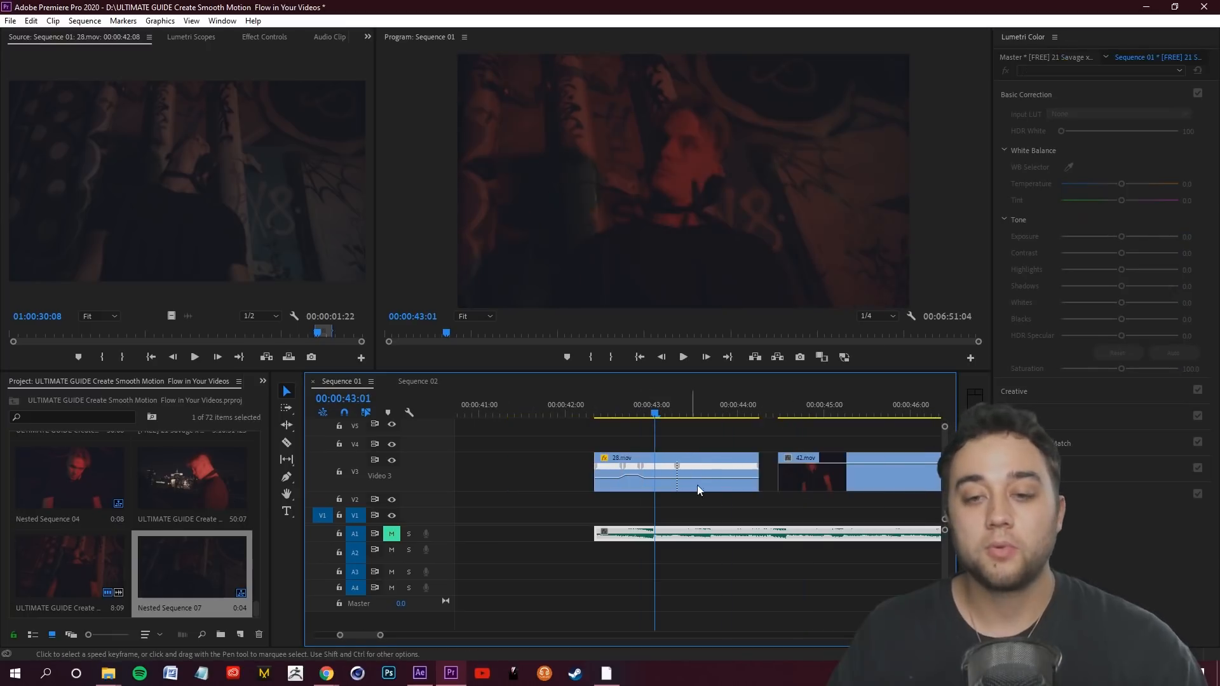
pyautogui.rightClick(694, 484)
pyautogui.click(719, 426)
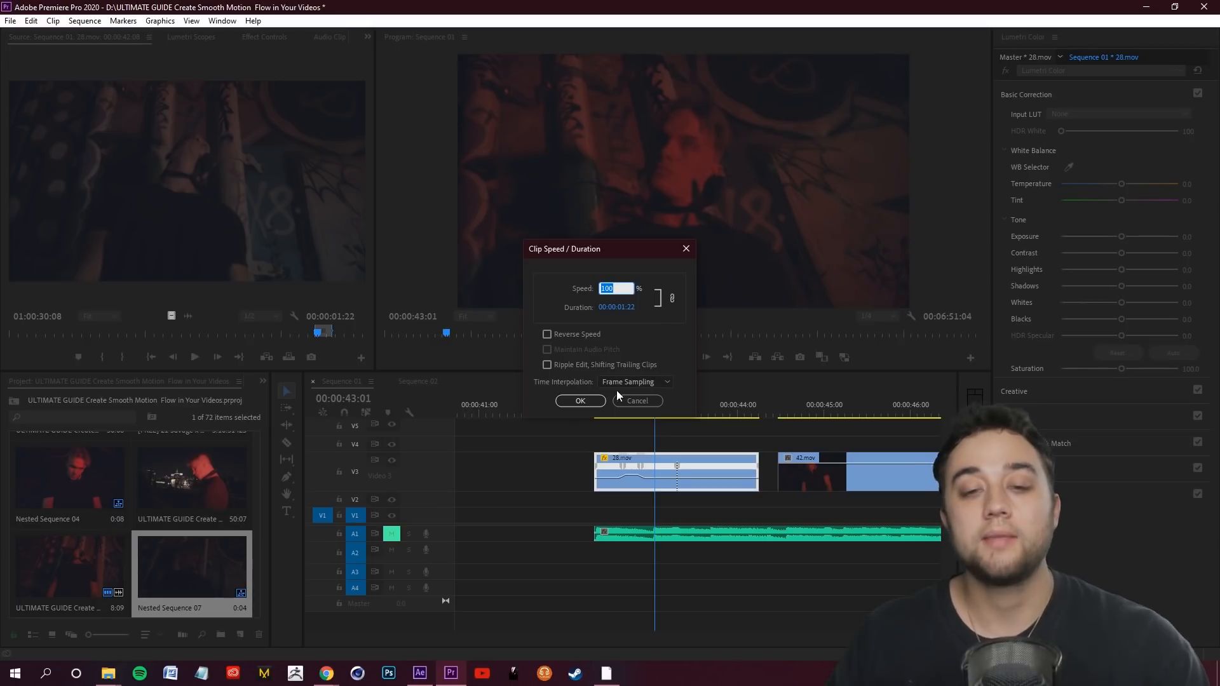
pyautogui.click(634, 383)
pyautogui.click(636, 410)
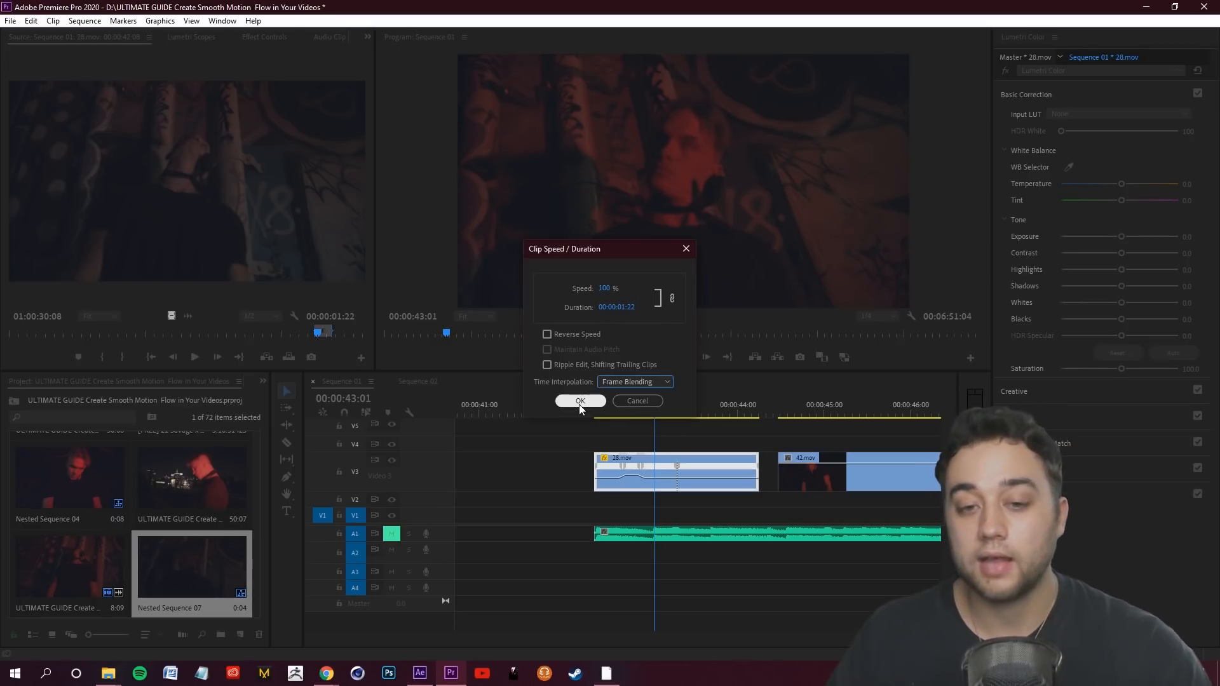
pyautogui.click(580, 404)
pyautogui.moveTo(657, 414); pyautogui.dragTo(585, 450)
pyautogui.press('space')
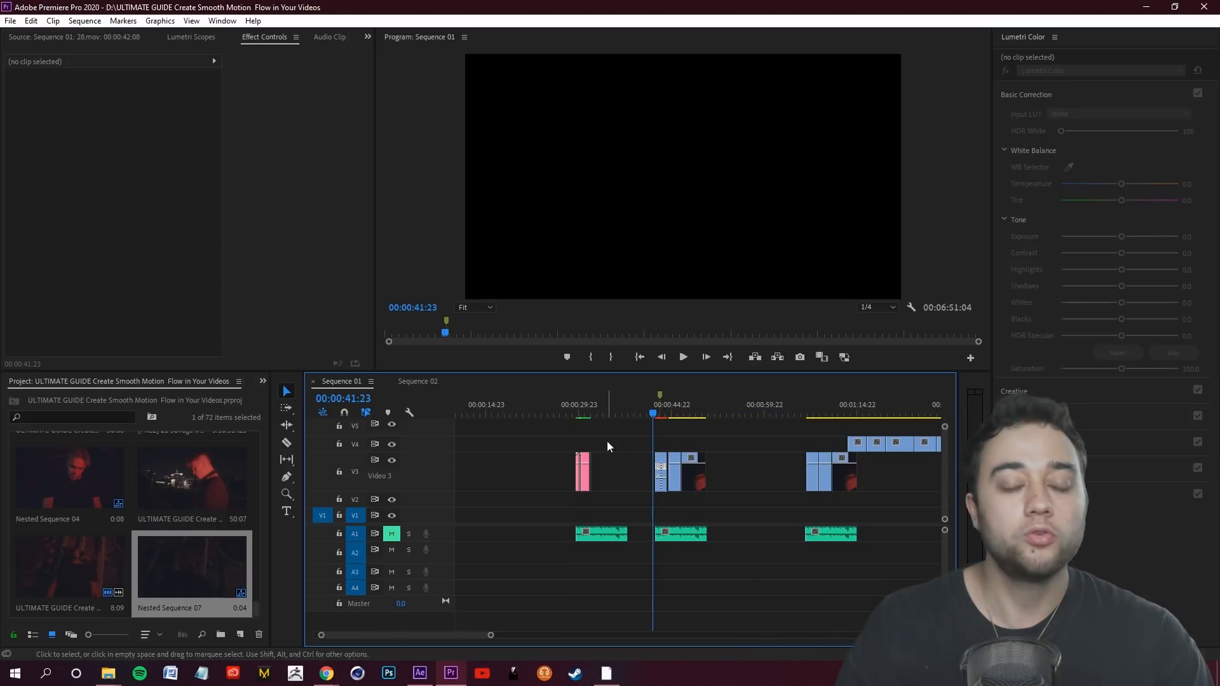
# Step: Save the project and play the finished edit from the start of Sequence 01 at 00:00:00:00
pyautogui.hotkey('ctrl', 's')
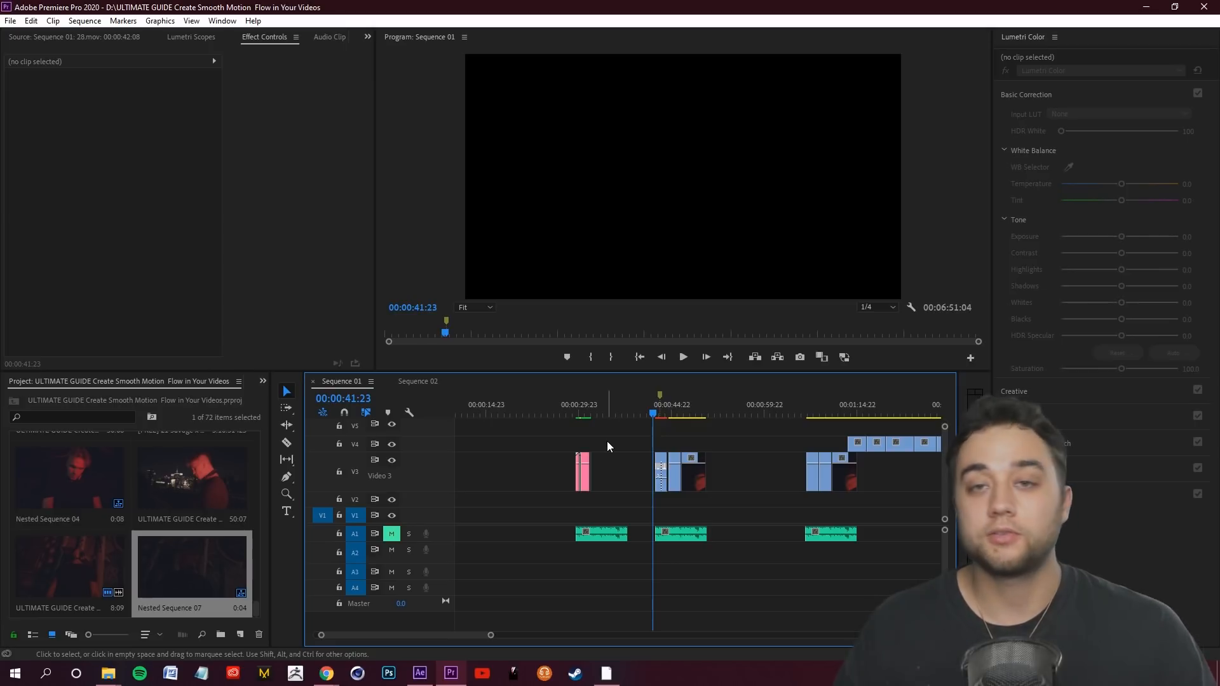
pyautogui.scroll(-1, 583, 437)
pyautogui.scroll(-5, 583, 439)
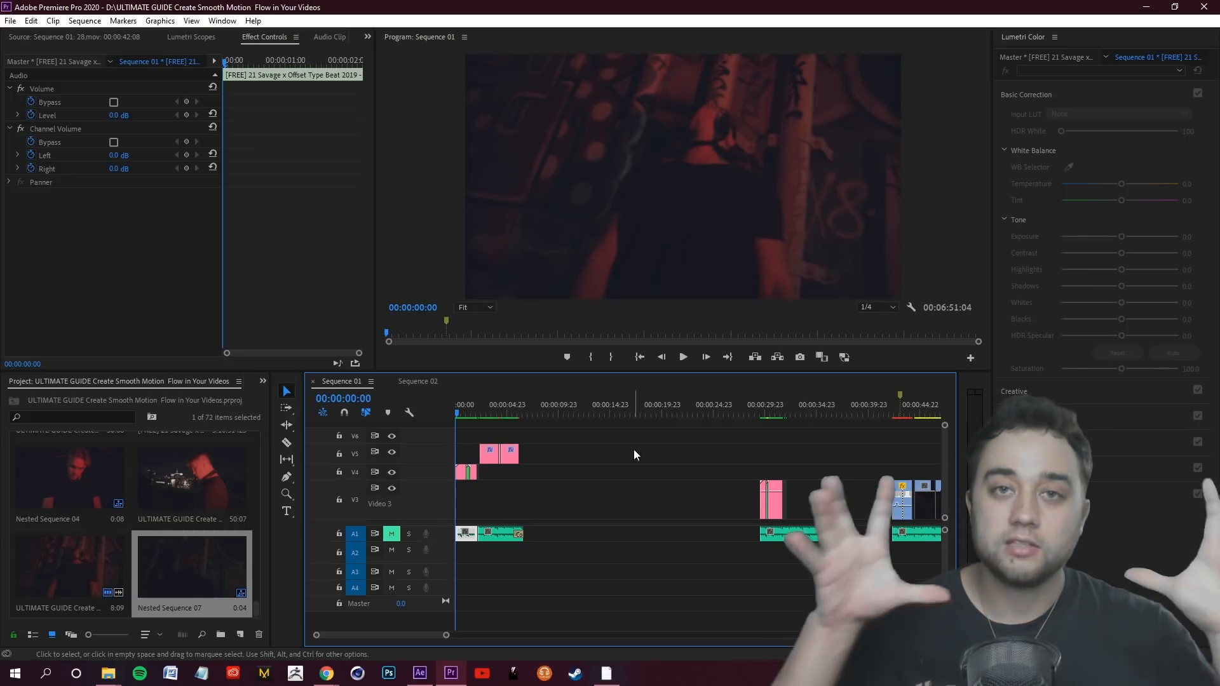
pyautogui.hotkey('ctrl', 's')
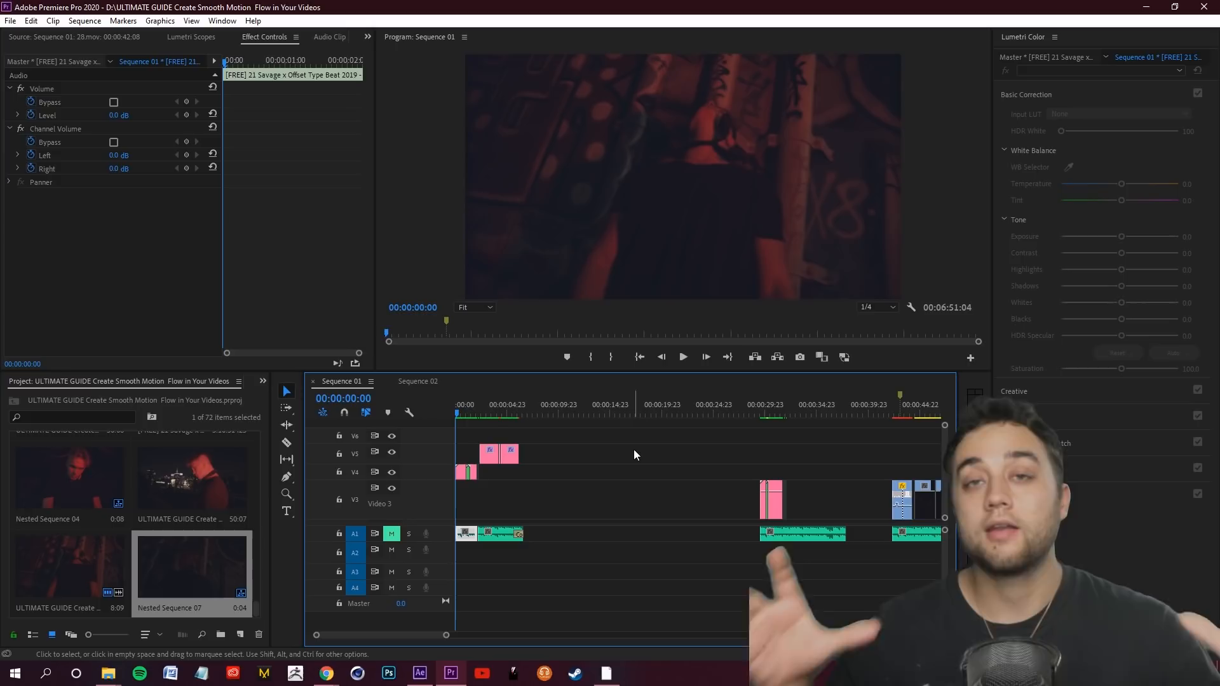
pyautogui.click(647, 453)
pyautogui.press('space')
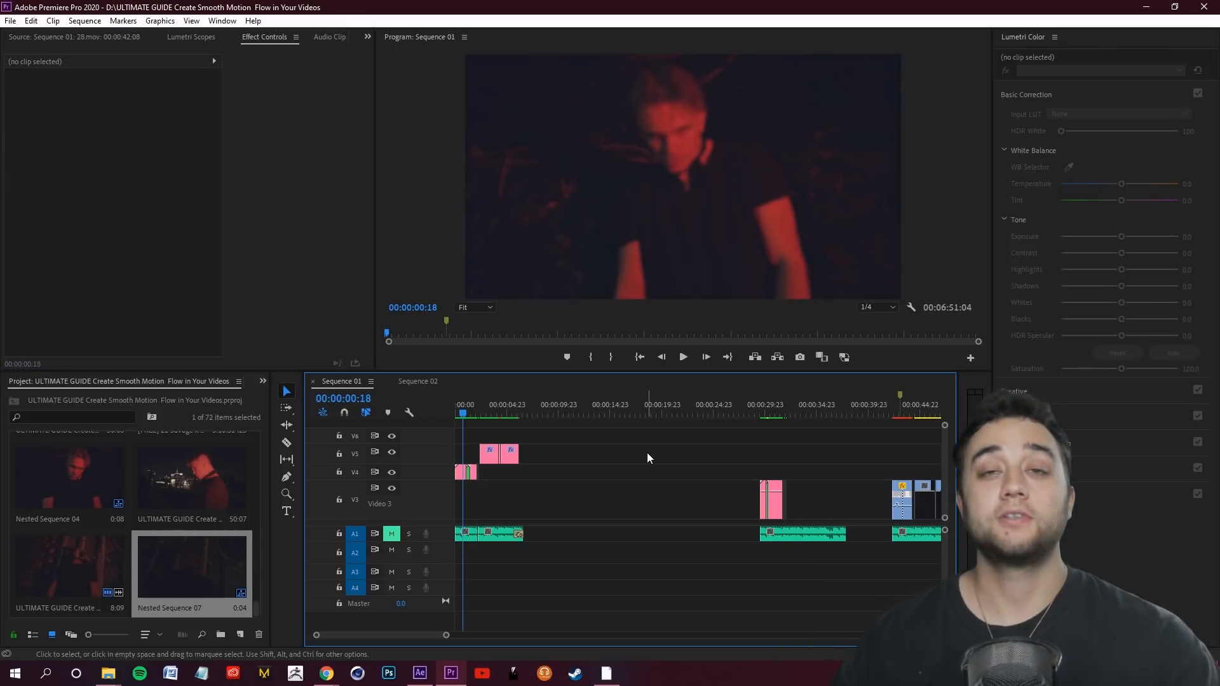